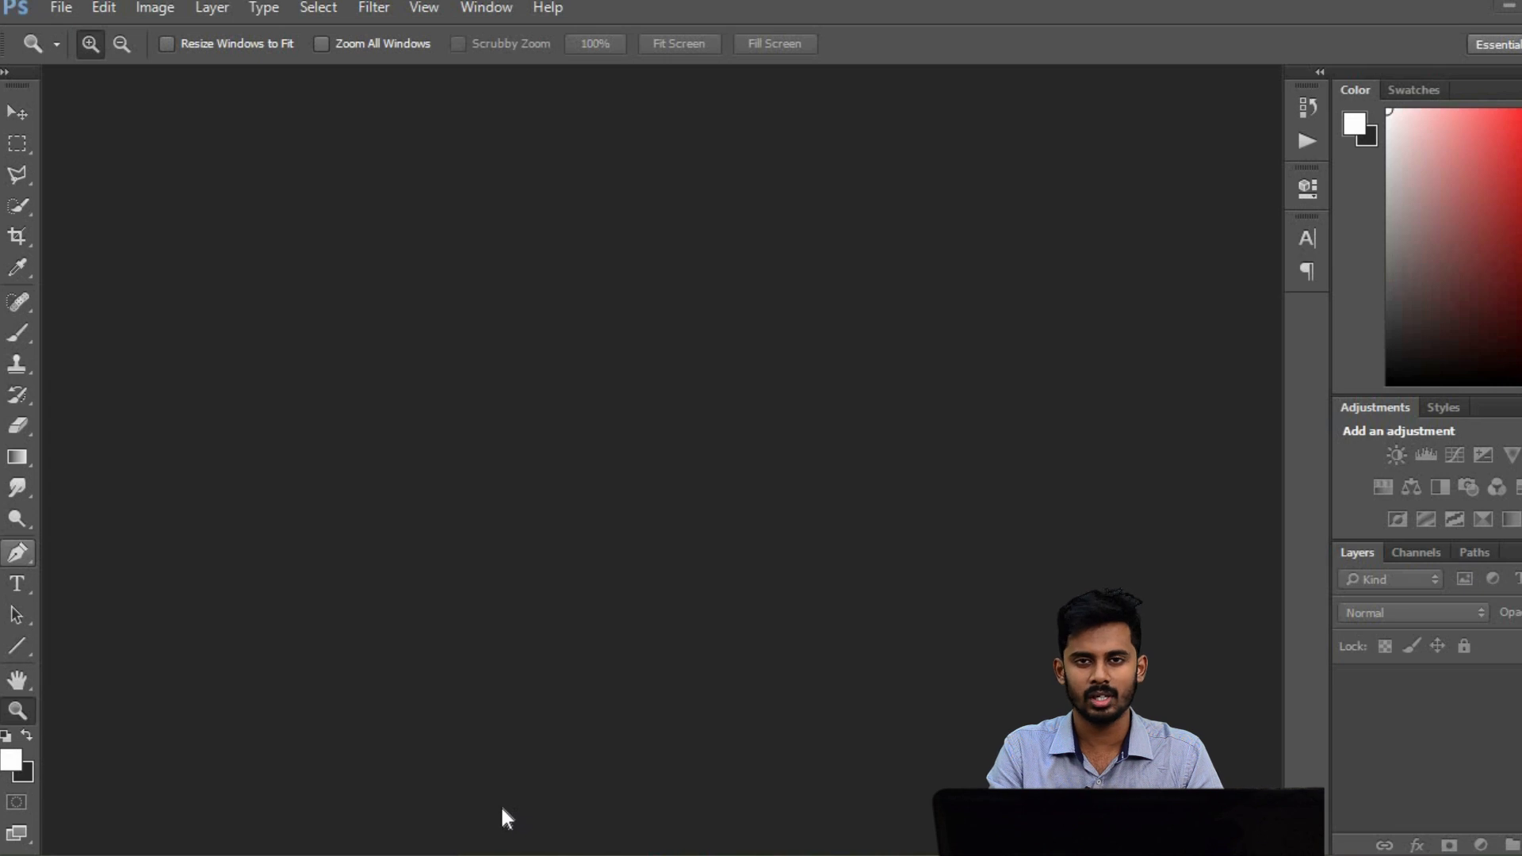
Examine the options of the Move, Polygonal Lasso, Quick Selection, Crop, Eyedropper, Clone Stamp, History Brush, Eraser and Gradient tools
key("v")
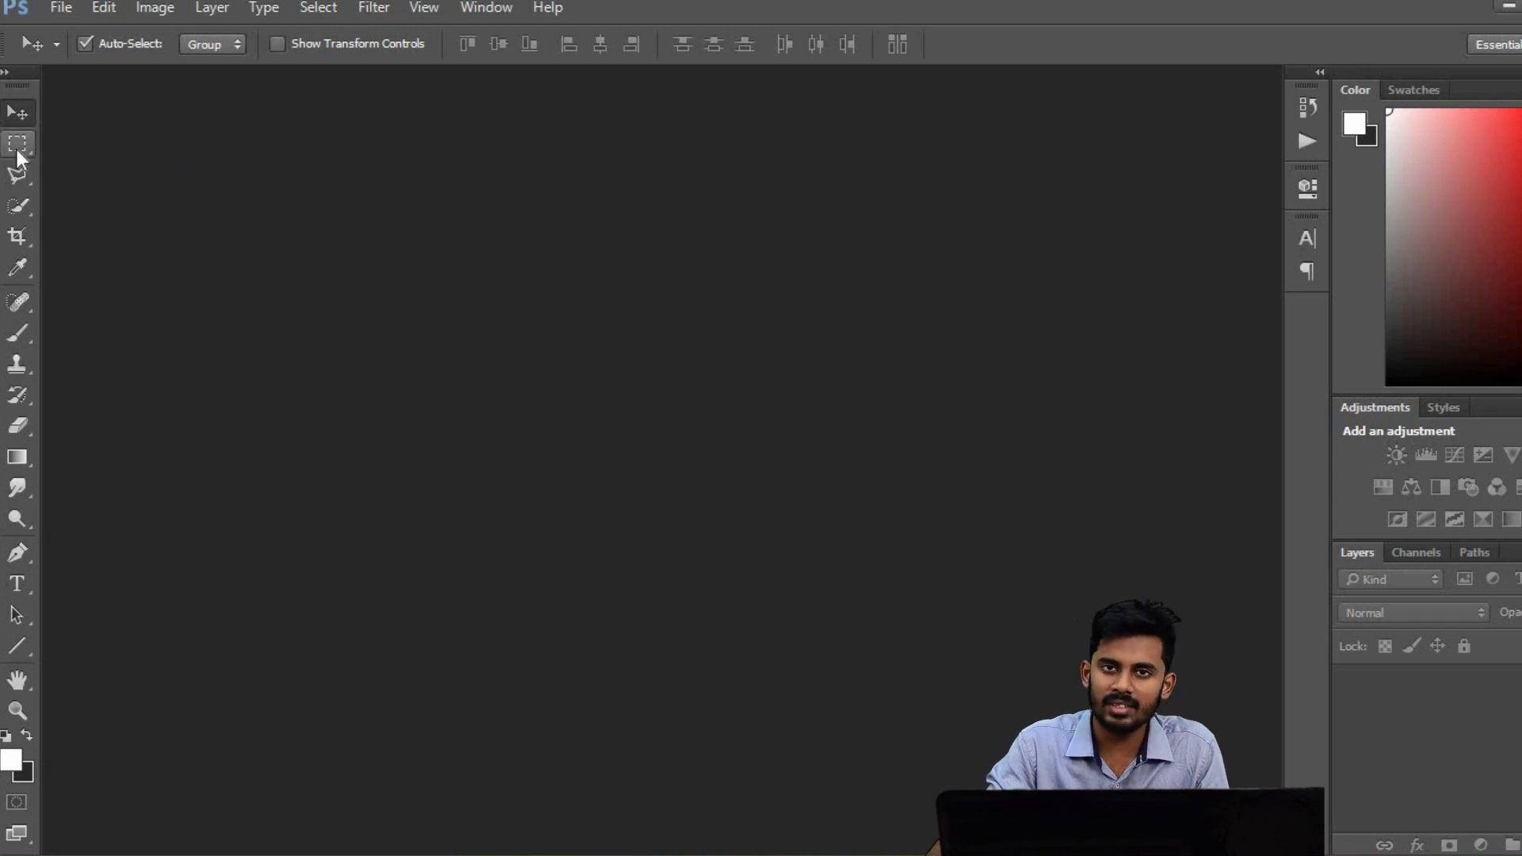
left_click(19, 180)
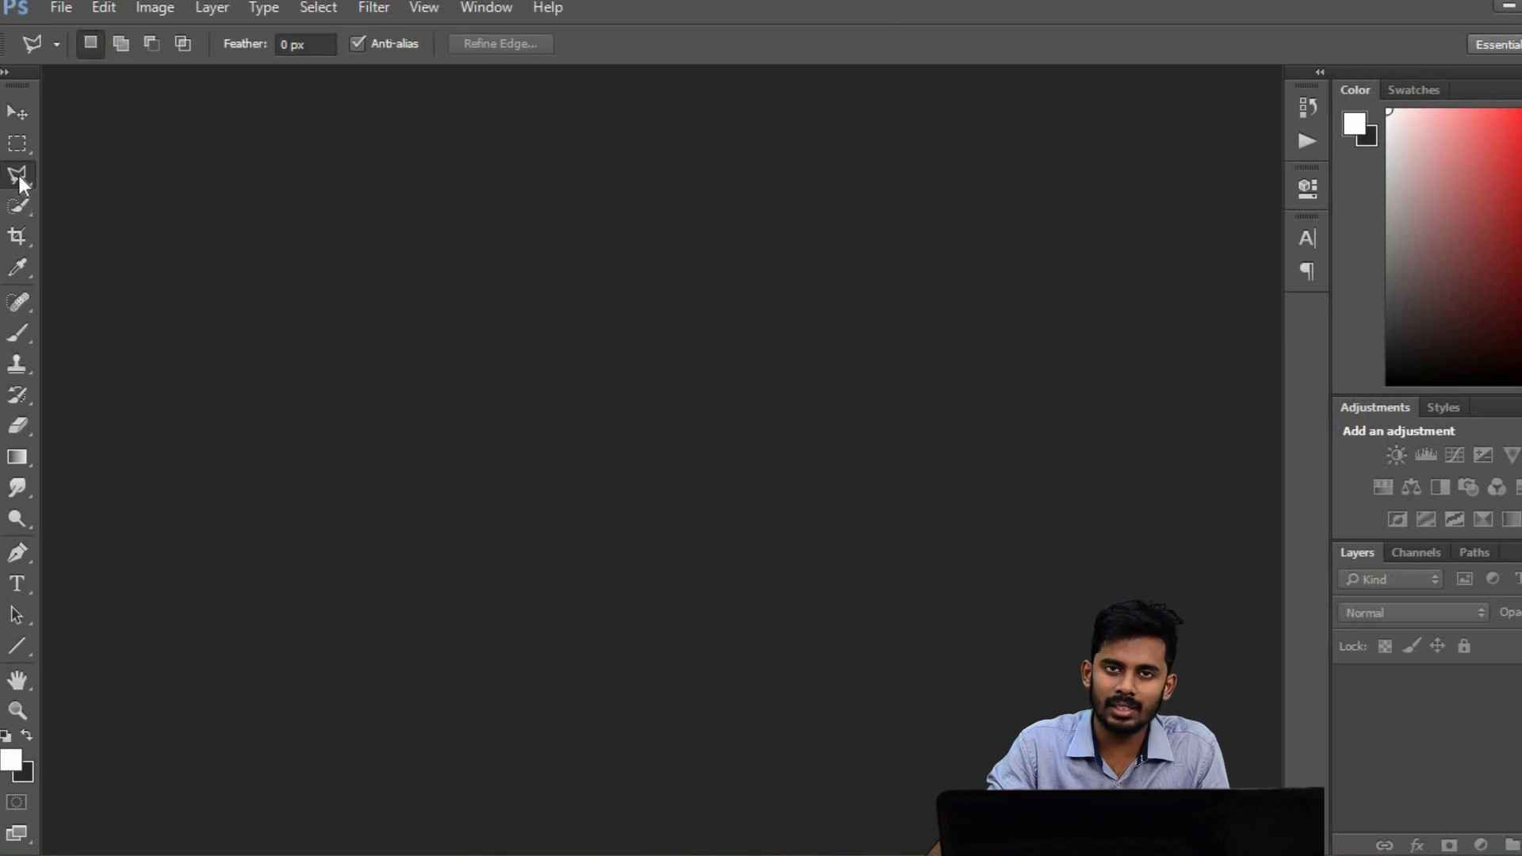
left_click(21, 212)
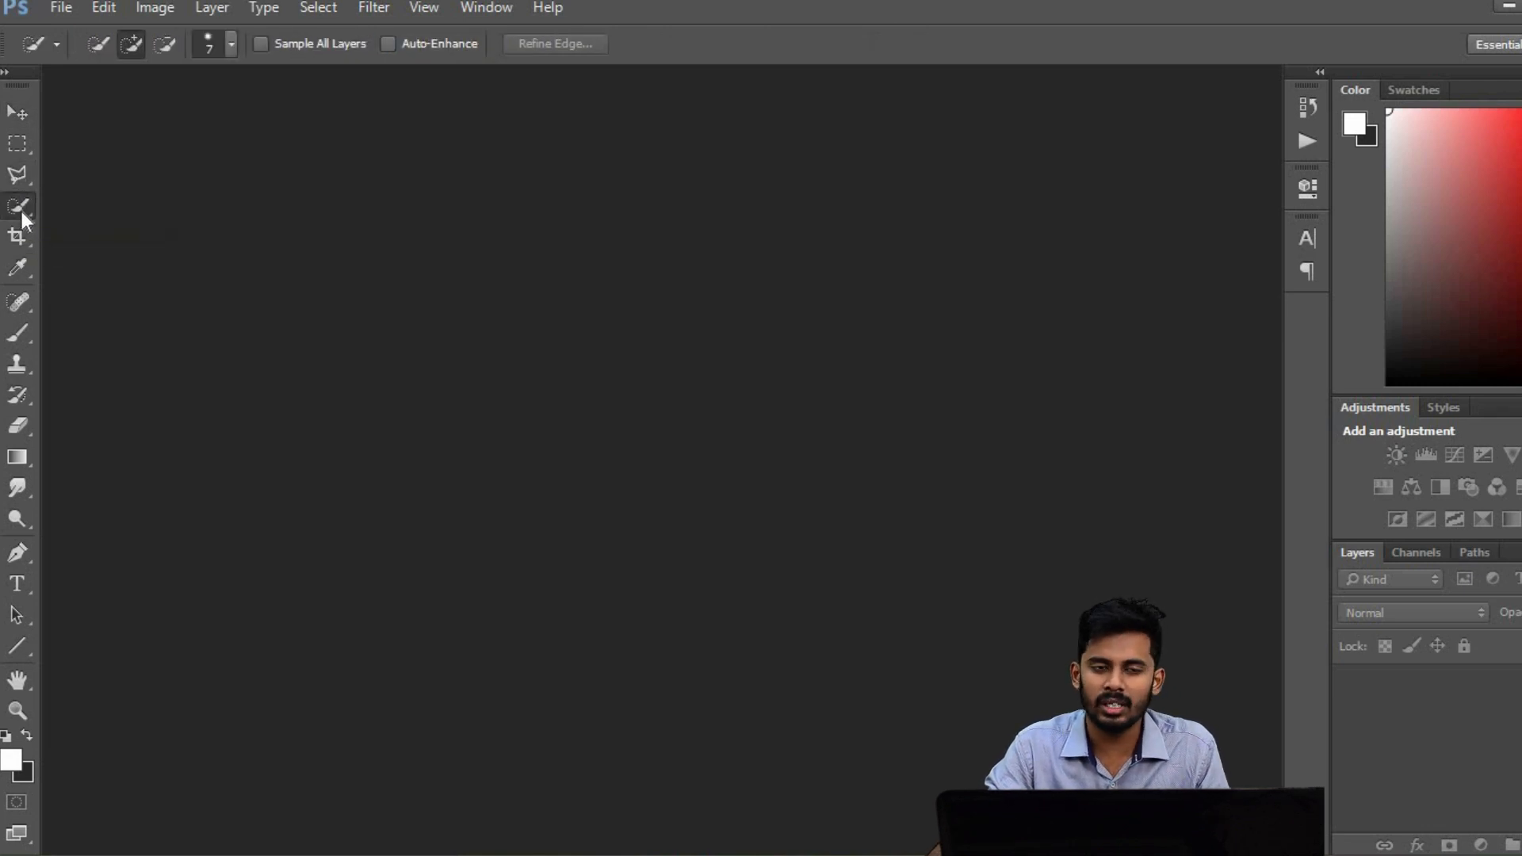
left_click(19, 236)
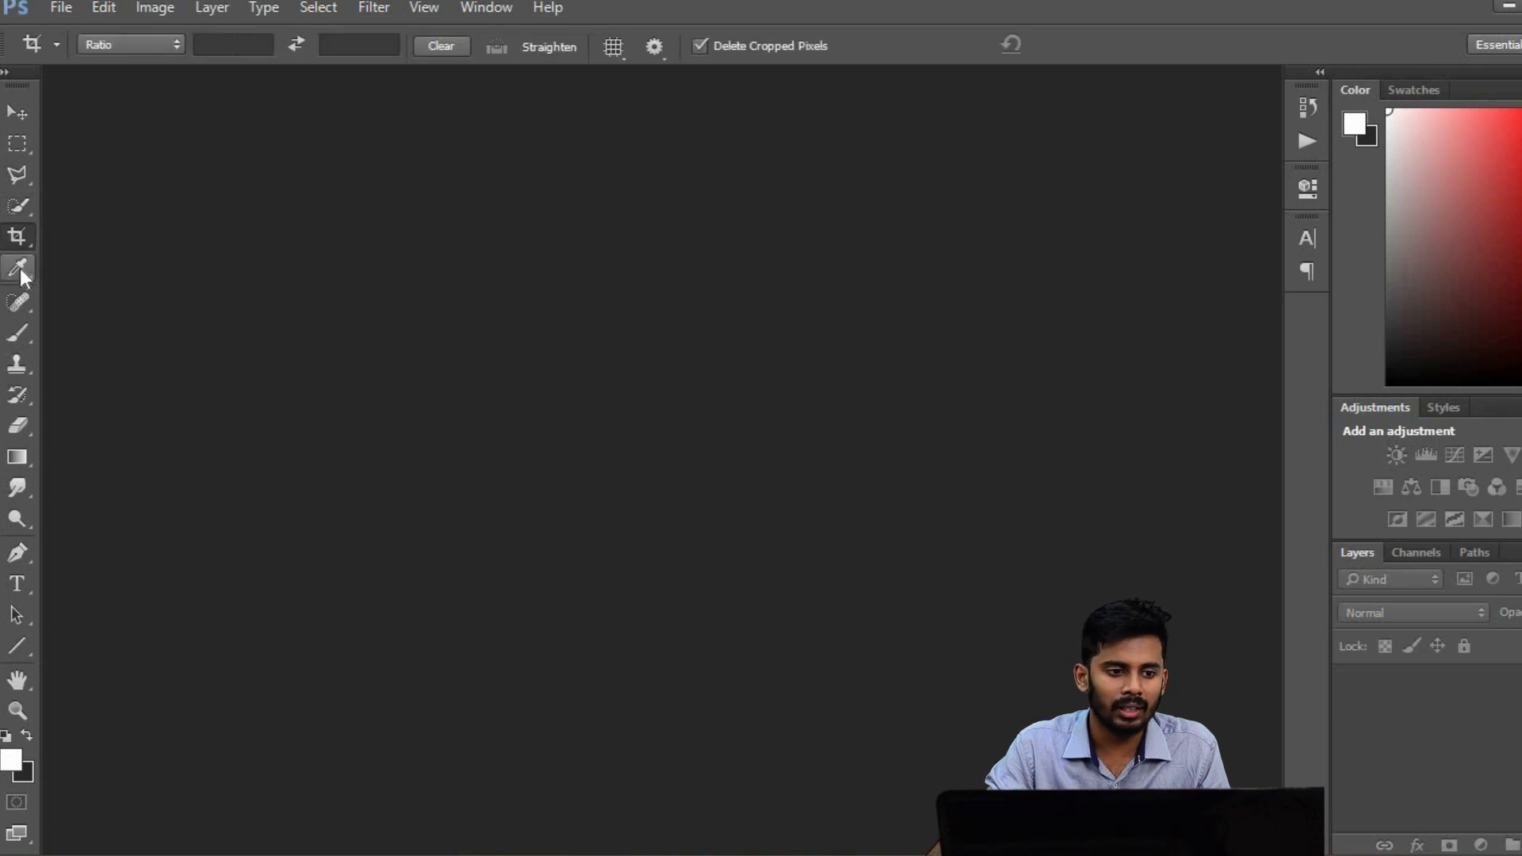
left_click(20, 273)
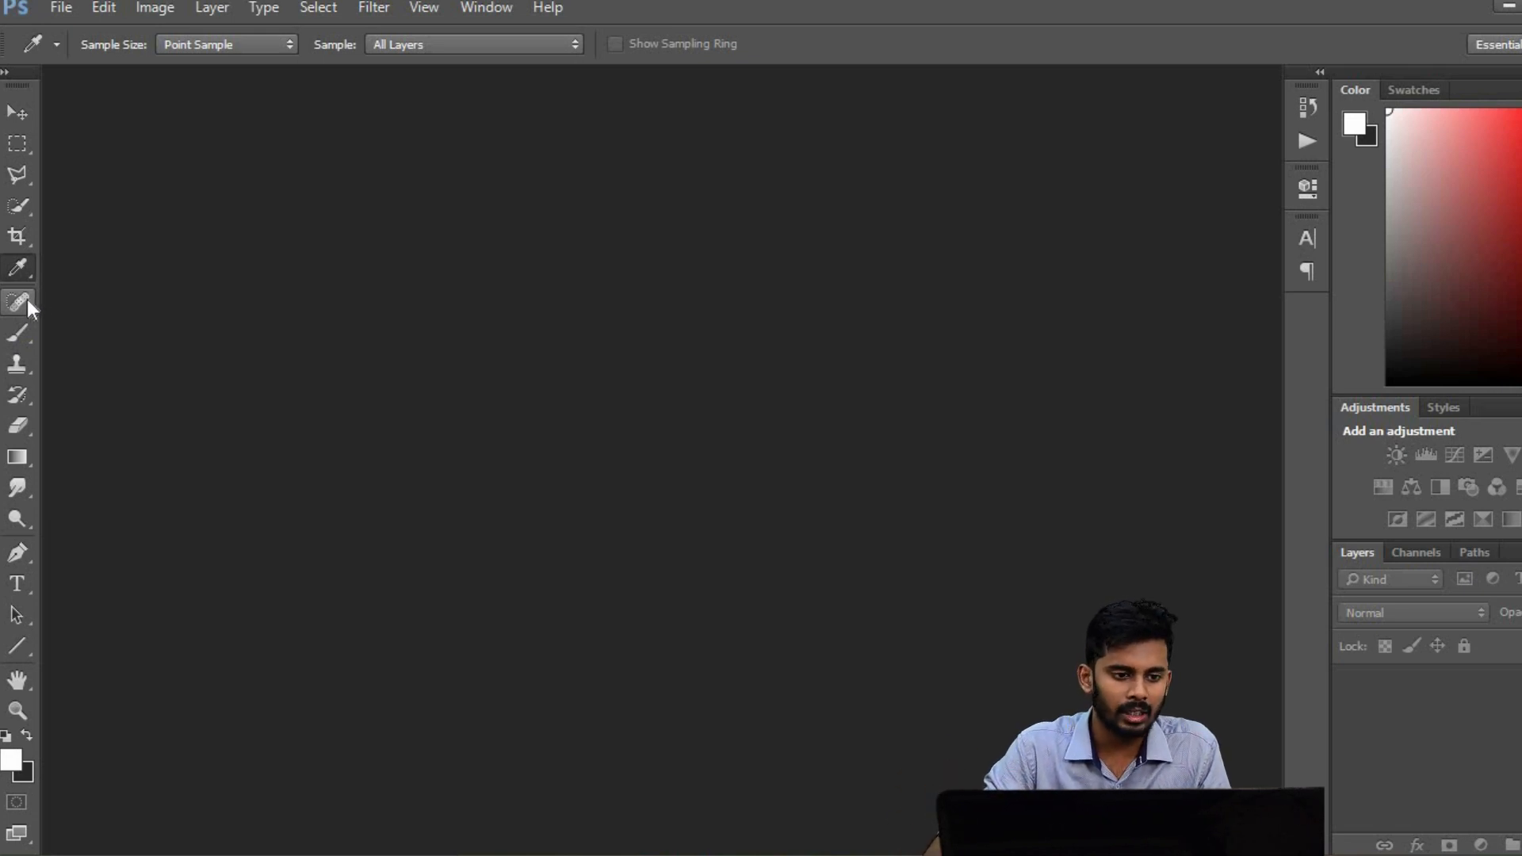
left_click(23, 369)
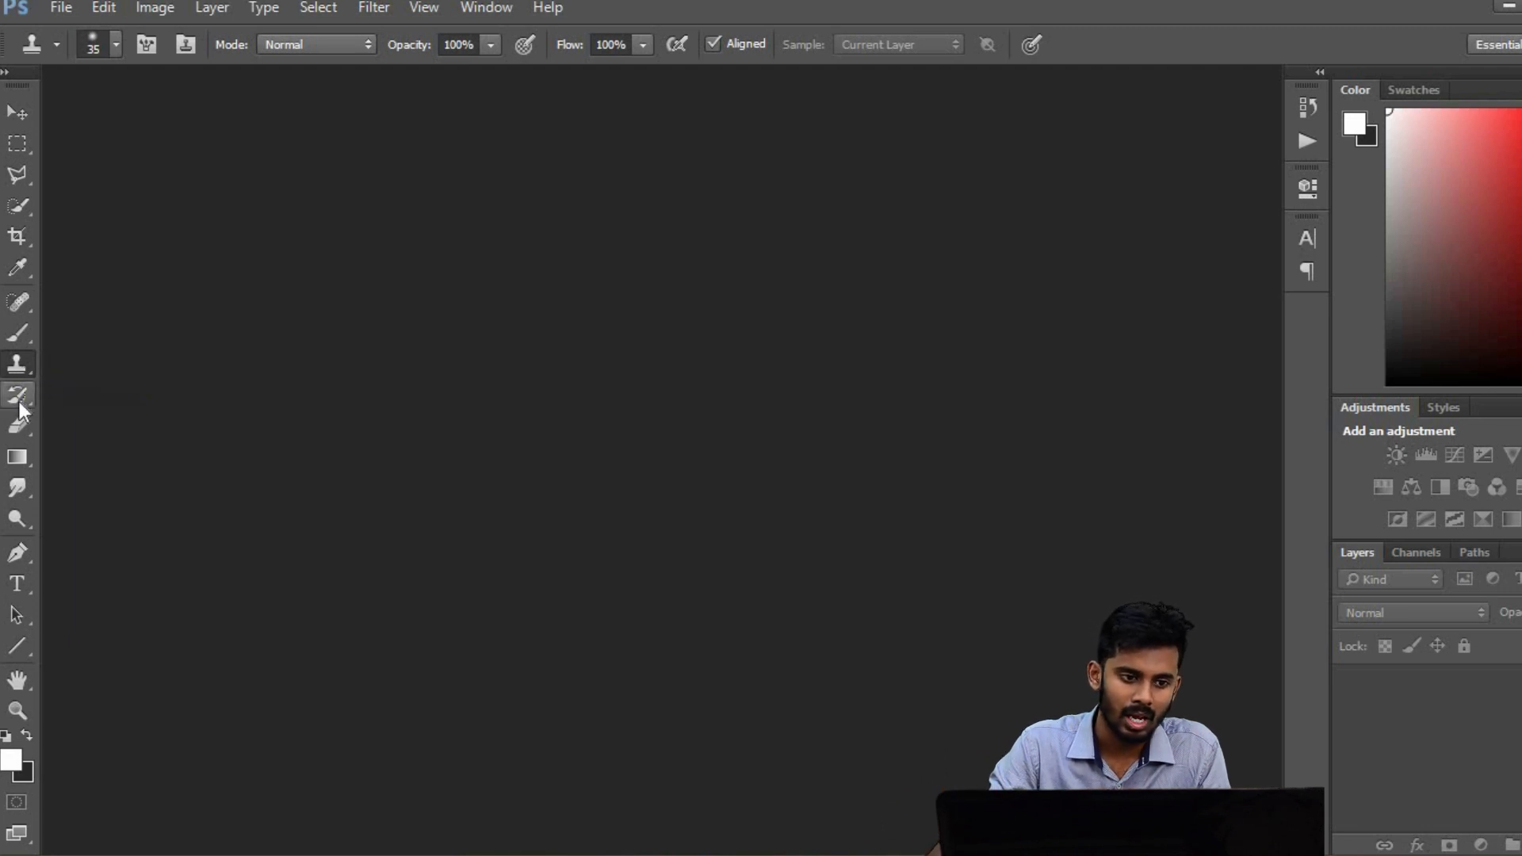
left_click(19, 398)
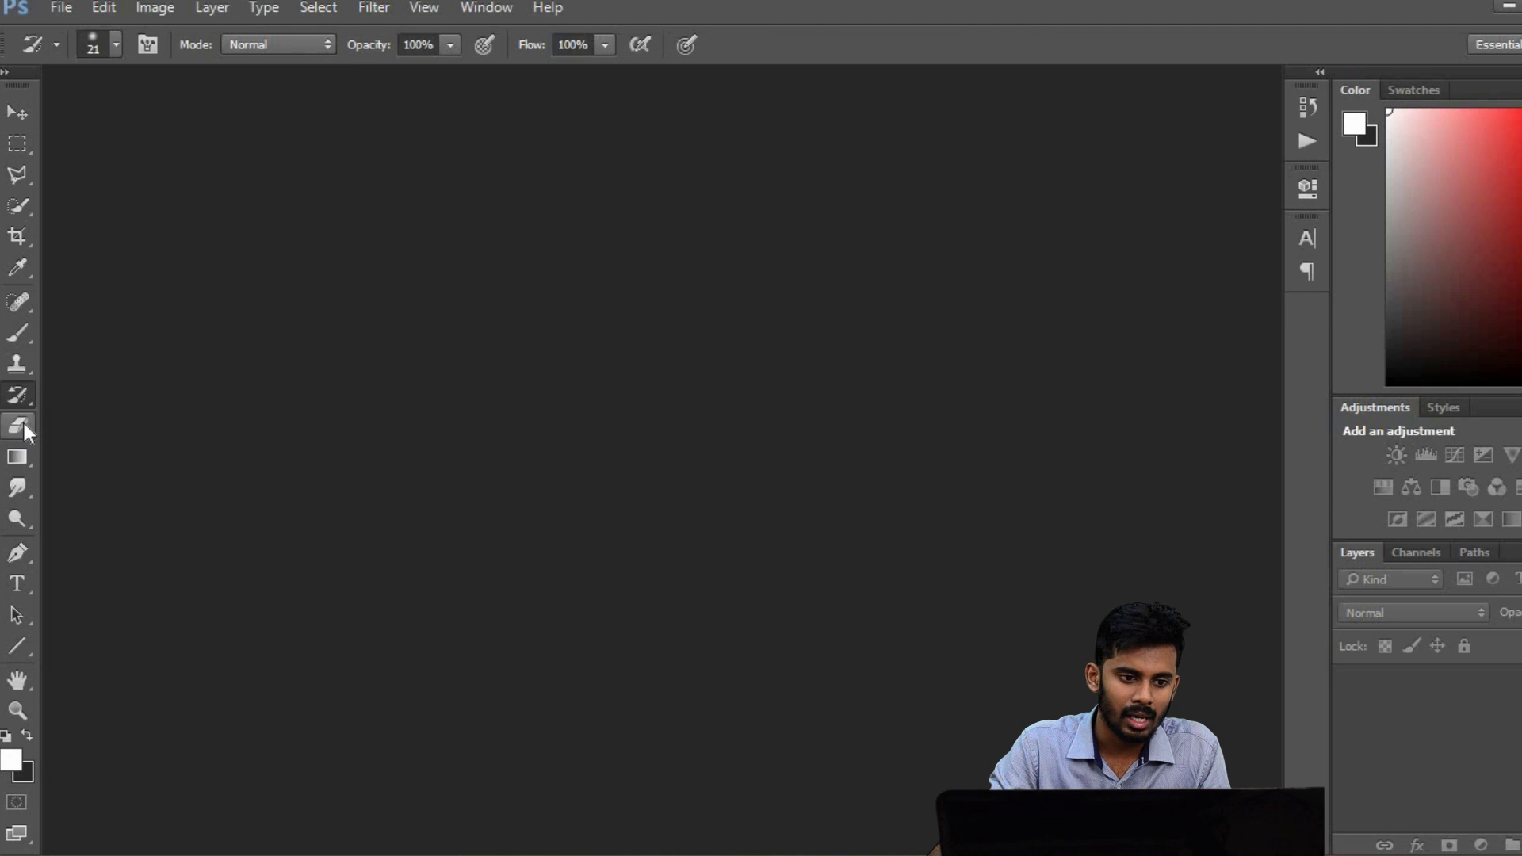
left_click(22, 425)
left_click(18, 459)
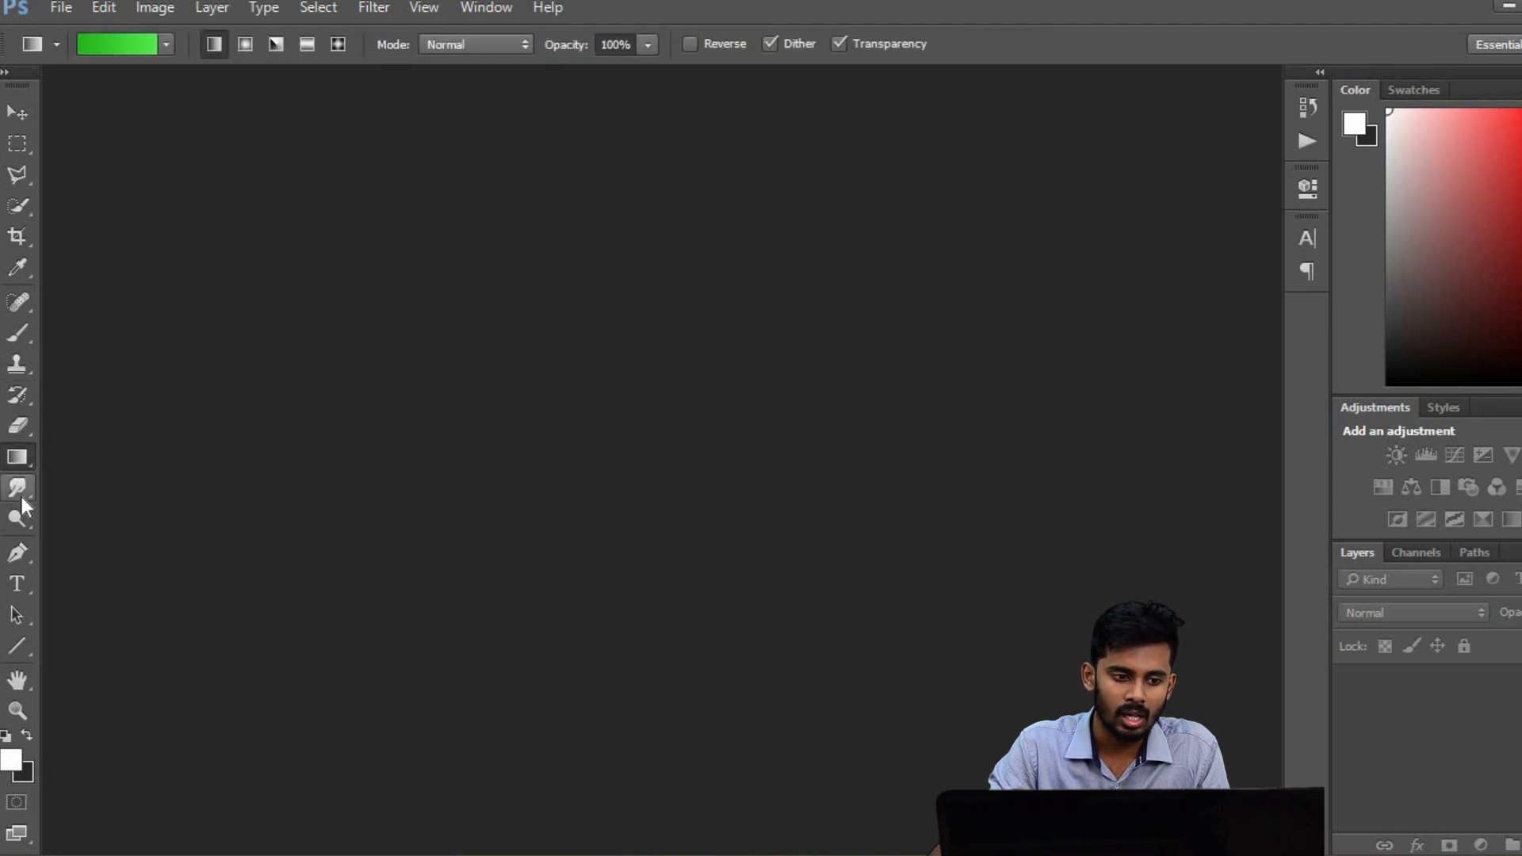
Examine the Smudge, Dodge, Pen, Type, Path Selection, Line, Hand and Zoom tools, including the list of shape tools
left_click(19, 490)
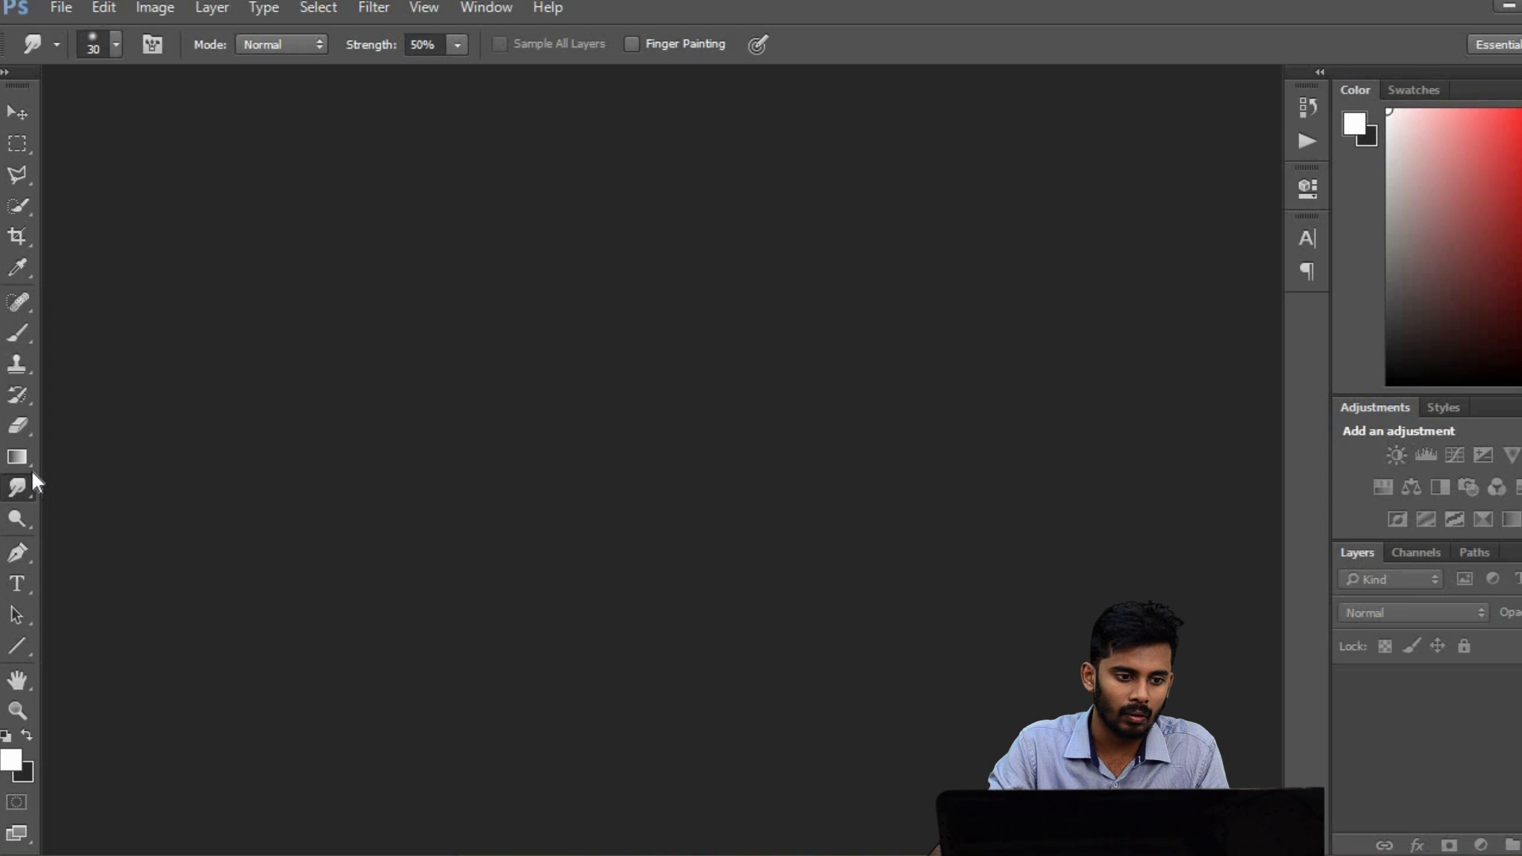
left_click(23, 526)
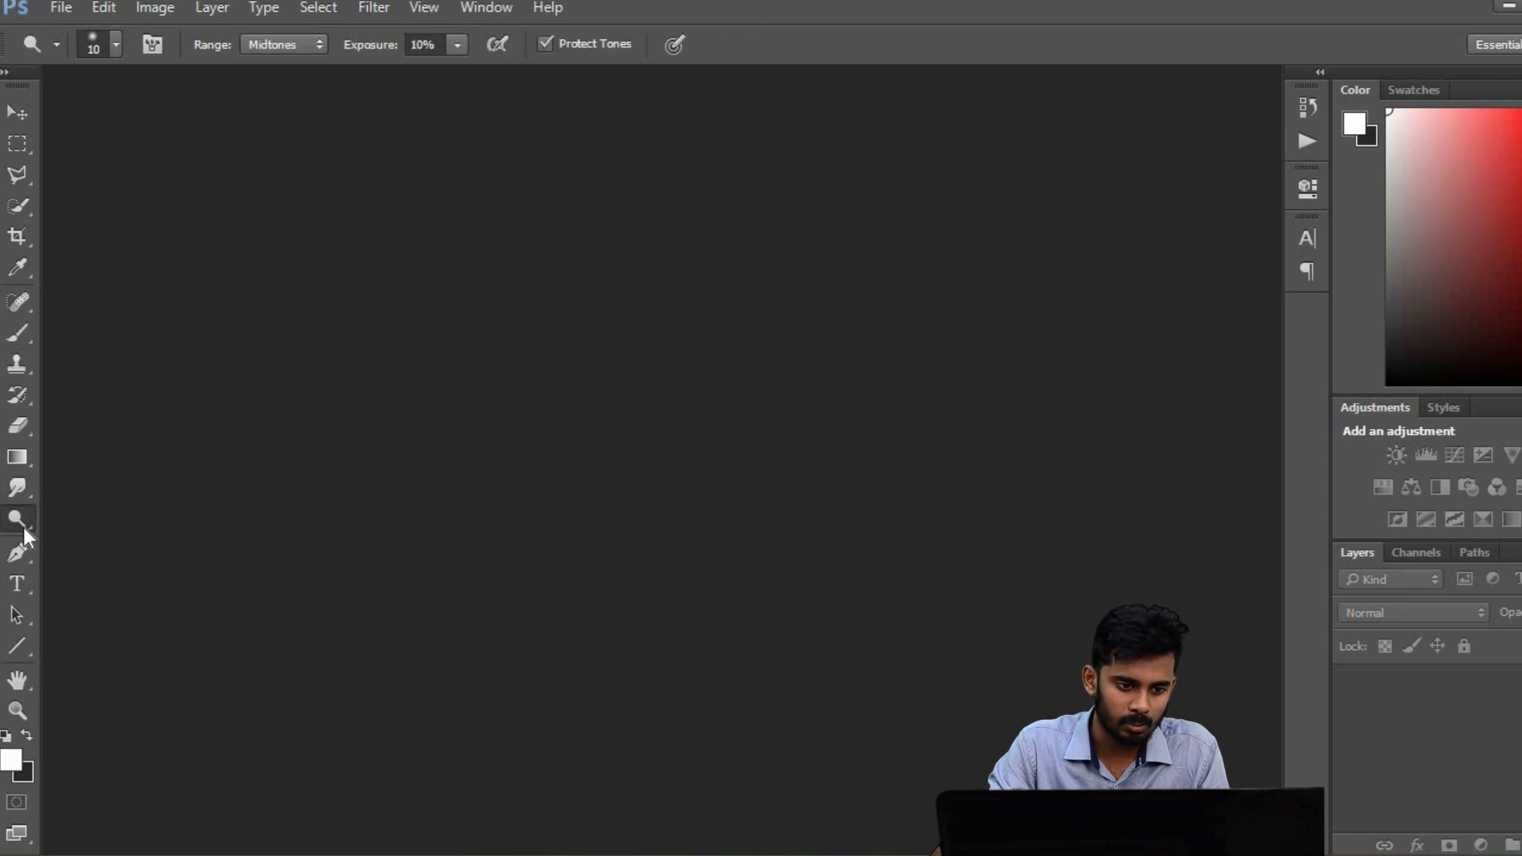
left_click(22, 554)
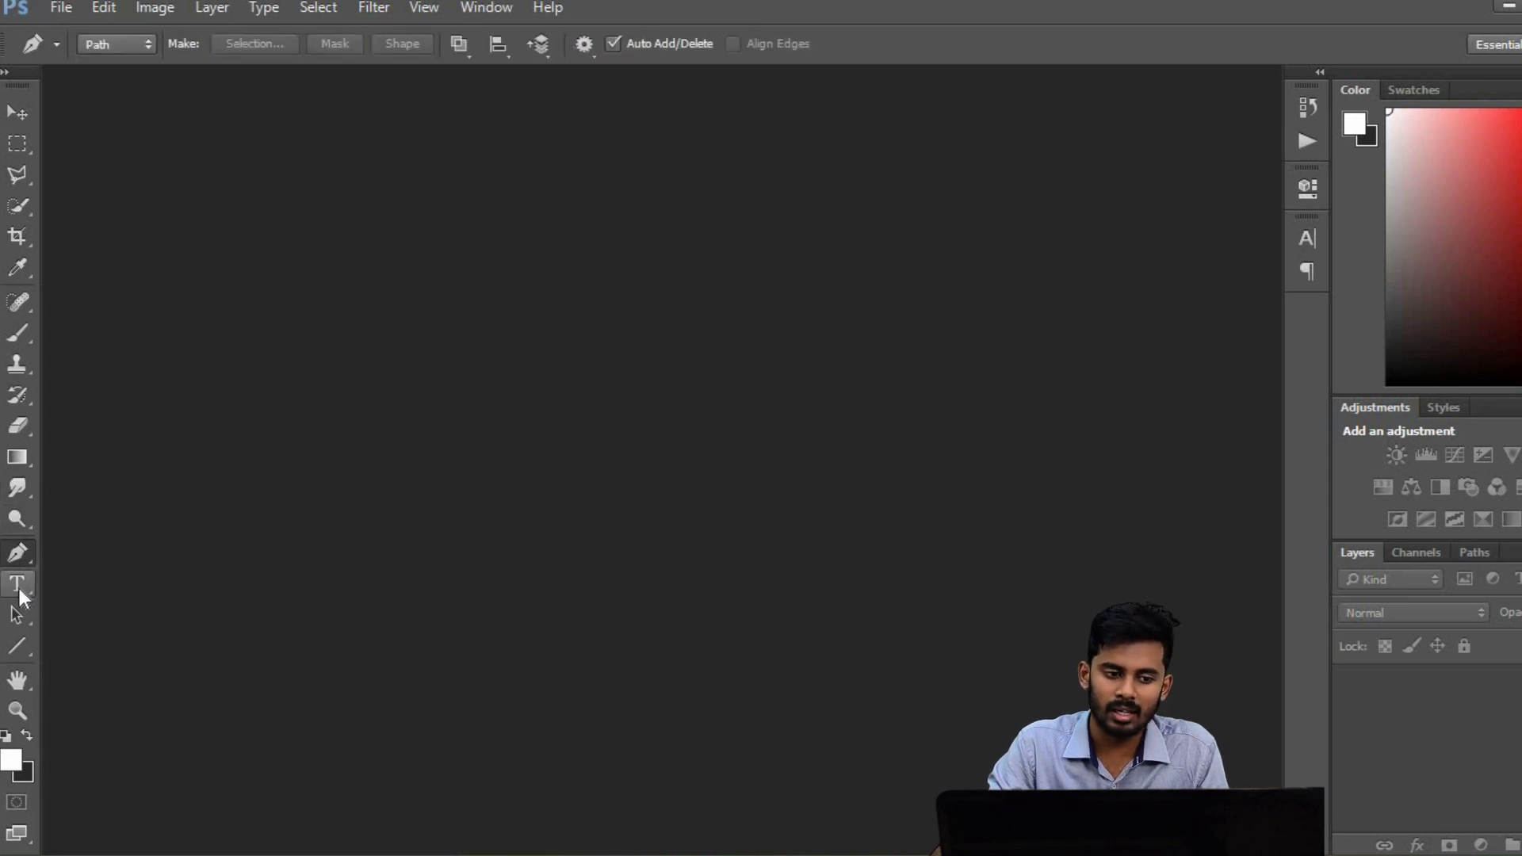
left_click(19, 588)
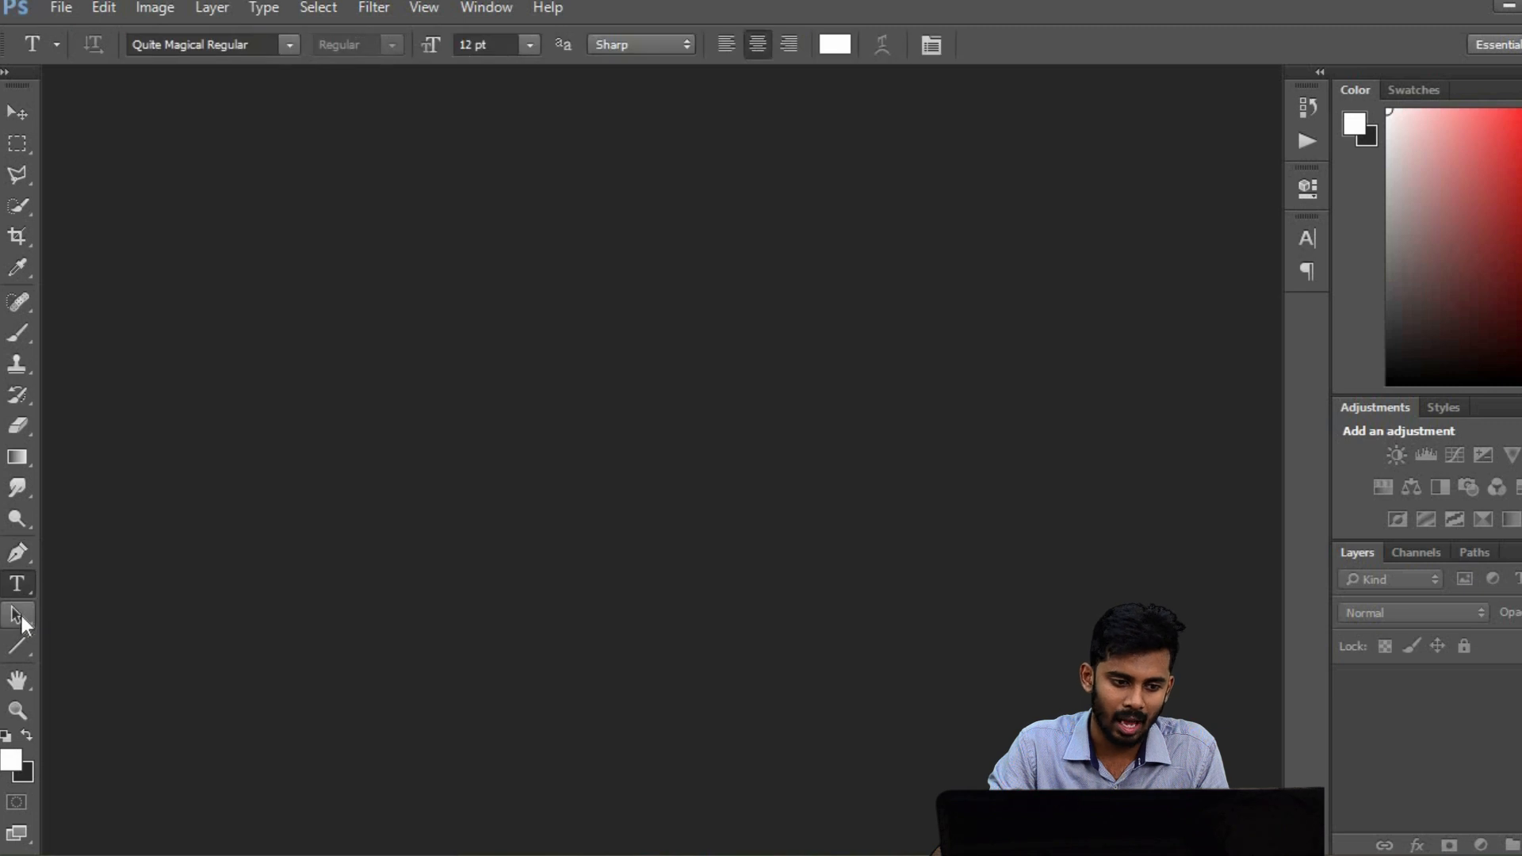
left_click(18, 615)
left_click(16, 650)
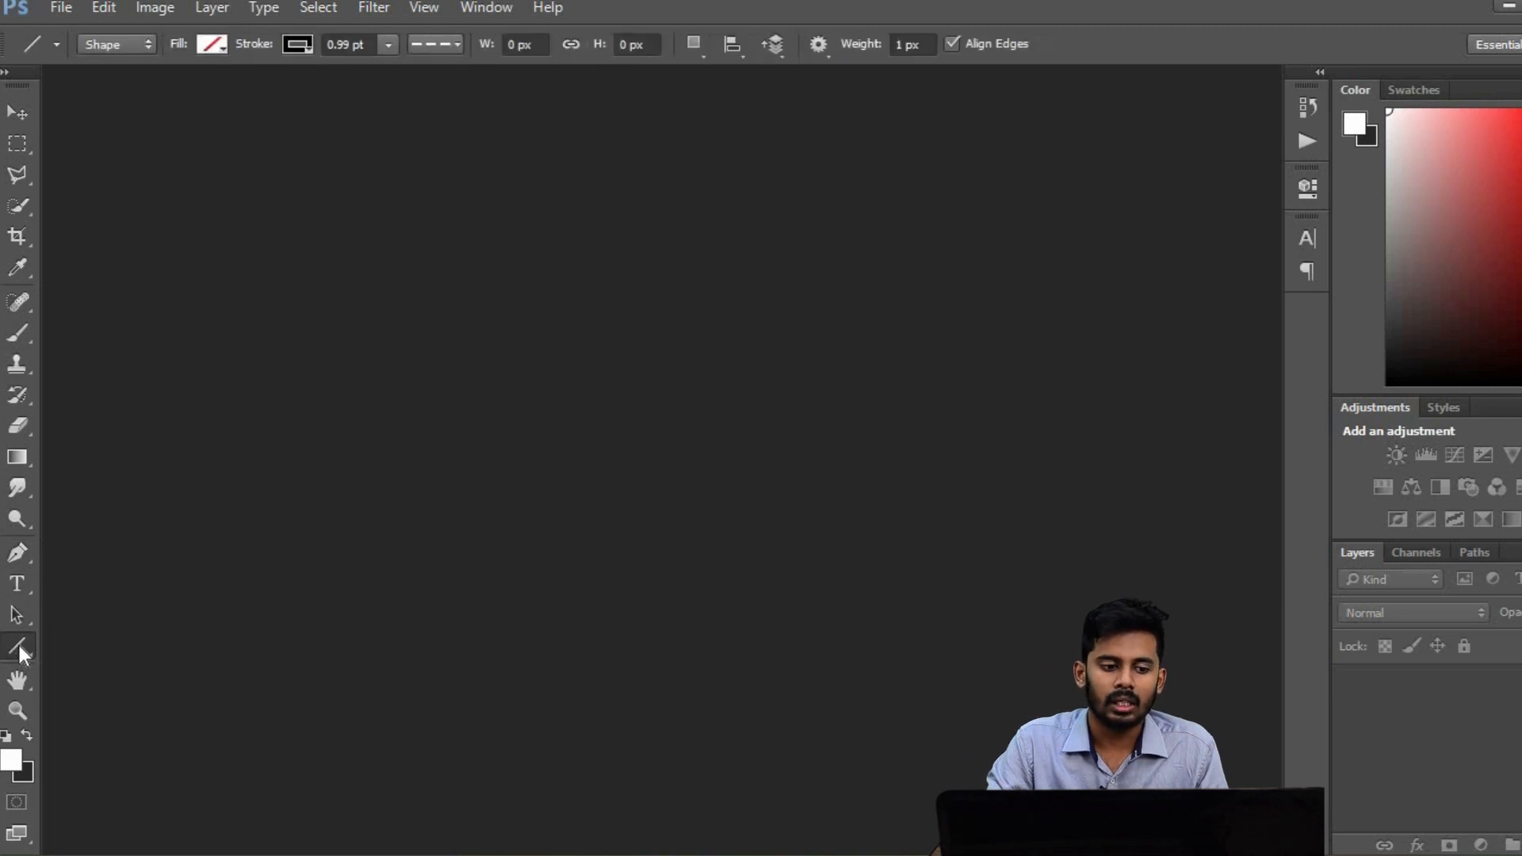
left_click(17, 644)
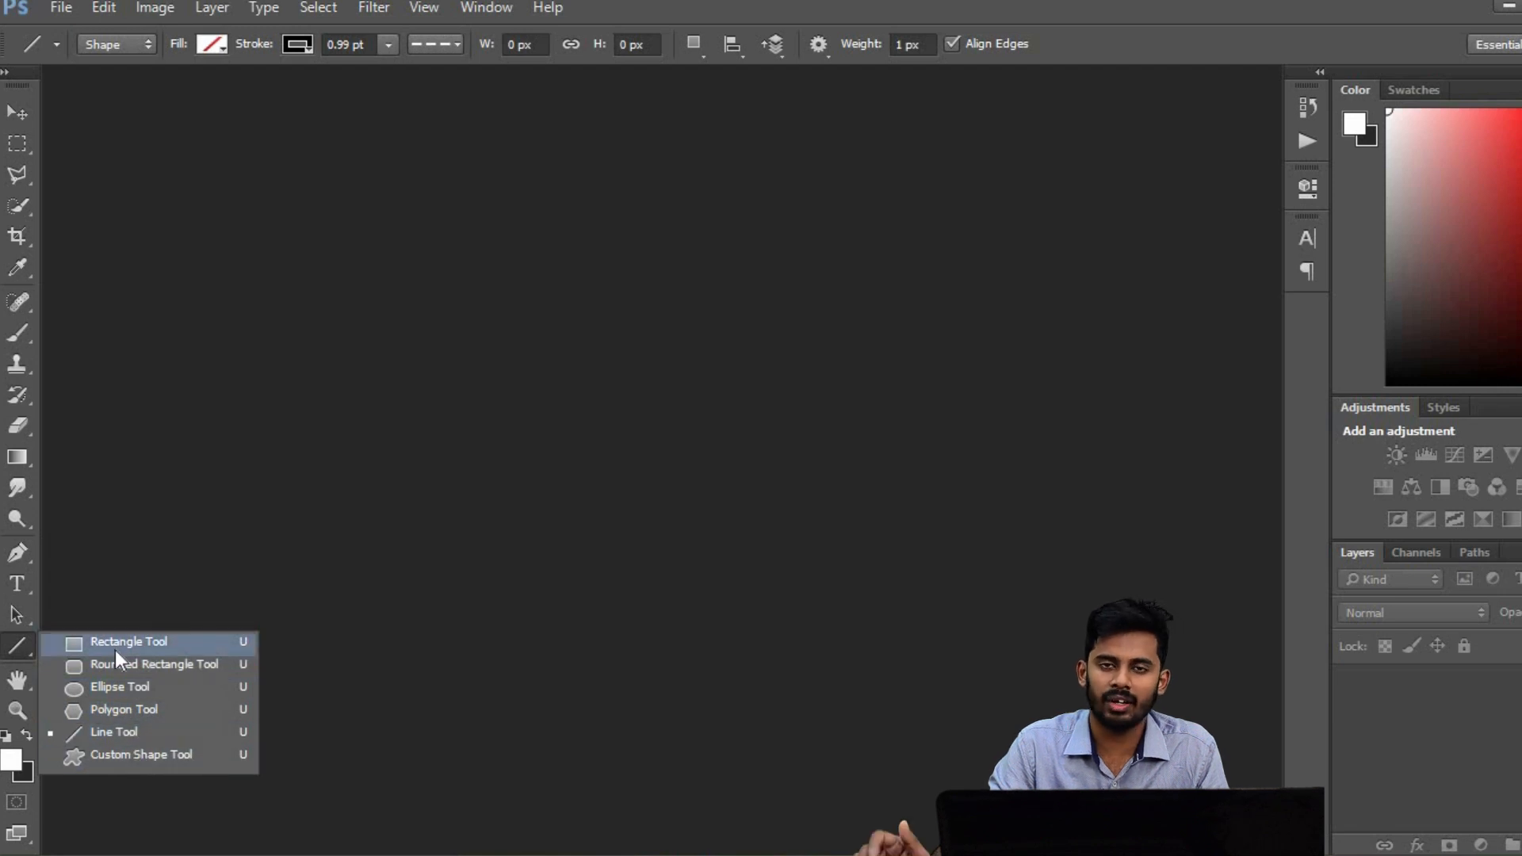
left_click(23, 680)
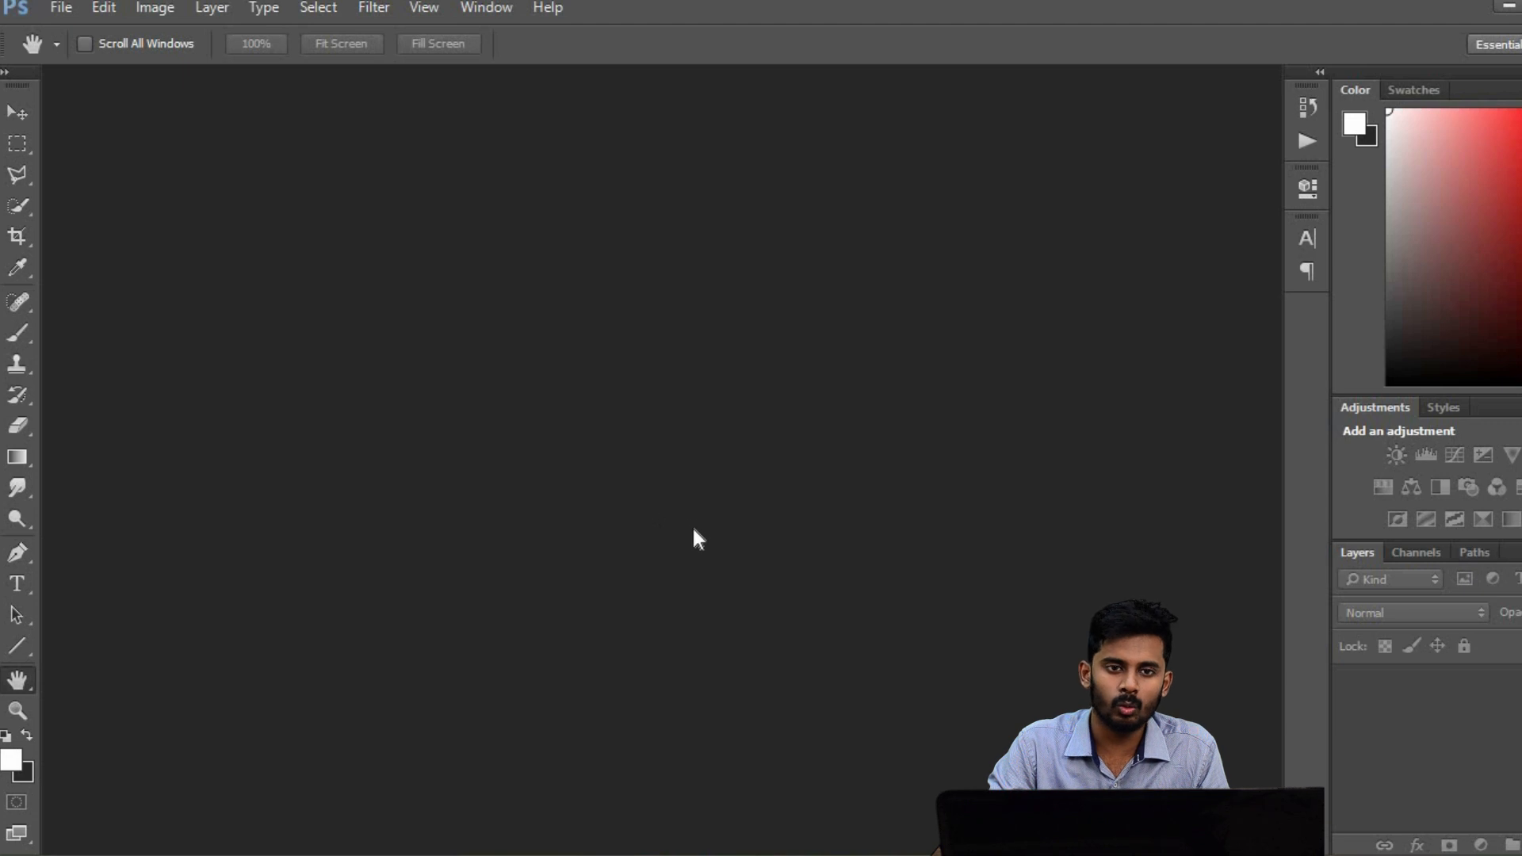
left_click(18, 711)
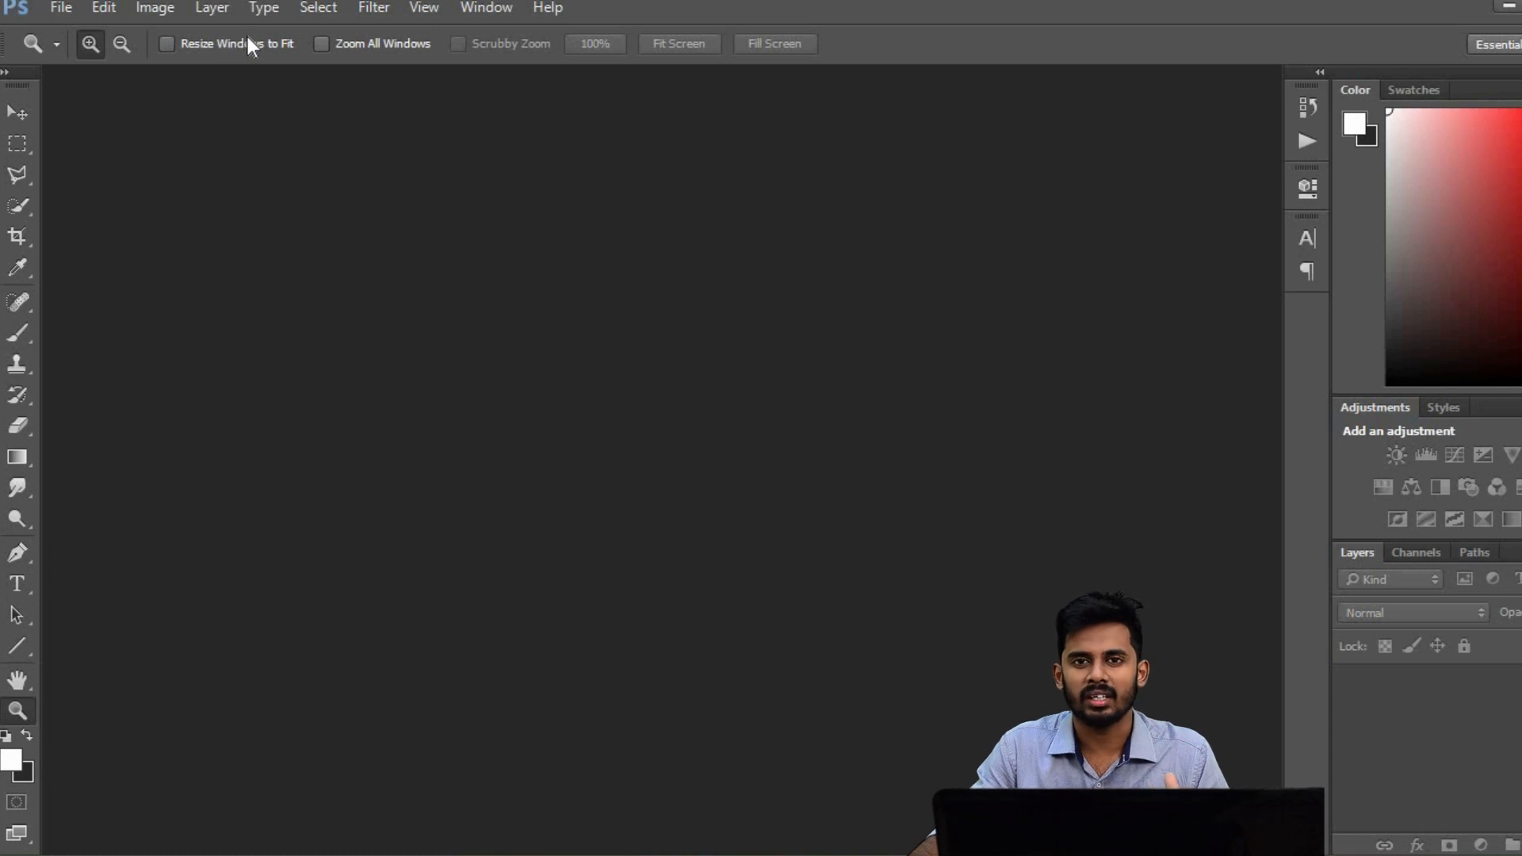
Open the logo image FW-TL (1).jpg
left_click(64, 8)
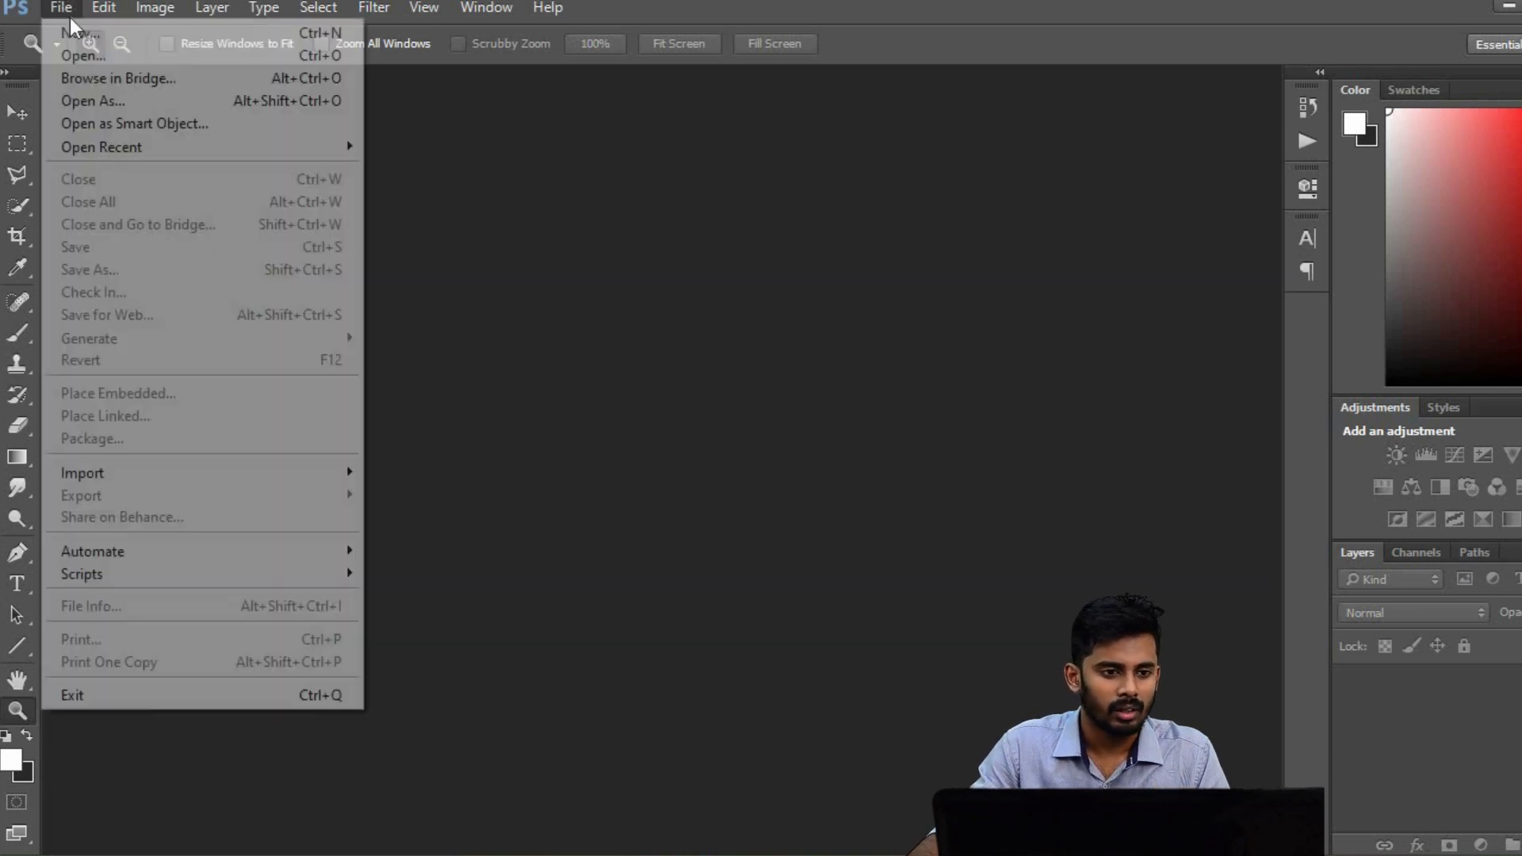
left_click(79, 49)
left_click(793, 663)
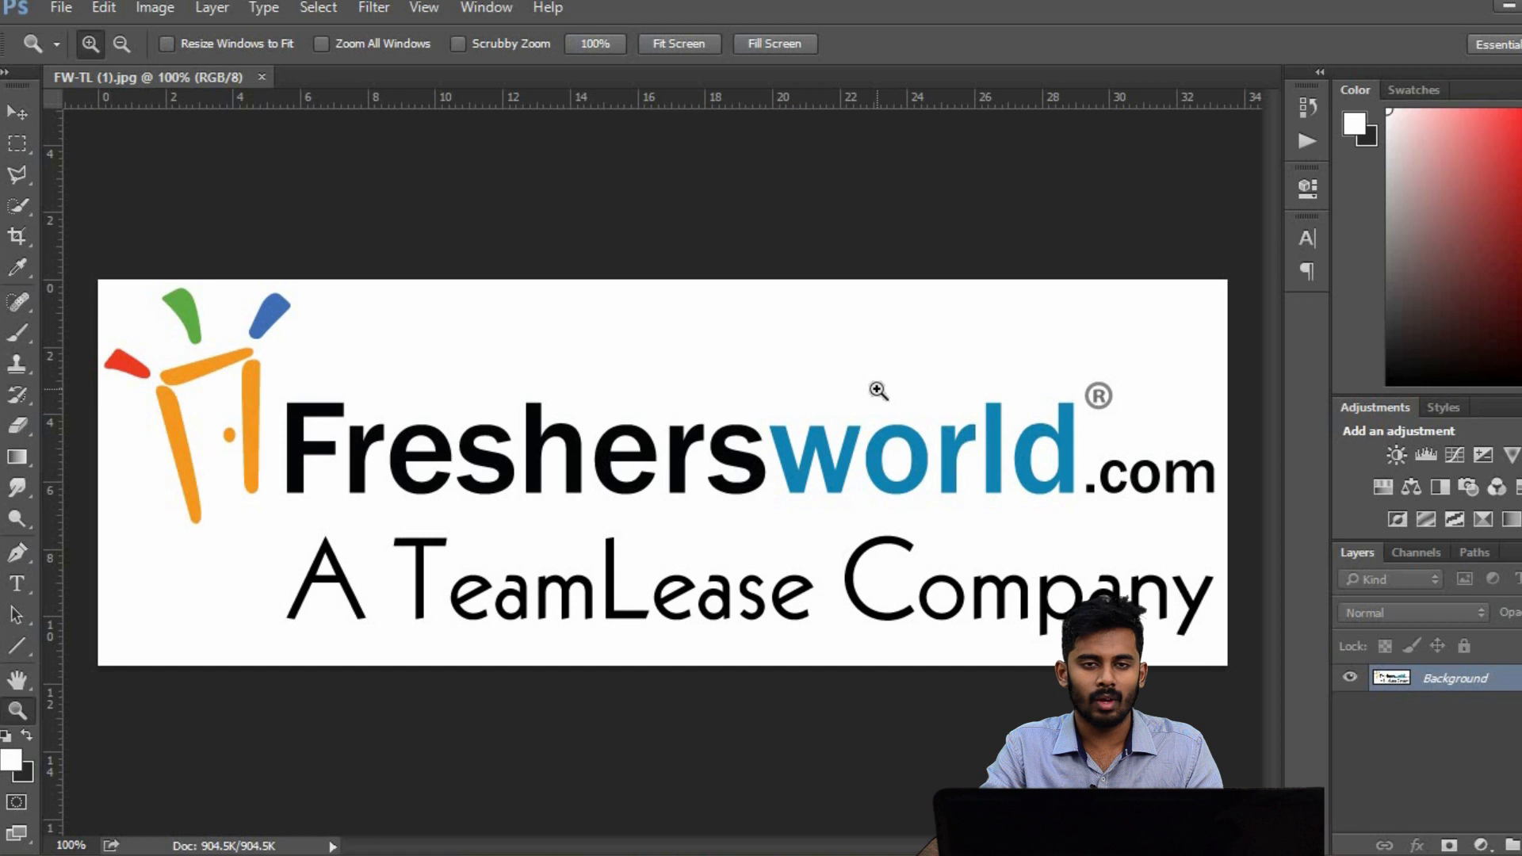
Choose the Quick Selection Tool and set its brush size to 17 px
key("w")
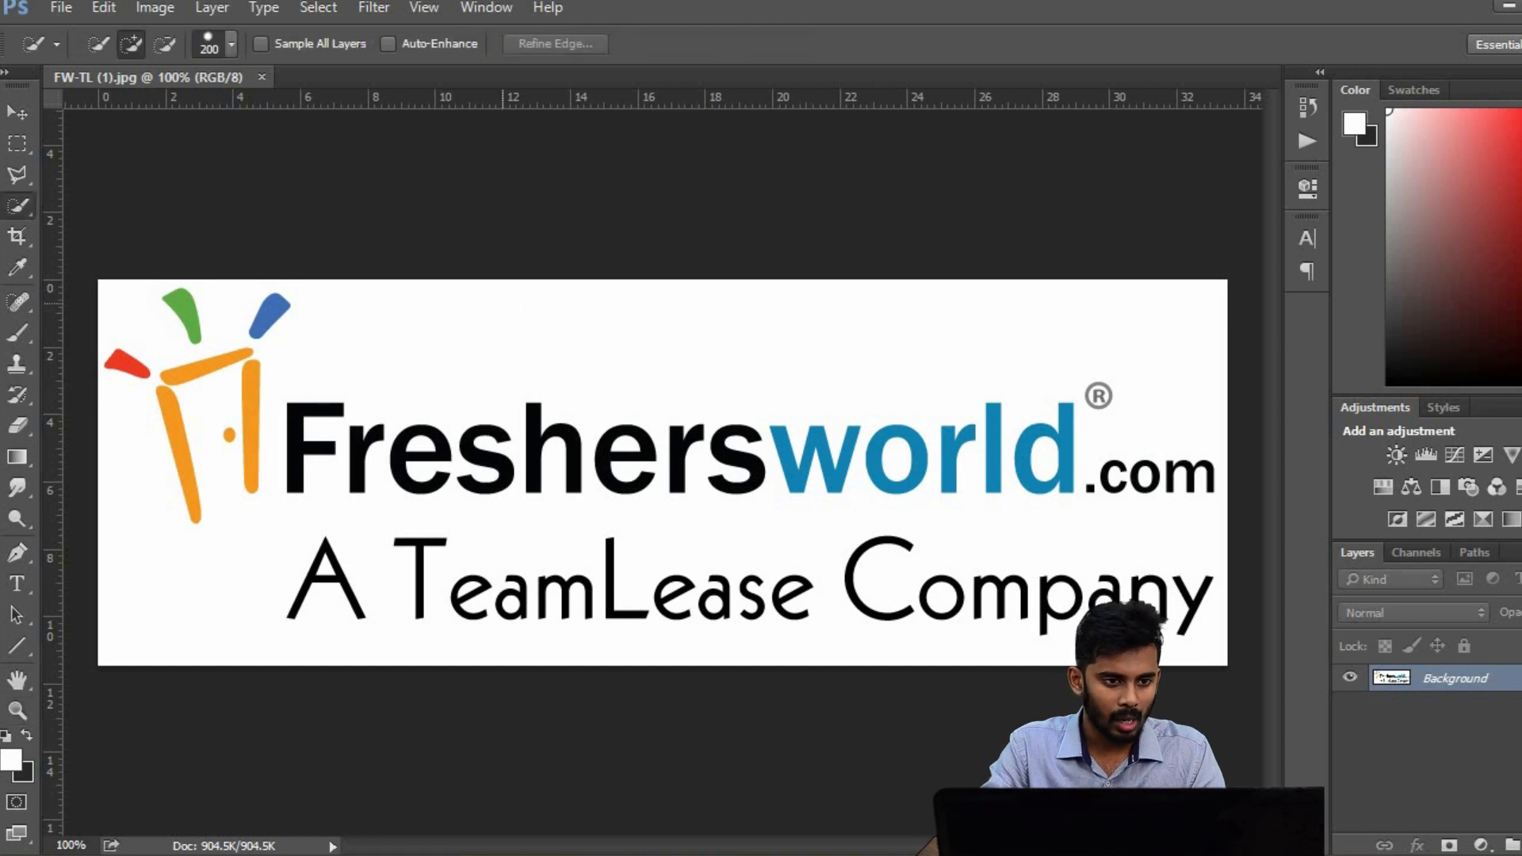
right_click(22, 206)
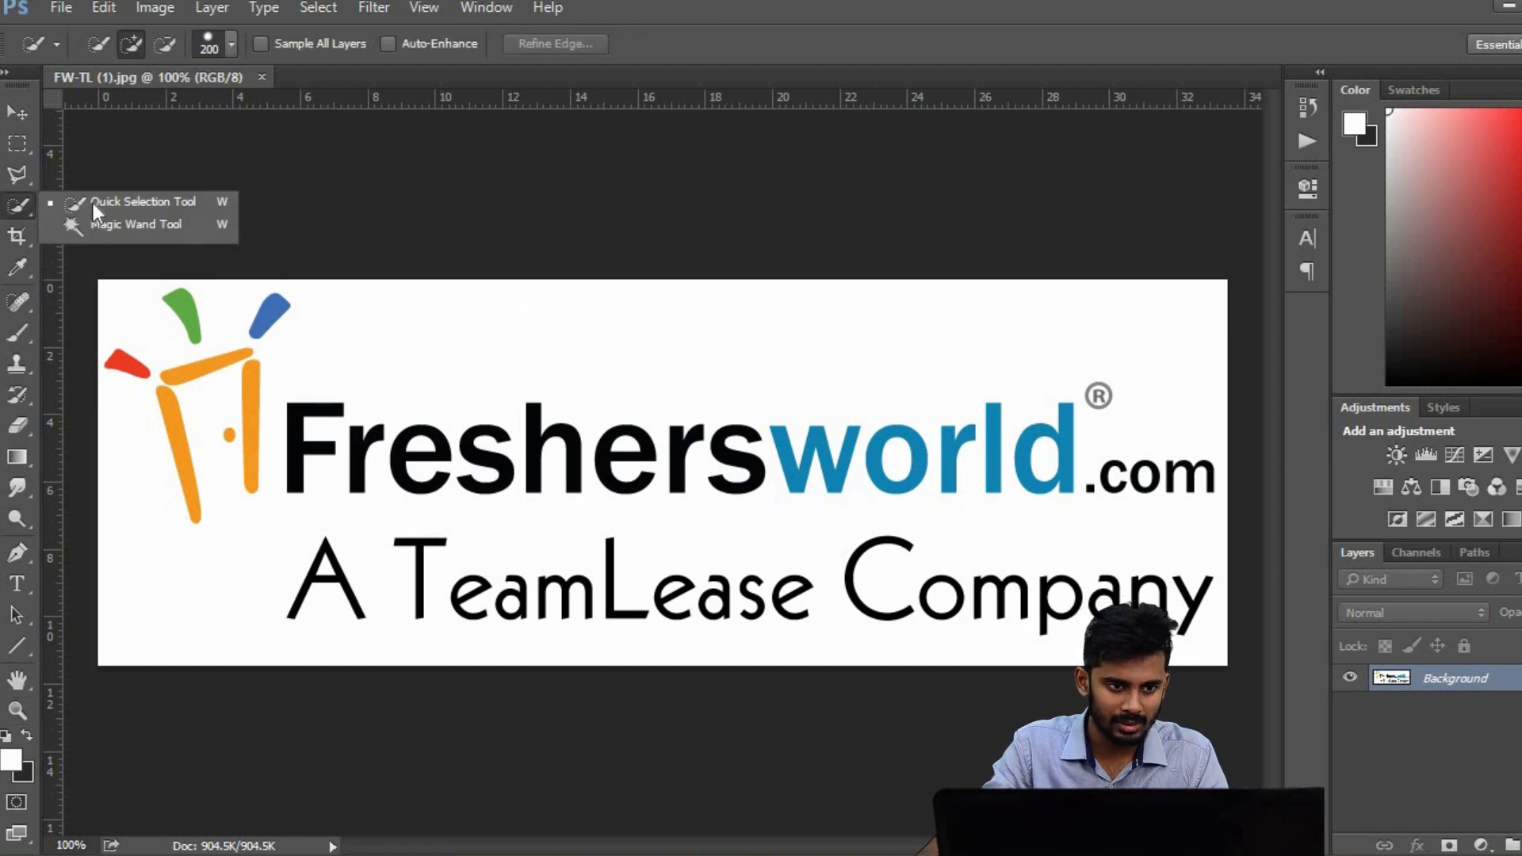
left_click(139, 202)
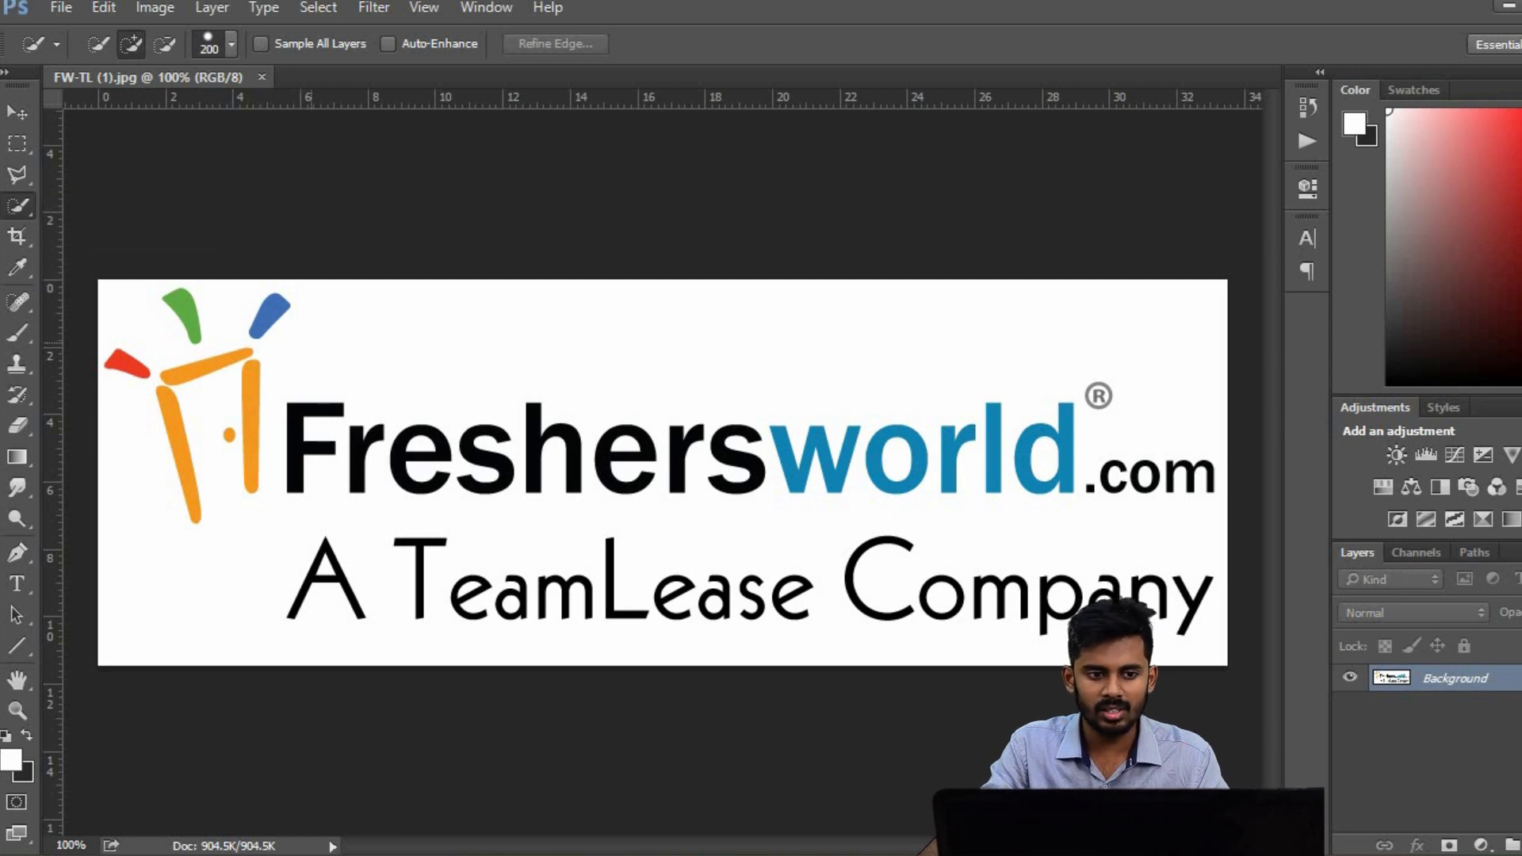
left_click(231, 46)
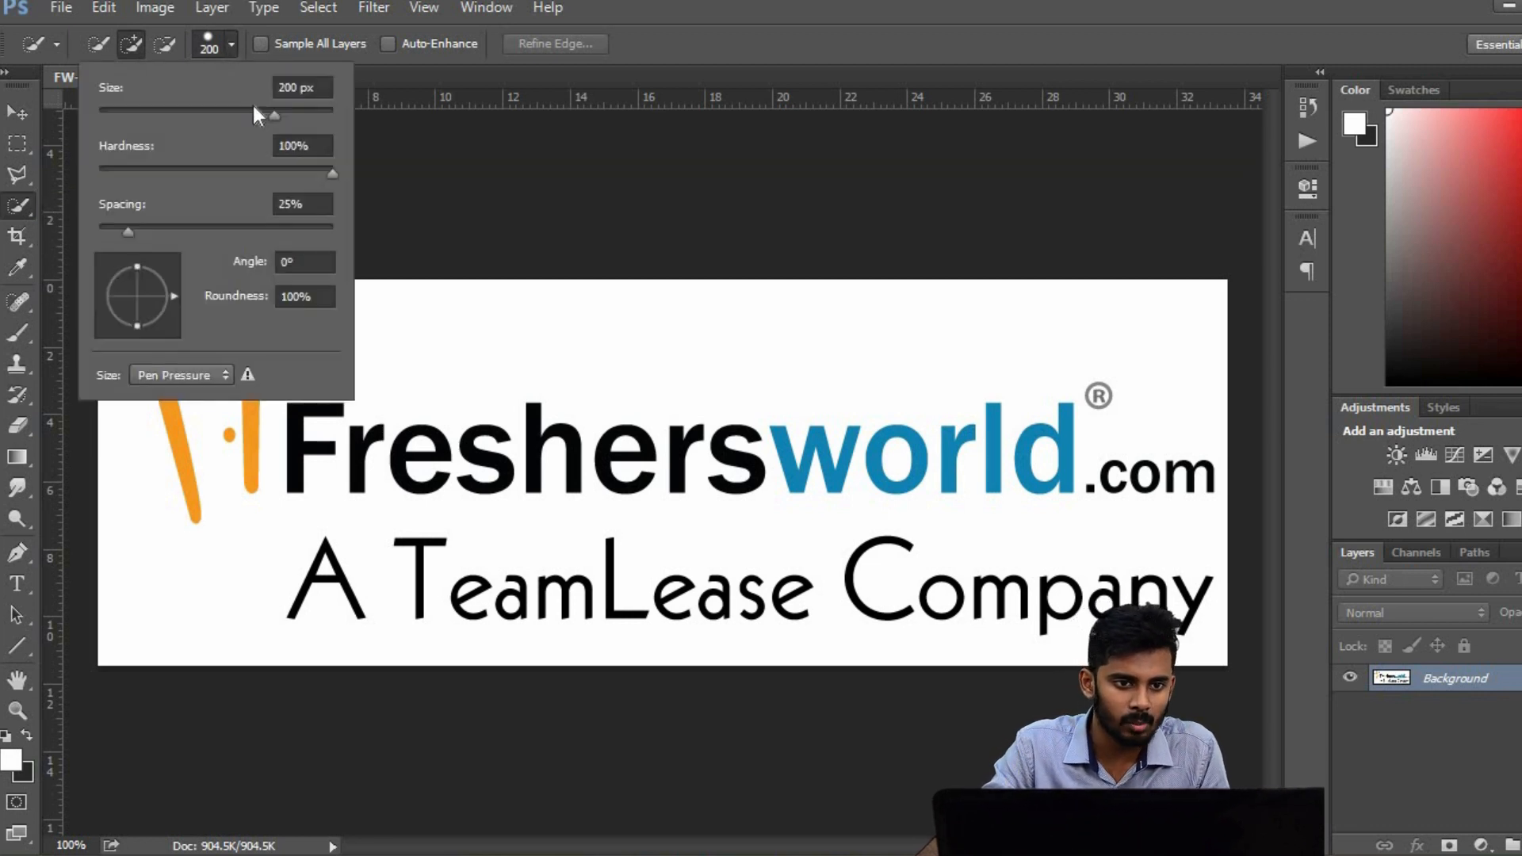
mouse_move(230, 116)
left_mouse_down()
mouse_move(168, 154)
mouse_move(292, 117)
left_mouse_up()
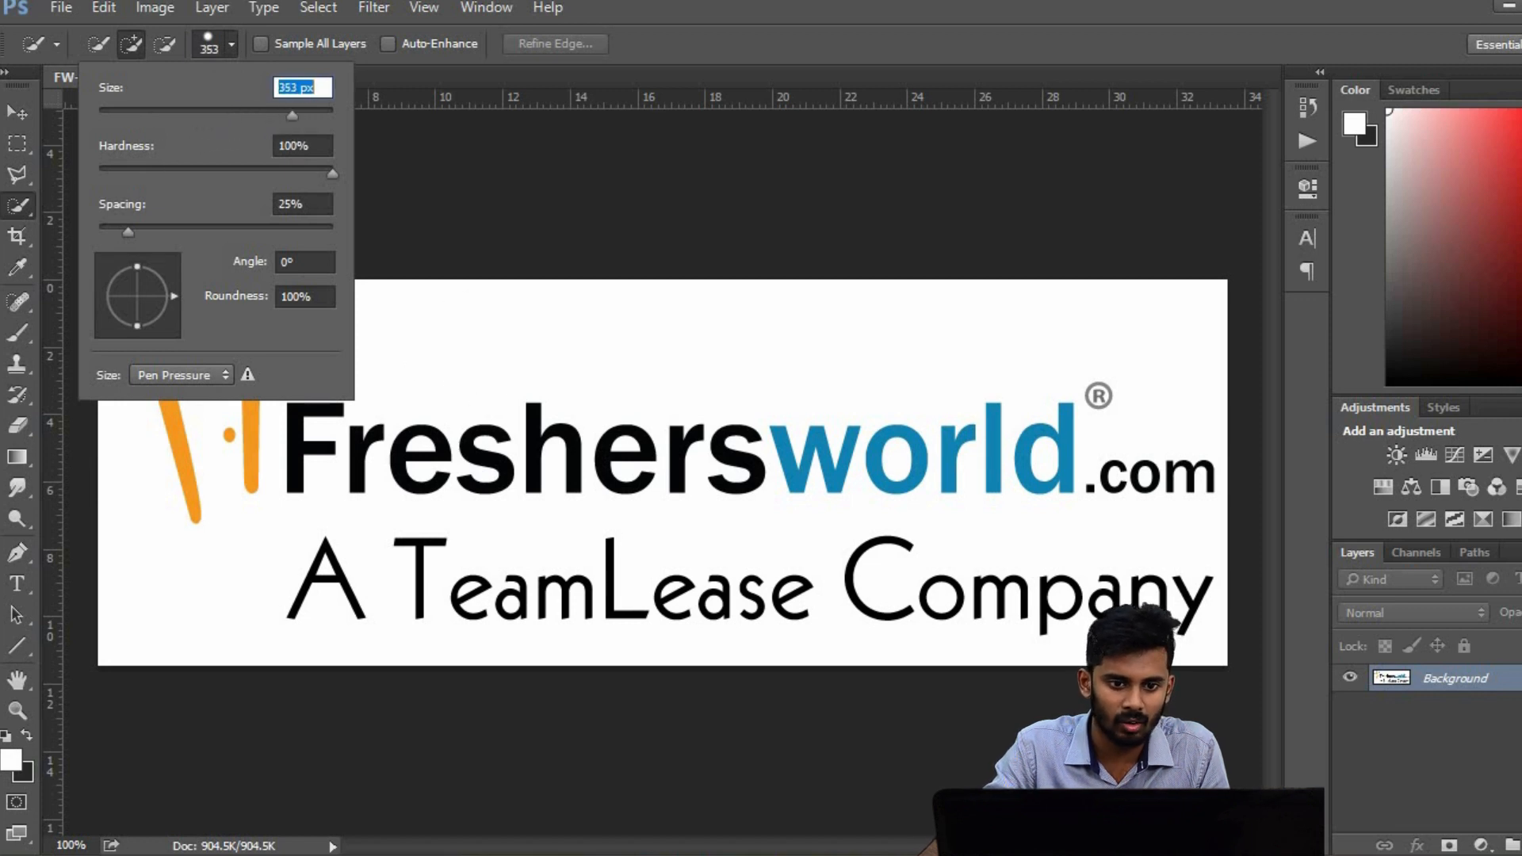
left_click(118, 116)
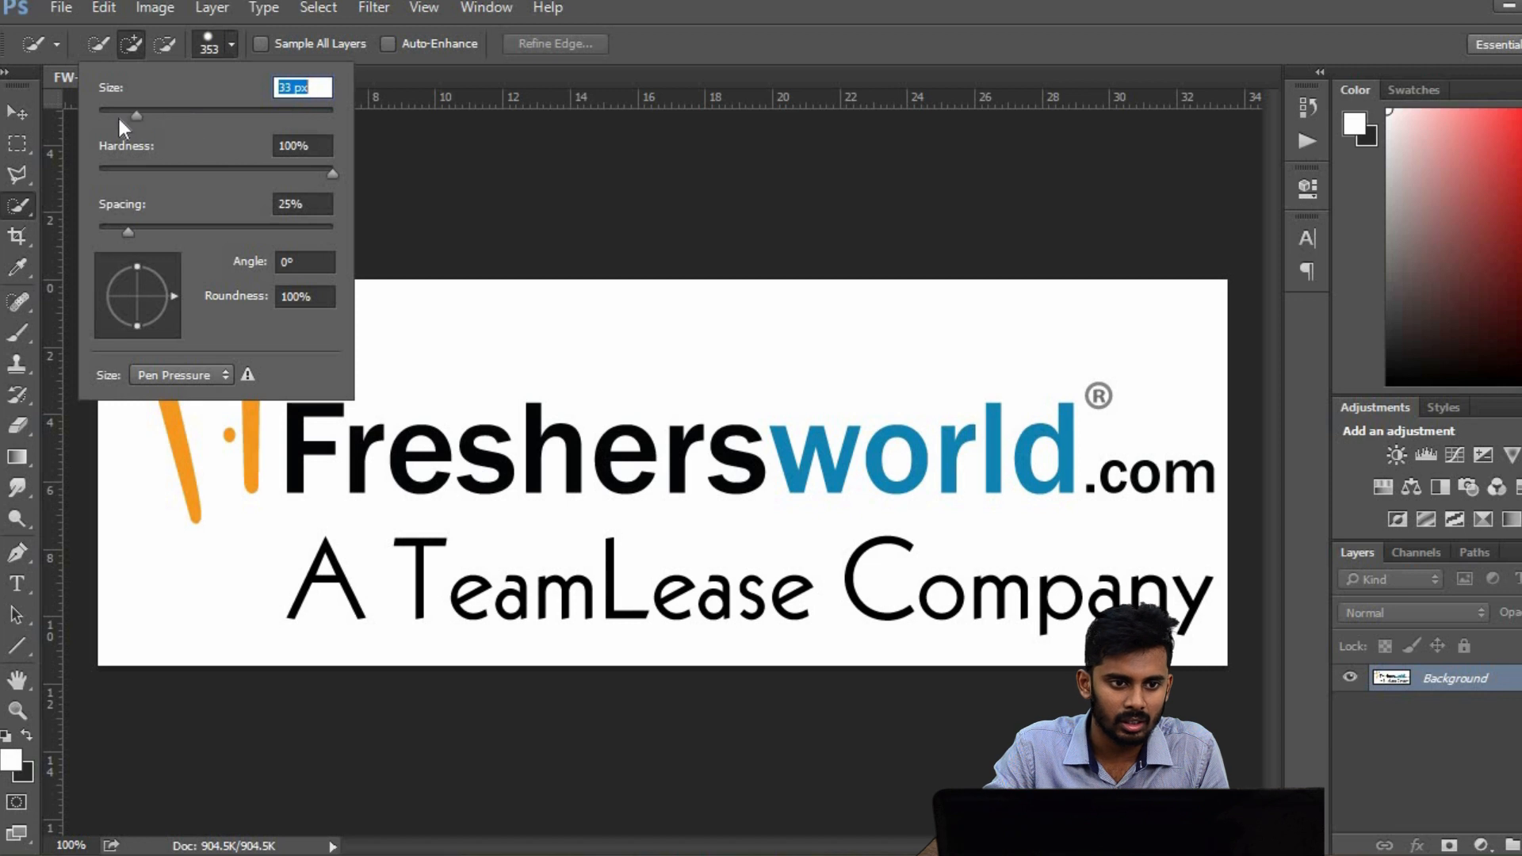
left_click(807, 28)
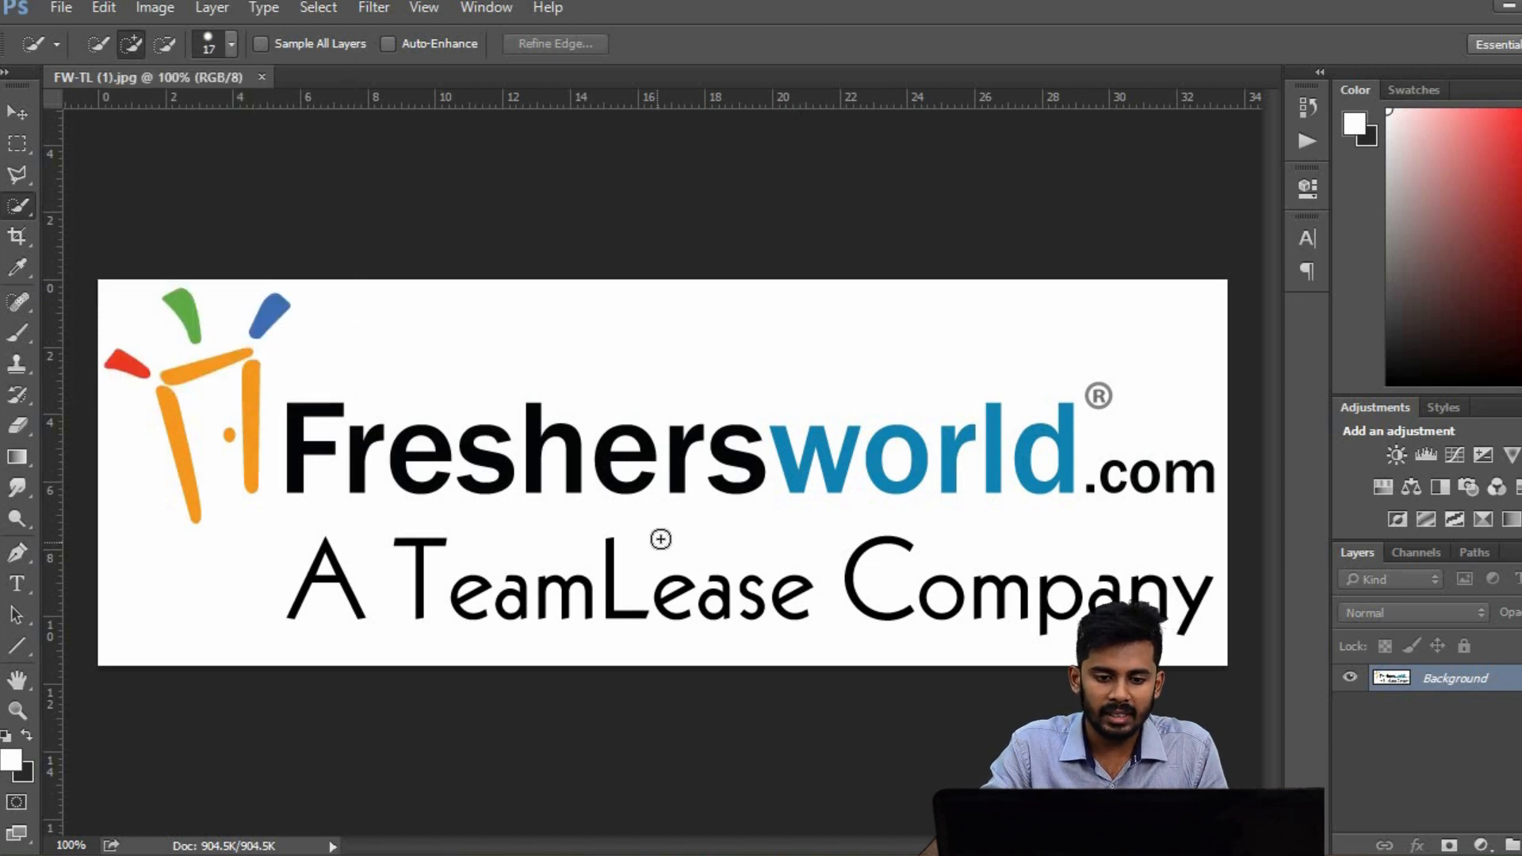
Enlarge the Quick Selection brush in increments, and reduce it to a final size of 7 px
key("bracketright")
key("bracketright")
key("bracketright")
key("bracketright")
key("bracketright")
key("bracketright")
key("bracketright")
key("bracketright")
key("bracketright")
key("bracketright")
key("bracketright")
key("bracketright")
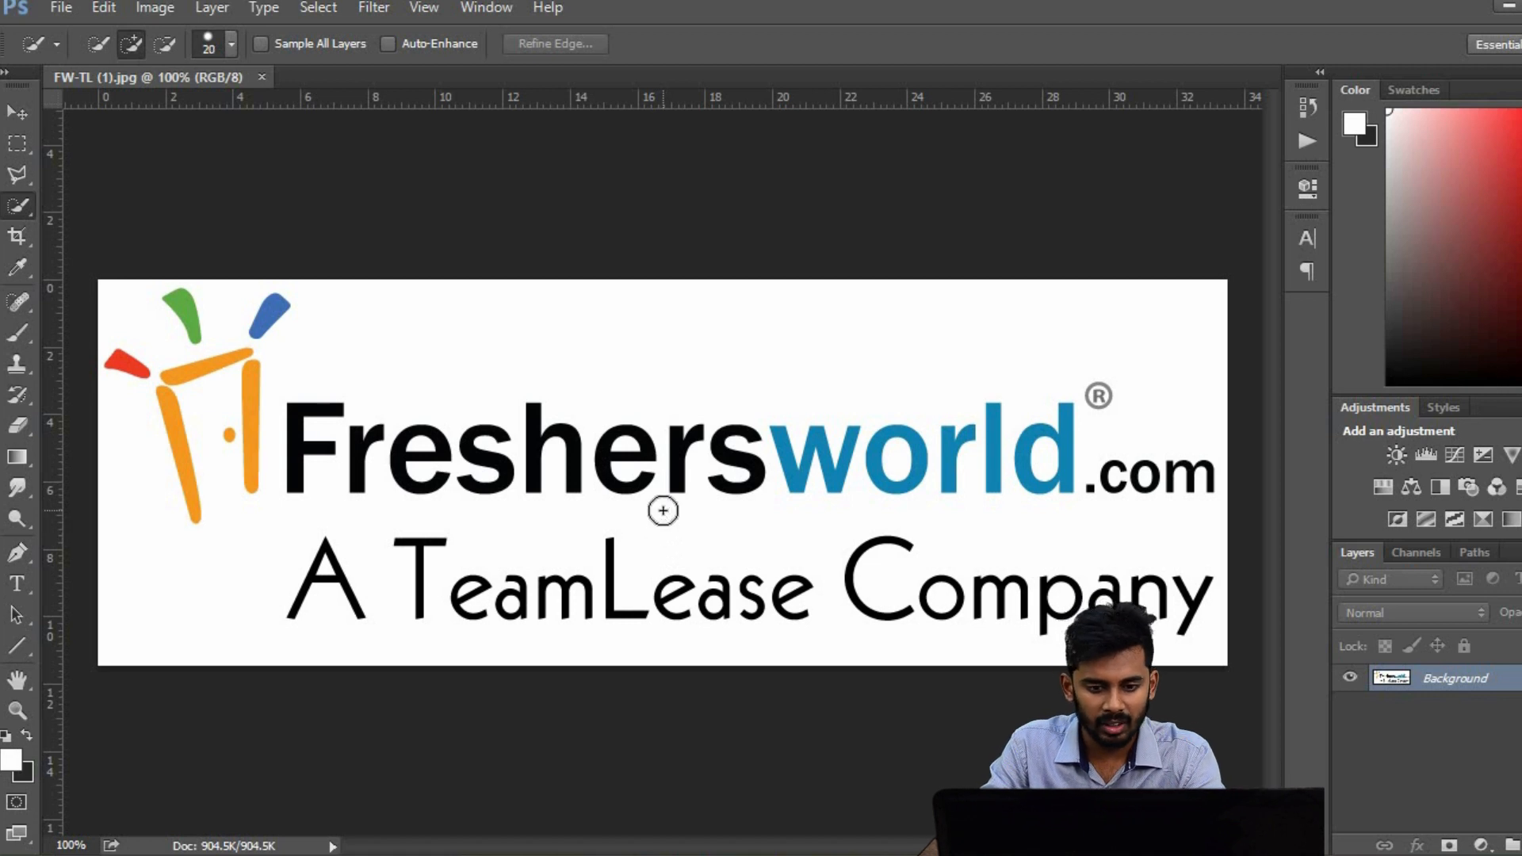
key("bracketleft")
key("bracketleft")
key("bracketleft")
key("bracketleft")
key("bracketleft")
key("bracketleft")
key("bracketleft")
key("bracketleft")
key("bracketleft")
key("bracketleft")
key("bracketleft")
key("bracketleft")
key("bracketleft")
key("bracketleft")
key("bracketleft")
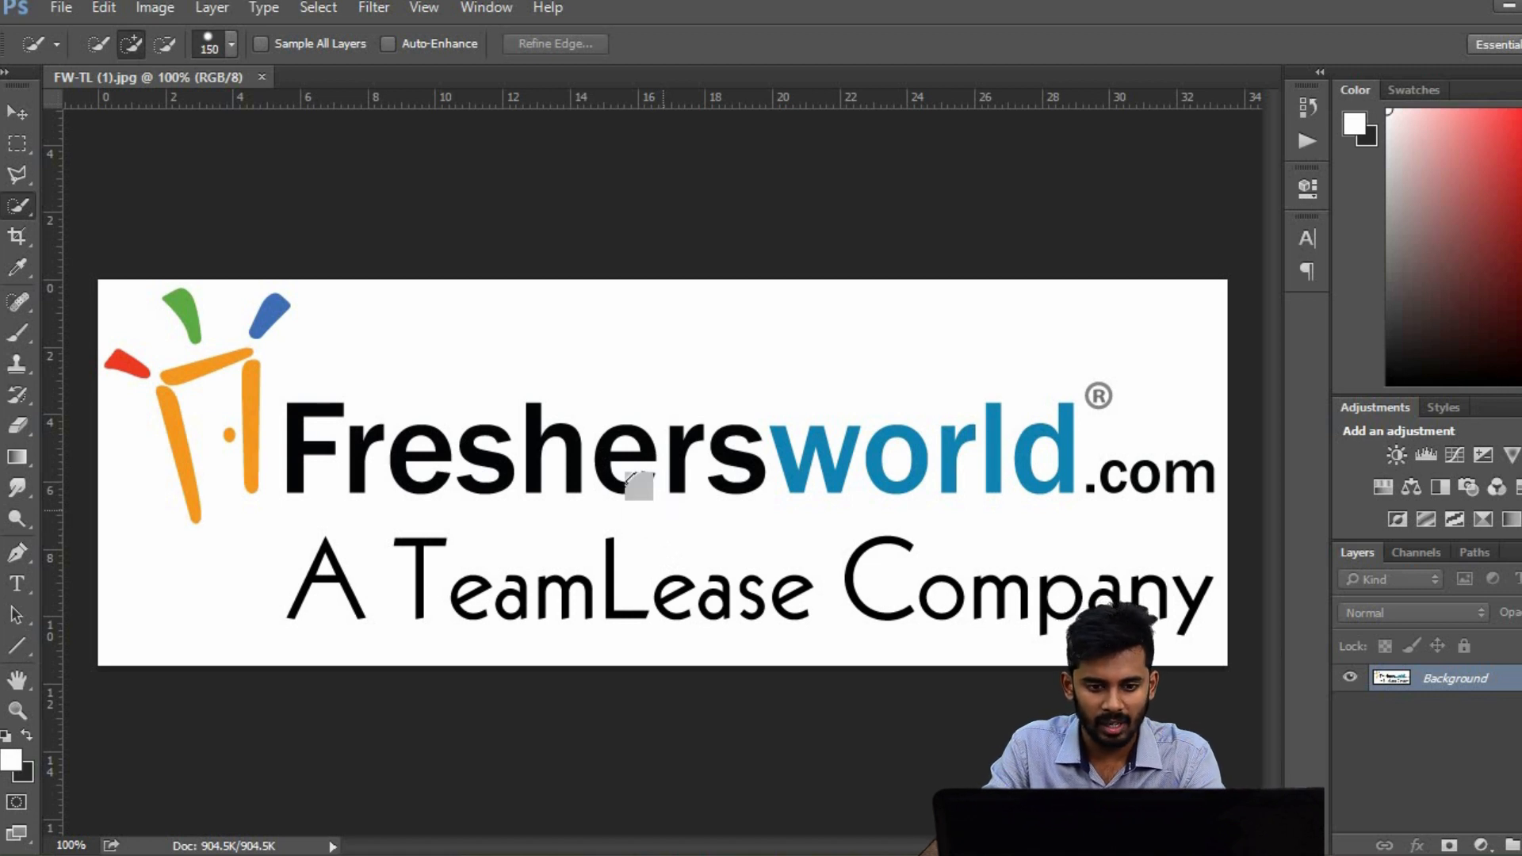
Select the door icon's orange frame strokes and its coloured rays with the Quick Selection Tool
left_click(252, 394)
left_click(191, 372)
left_click(171, 424)
left_click(188, 320)
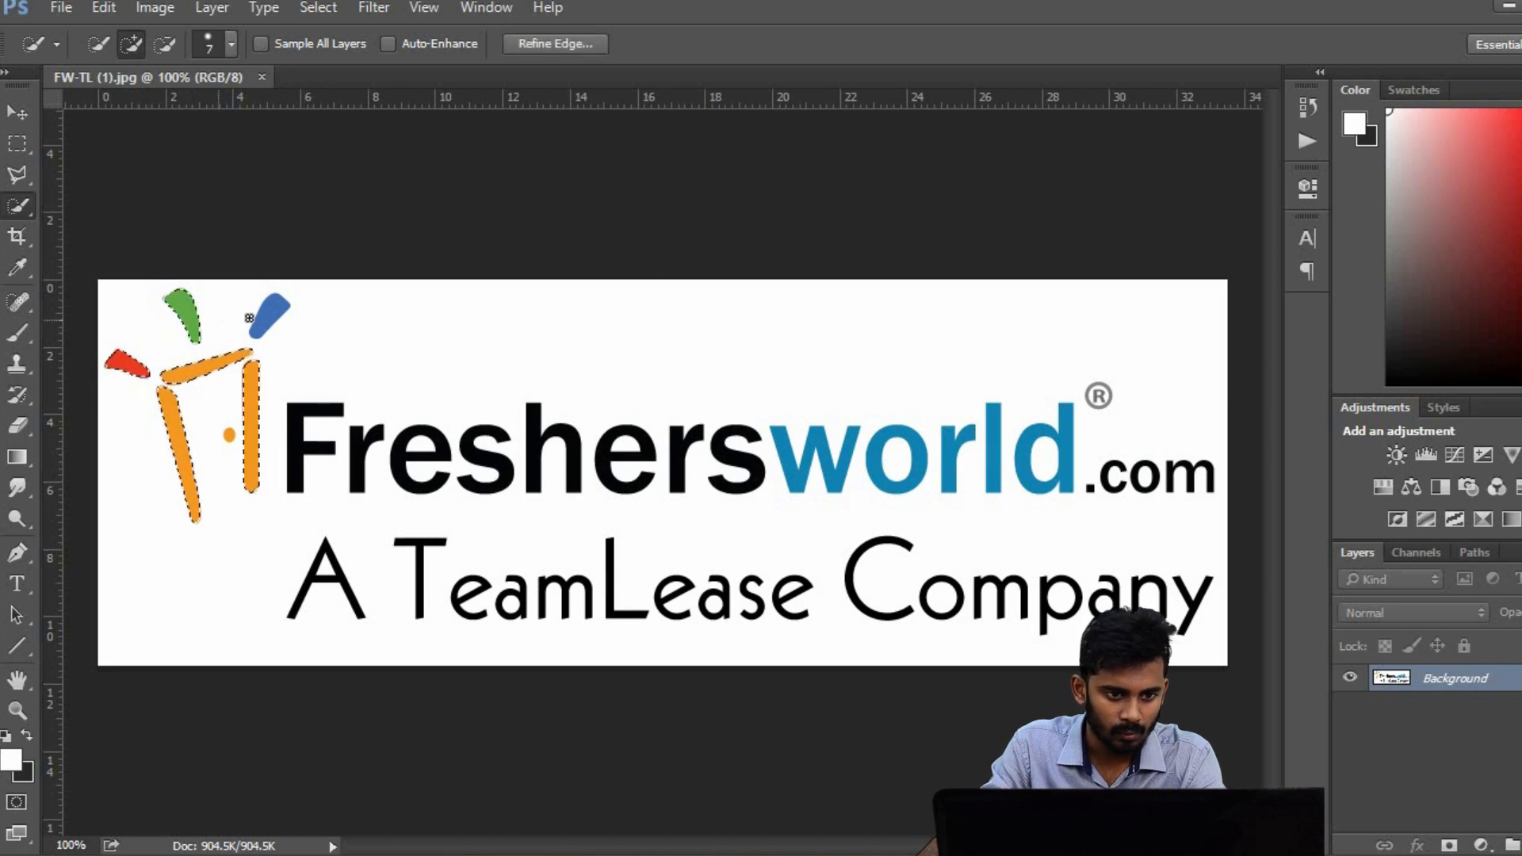
left_click(270, 314)
Try moving the selected icon parts over the word "world", undo the move and deselect
key("v")
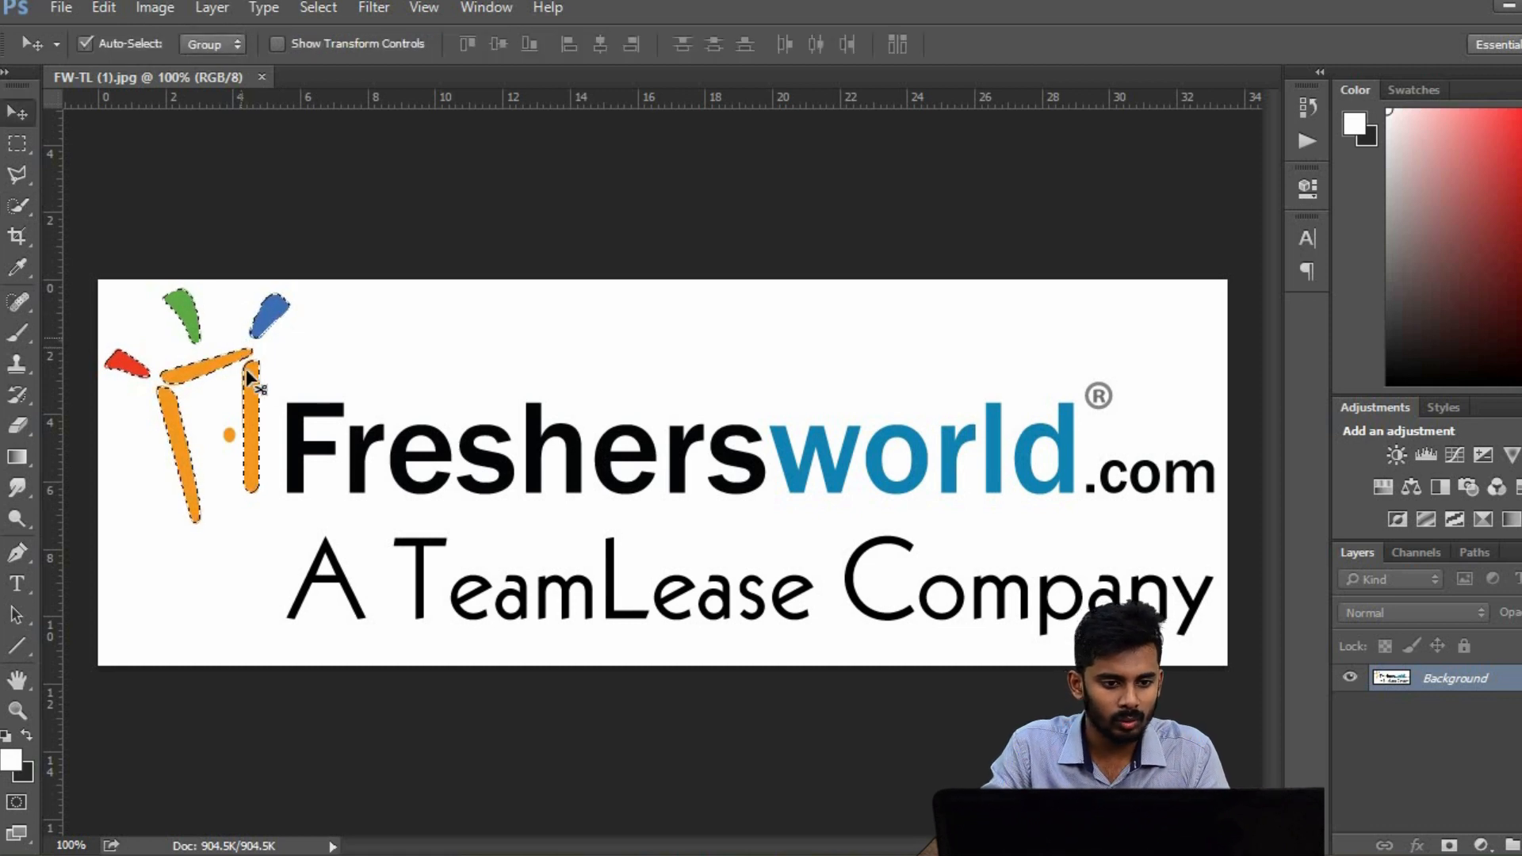
left_click_drag(317, 393, 951, 371)
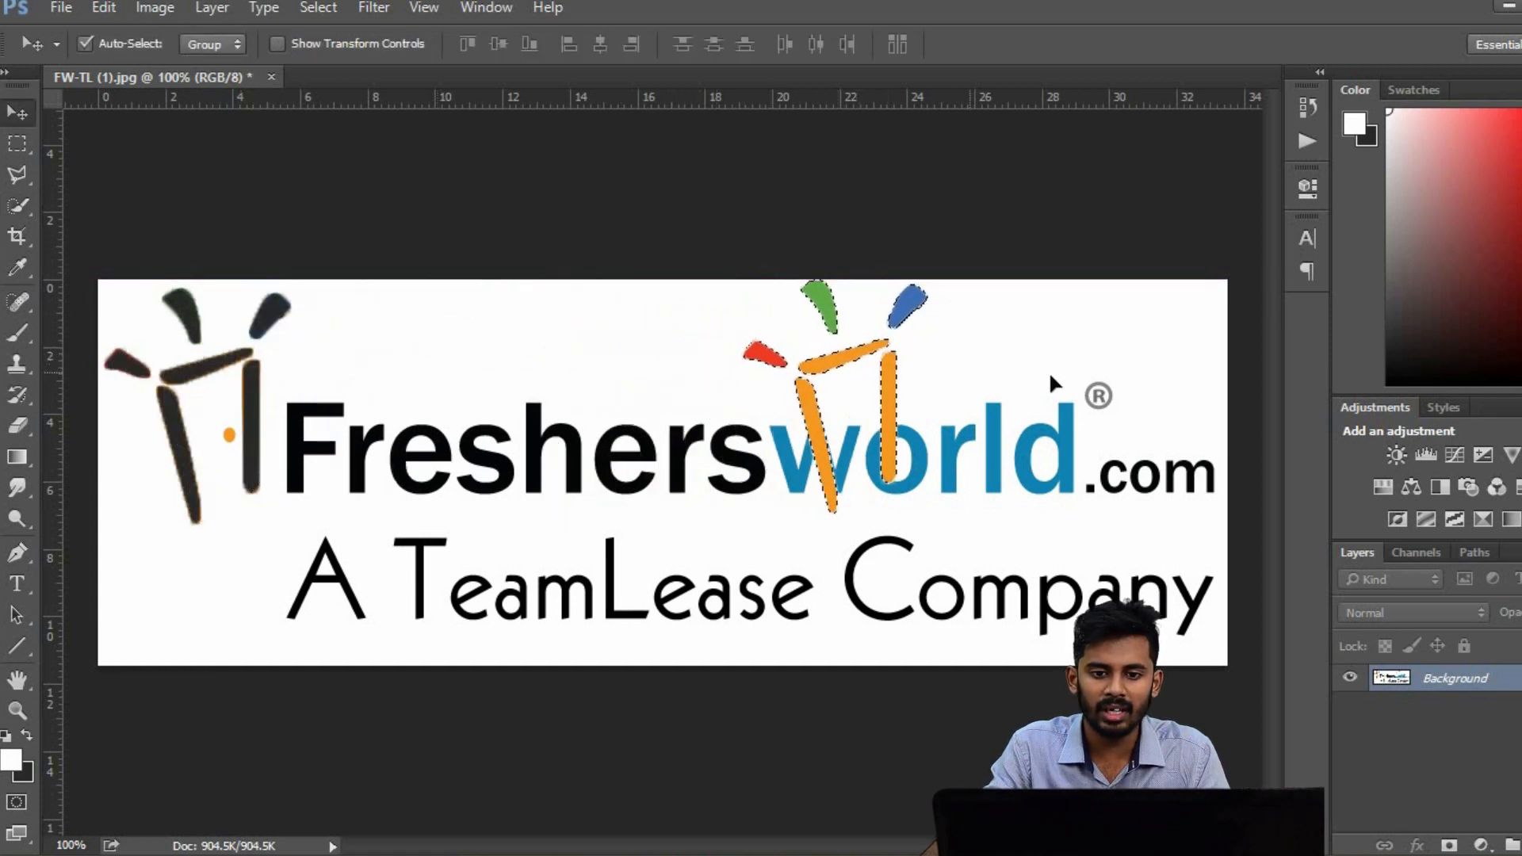
key("ctrl+z")
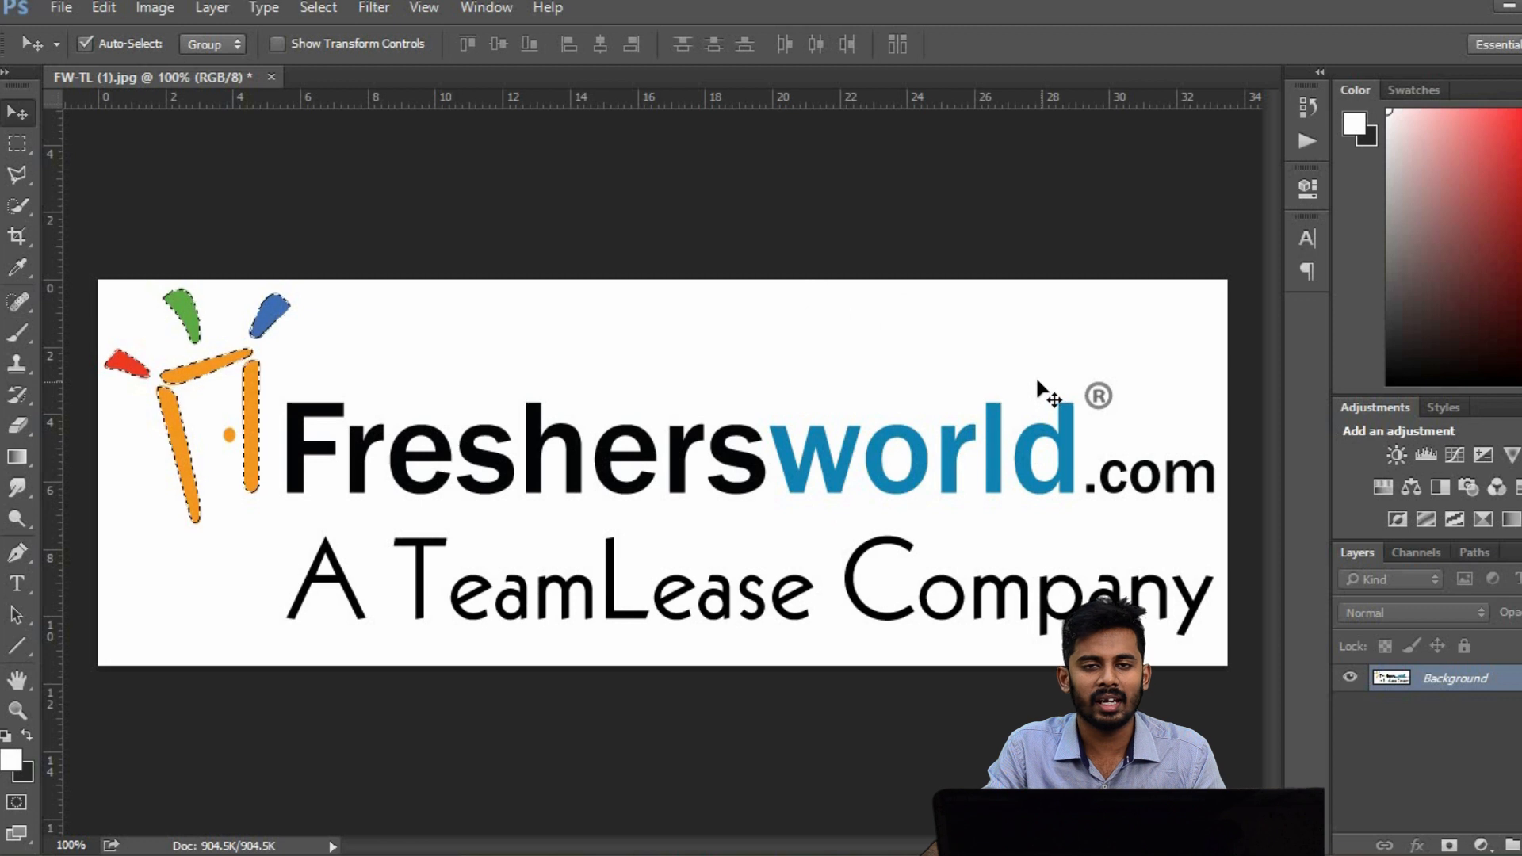
key("ctrl+d")
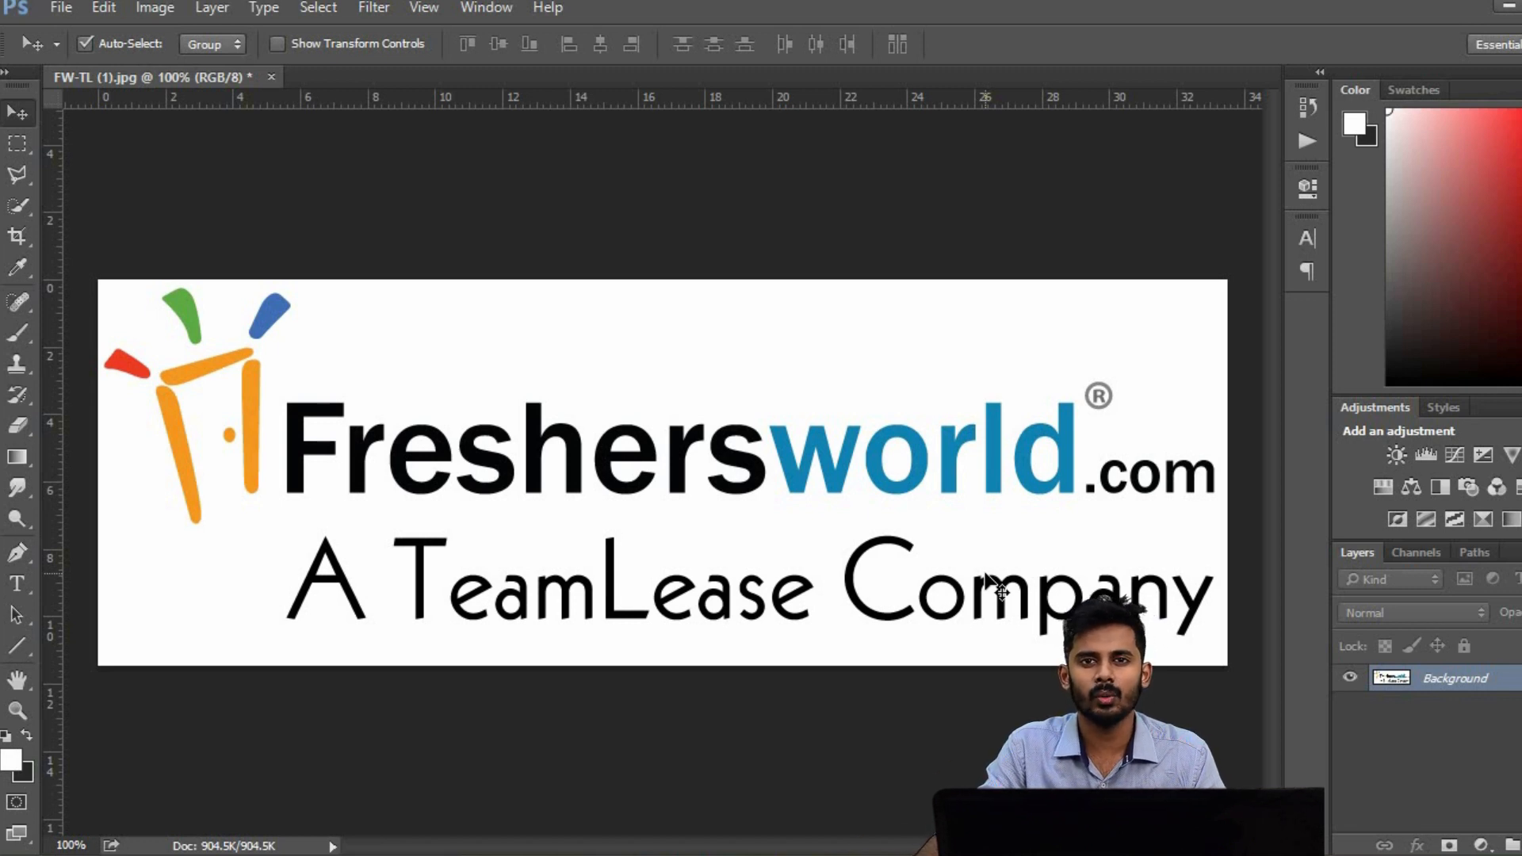
Create a new 600 x 1300 pixel RGB document at 72 pixels/inch with a white background, and return to FW-TL (1).jpg
left_click(62, 8)
left_click(95, 30)
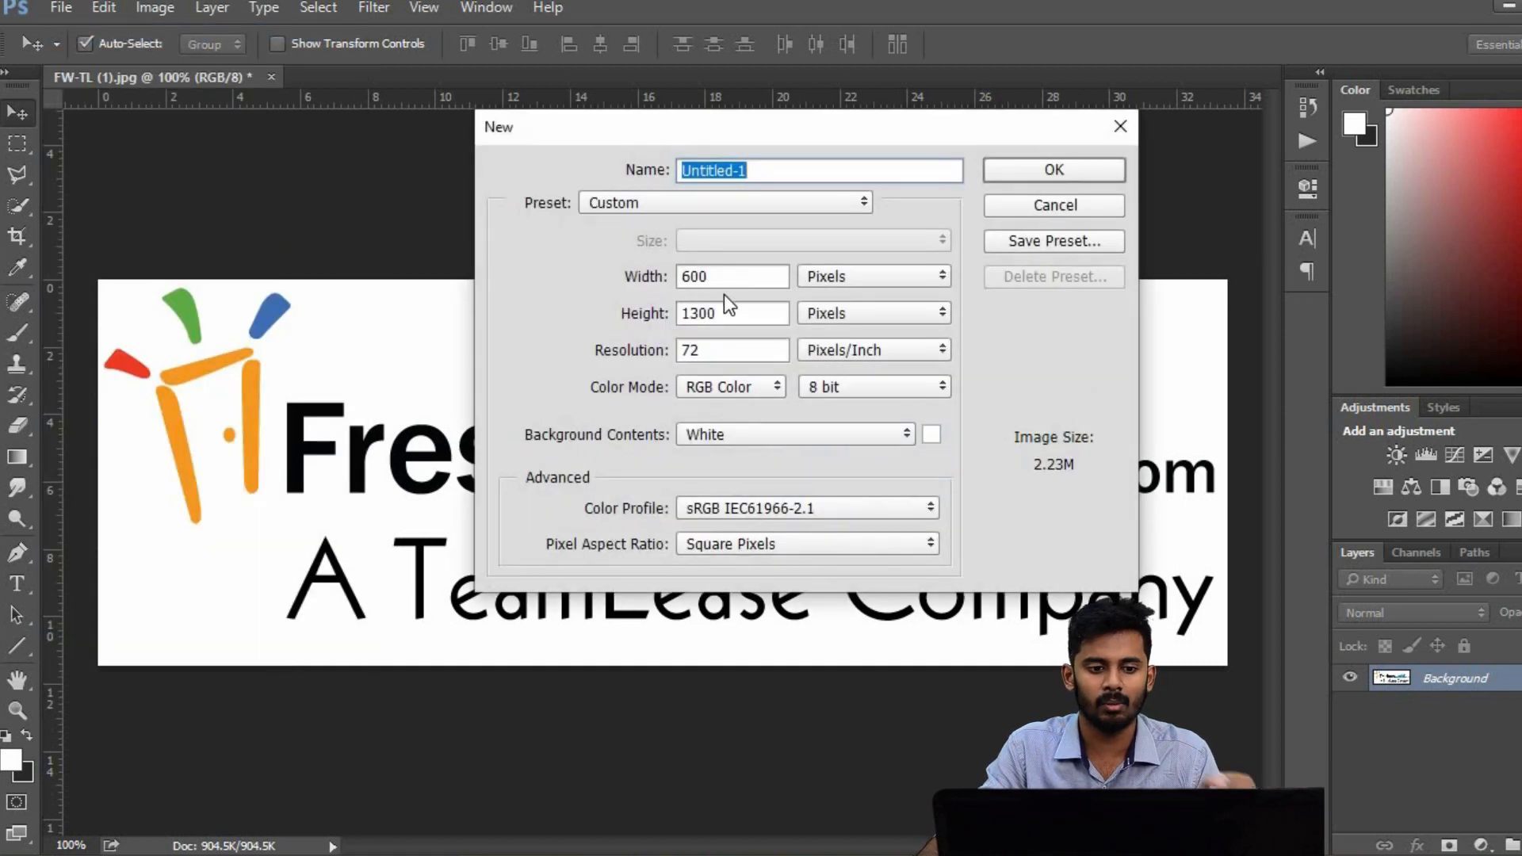
left_click(1060, 169)
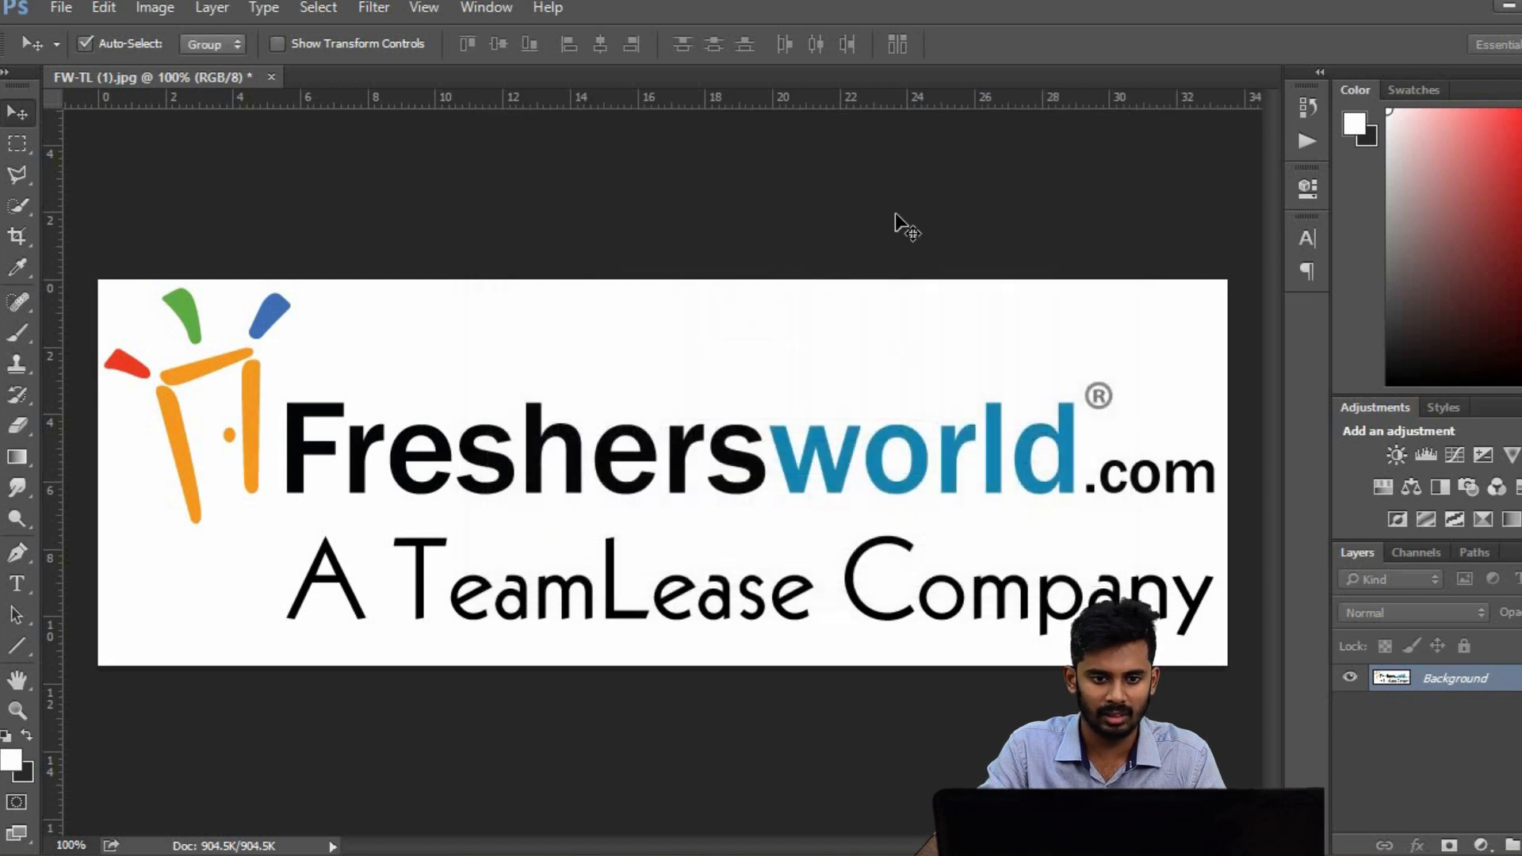
left_click(178, 76)
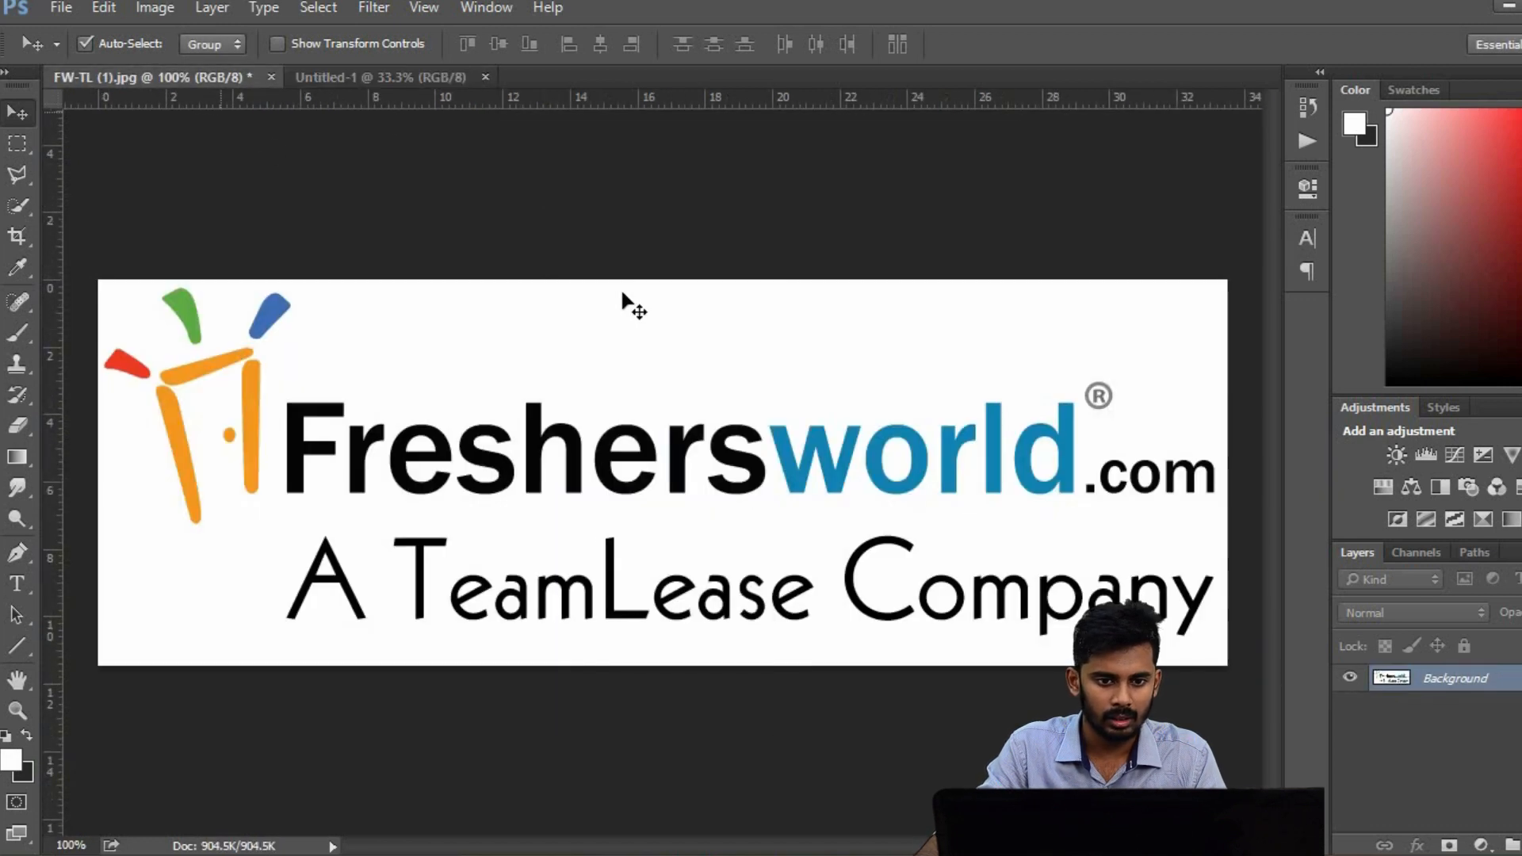
Select the logo's white background with Color Range, using sampled colours and a fuzziness of 129
left_click(321, 10)
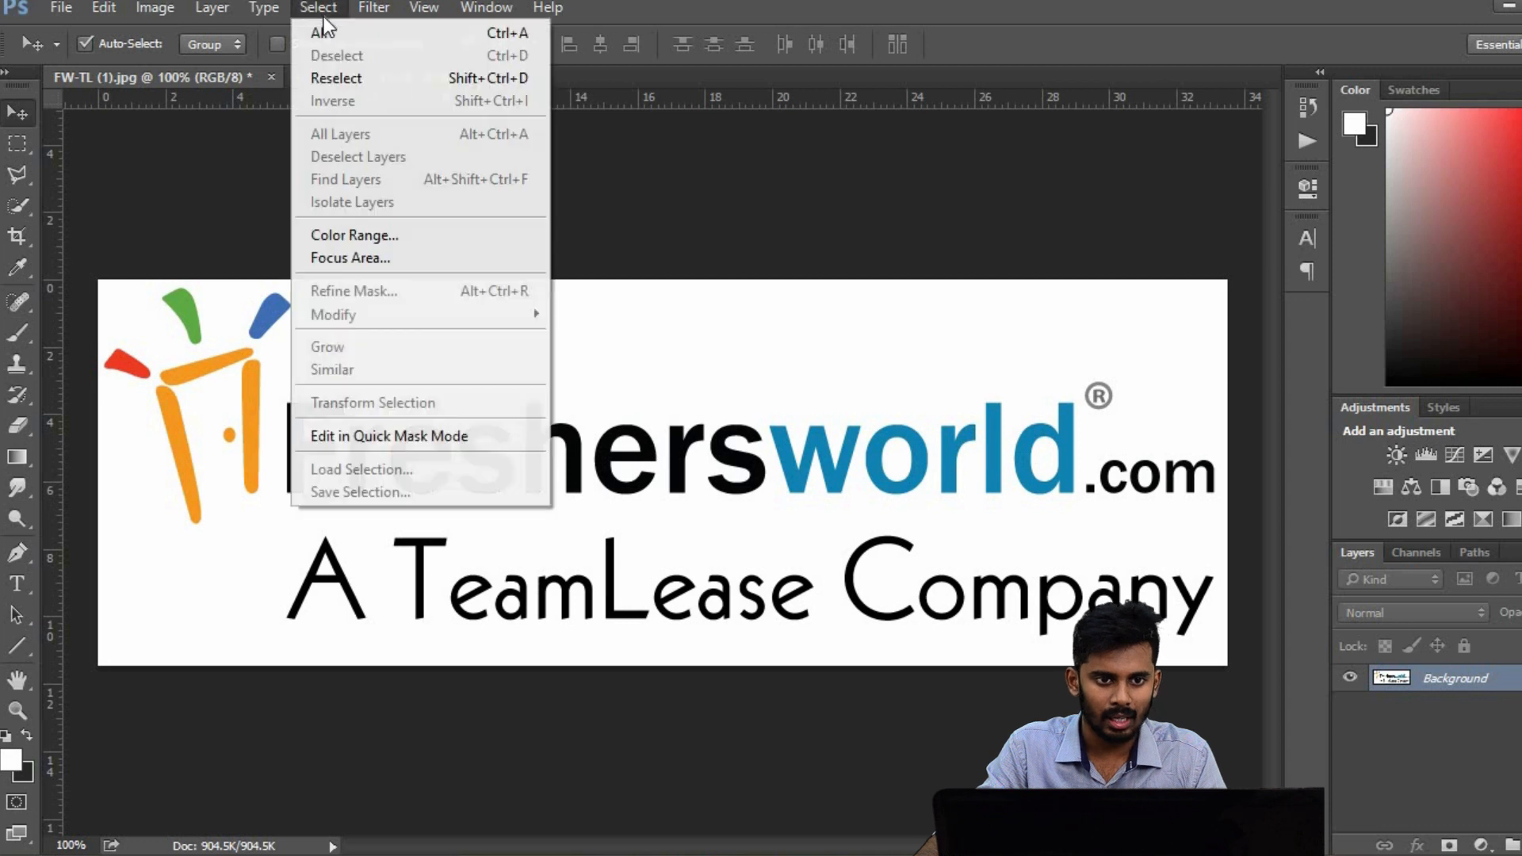
left_click(359, 237)
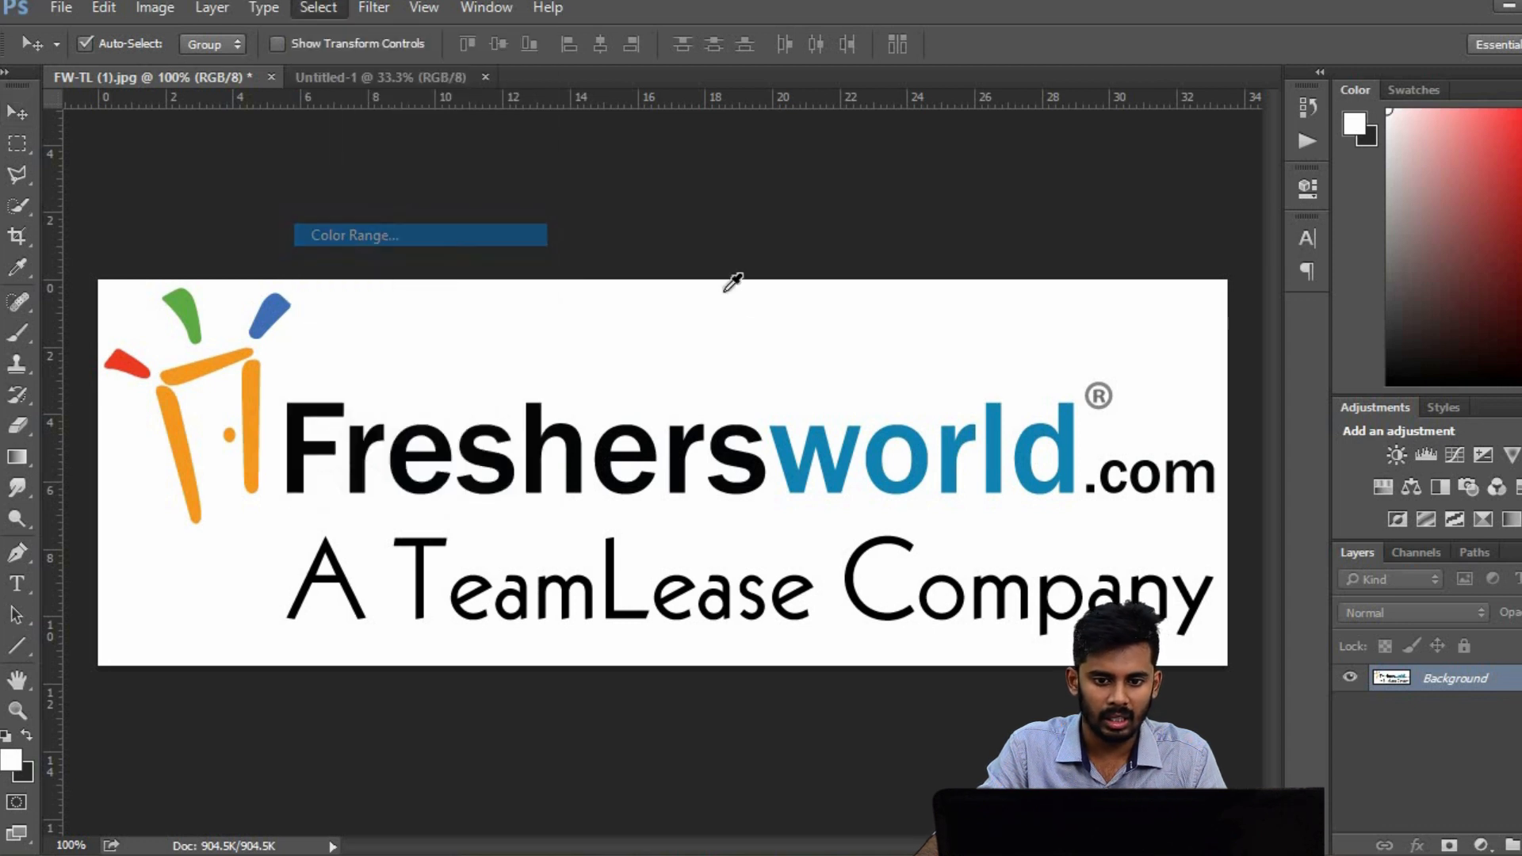
left_click(590, 337)
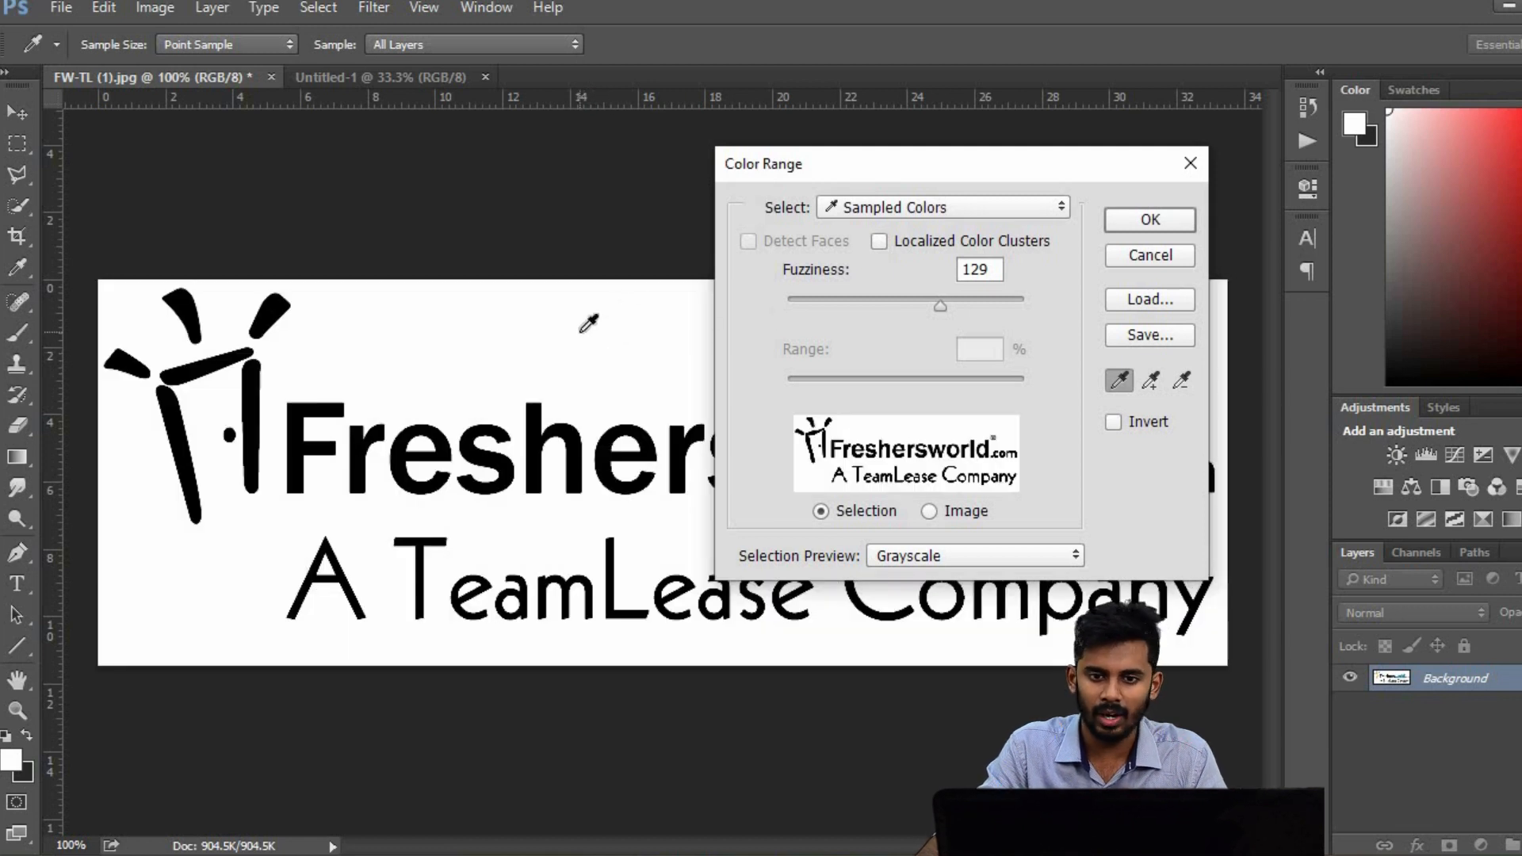
left_click(1149, 222)
key("v")
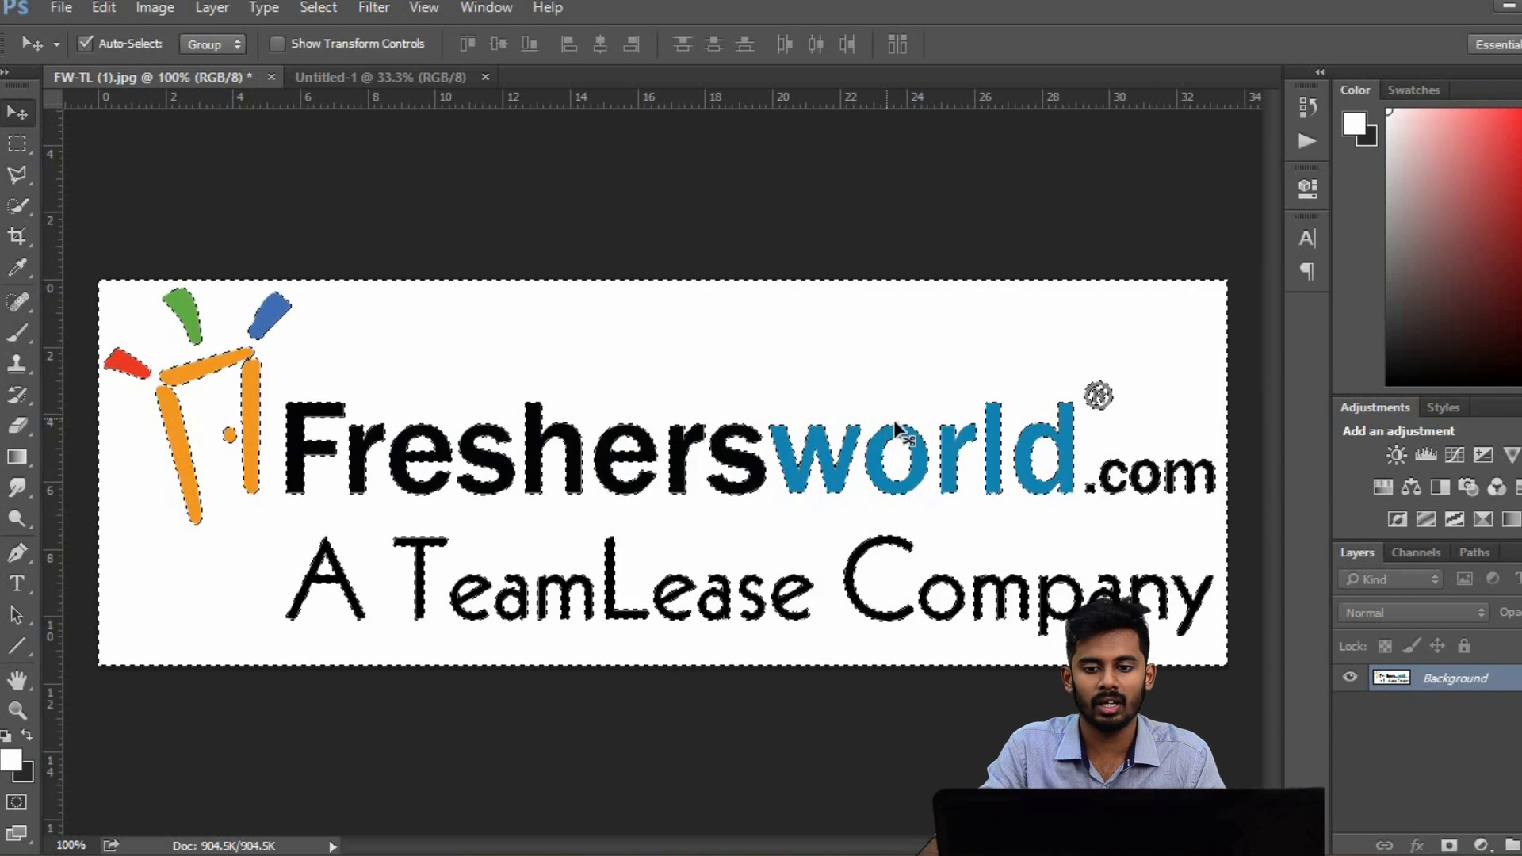
Convert the locked Background to a regular layer, delete the selected white area and deselect
left_click(1498, 681)
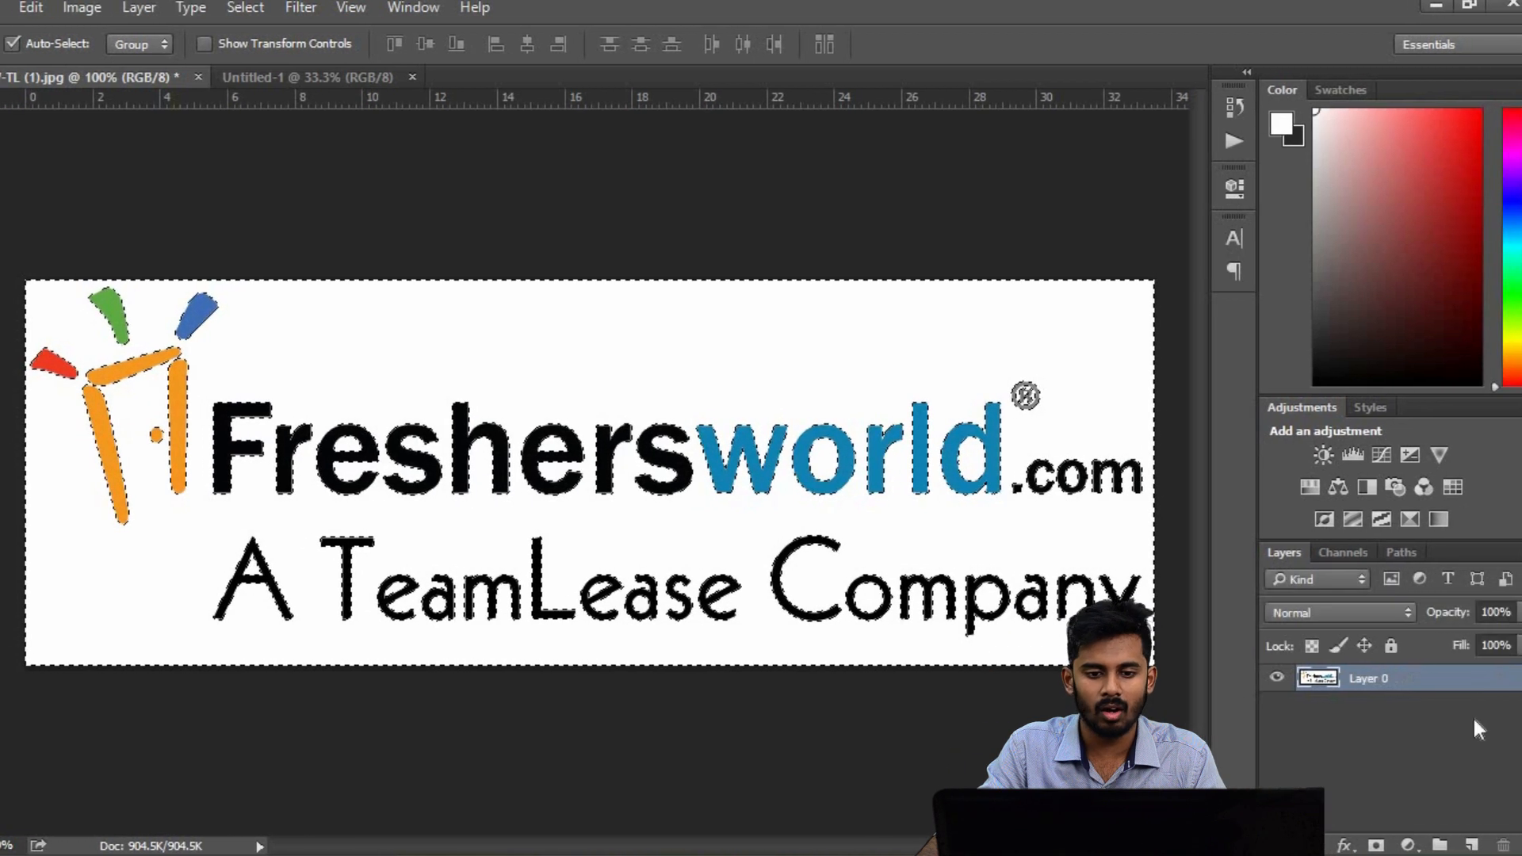
key("Delete")
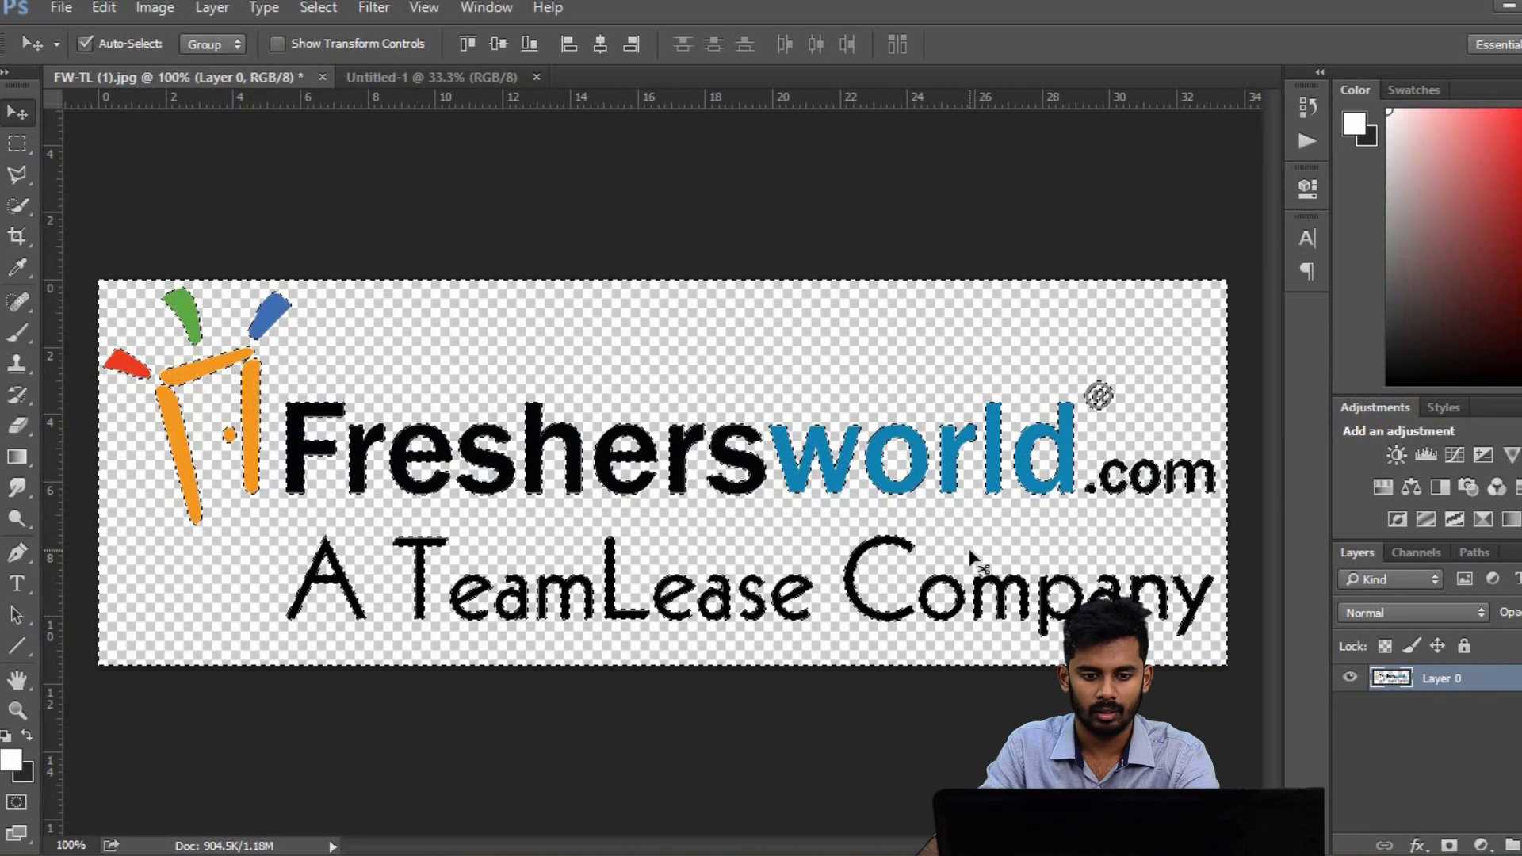
key("ctrl+d")
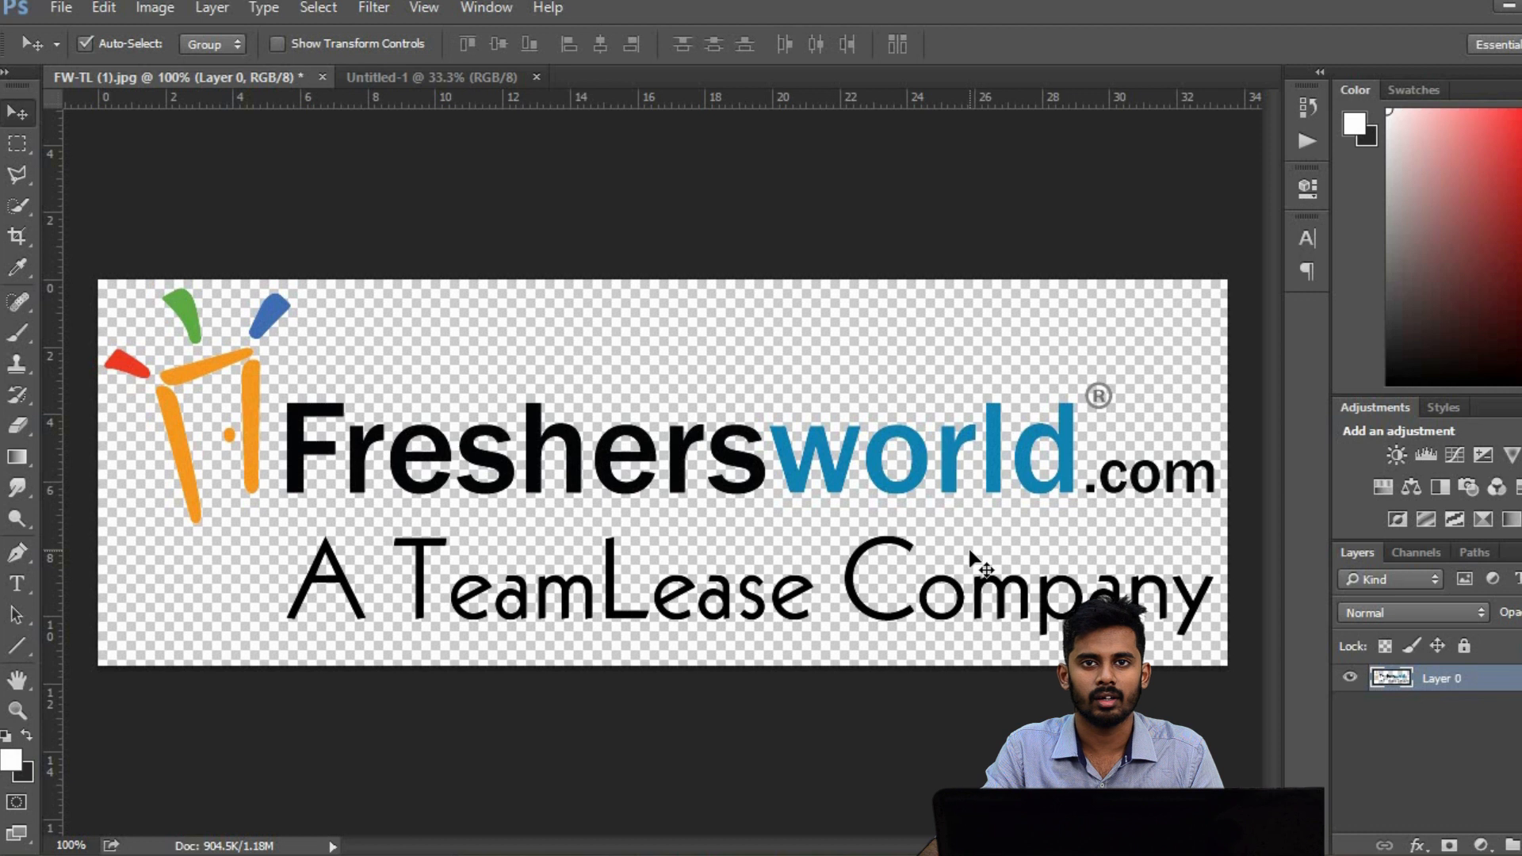
Copy the background-free logo from FW-TL (1).jpg into the Untitled-1 document
left_click_drag(586, 435, 628, 369)
left_click_drag(793, 422, 793, 422)
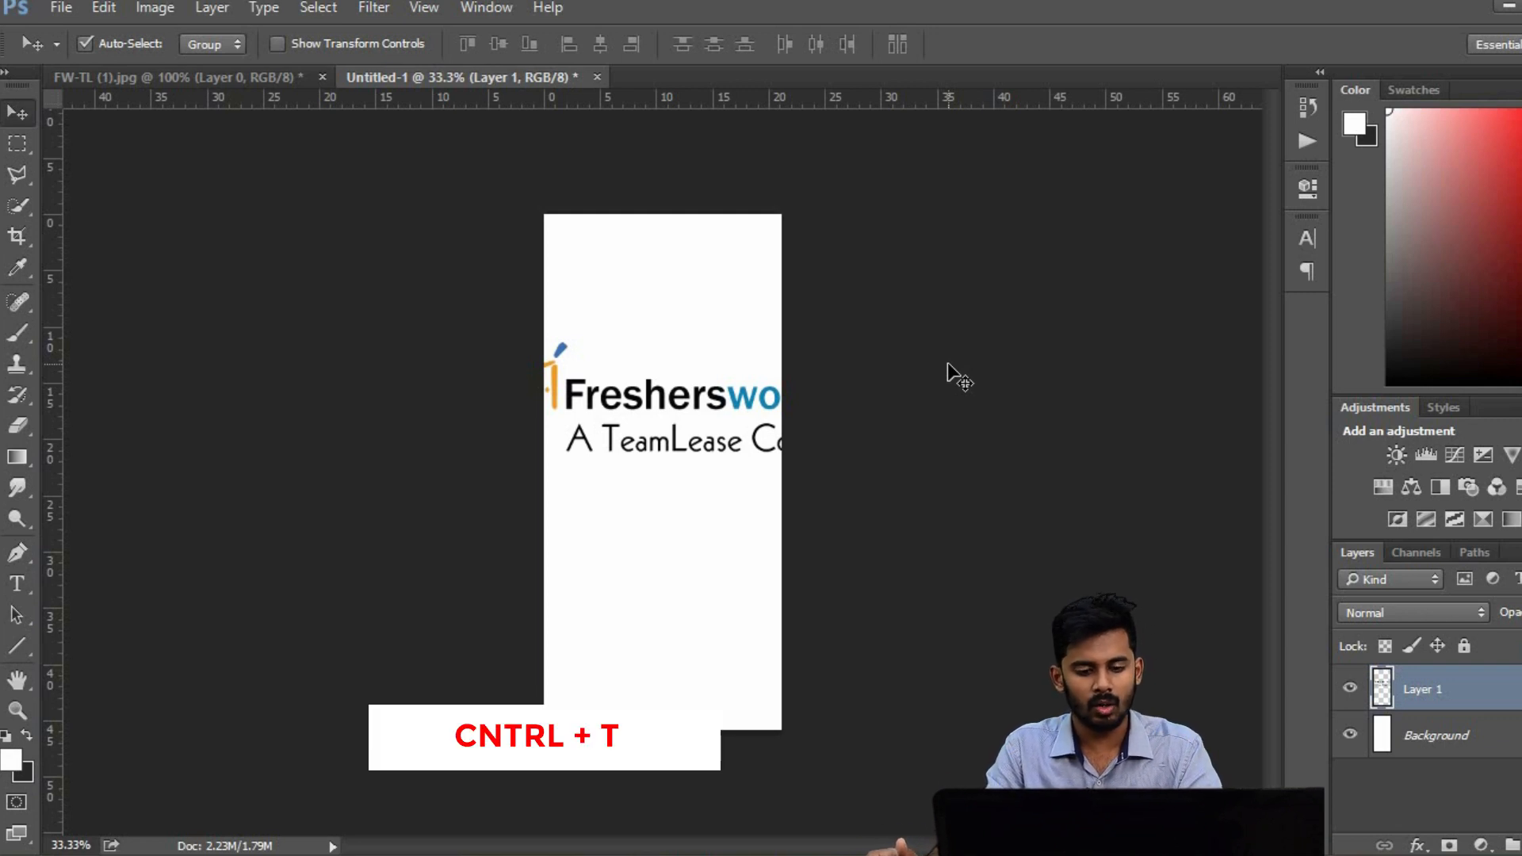
Try scaling the logo proportionally to about 40% and placing it in the upper part of the page, and undo the transform
key("ctrl+t")
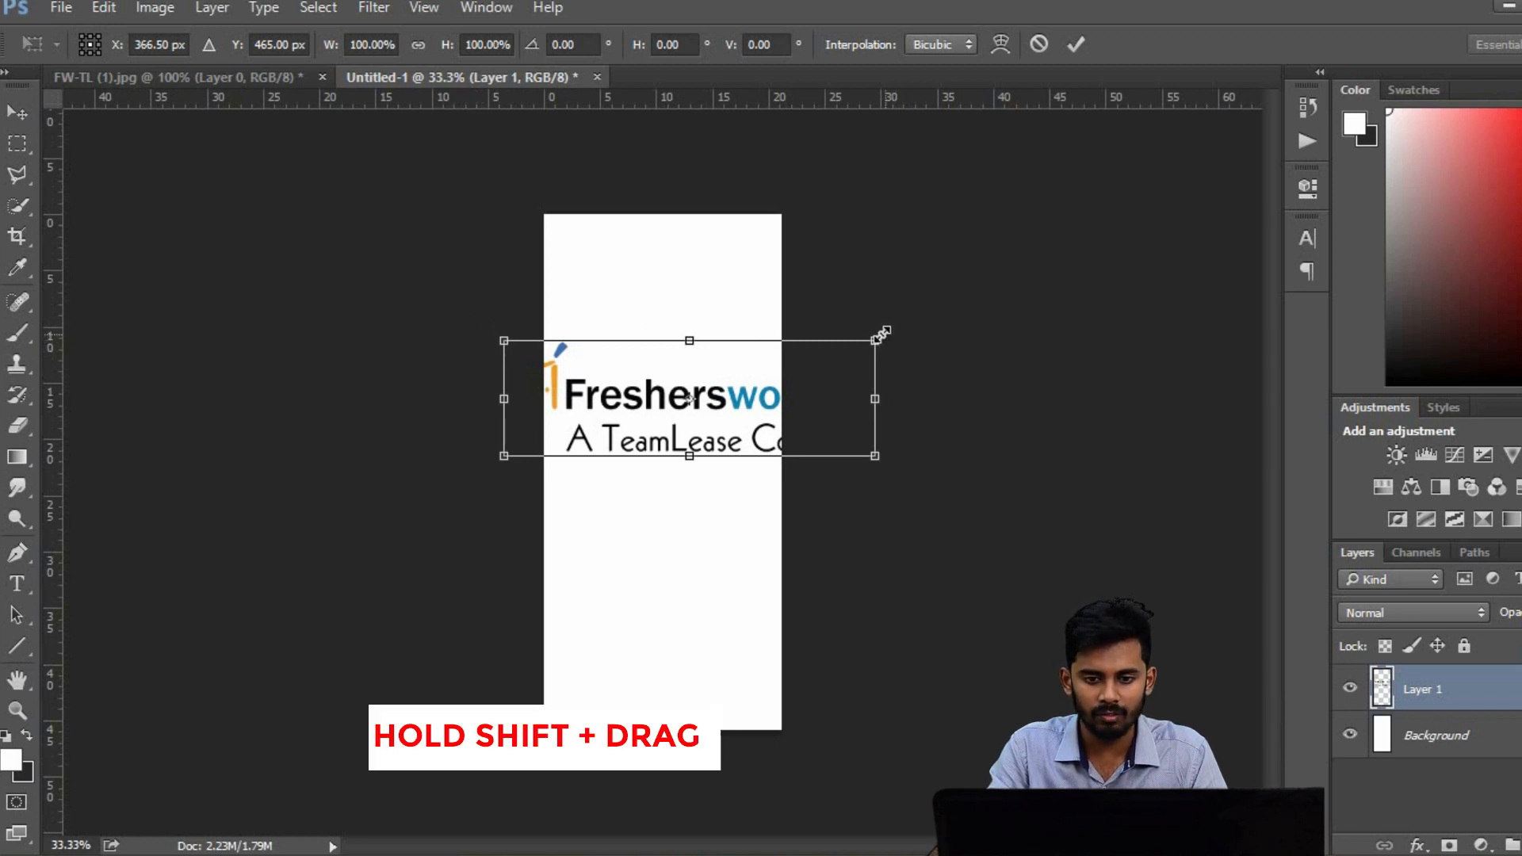
left_click_drag(874, 336, 662, 421)
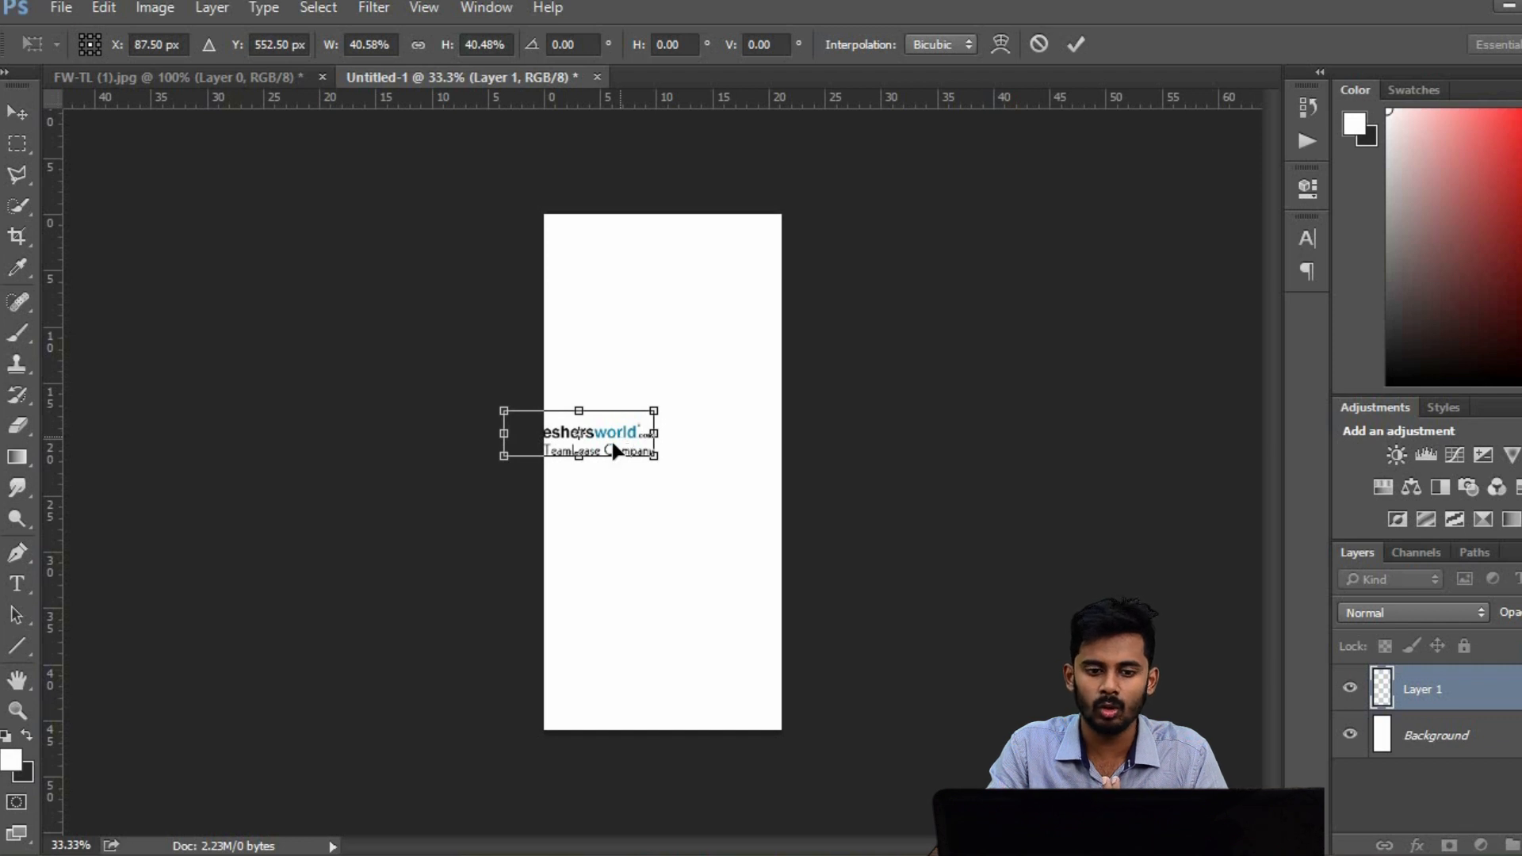
left_click_drag(610, 449, 700, 329)
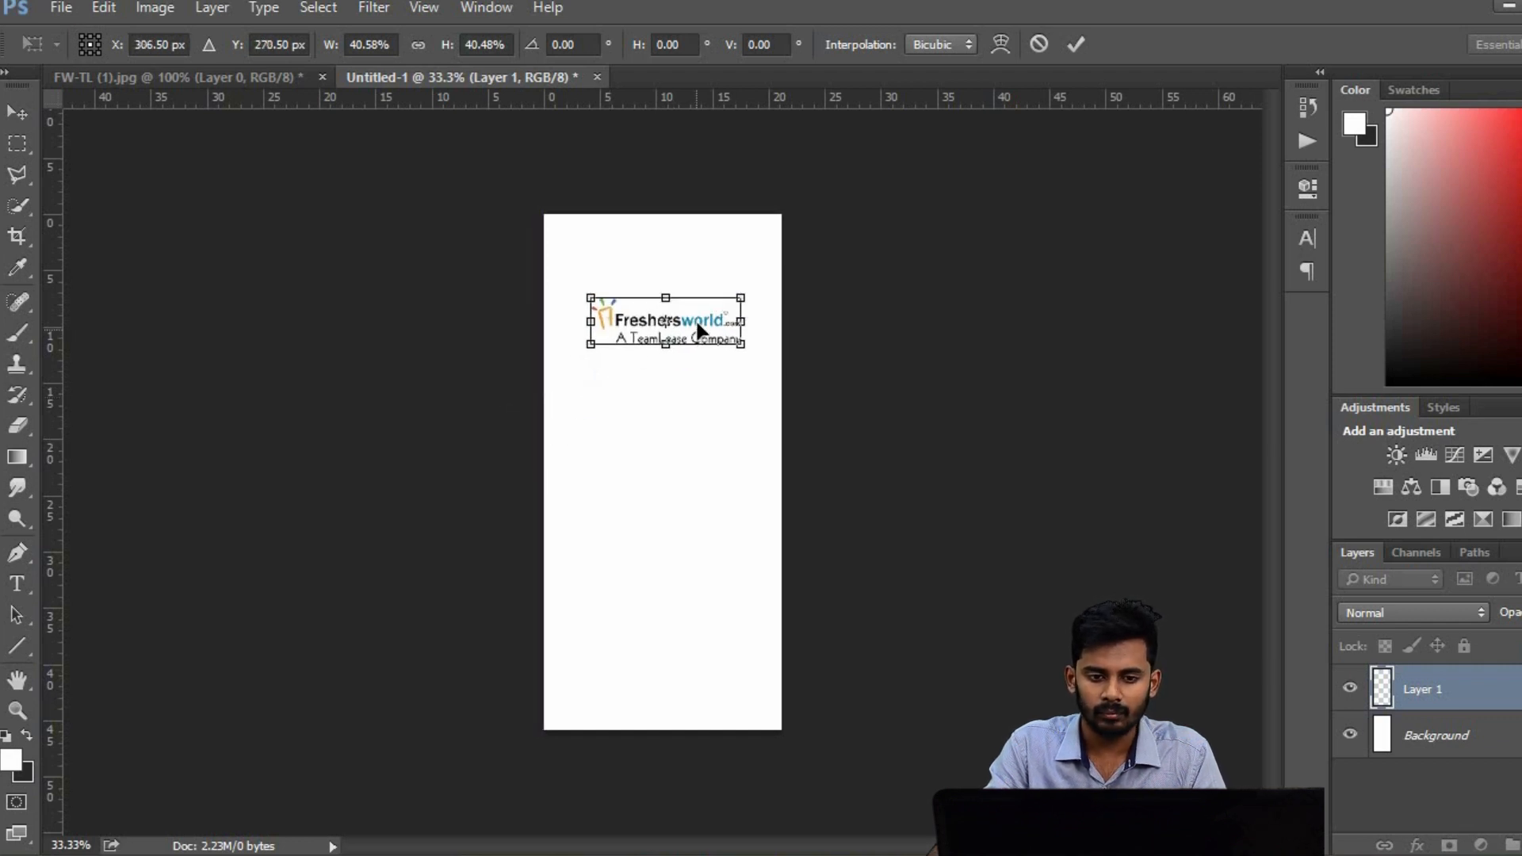
key("Return")
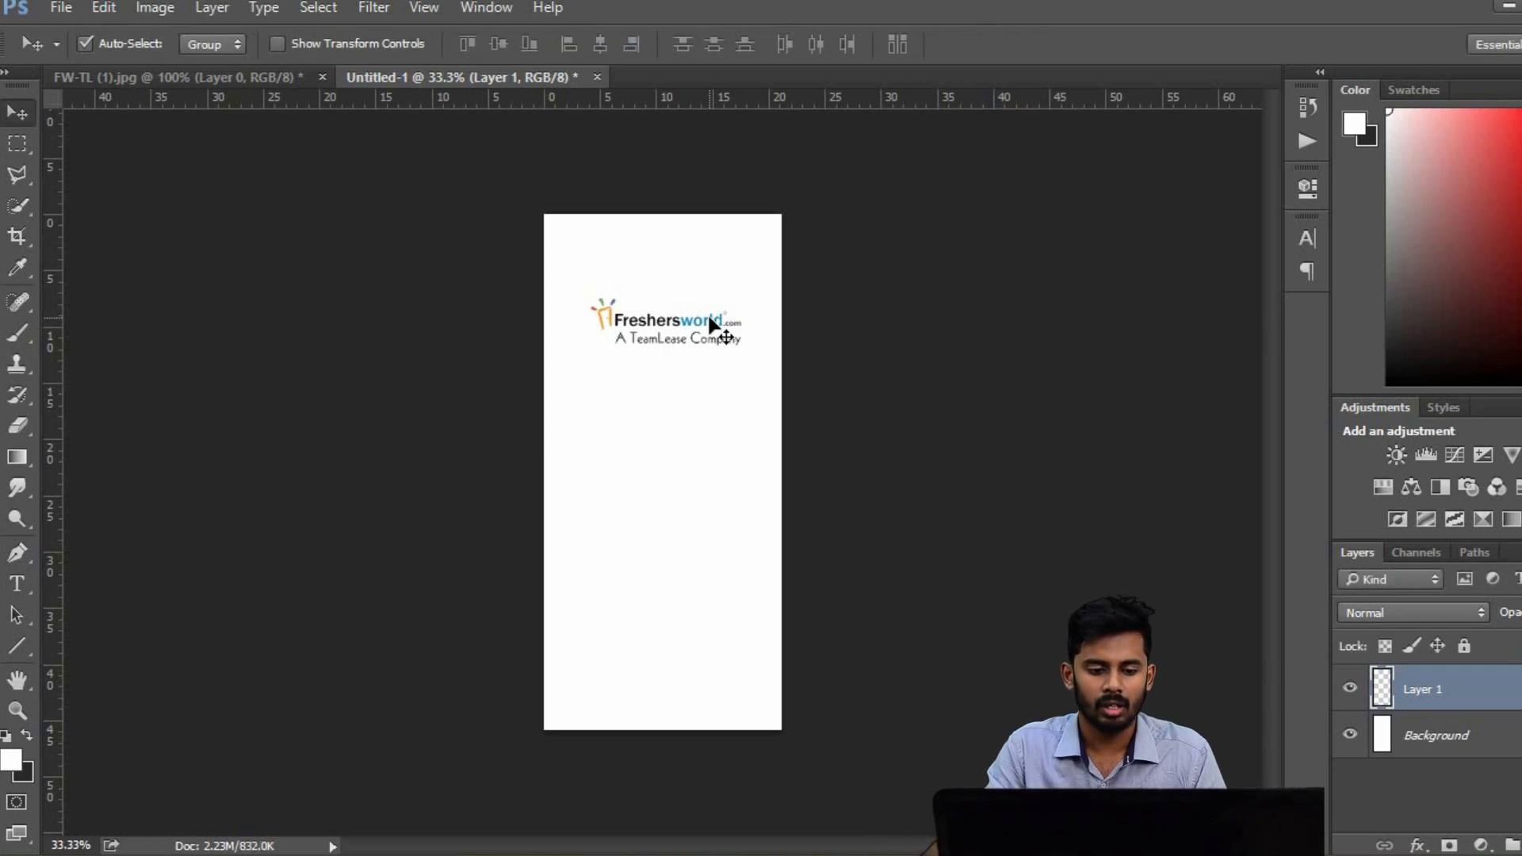
key("ctrl+z")
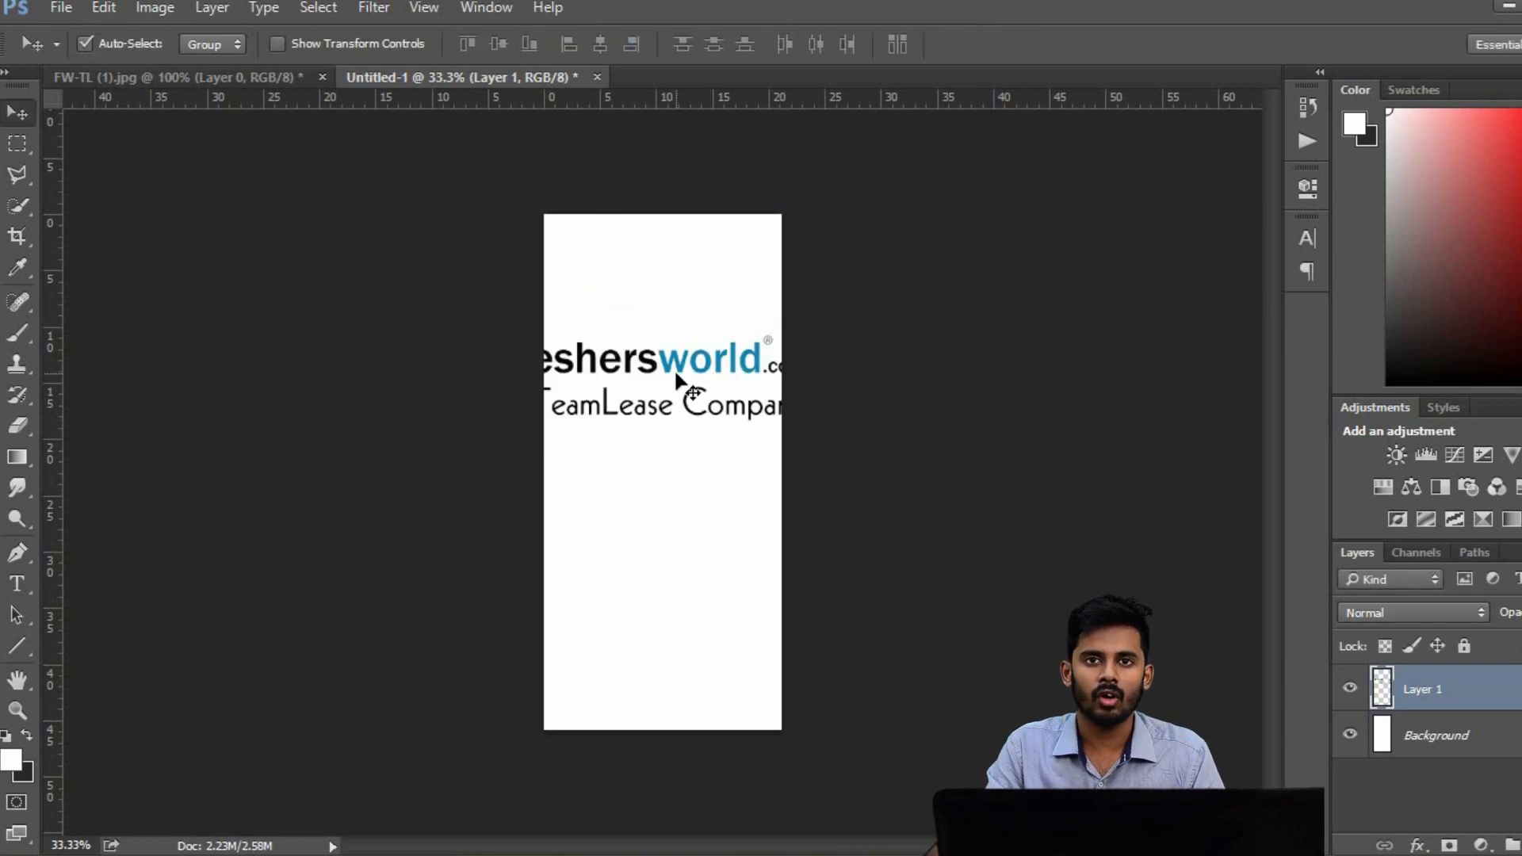
Try scaling the logo disproportionately to about 38% width and 52% height, and undo the transform
key("ctrl+t")
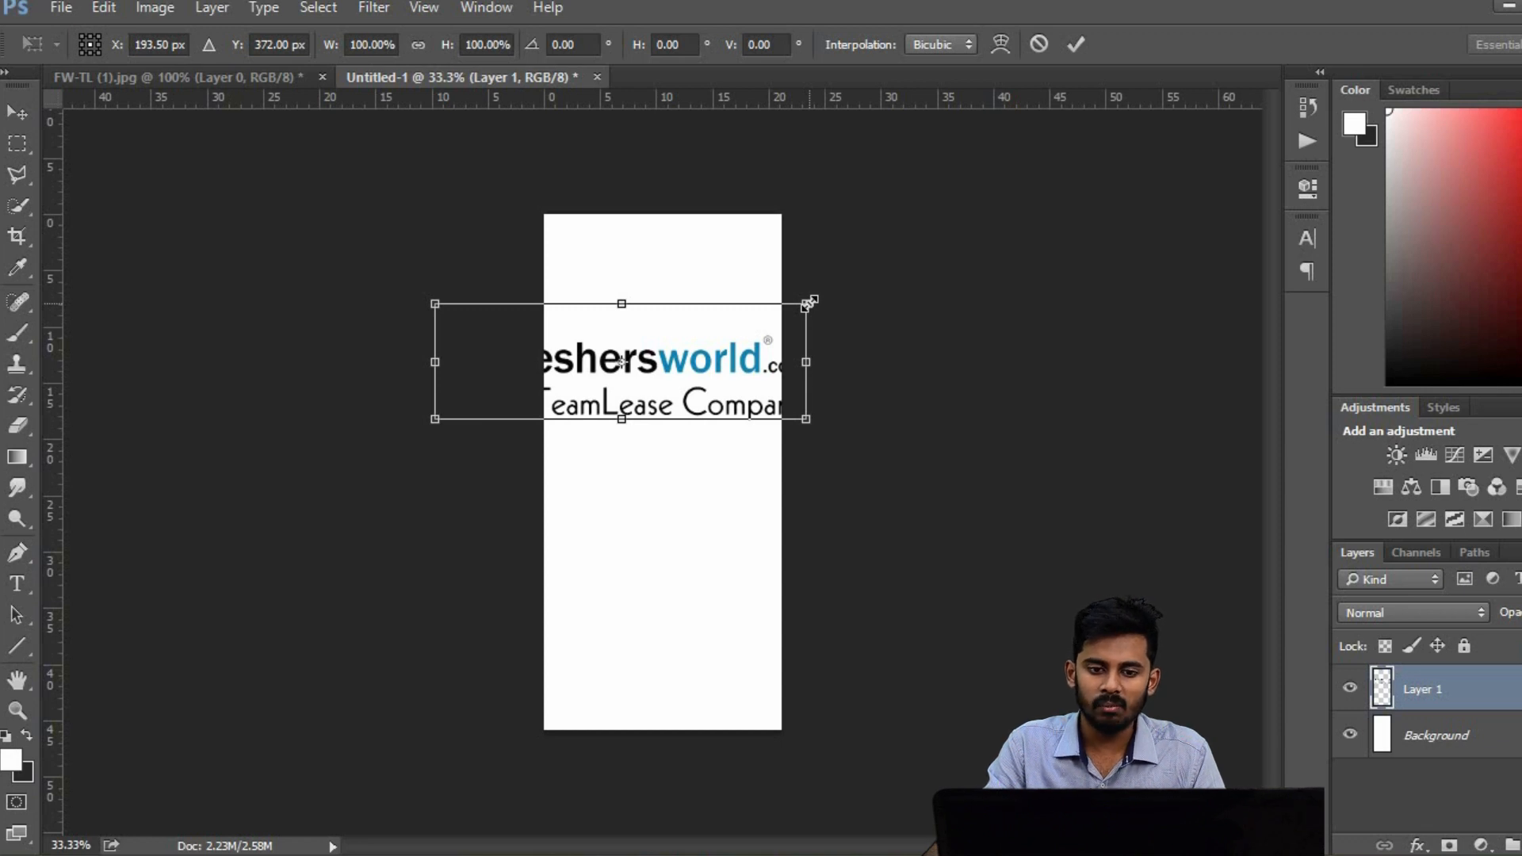
left_click_drag(808, 287, 725, 400)
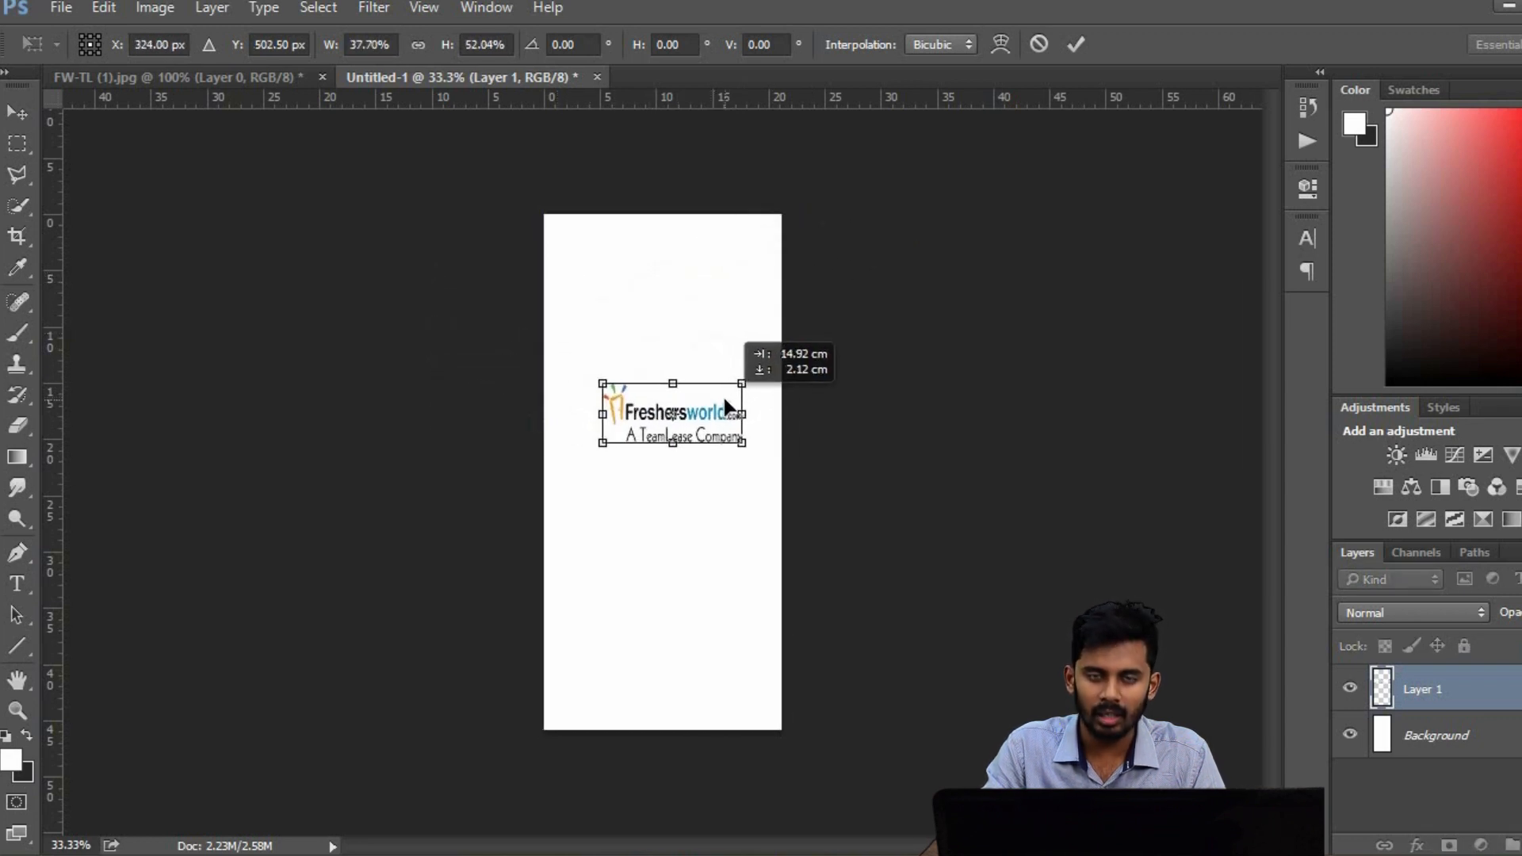
key("Return")
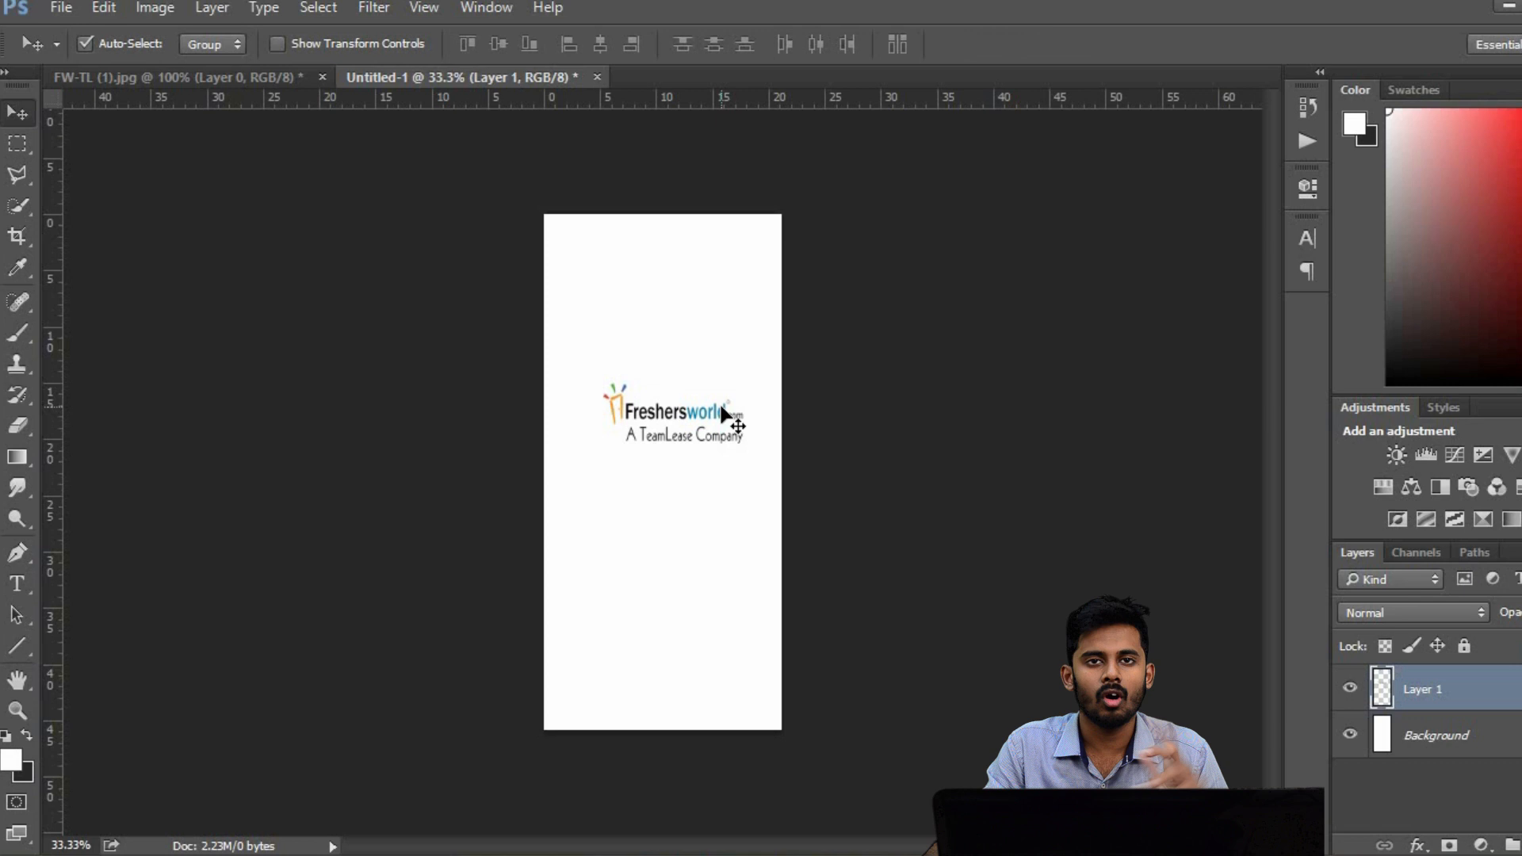
key("ctrl+z")
Scale the logo proportionally to about 39.5% and position it fully inside the page, slightly above the middle
key("ctrl+t")
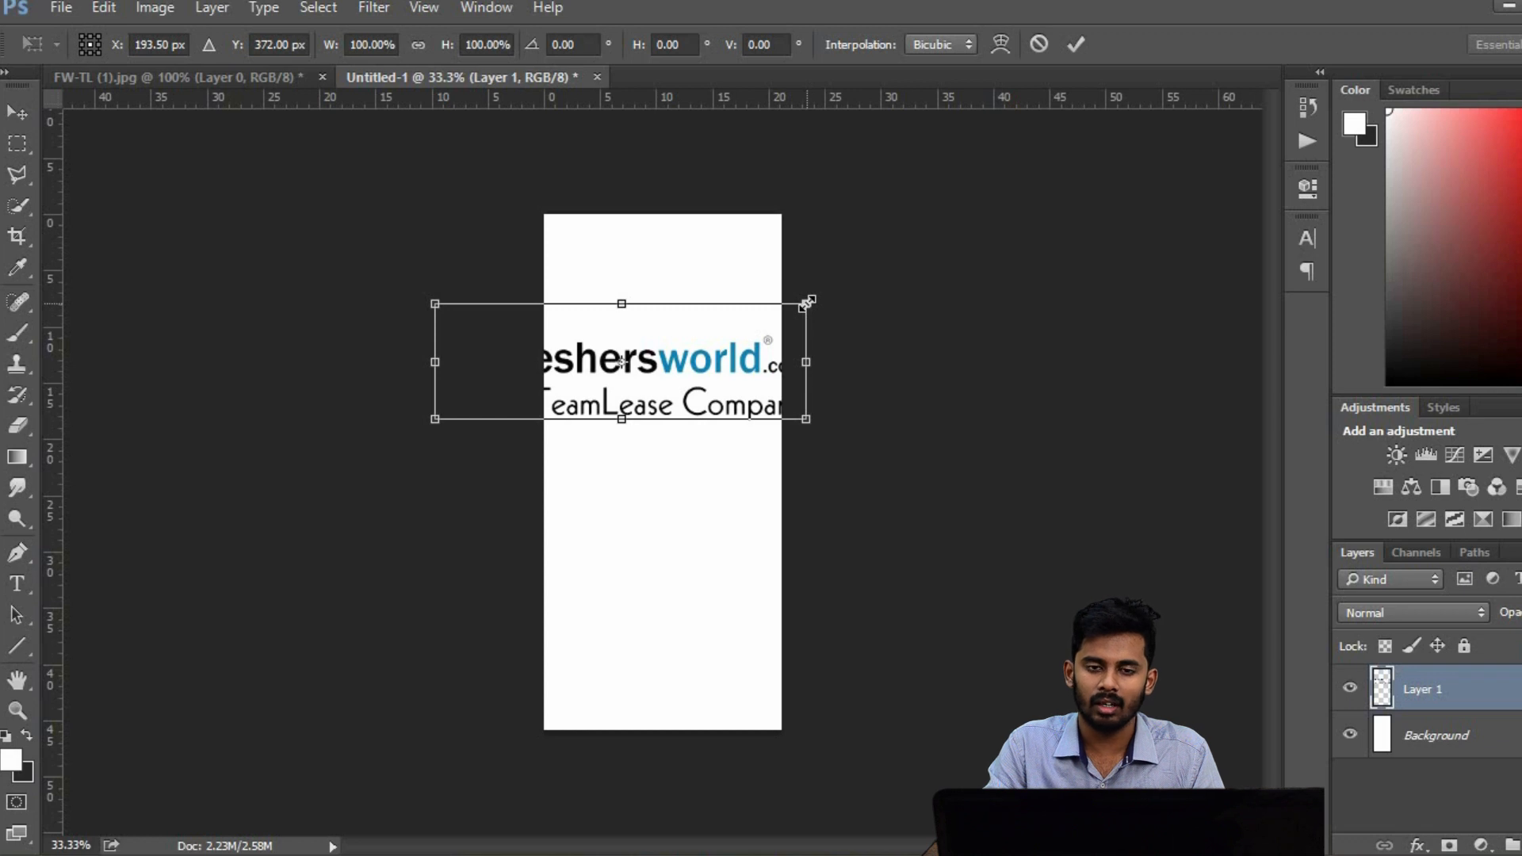
left_click_drag(807, 302, 714, 408)
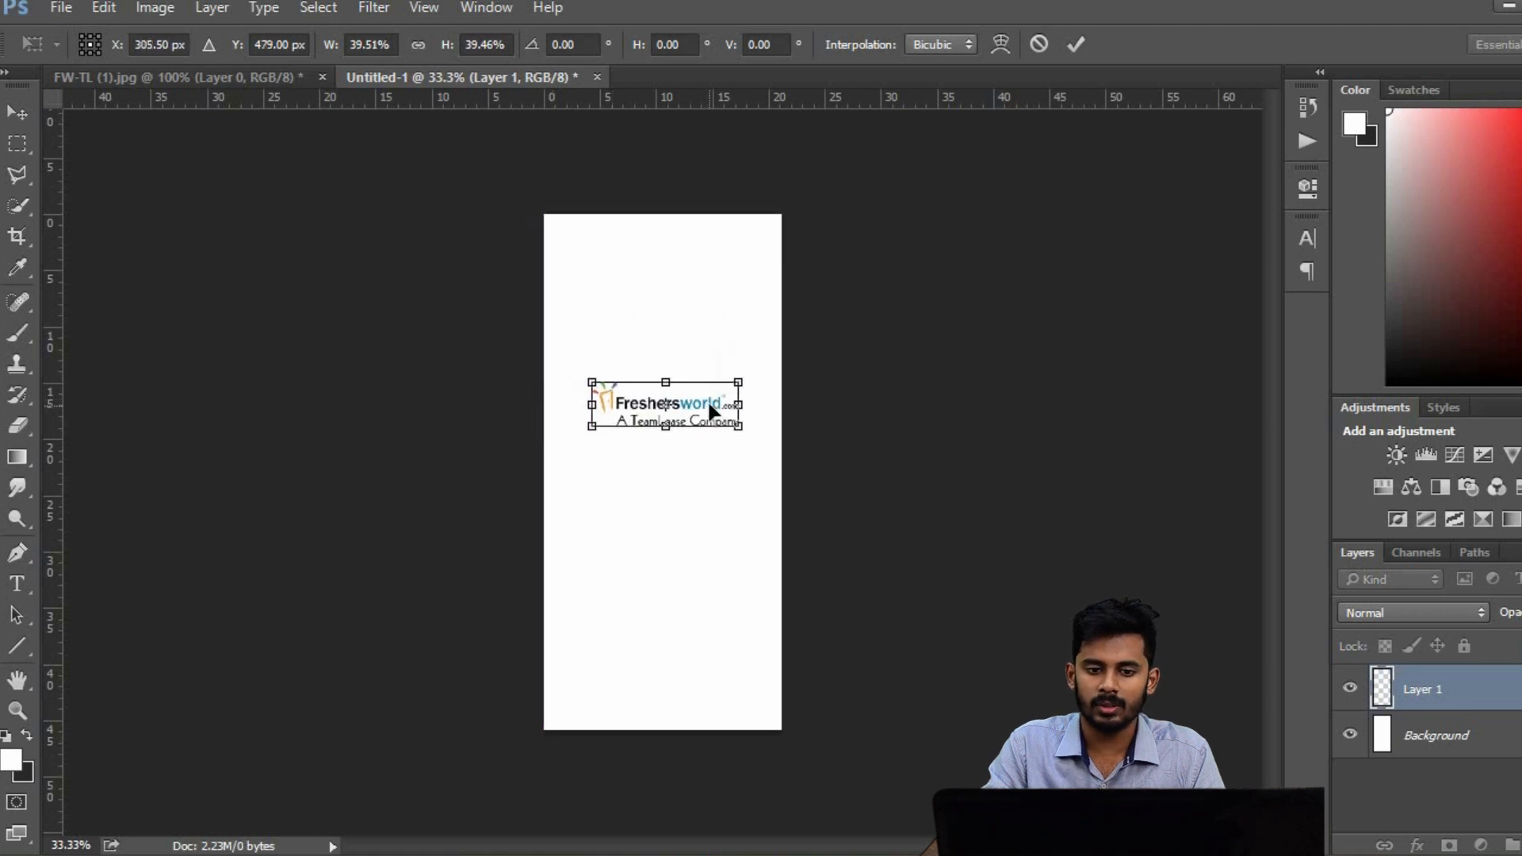
key("Return")
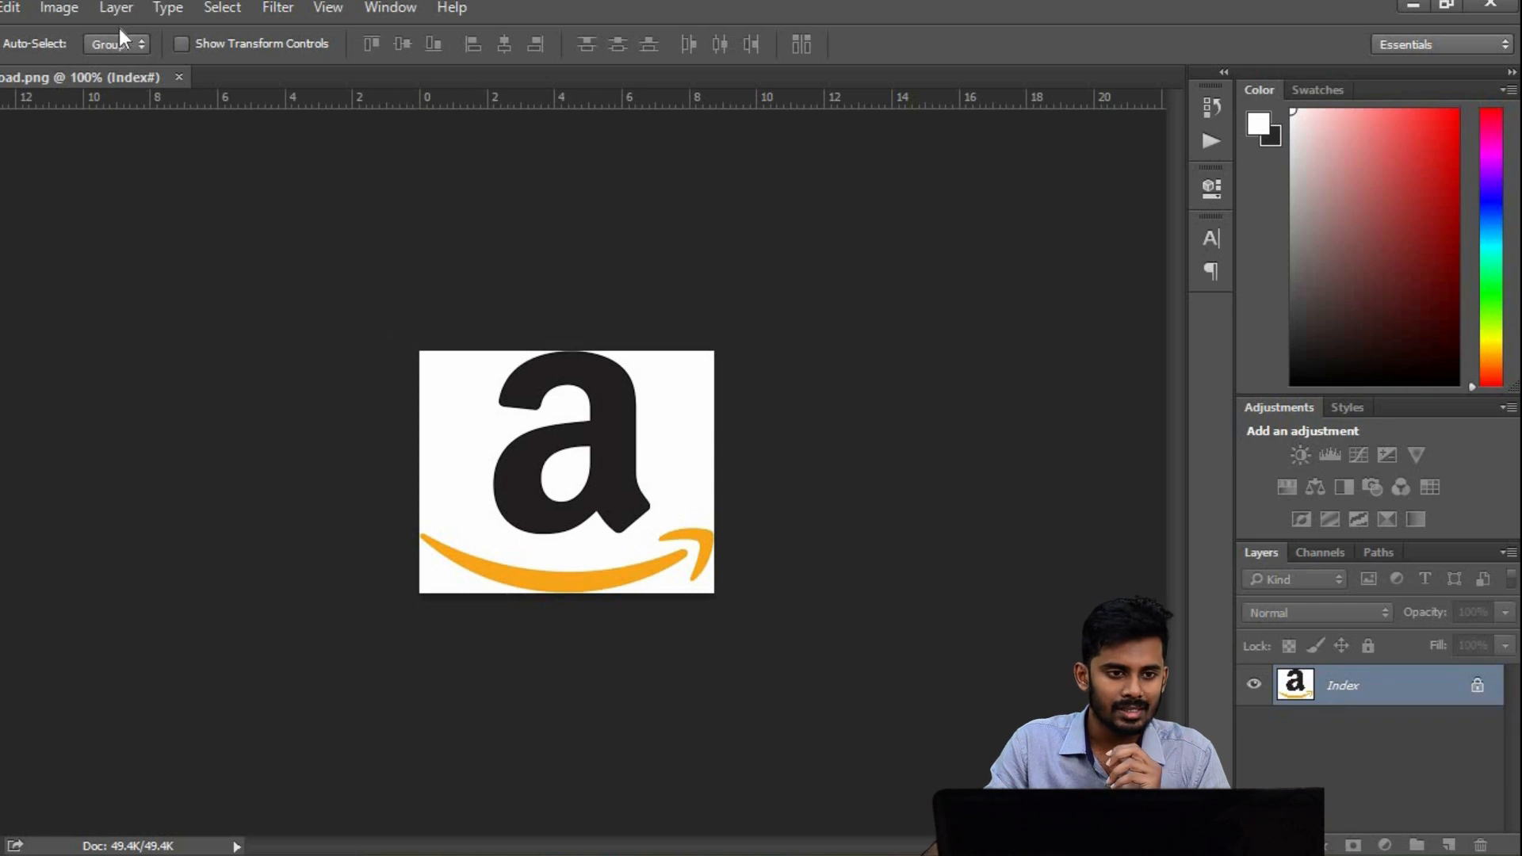
Check the pixel dimensions of download.png and create a new white RGB document of the same size, 248 x 204 pixels
left_click(70, 177)
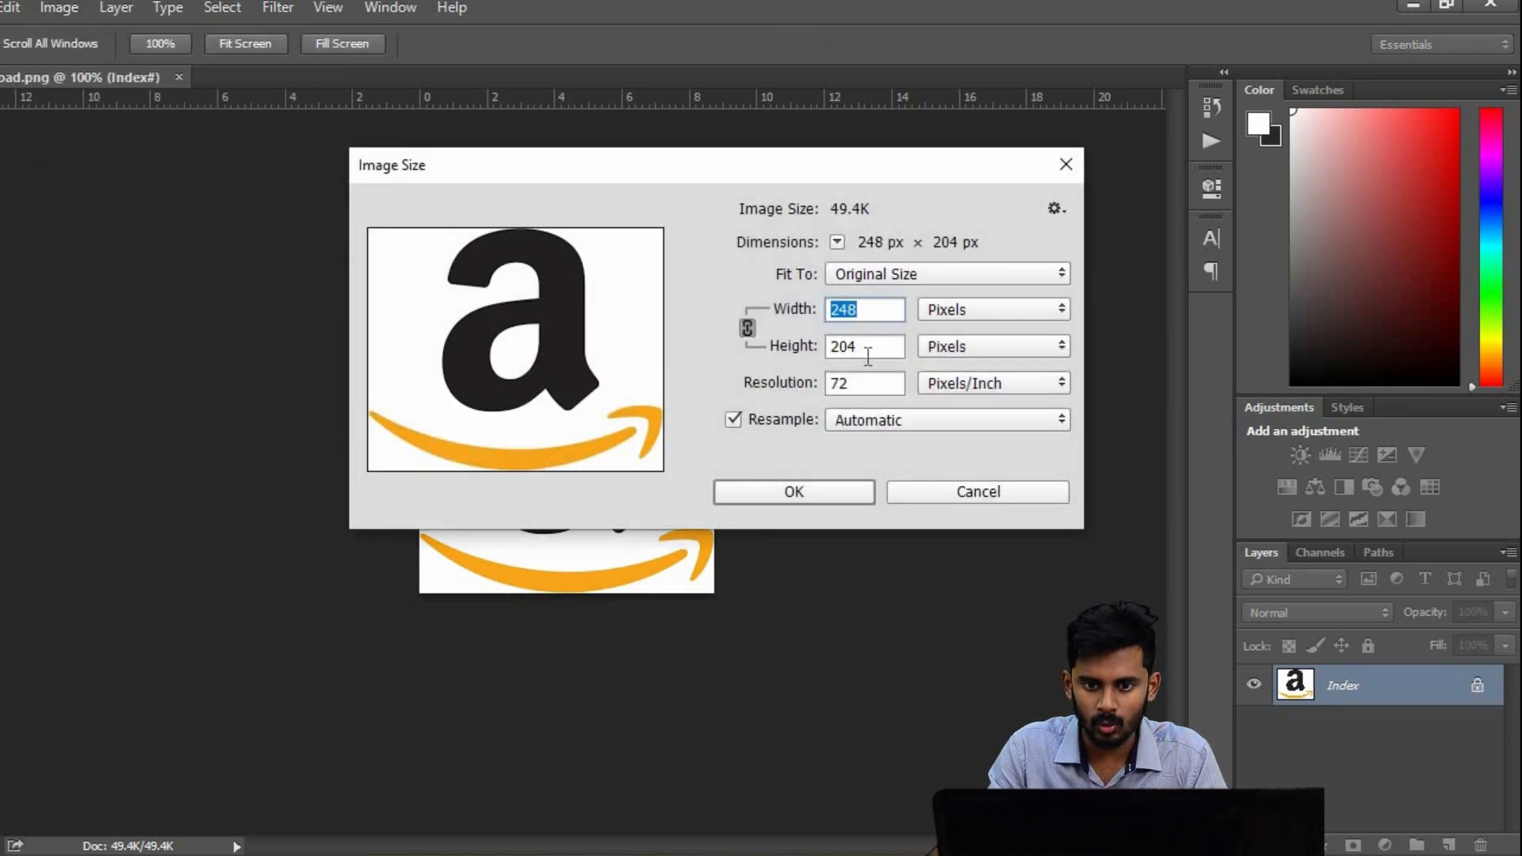
left_click(1065, 166)
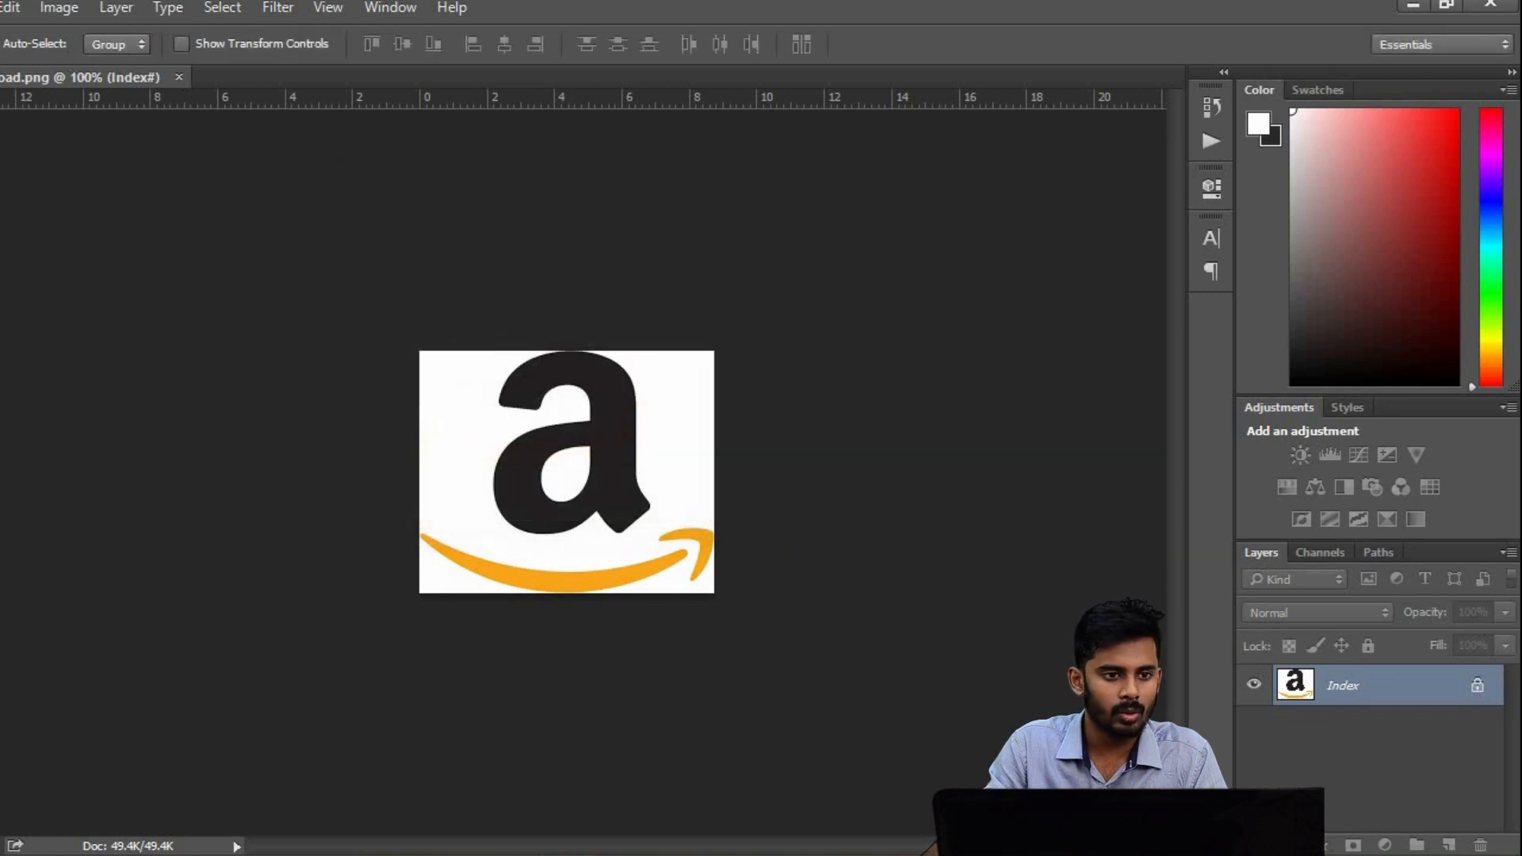
left_click(61, 8)
left_click(81, 34)
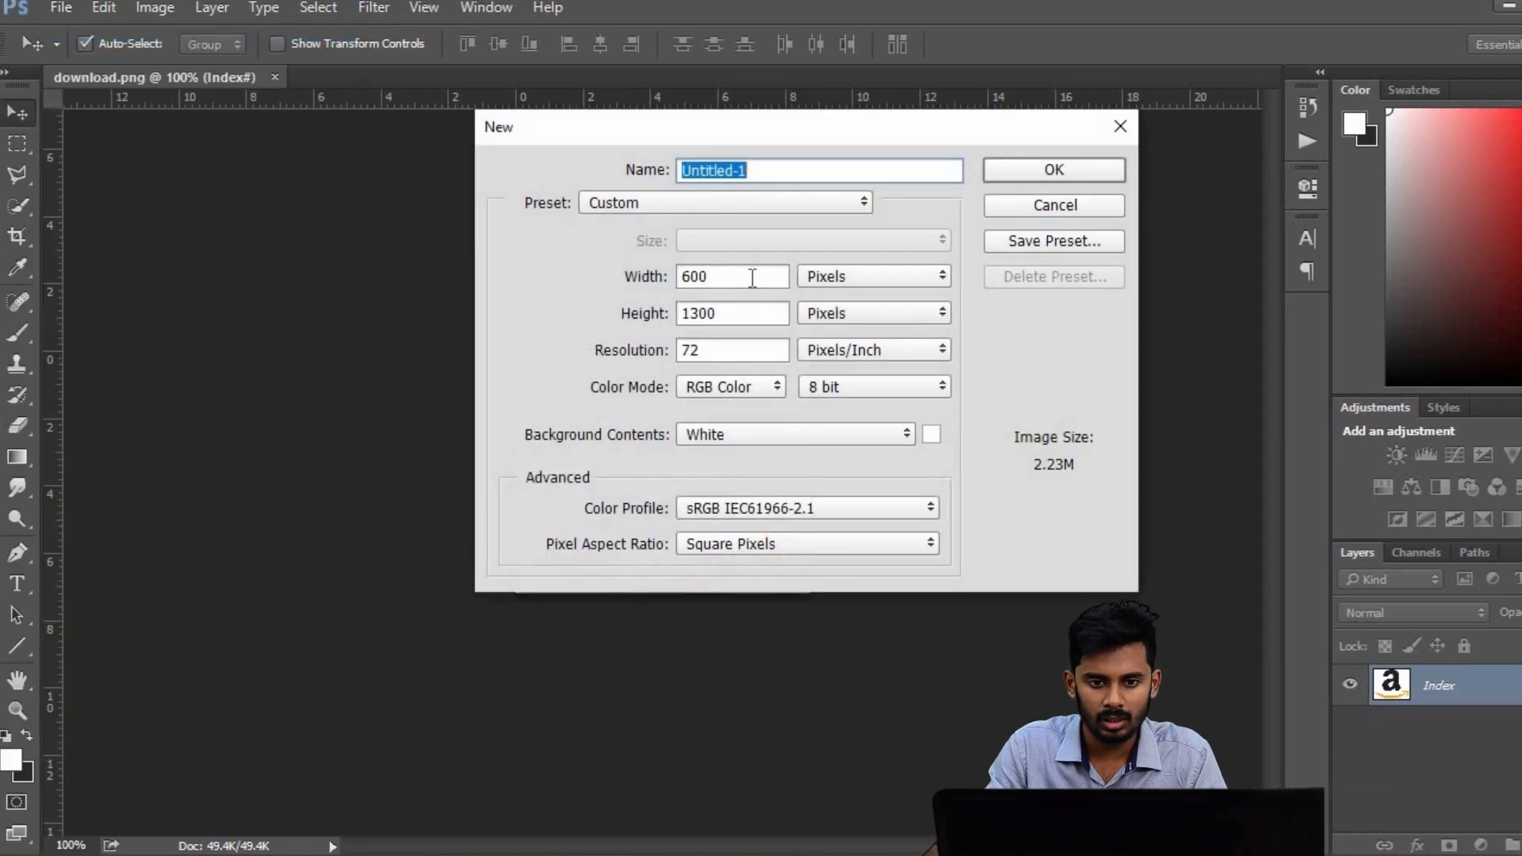
left_click(1043, 171)
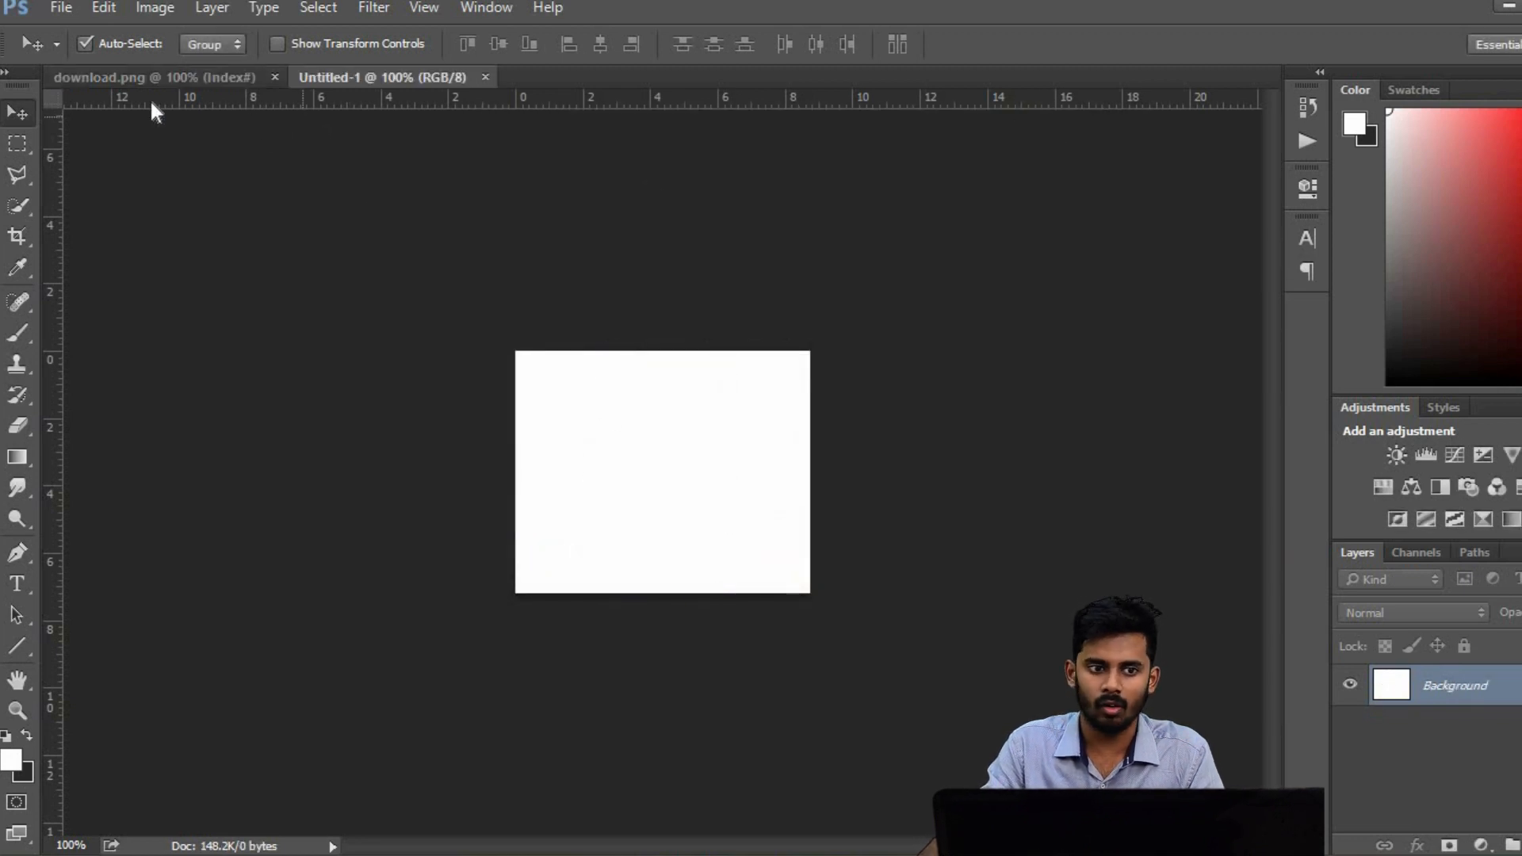
Select the whole image in download.png with the Rectangular Marquee Tool and copy it into the new Untitled-1 document
left_click(184, 77)
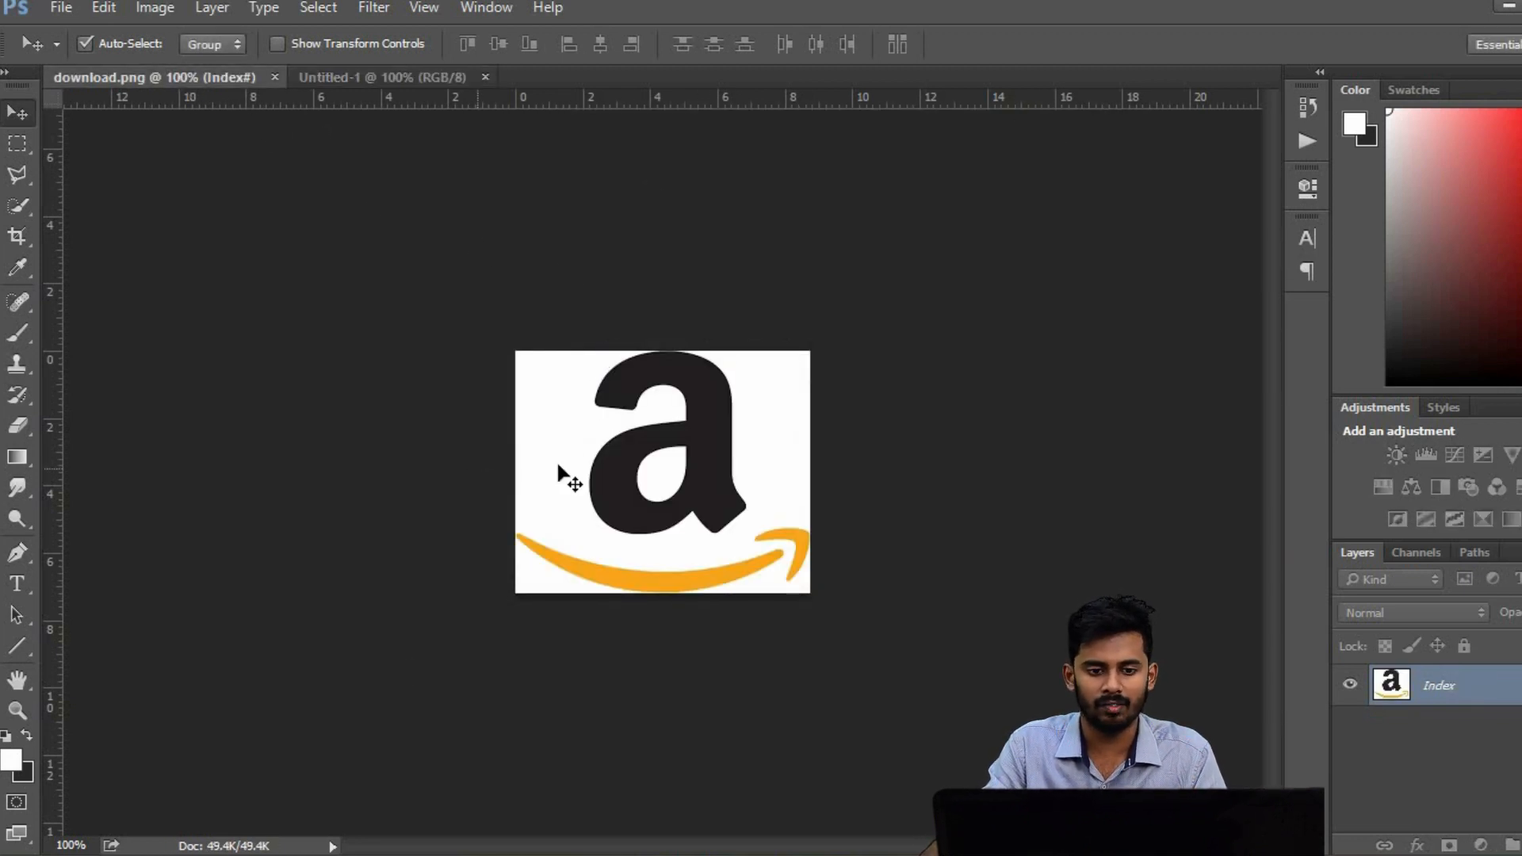
key("m")
left_click_drag(499, 320, 900, 594)
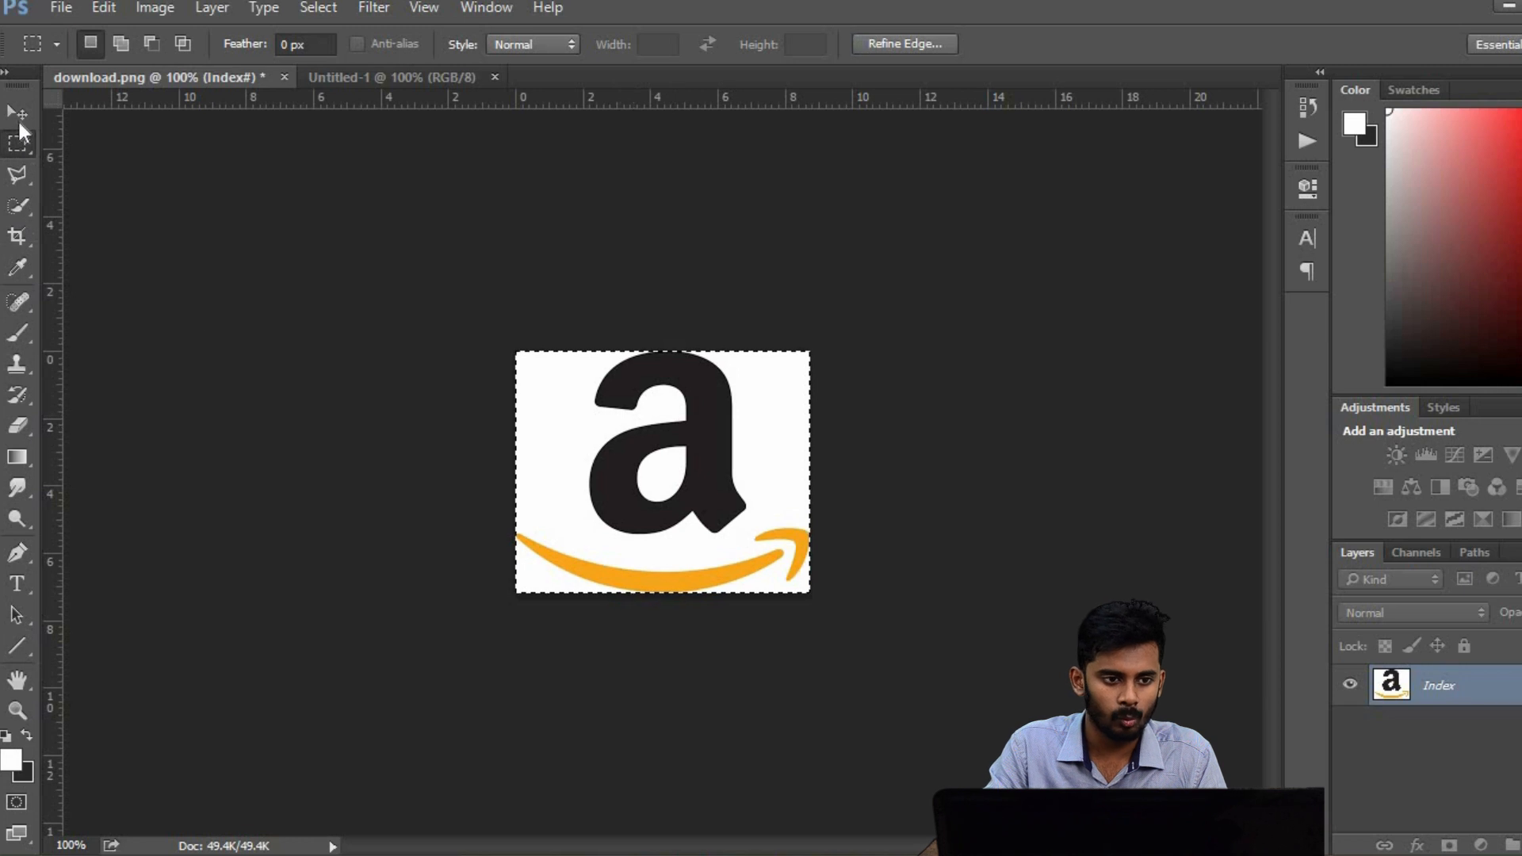
left_click(18, 113)
left_click_drag(721, 425, 675, 475)
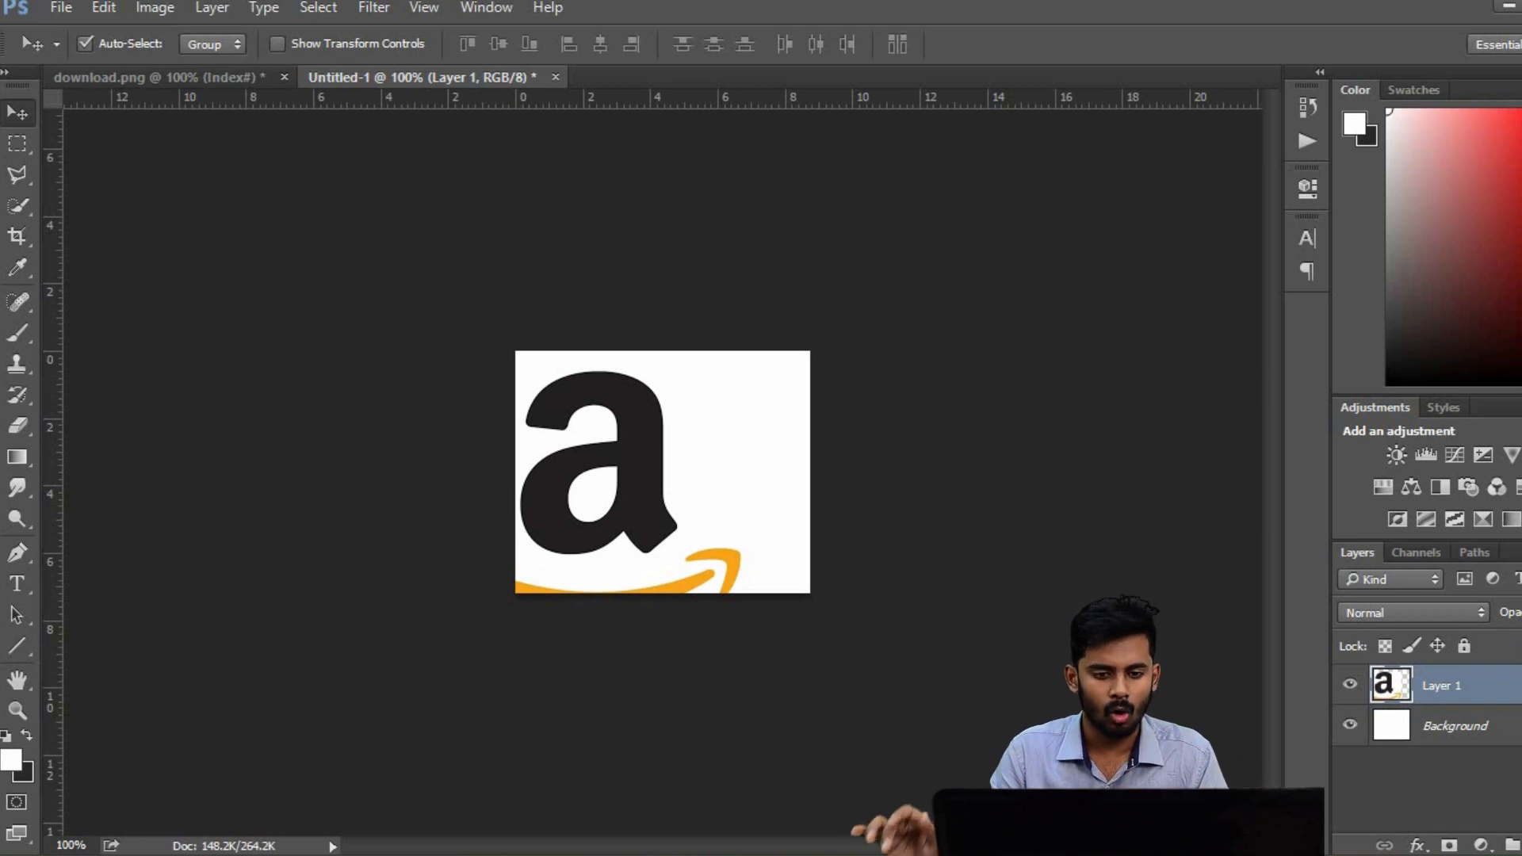
Centre the copied logo layer horizontally and vertically on the whole canvas, and clear the selection
key("ctrl+a")
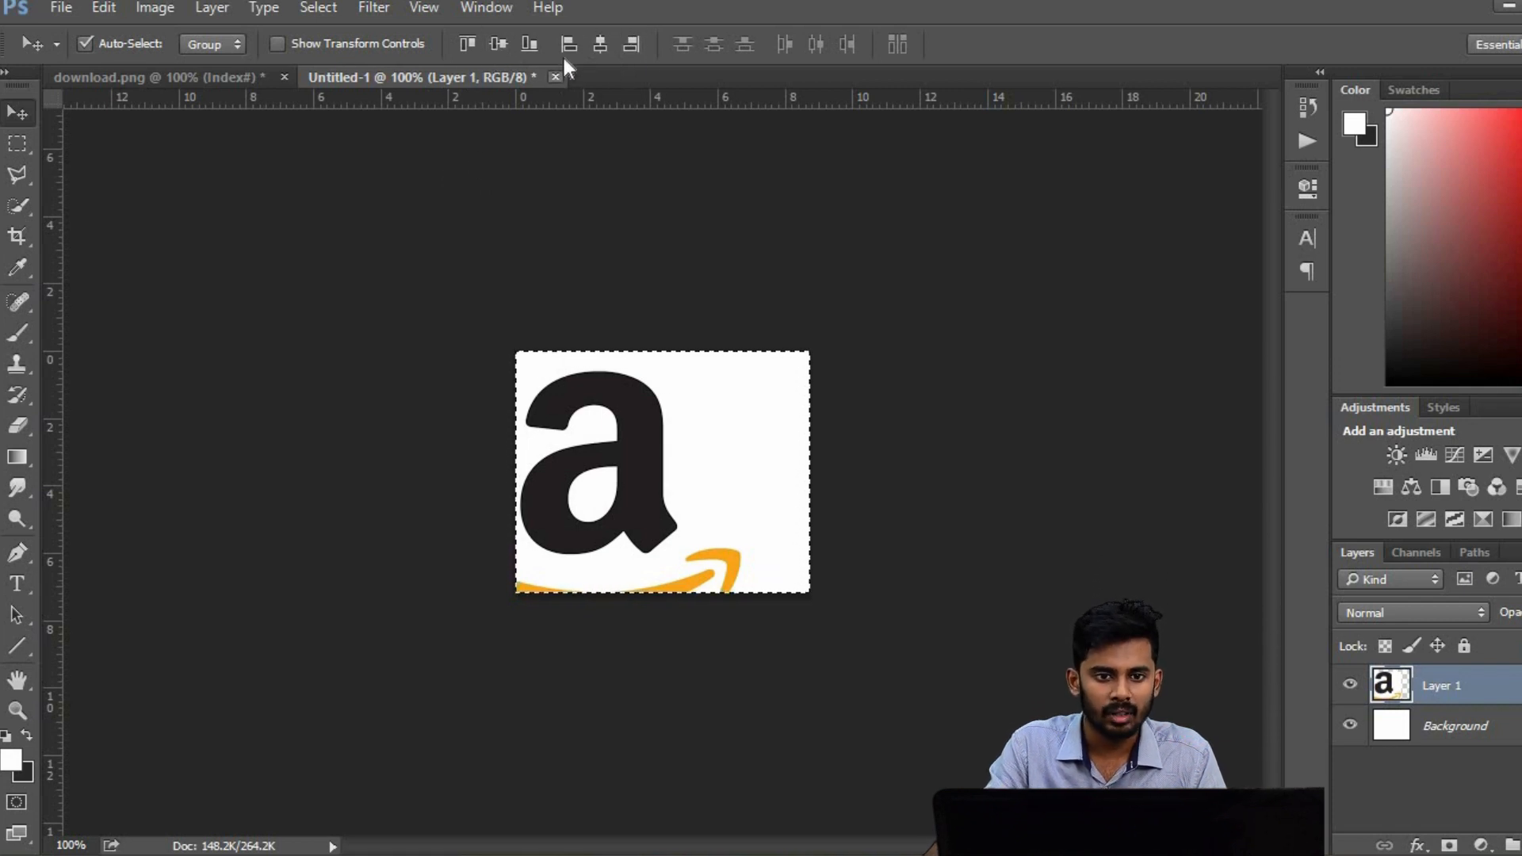
left_click(596, 49)
left_click(505, 47)
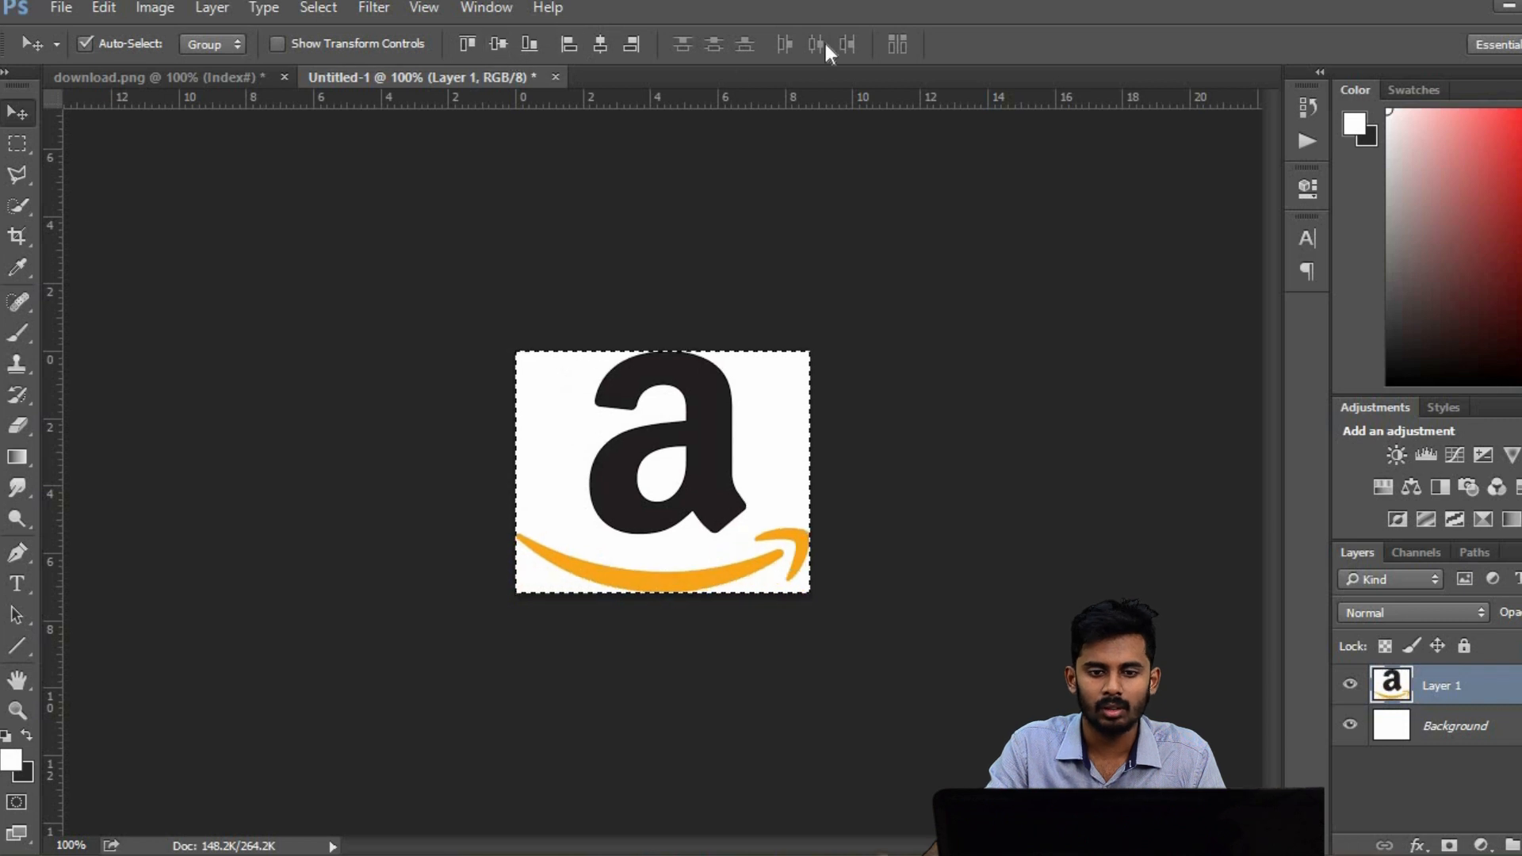
key("ctrl+d")
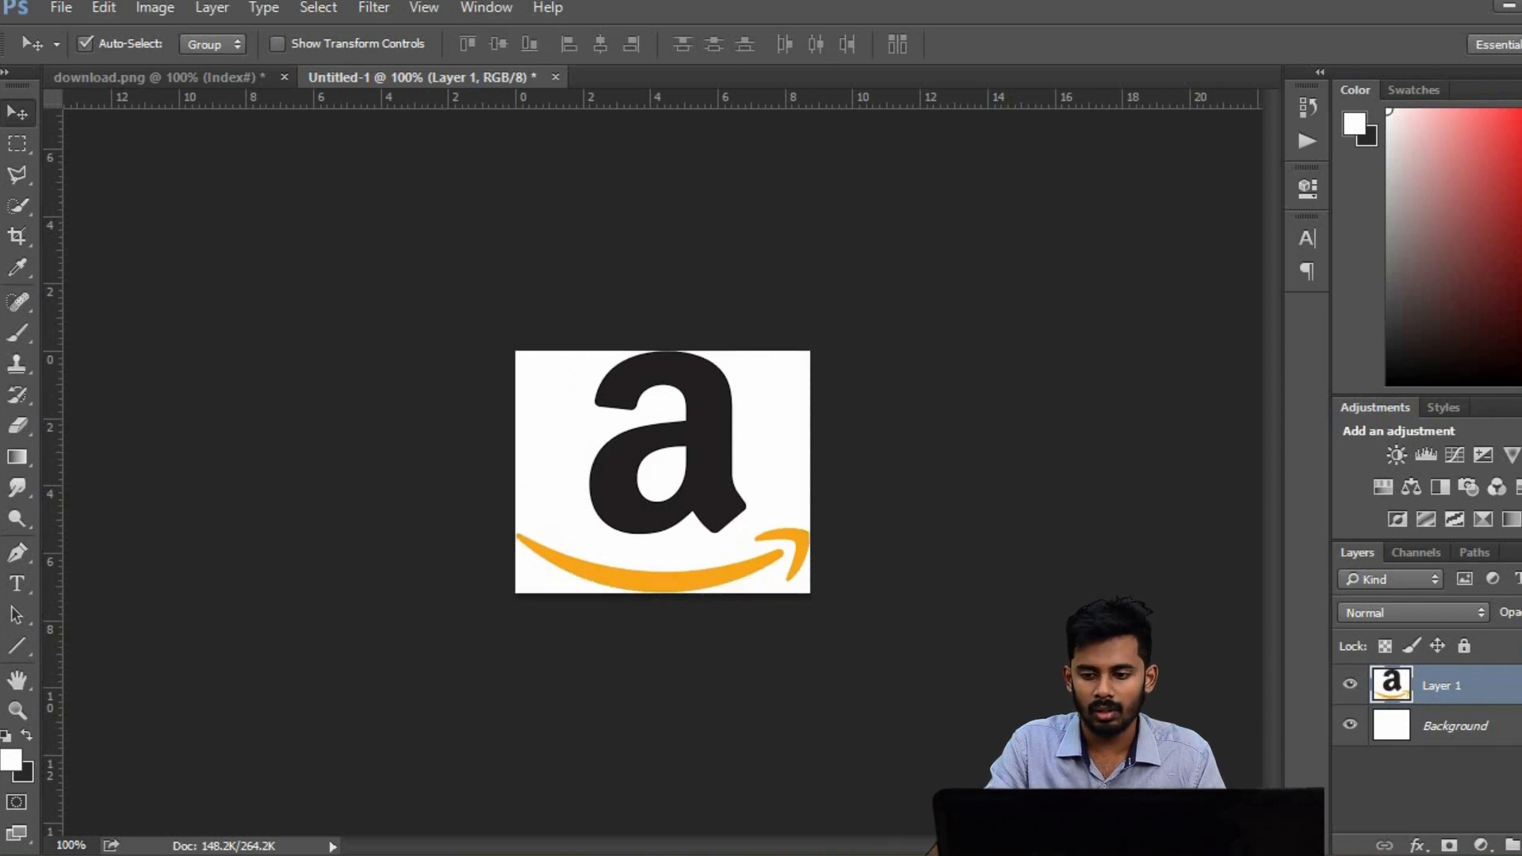
Hide the Background layer and select the black letter "a" and the whole orange arrow with the Quick Selection Tool
left_click(1350, 724)
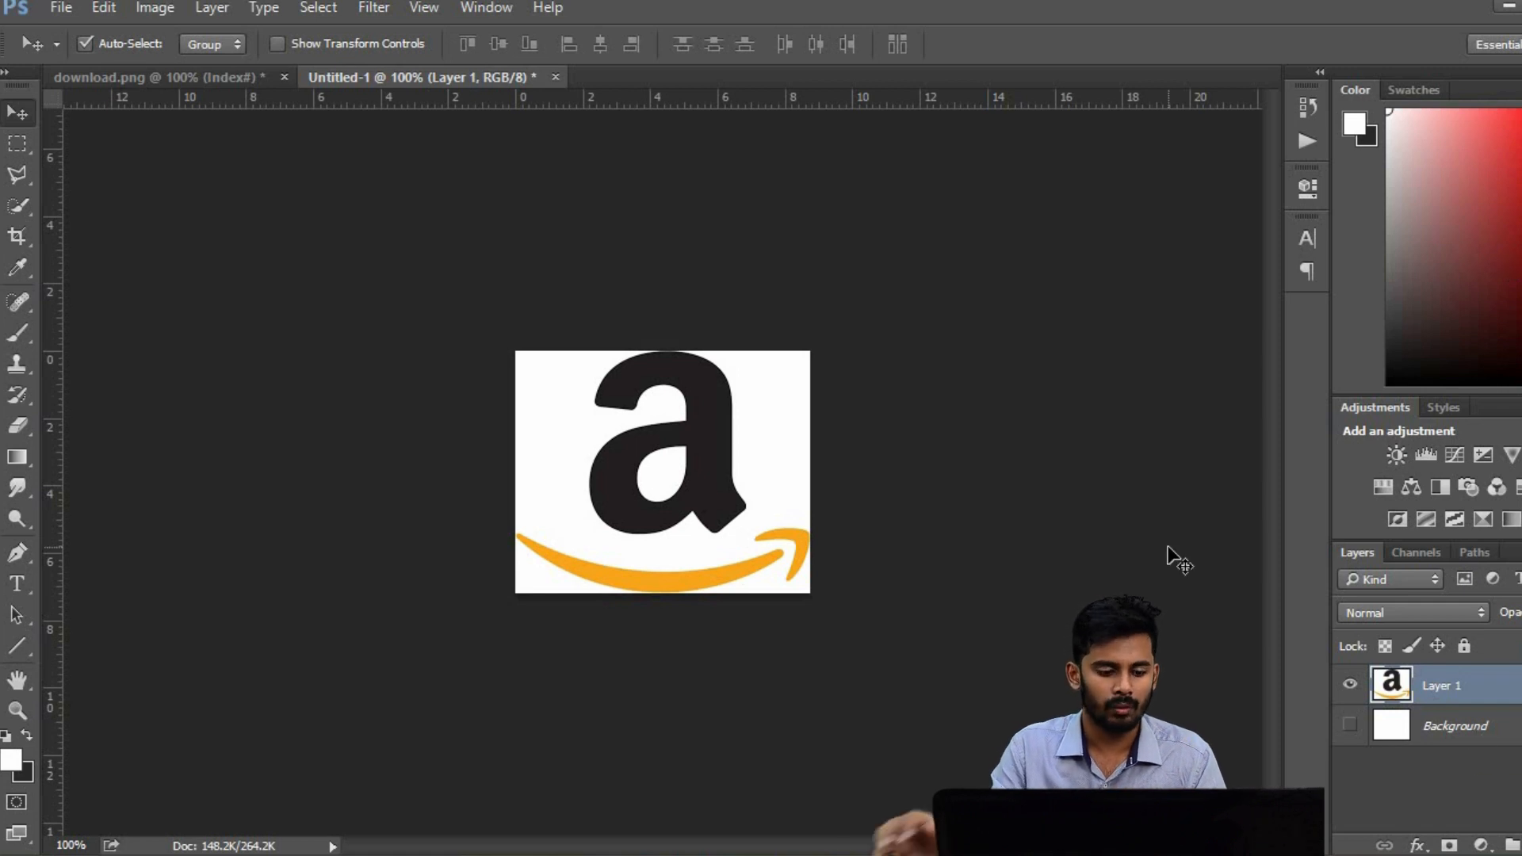
left_click(18, 206)
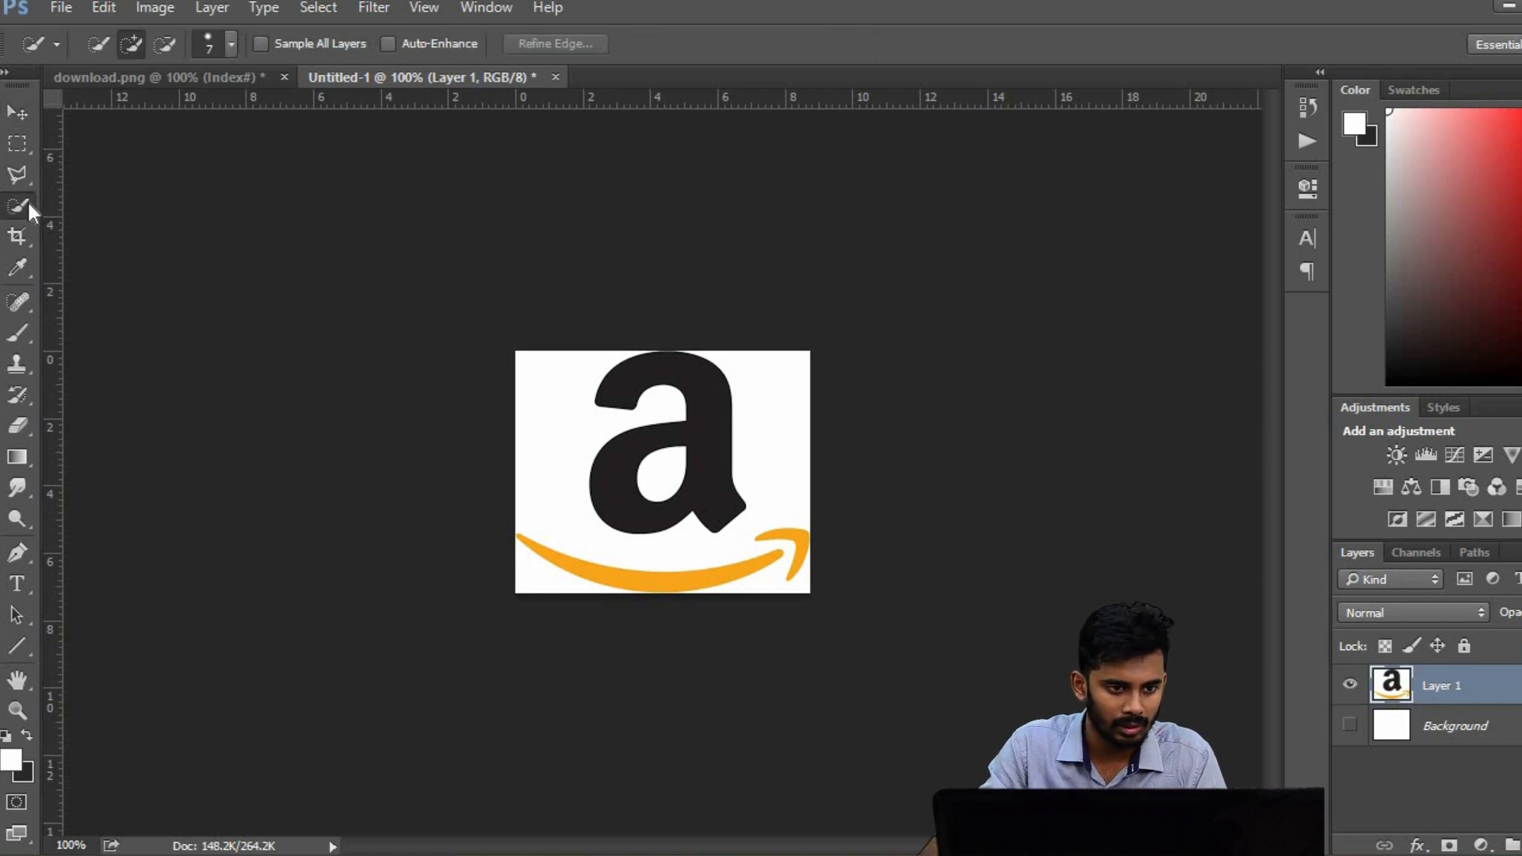
right_click(28, 203)
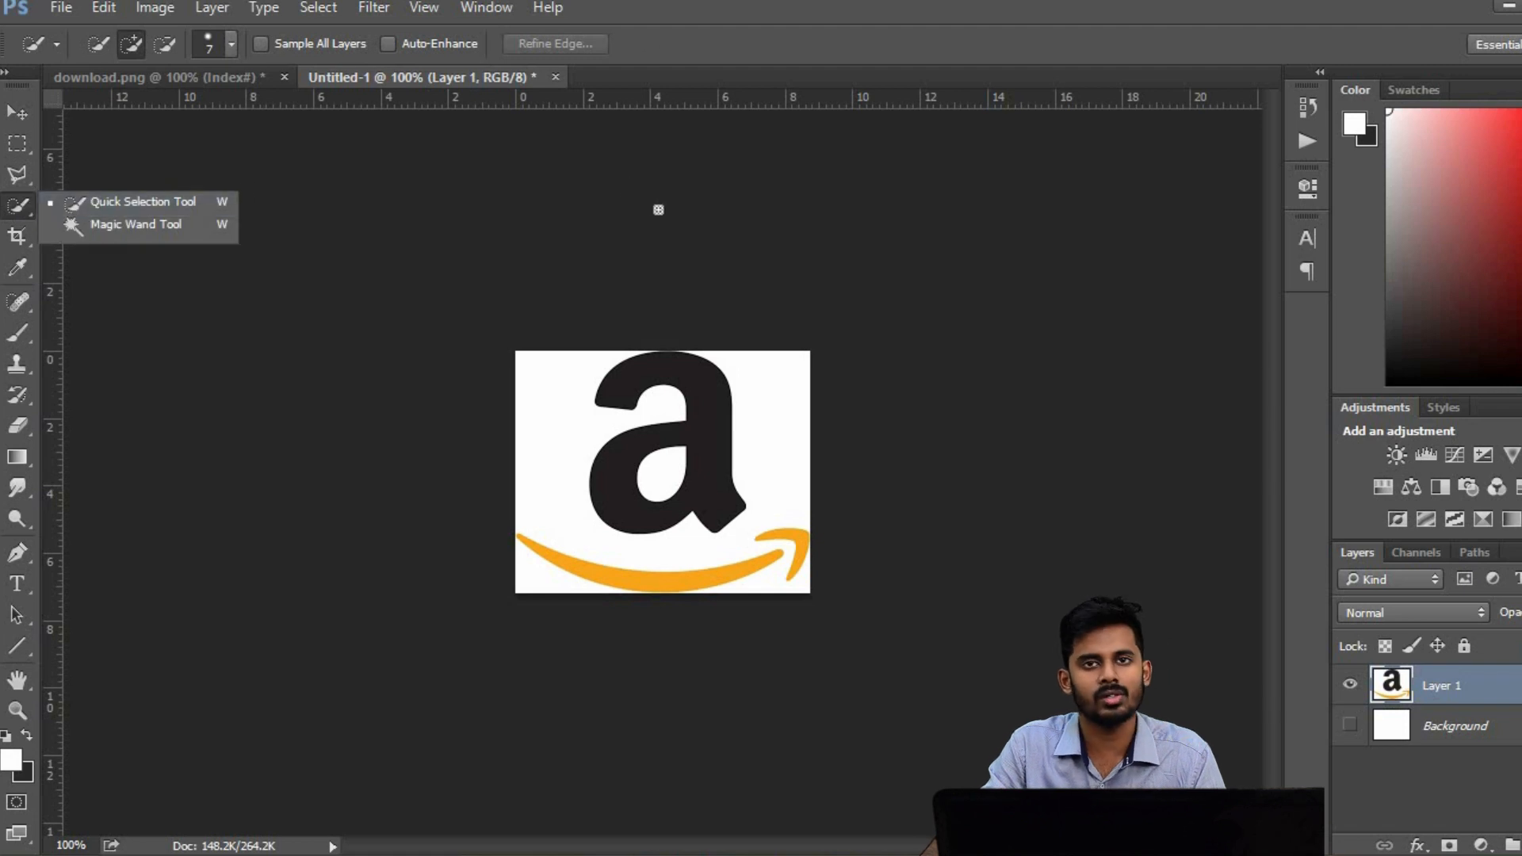
left_click(722, 398)
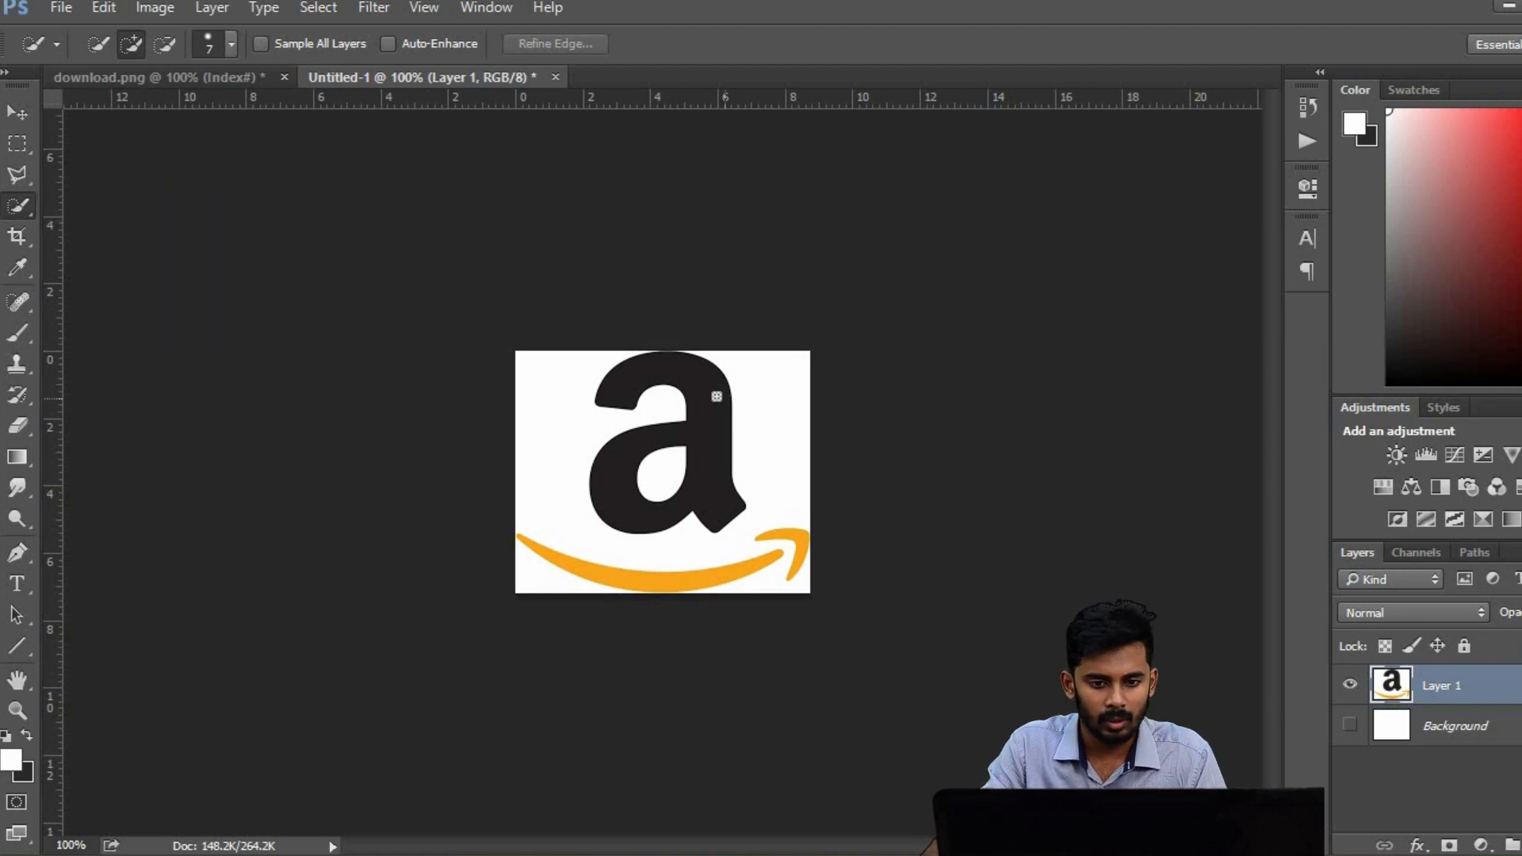
mouse_move(716, 397)
left_mouse_down()
mouse_move(701, 576)
mouse_move(785, 547)
left_mouse_up()
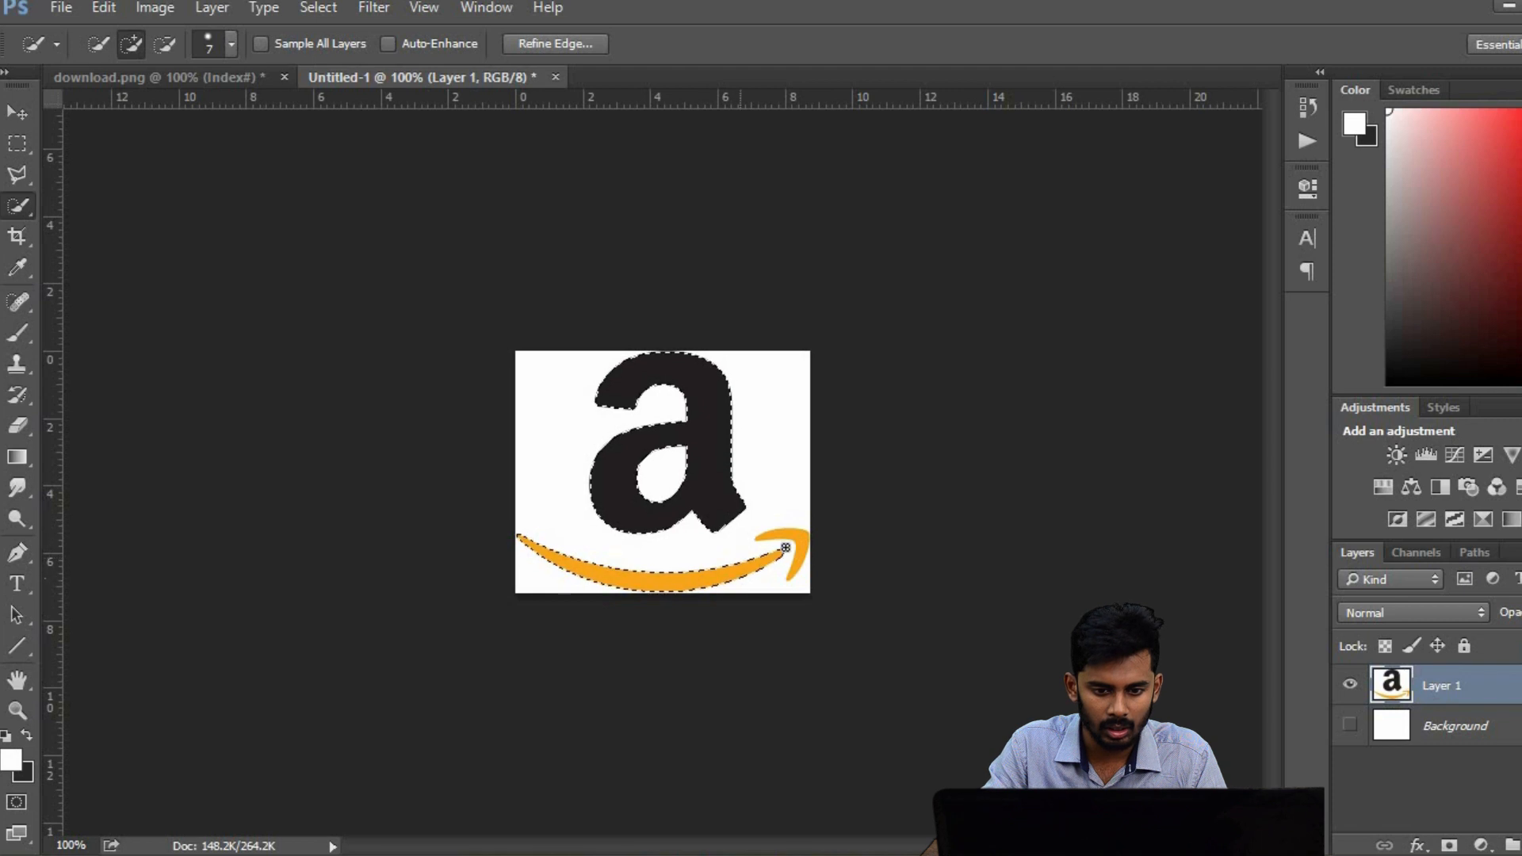
left_click(798, 543)
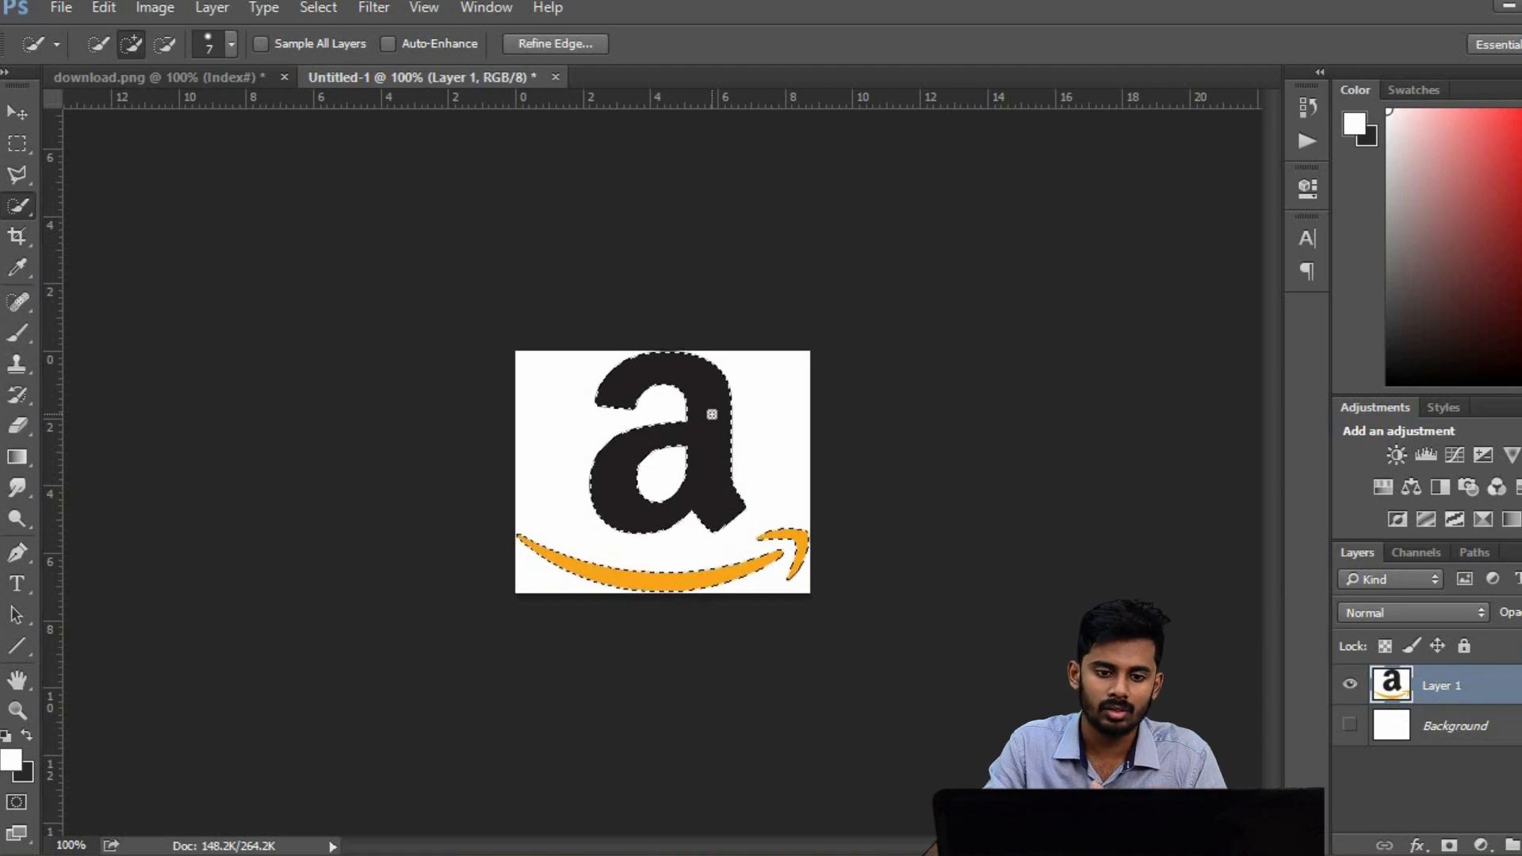
Invert the selection of the letter and arrow, delete the white background from Layer 1, and clear the selection
right_click(712, 414)
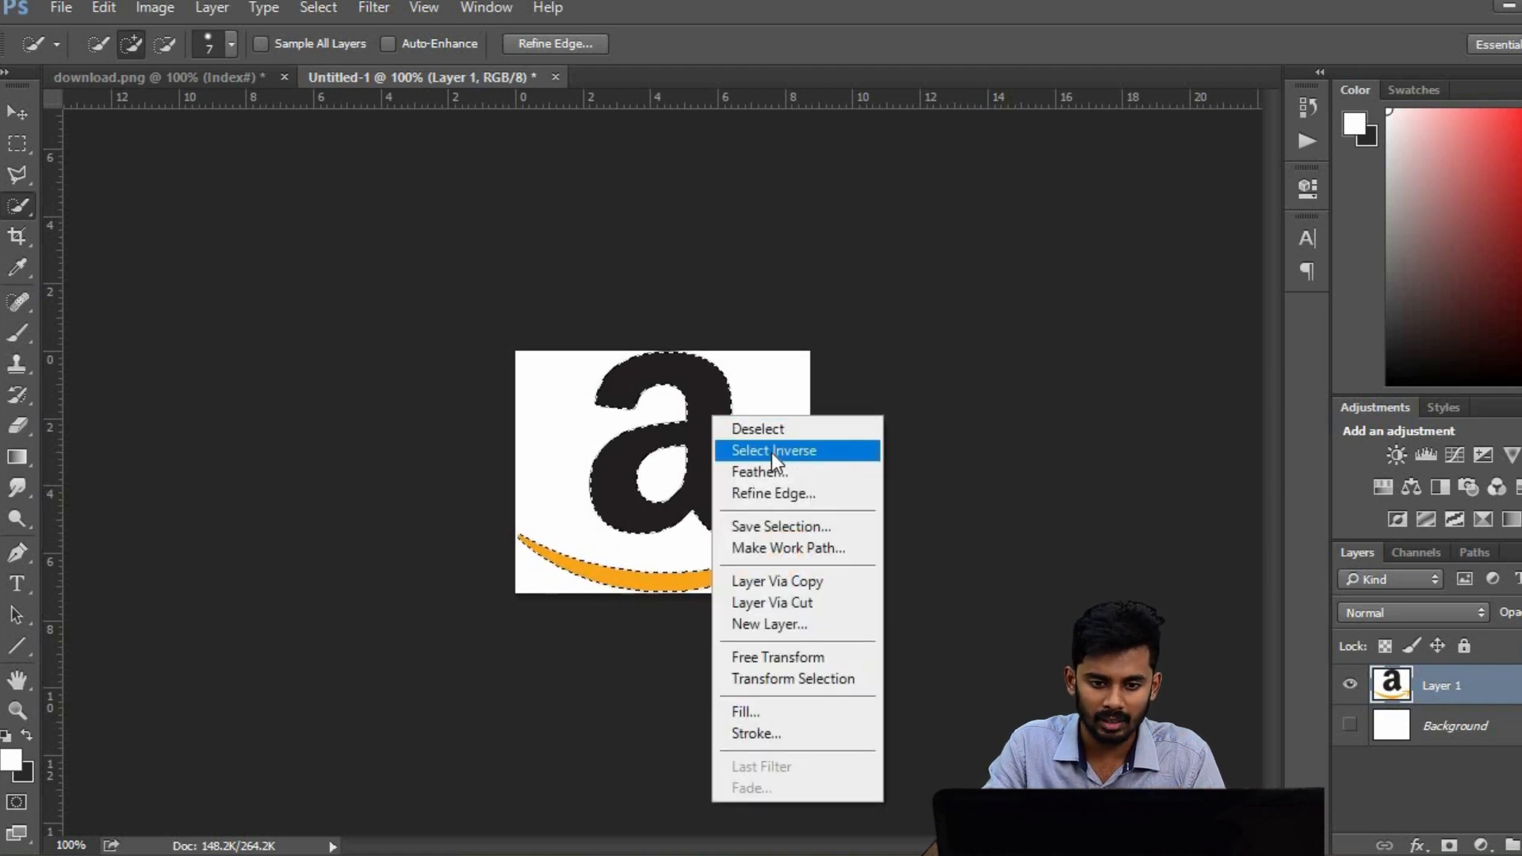
left_click(772, 450)
key("Delete")
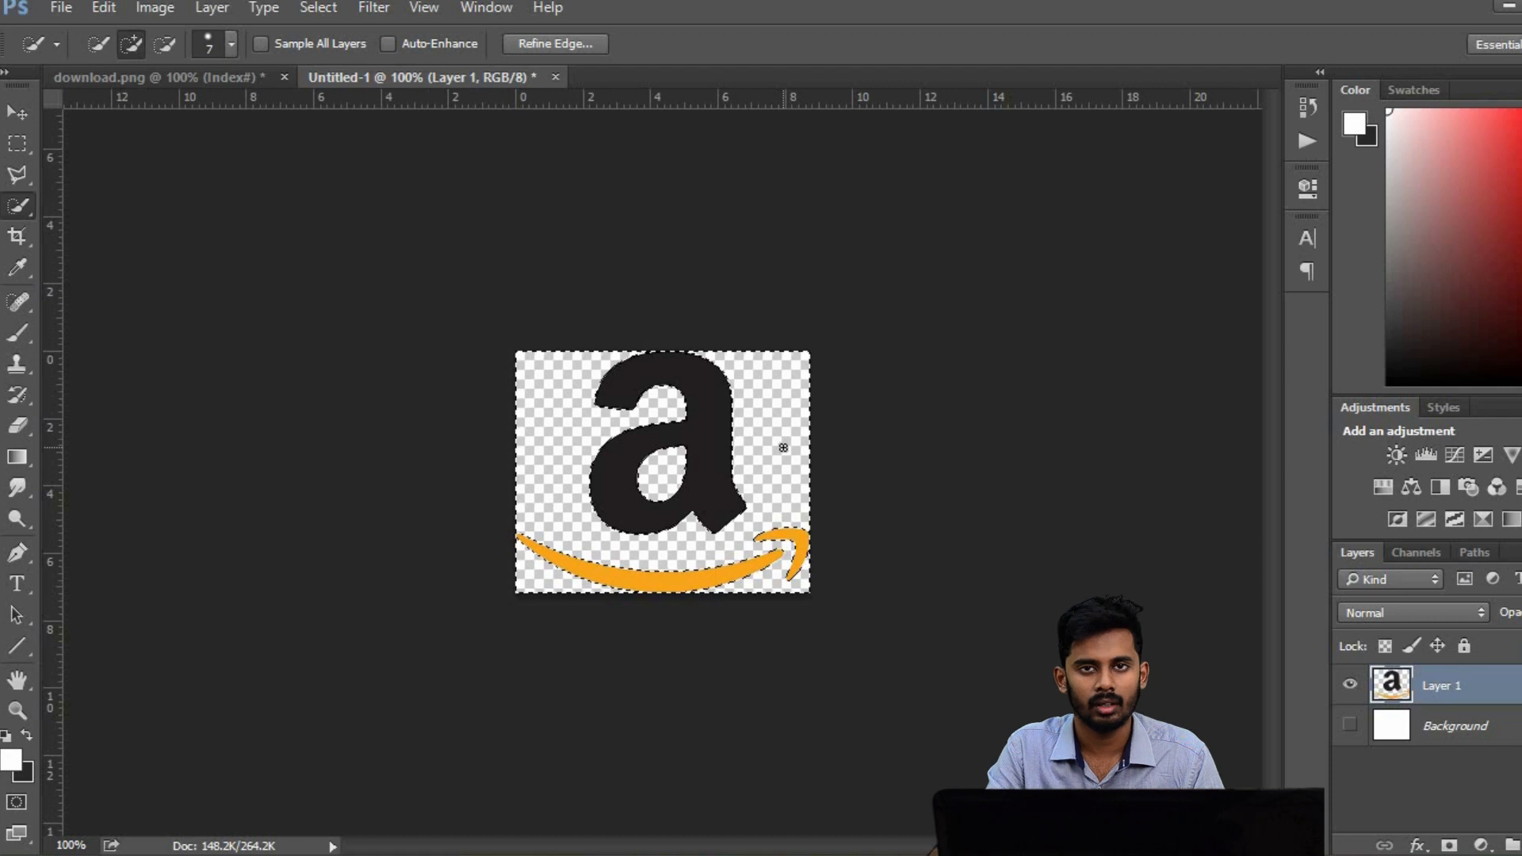
key("ctrl+d")
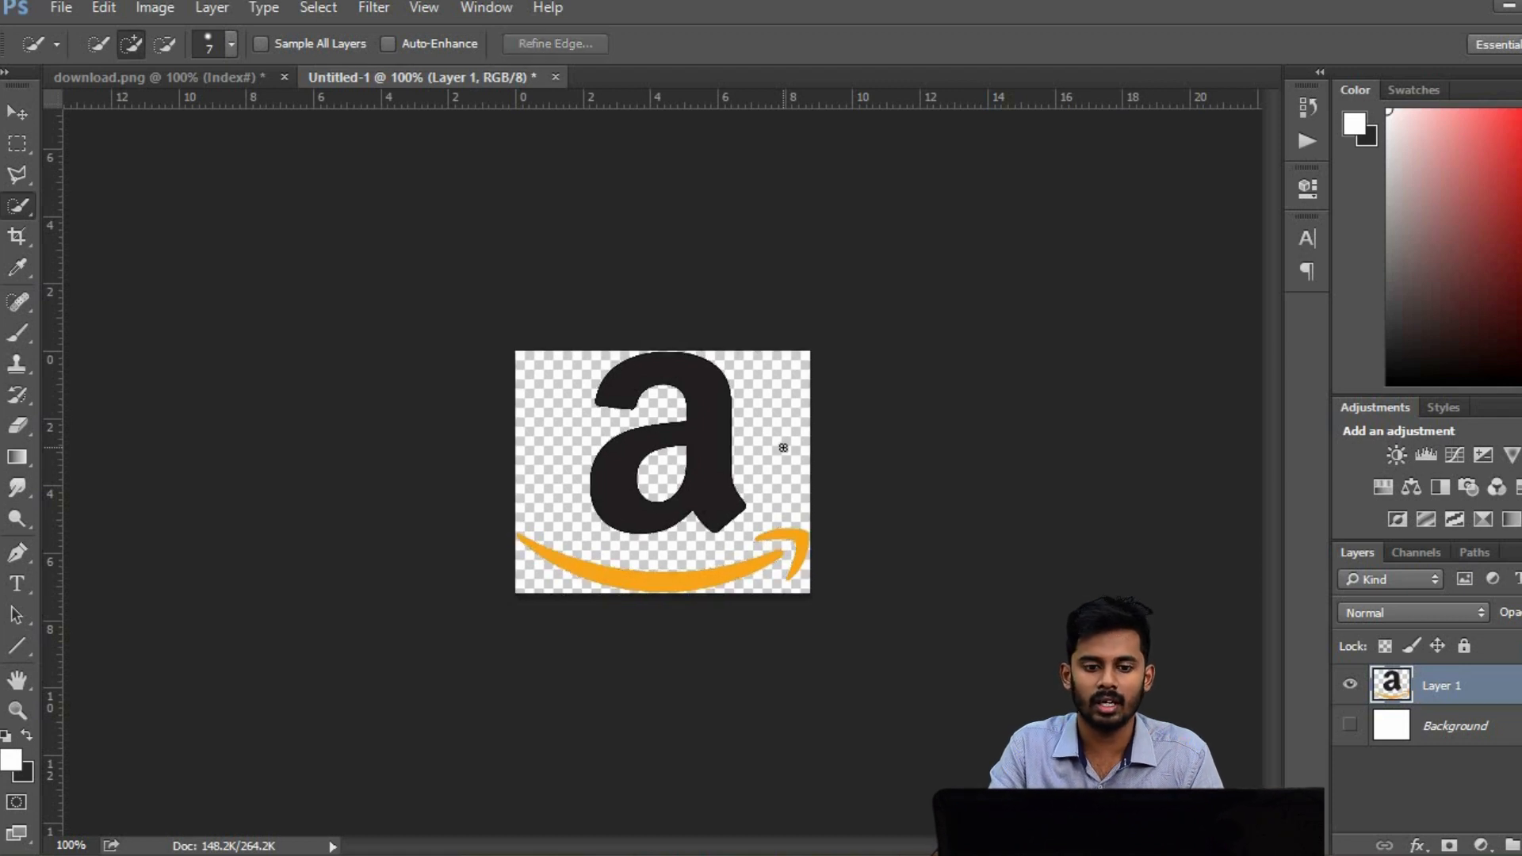
Undo the background deletion and the Quick Selection of the logo on Layer 1
key("ctrl+alt+z")
key("ctrl+alt+z")
key("ctrl+alt+z")
key("ctrl+alt+z")
key("ctrl+alt+z")
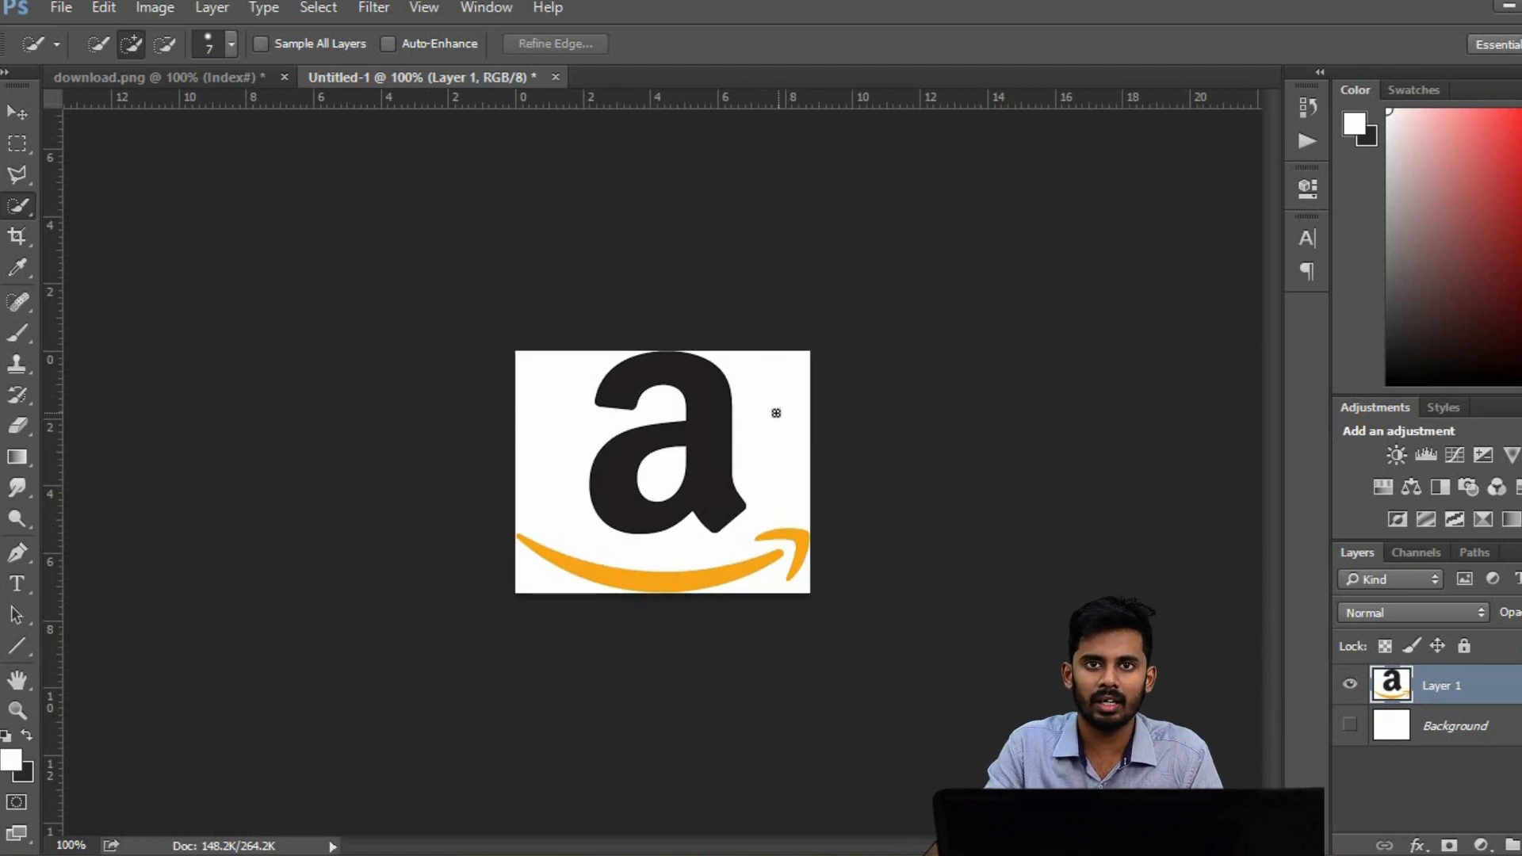
Select the white area around the logo using Color Range with Sampled Colors, delete it, and clear the selection
left_click(328, 8)
left_click(374, 233)
left_click(920, 208)
left_click(935, 231)
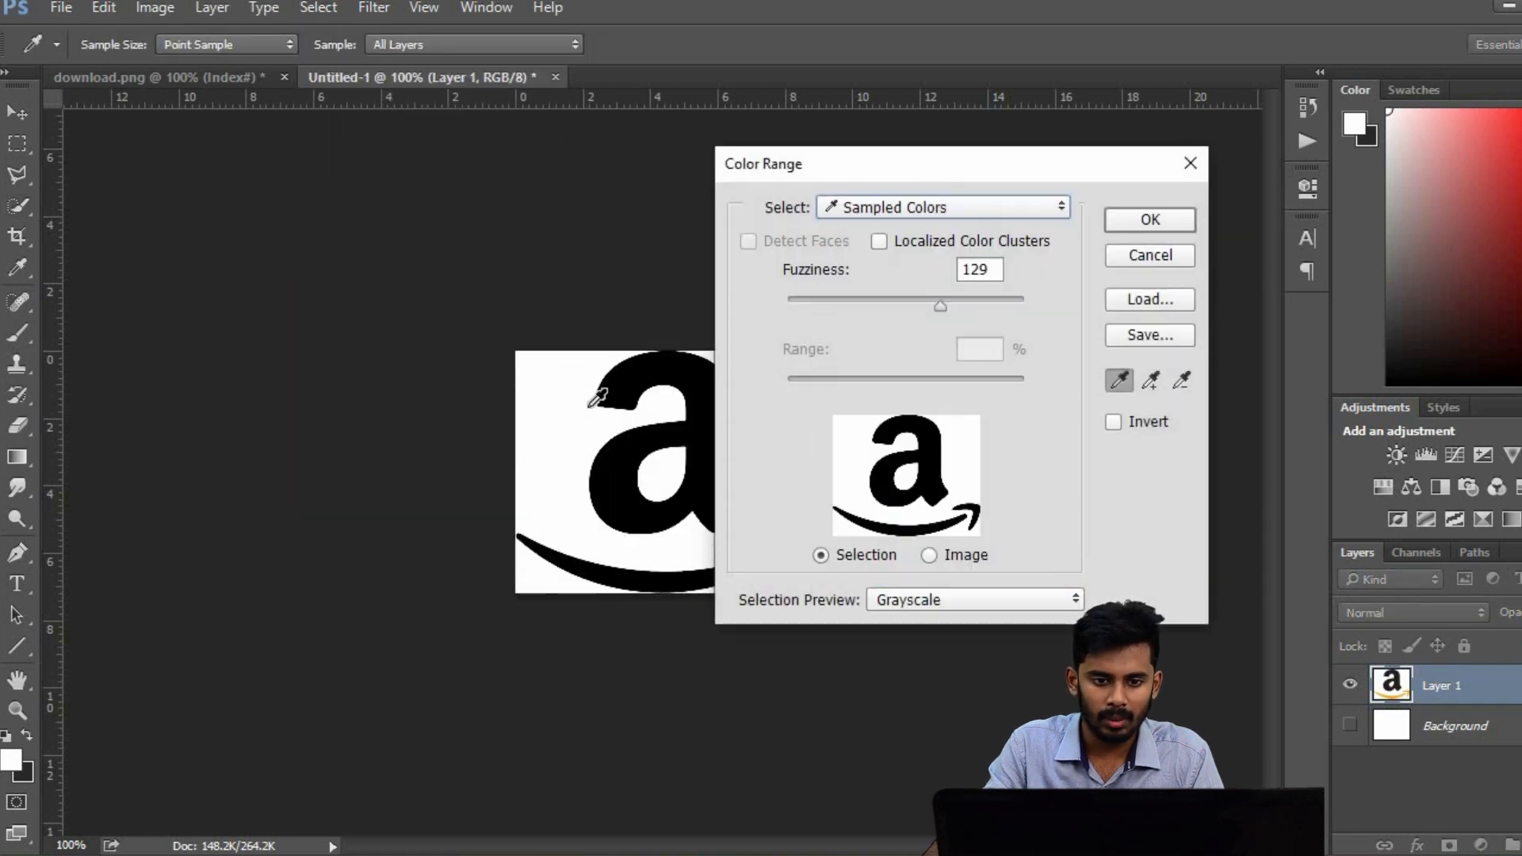
key("Return")
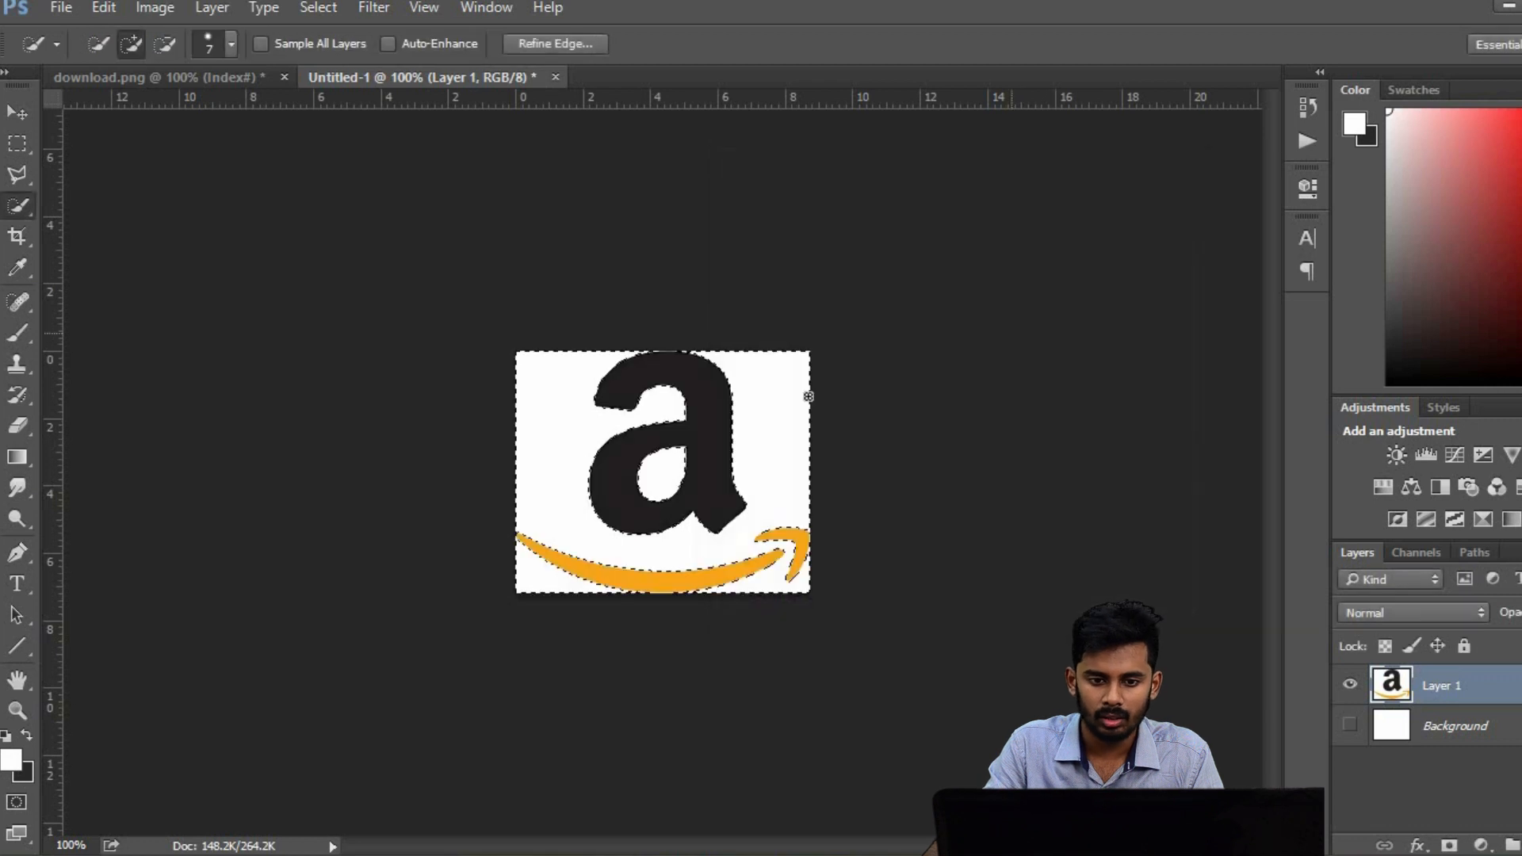
key("Delete")
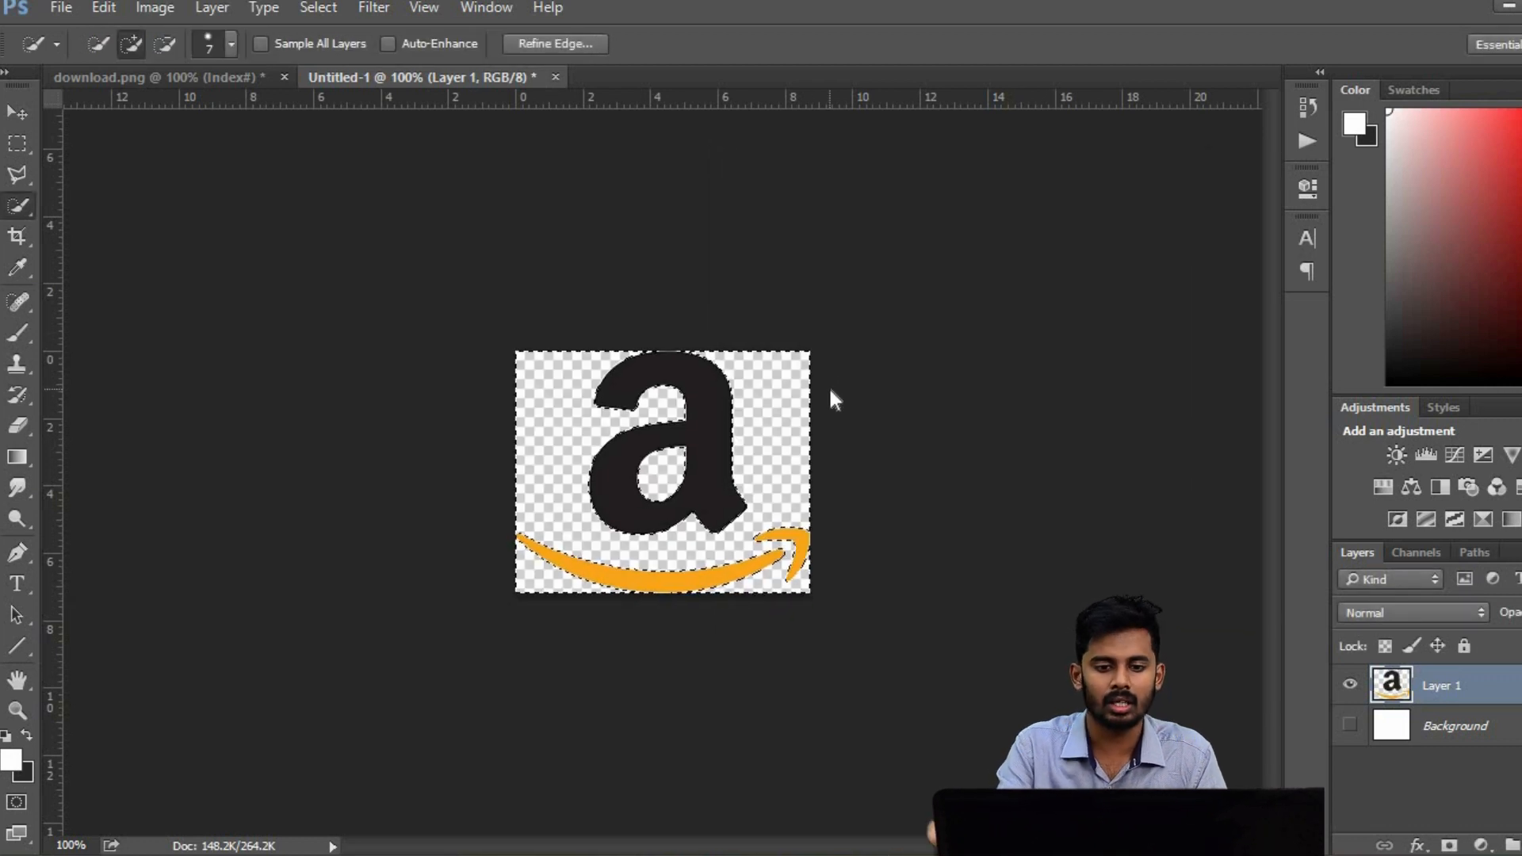
key("ctrl+d")
Try moving the cut-out logo with the Move Tool and undo the move
key("v")
left_click_drag(711, 507, 833, 371)
key("ctrl+z")
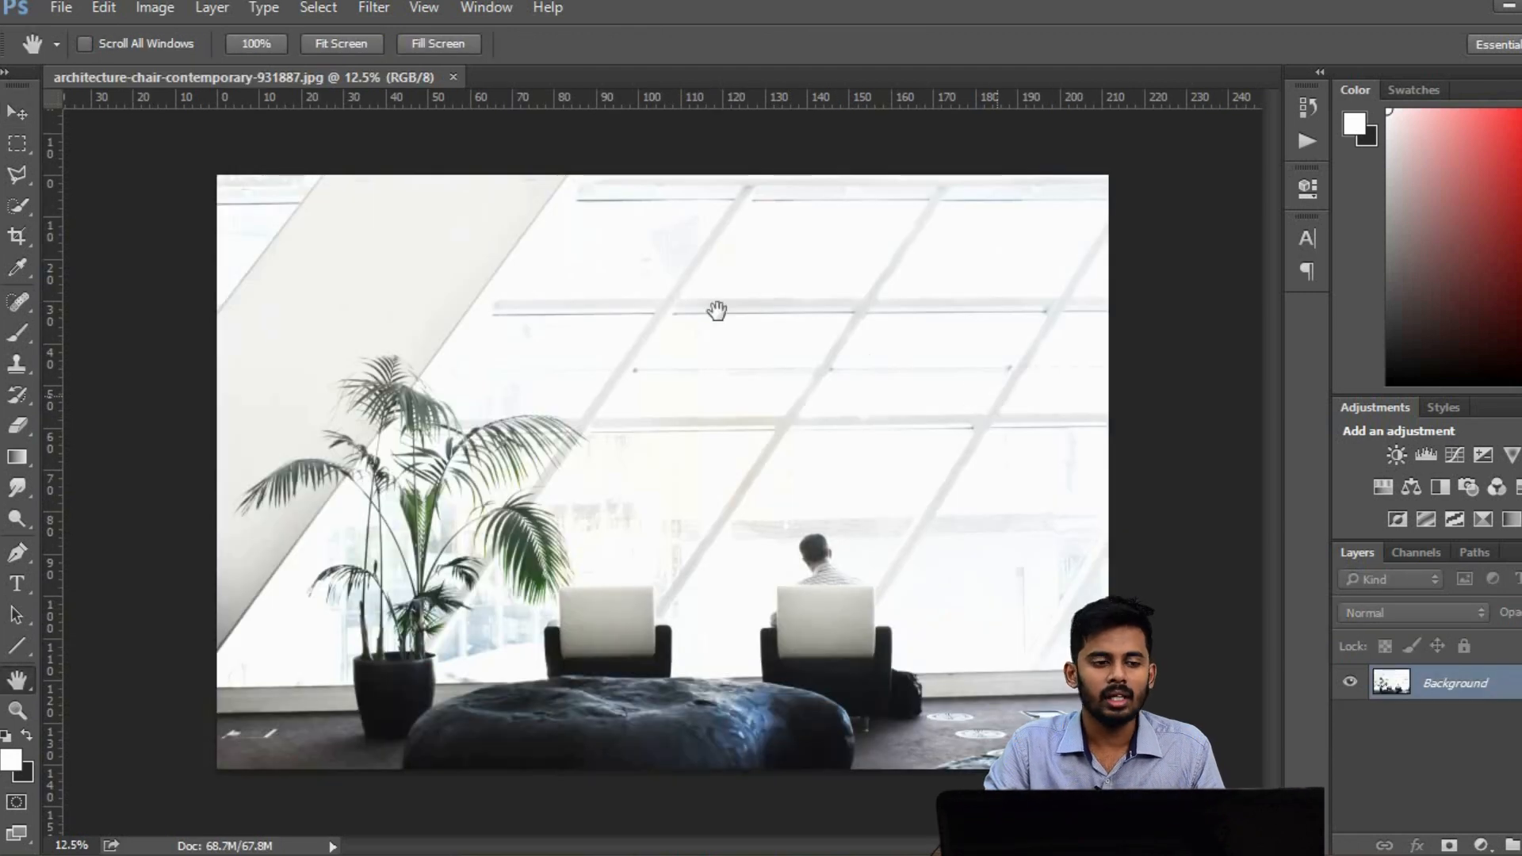
Try a Rectangular Marquee selection around the cut-off chair at the photo's right edge, and clear it
left_click(17, 152)
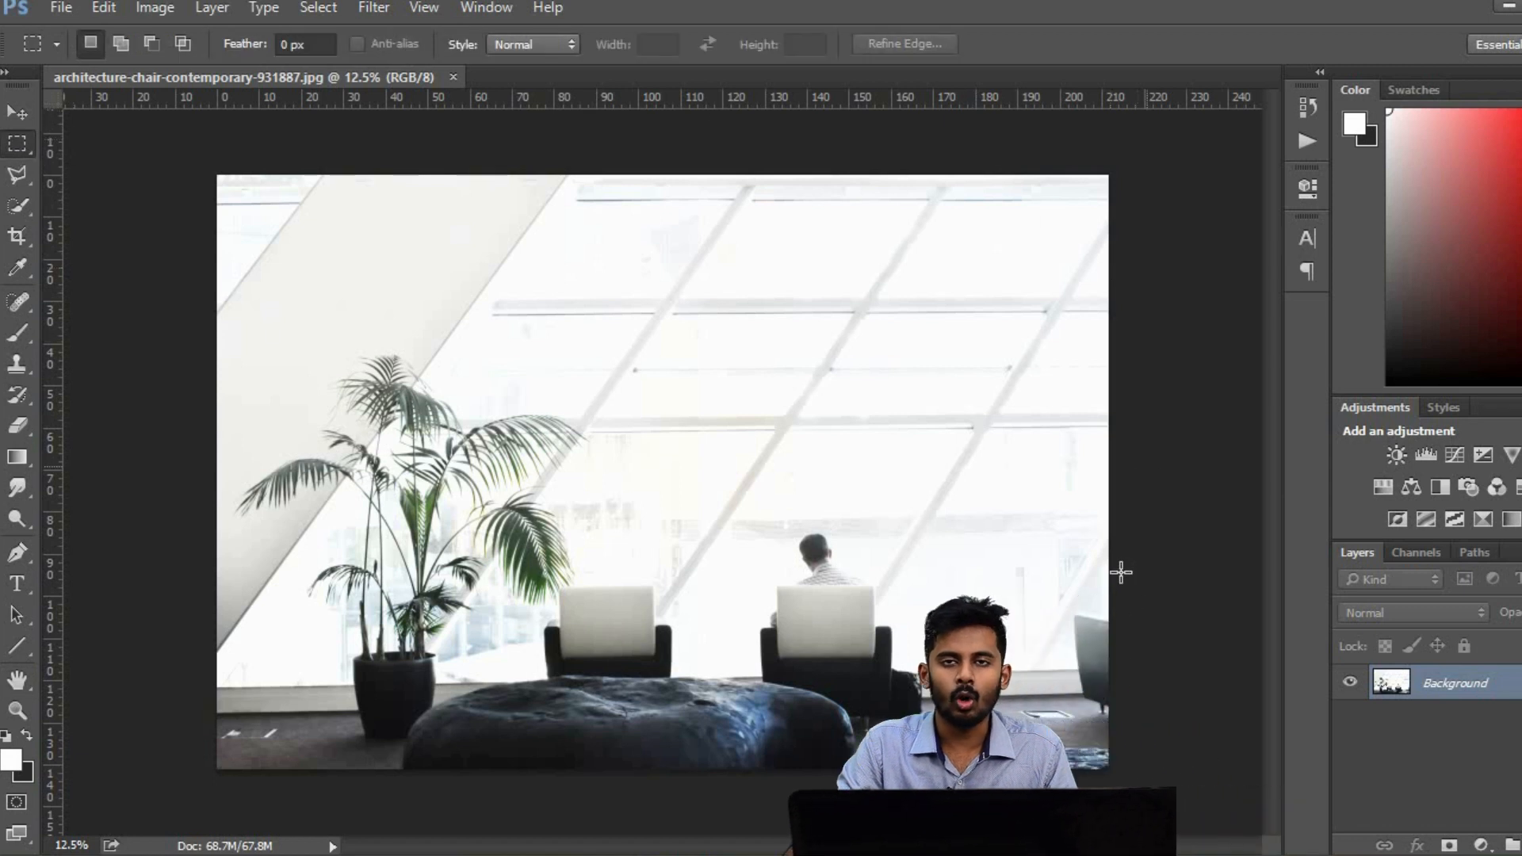
left_click_drag(1129, 591, 1068, 727)
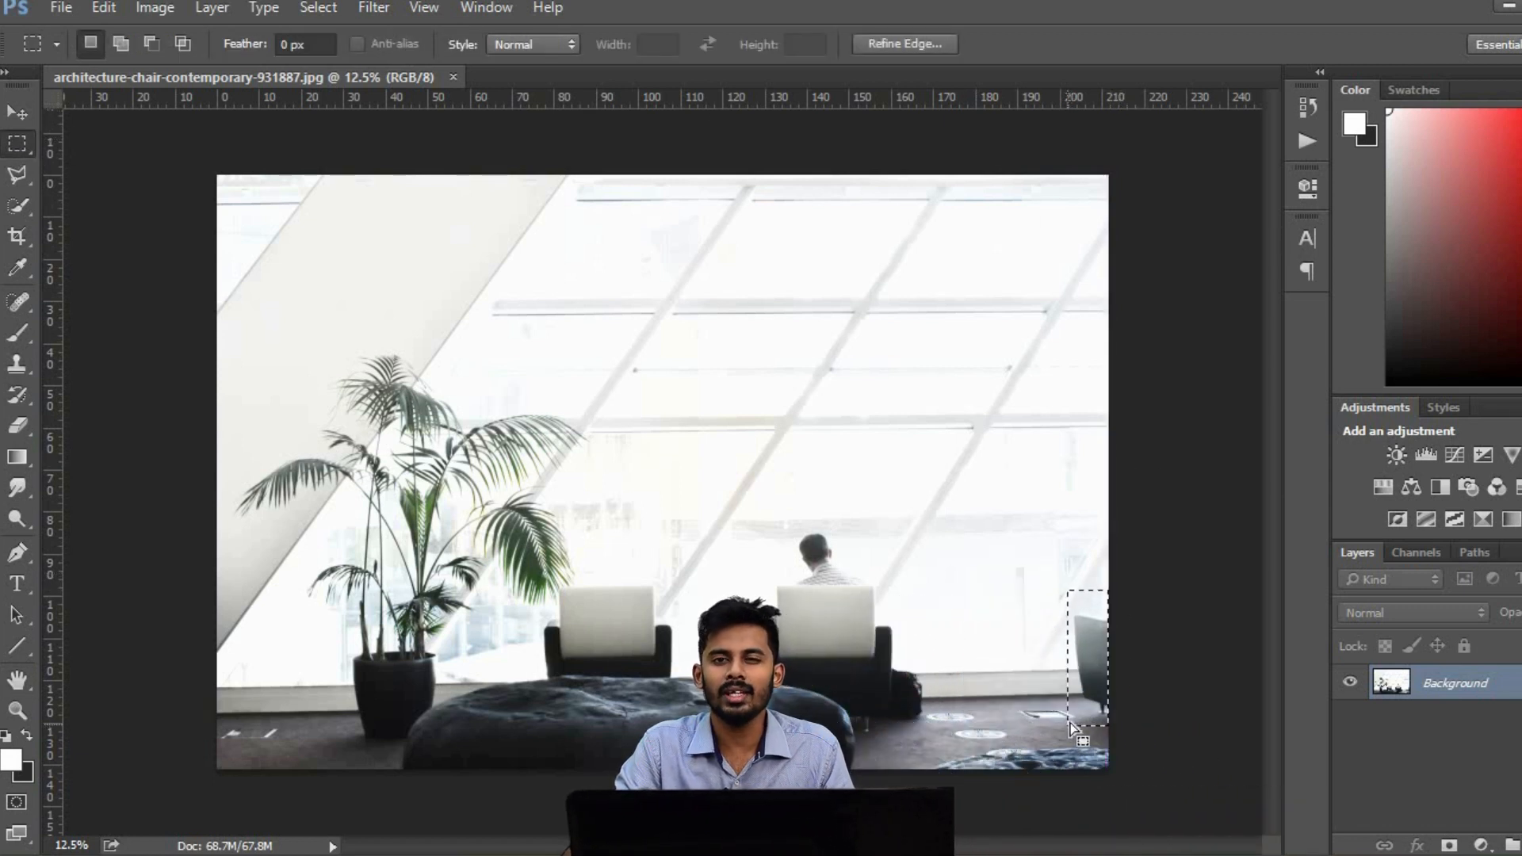
left_click(1043, 693)
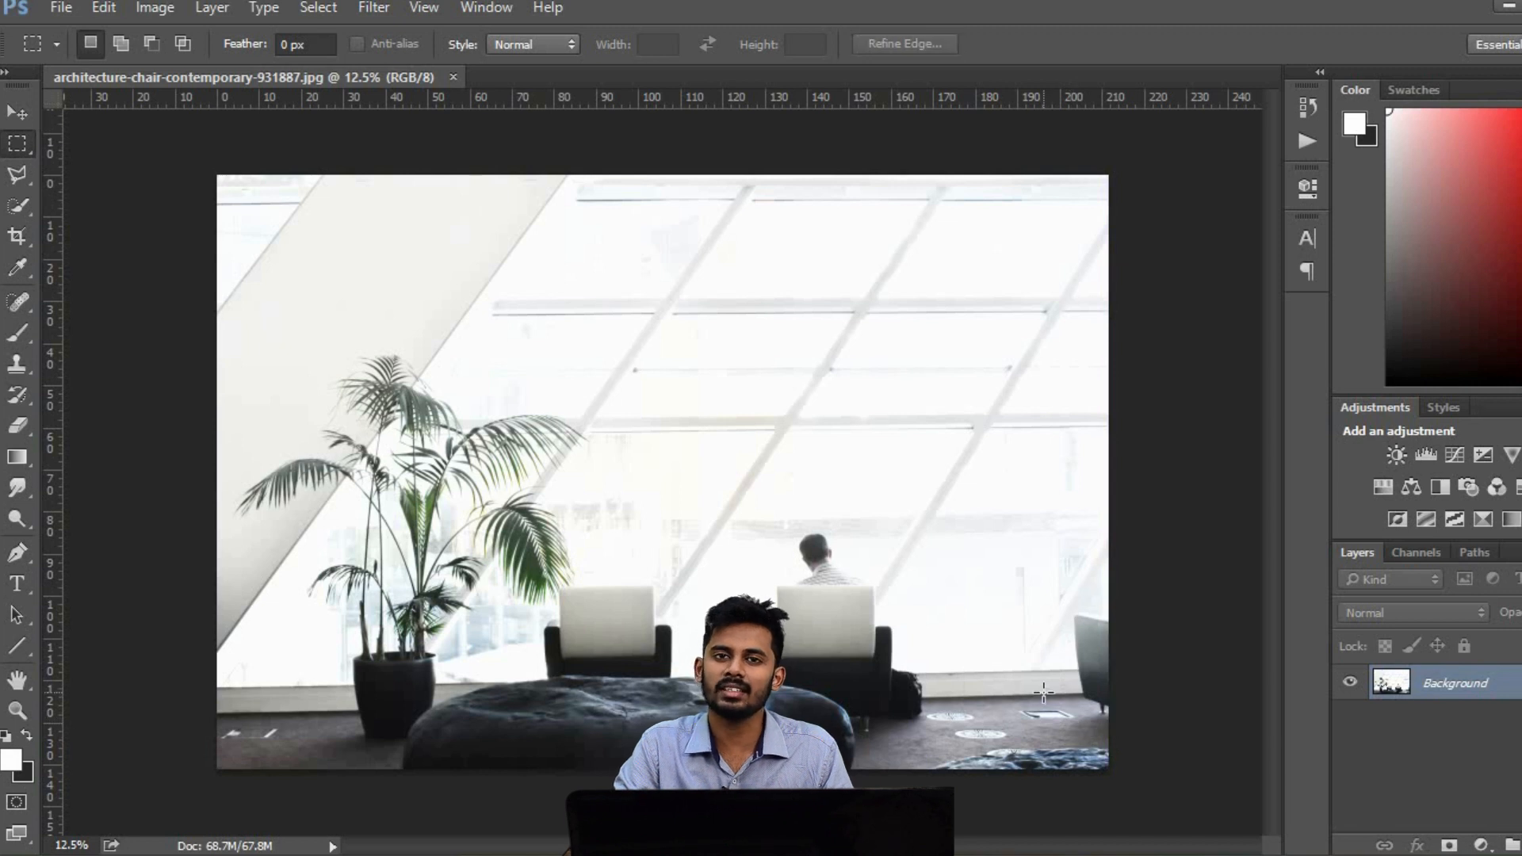
Outline the cut-off chair at the photo's right edge with the Lasso, fill it using Content-Aware, and clear the selection
left_click(18, 174)
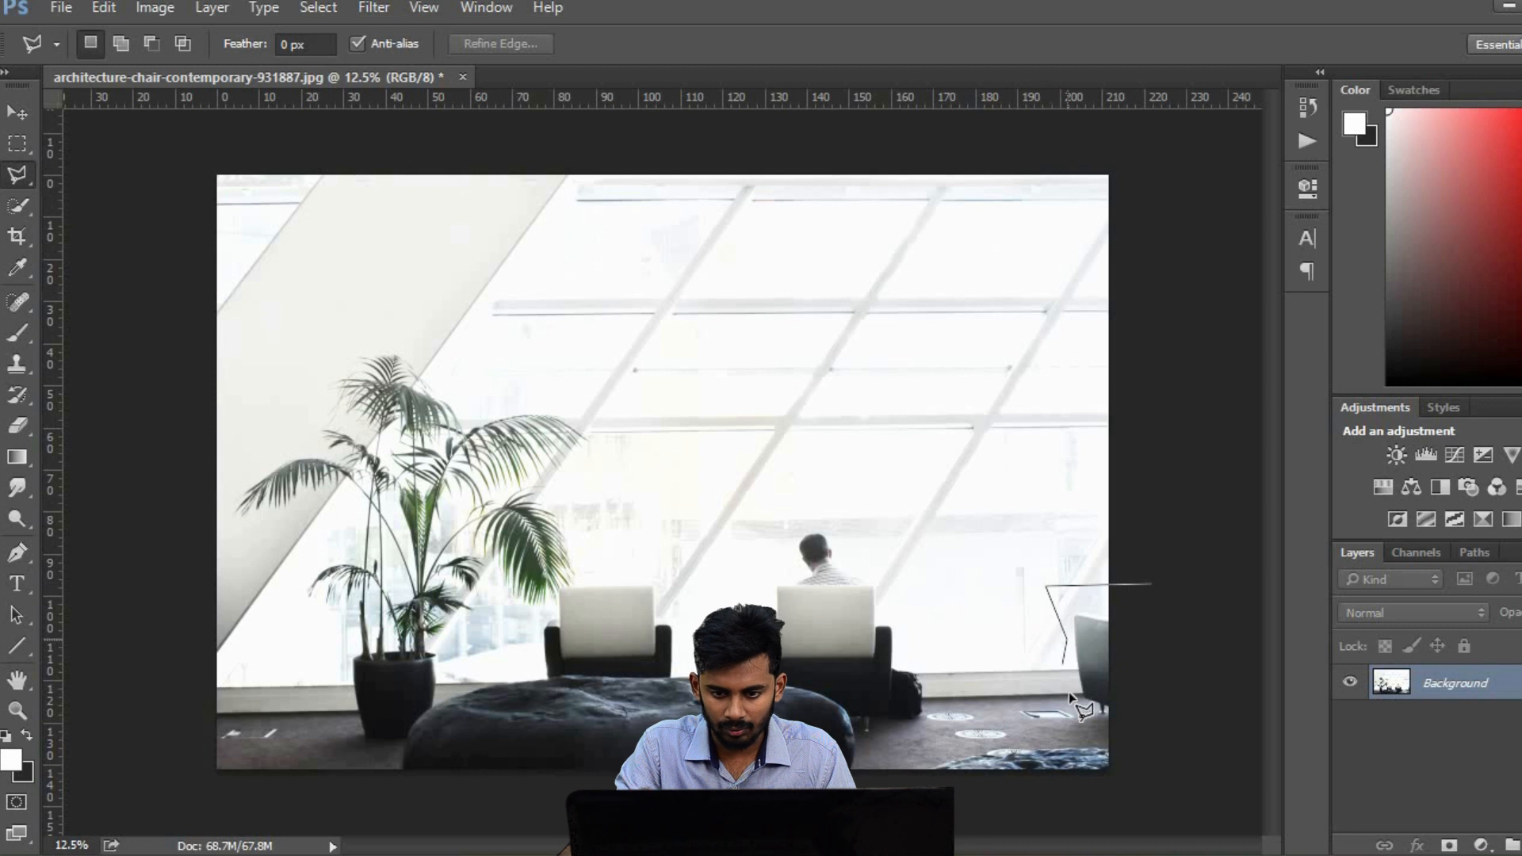
left_click(1118, 607)
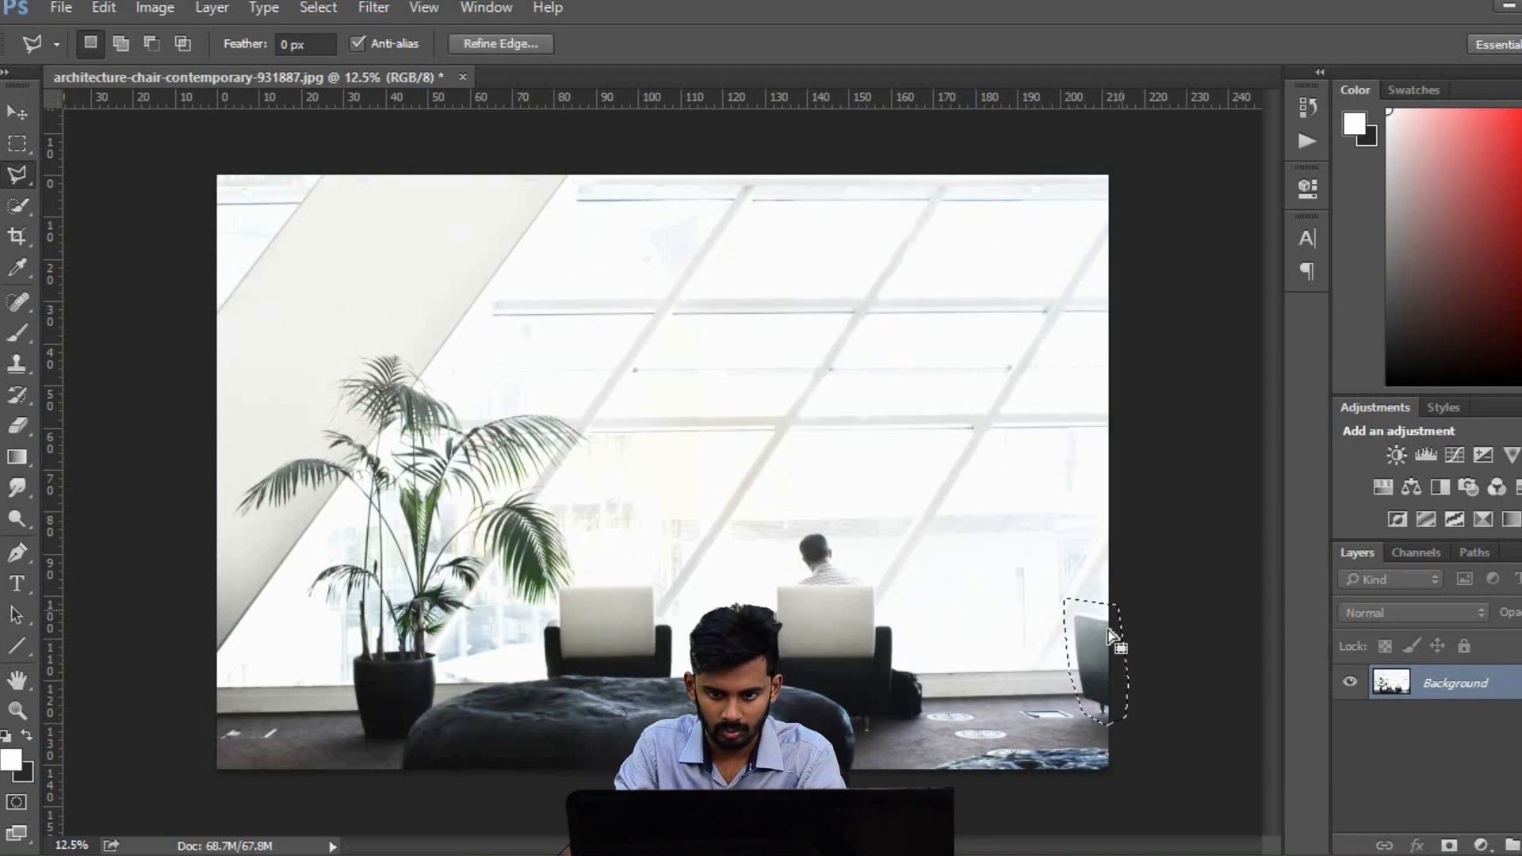
right_click(991, 505)
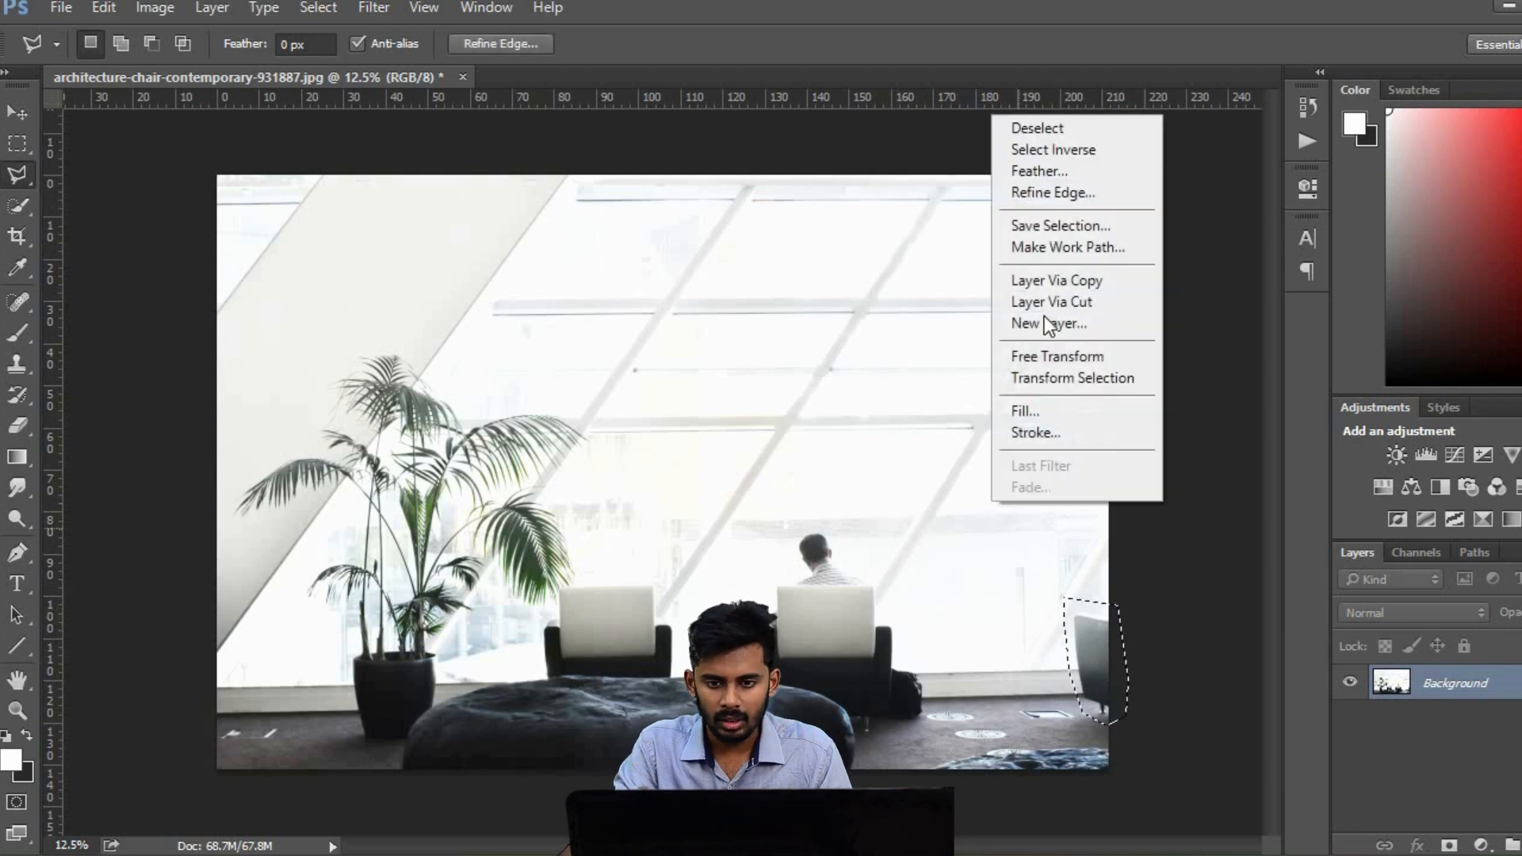
left_click(1059, 411)
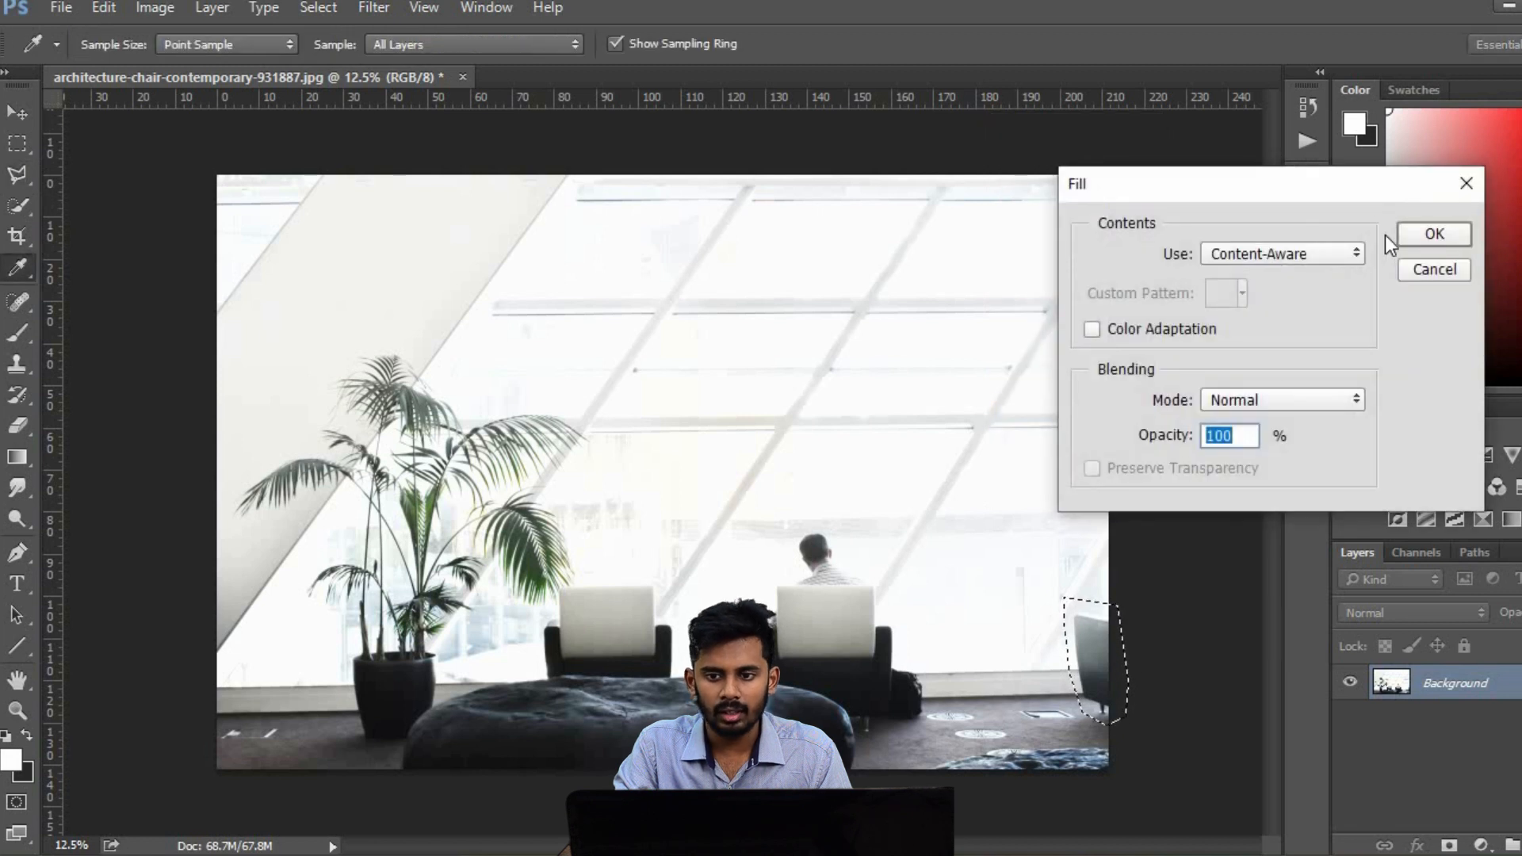
left_click(1318, 258)
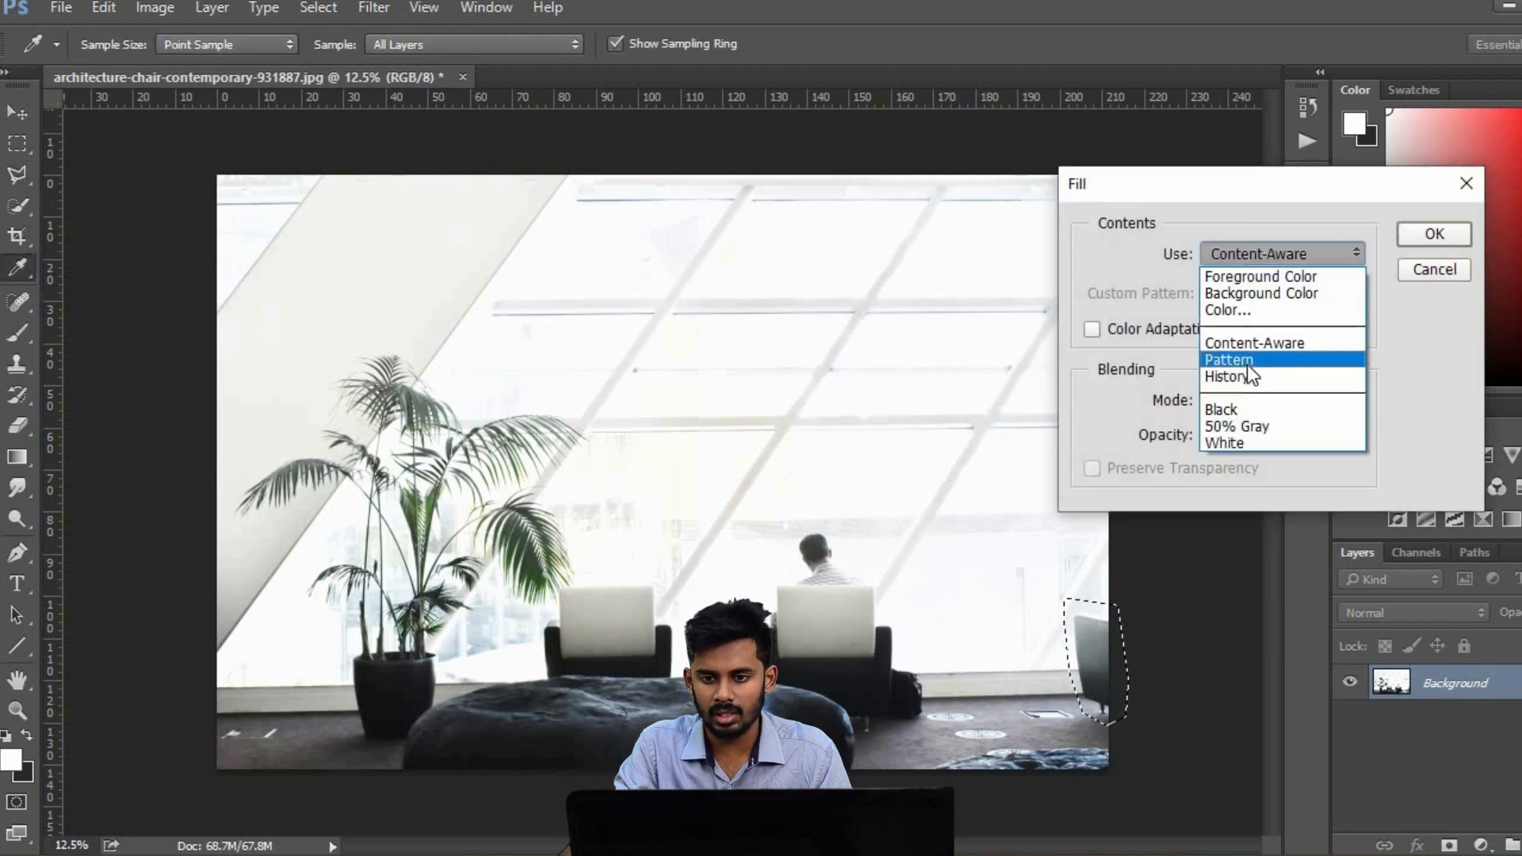
left_click(1261, 310)
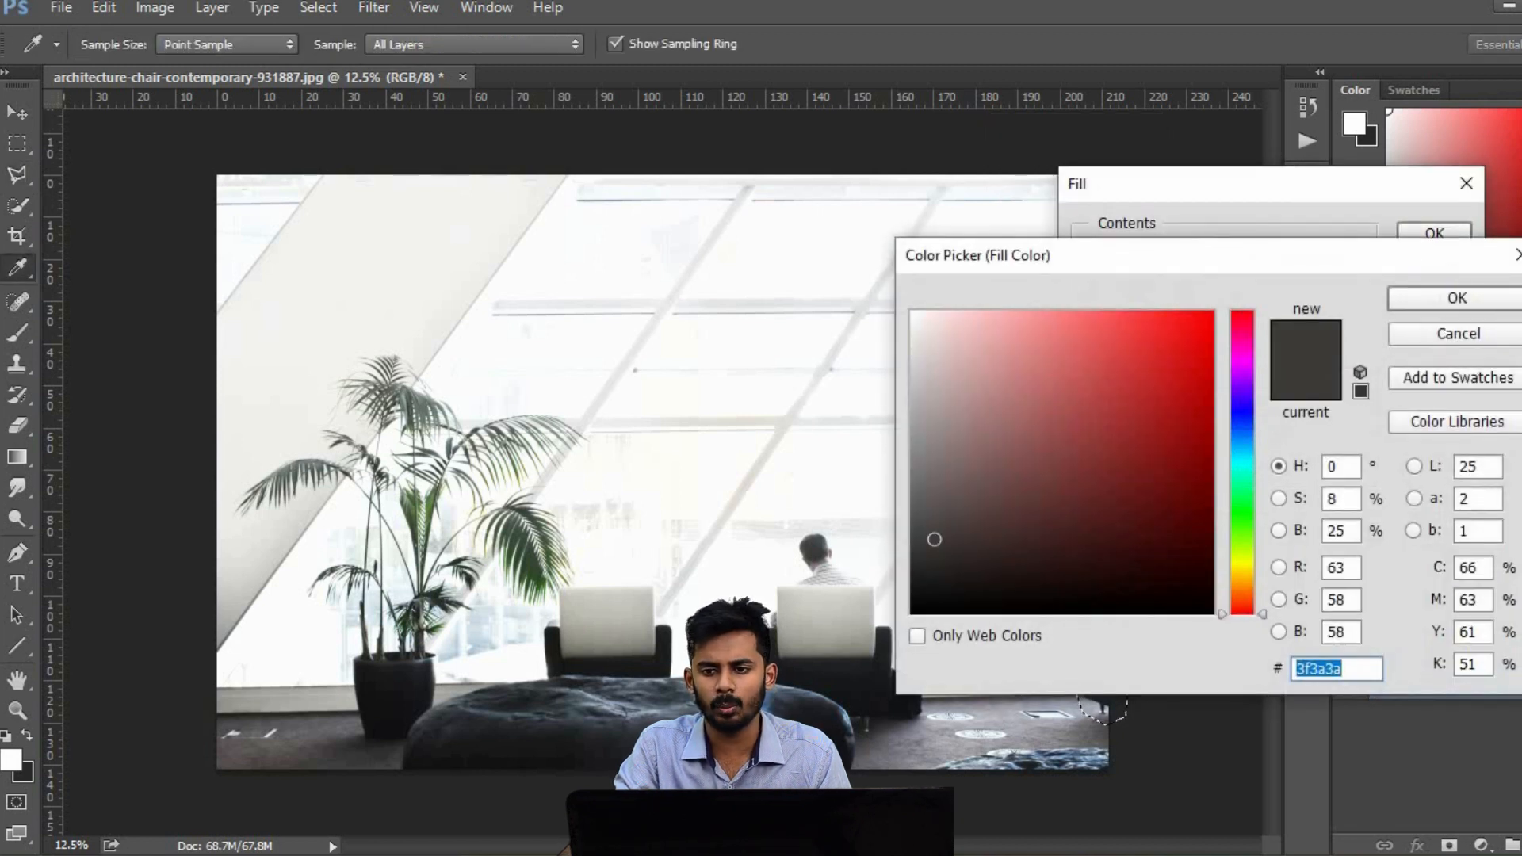
key("Return")
left_click(1265, 258)
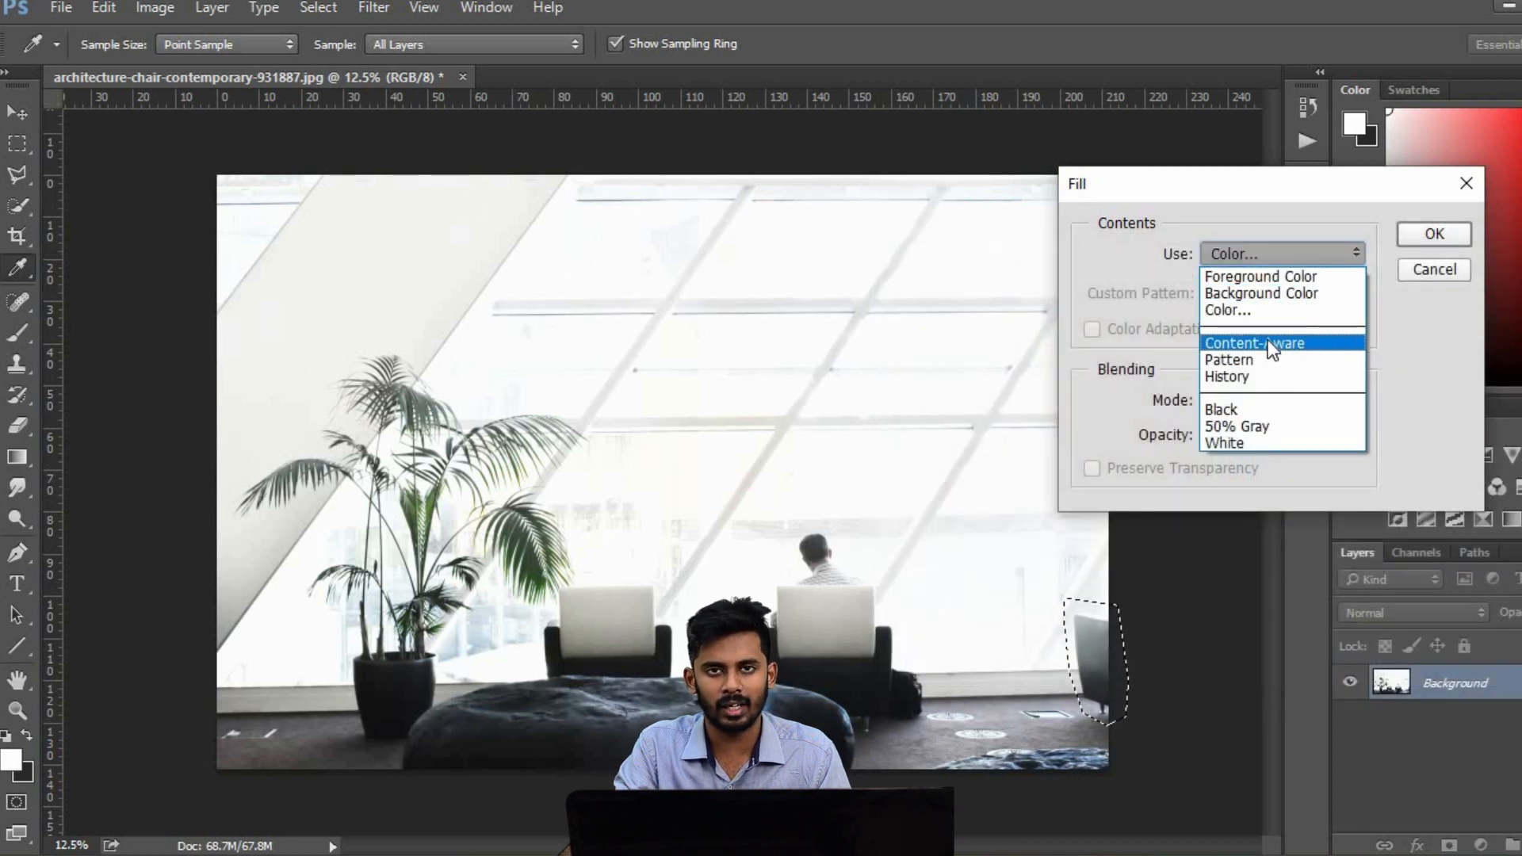
left_click(1268, 342)
left_click(1435, 234)
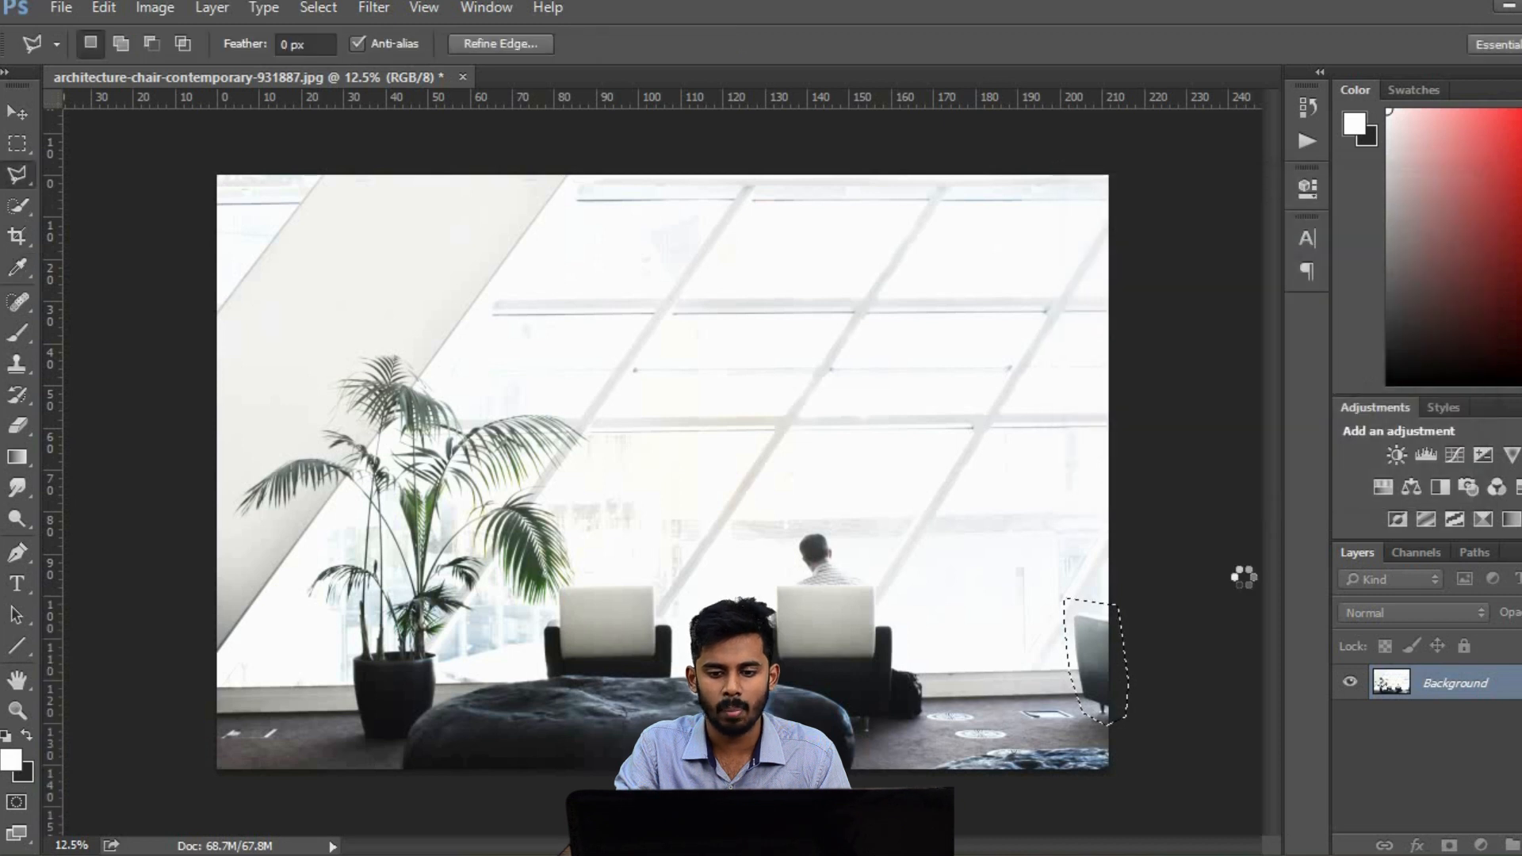
key("ctrl+d")
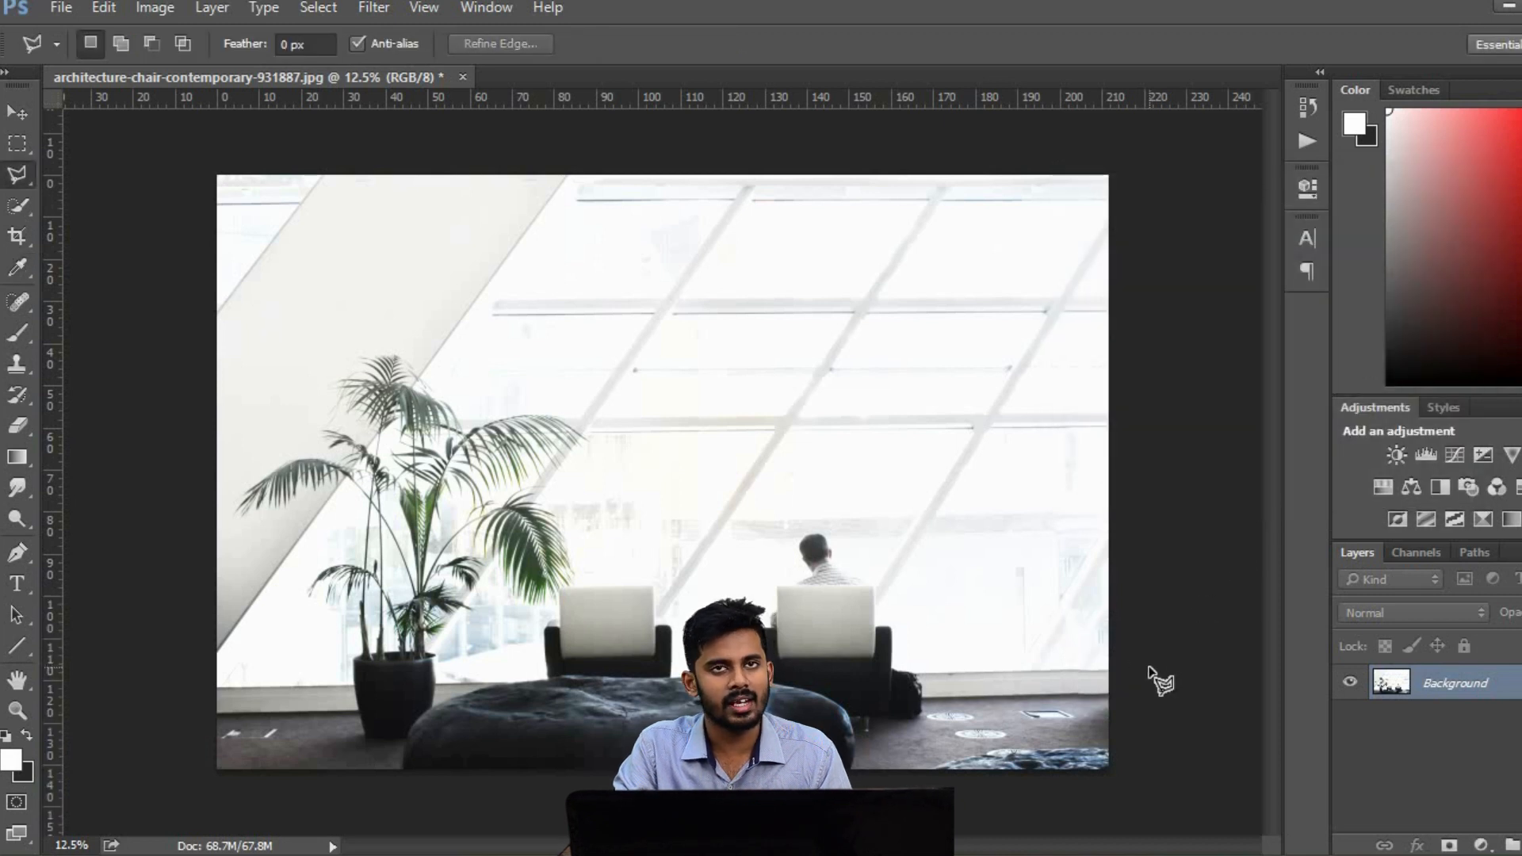
Retouch the filled floor patch near the photo's right edge with the Clone Stamp Tool
key("z")
left_click(1109, 727)
left_click(1111, 724)
left_click(1111, 724)
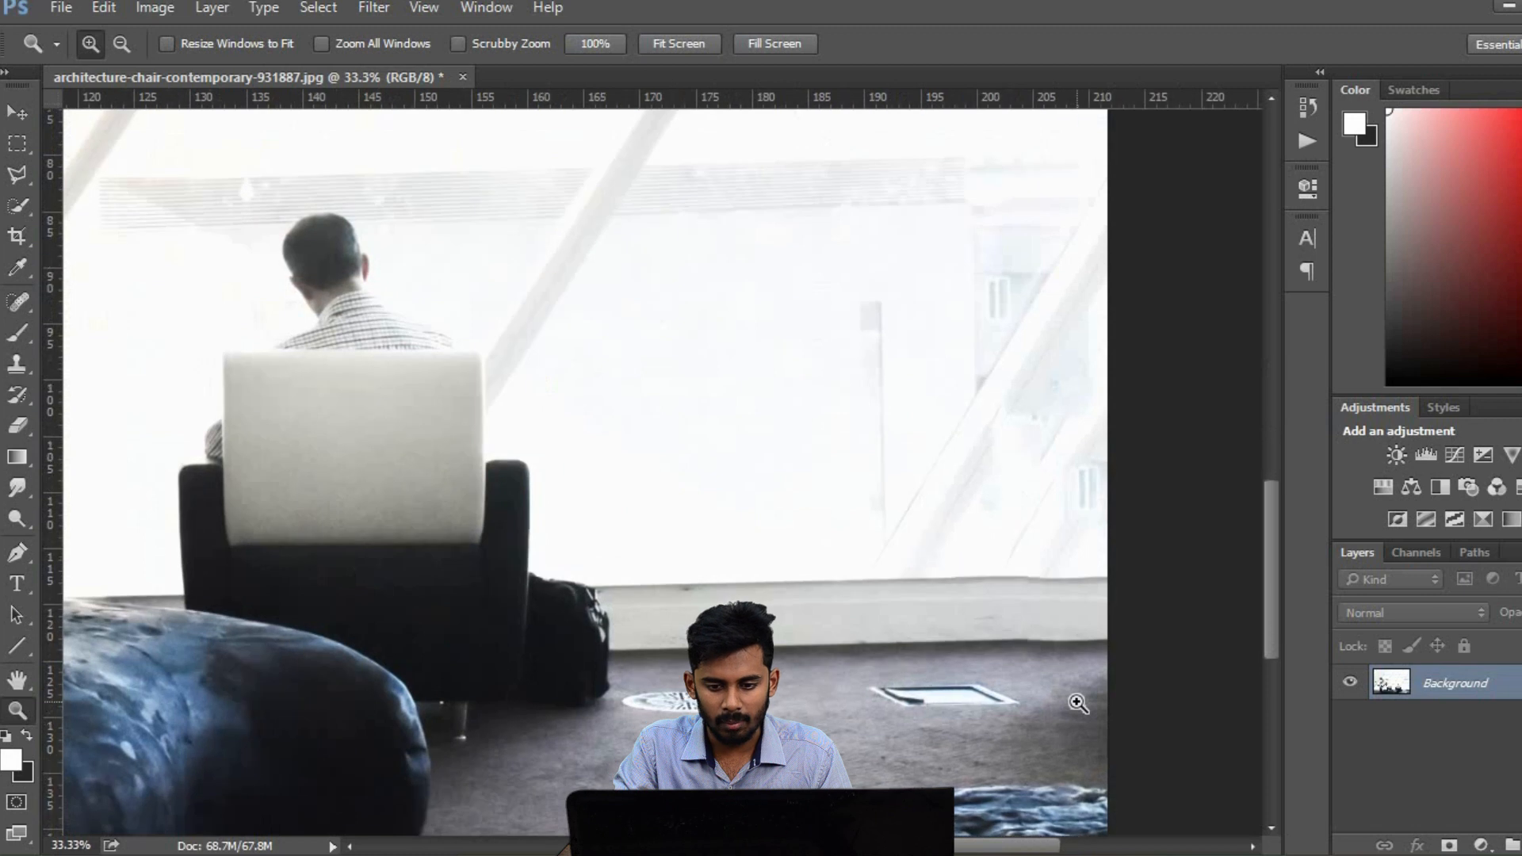
left_click(1077, 702)
left_click(1076, 702)
left_click(1077, 703)
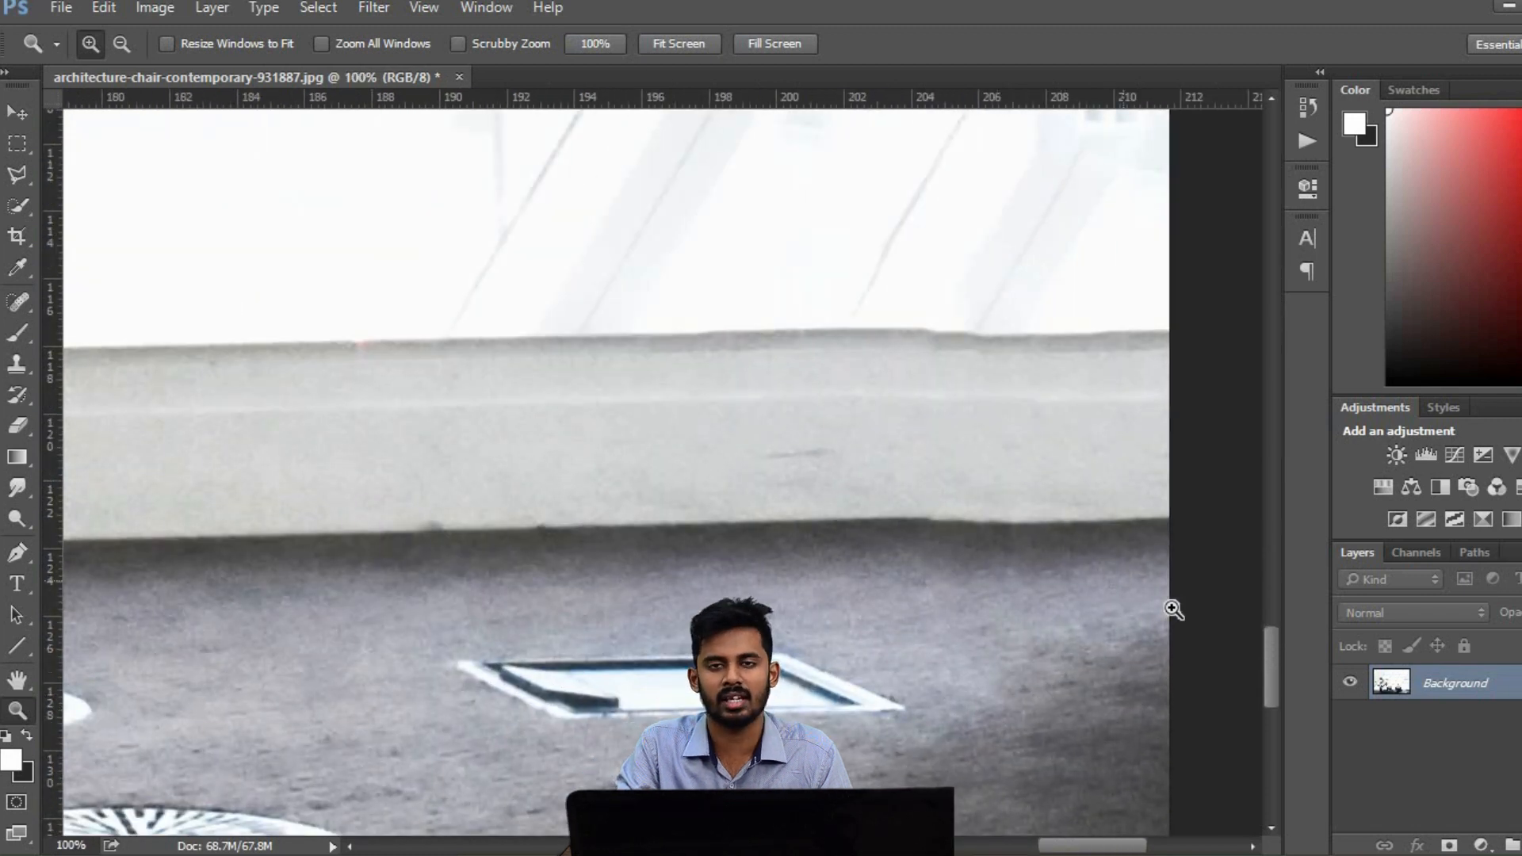
scroll(1115, 659, "down", 1)
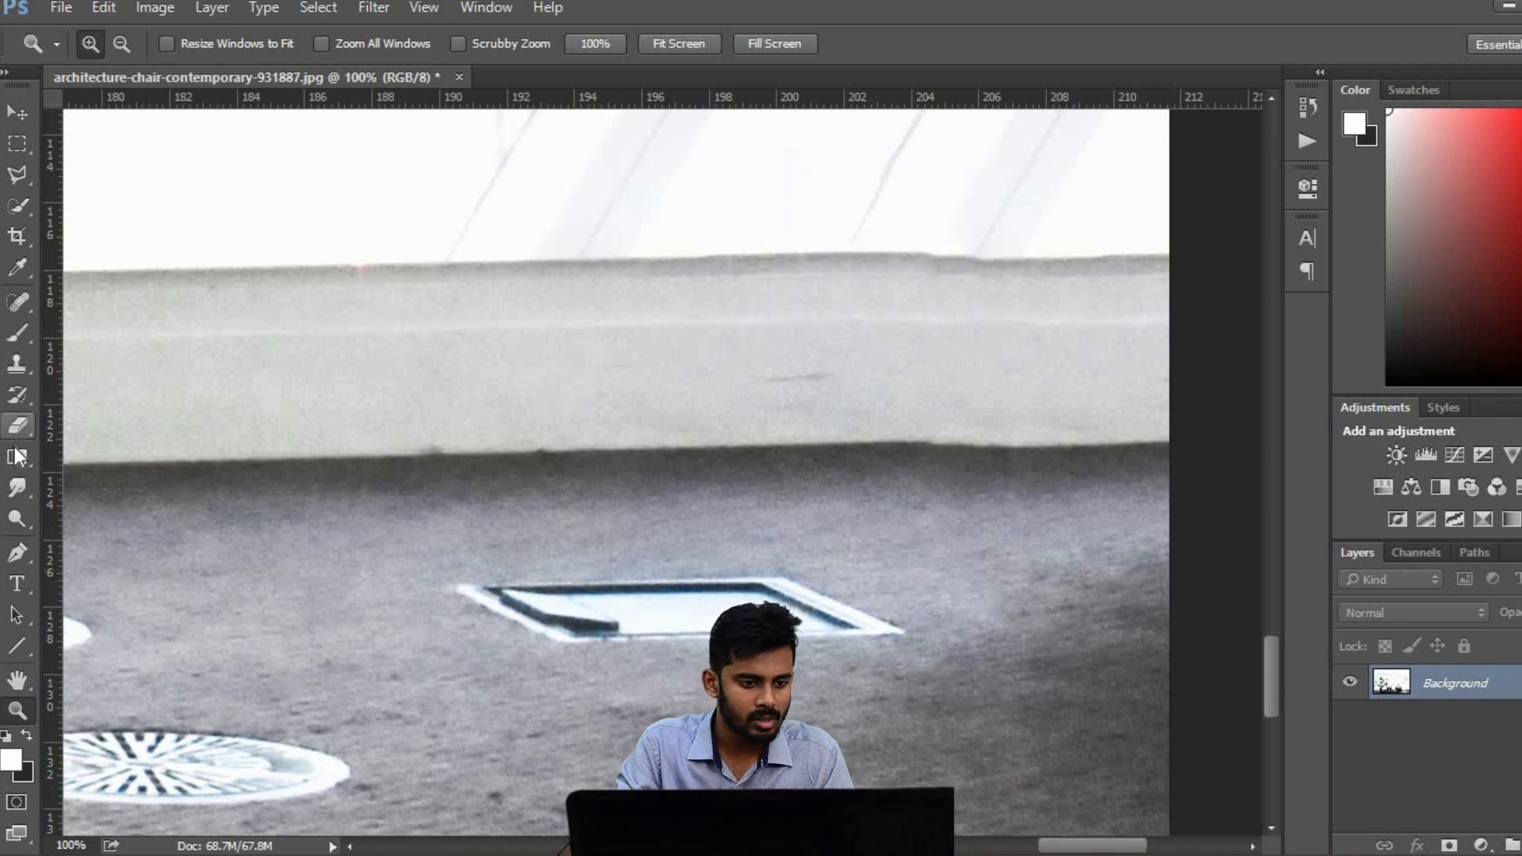
left_click(19, 366)
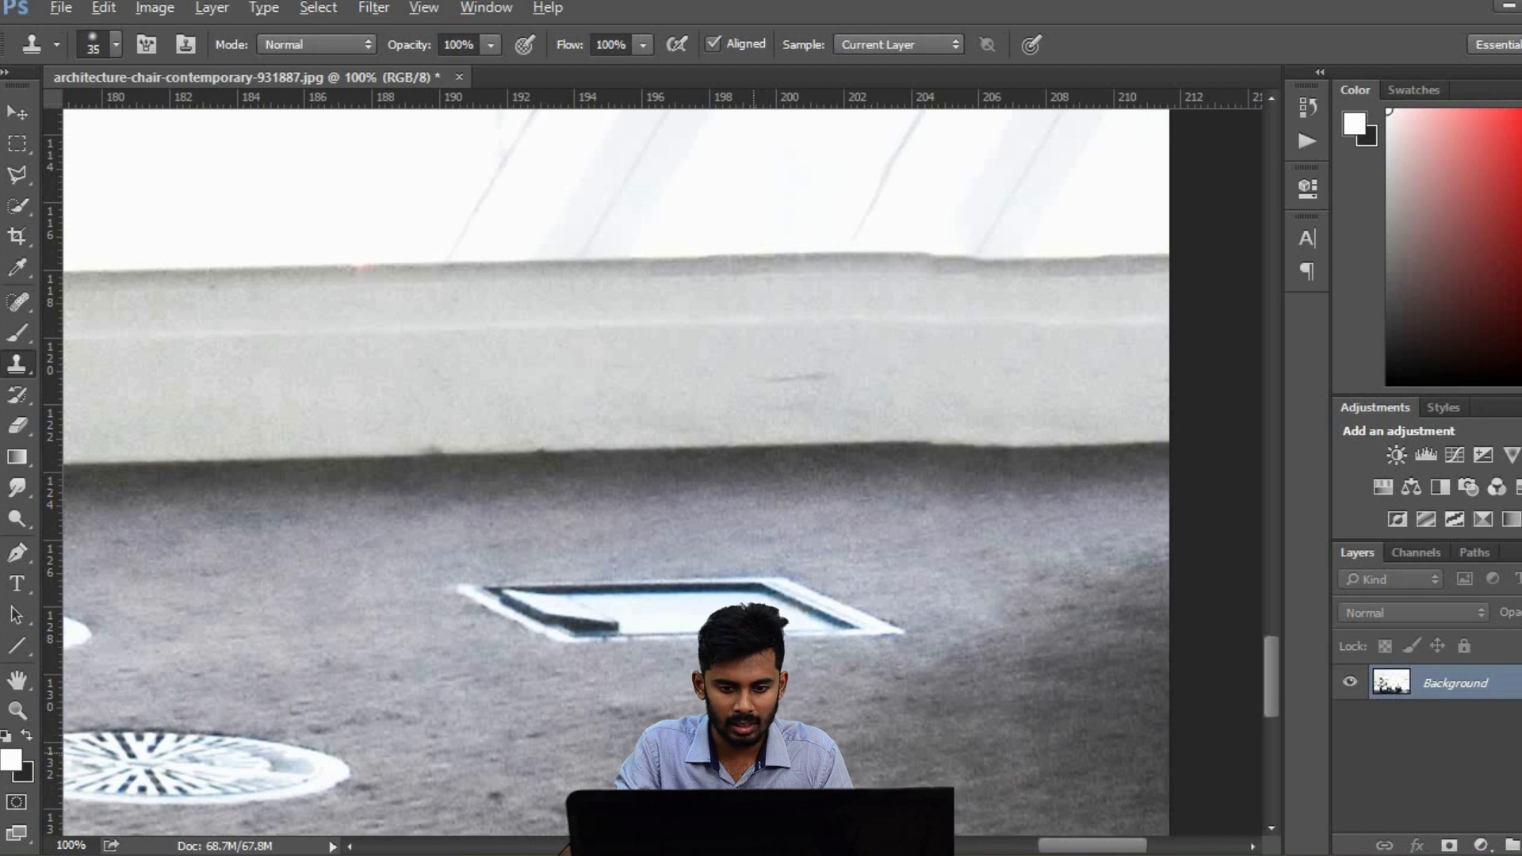
mouse_move(1083, 591)
left_mouse_down()
mouse_move(972, 599)
mouse_move(1062, 610)
mouse_move(1078, 634)
mouse_move(1131, 651)
left_mouse_up()
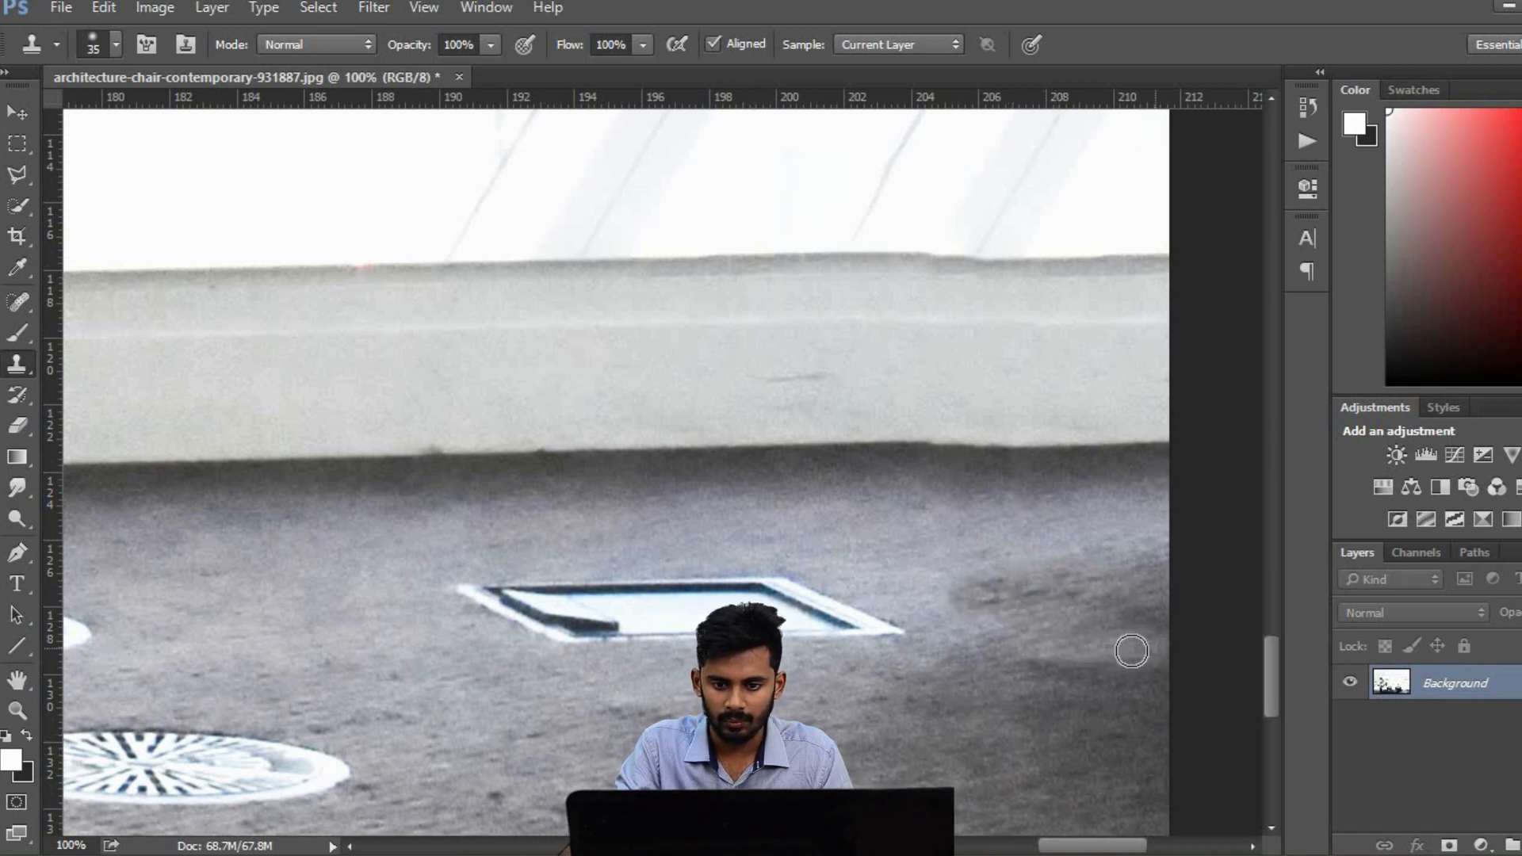
Examine the whole retouched photo to check how the area of the removed chair blends in
key("z")
left_click(831, 614, "alt")
left_click(837, 628, "alt")
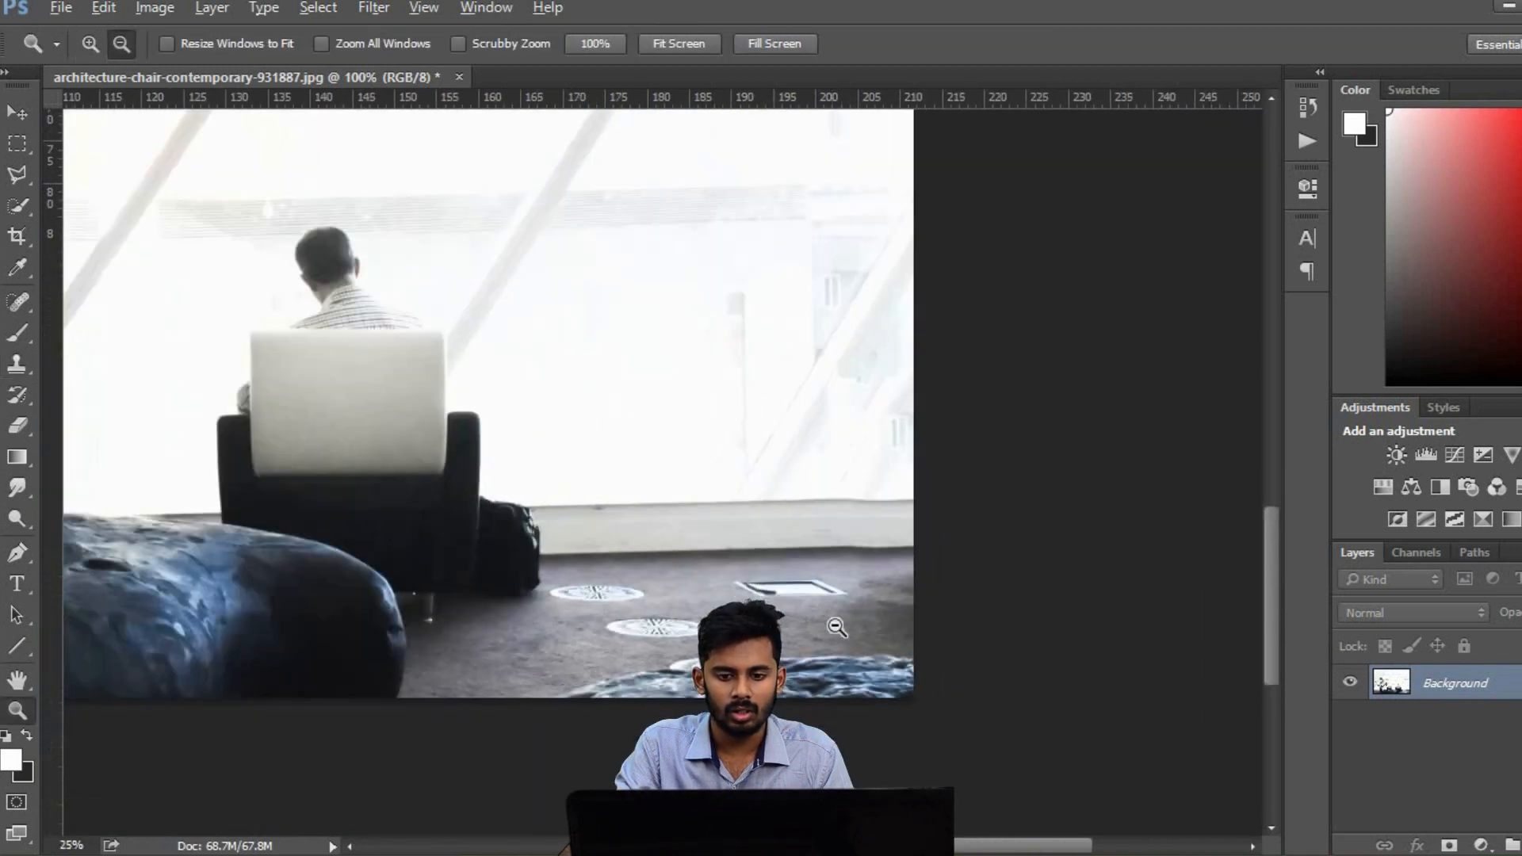
left_click(837, 627, "alt")
left_click(854, 652, "alt")
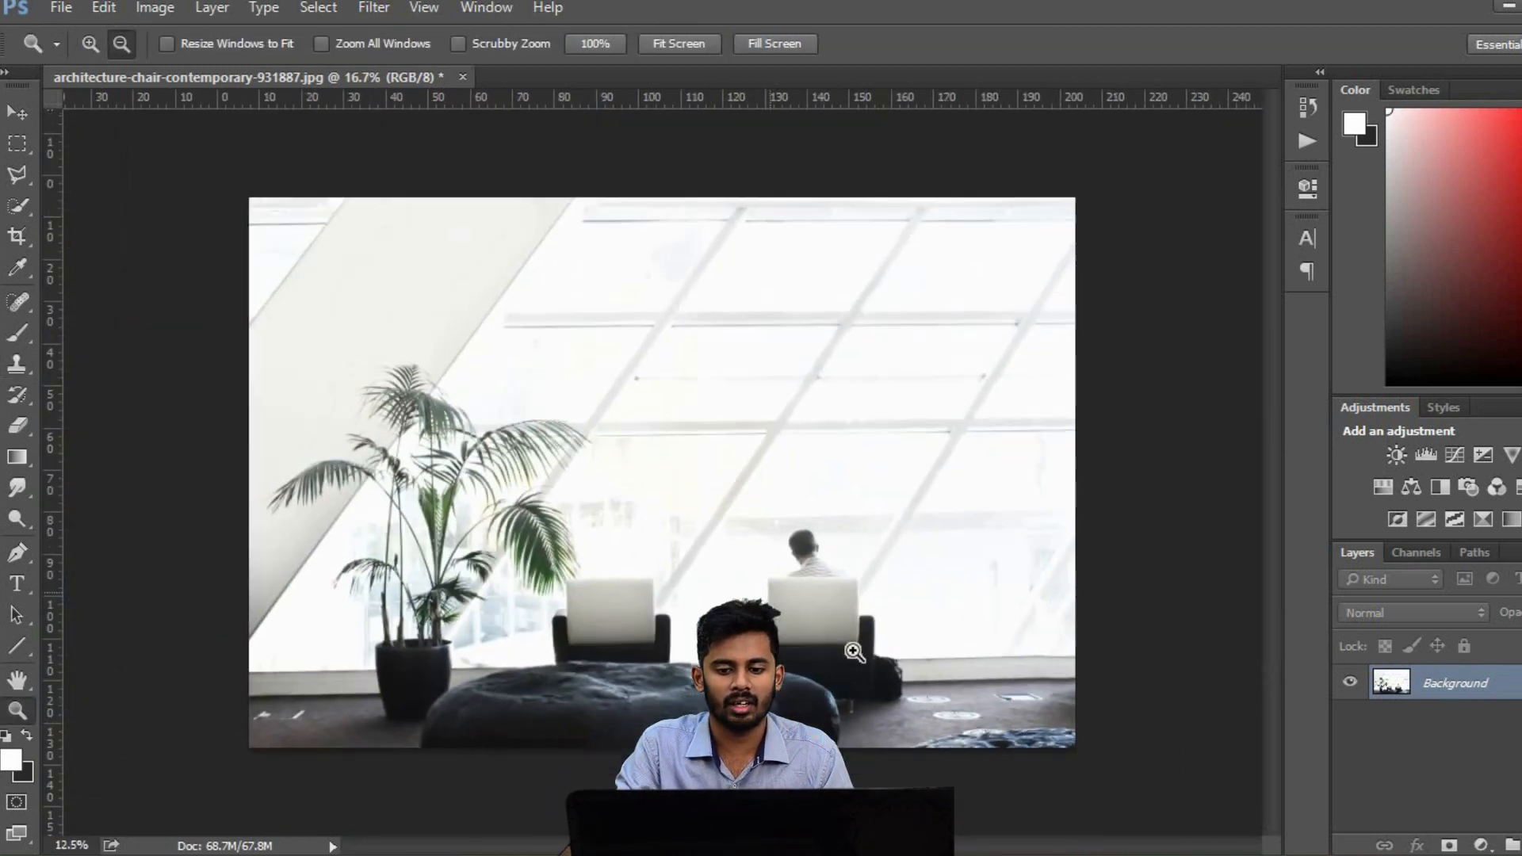
left_click(844, 635, "alt")
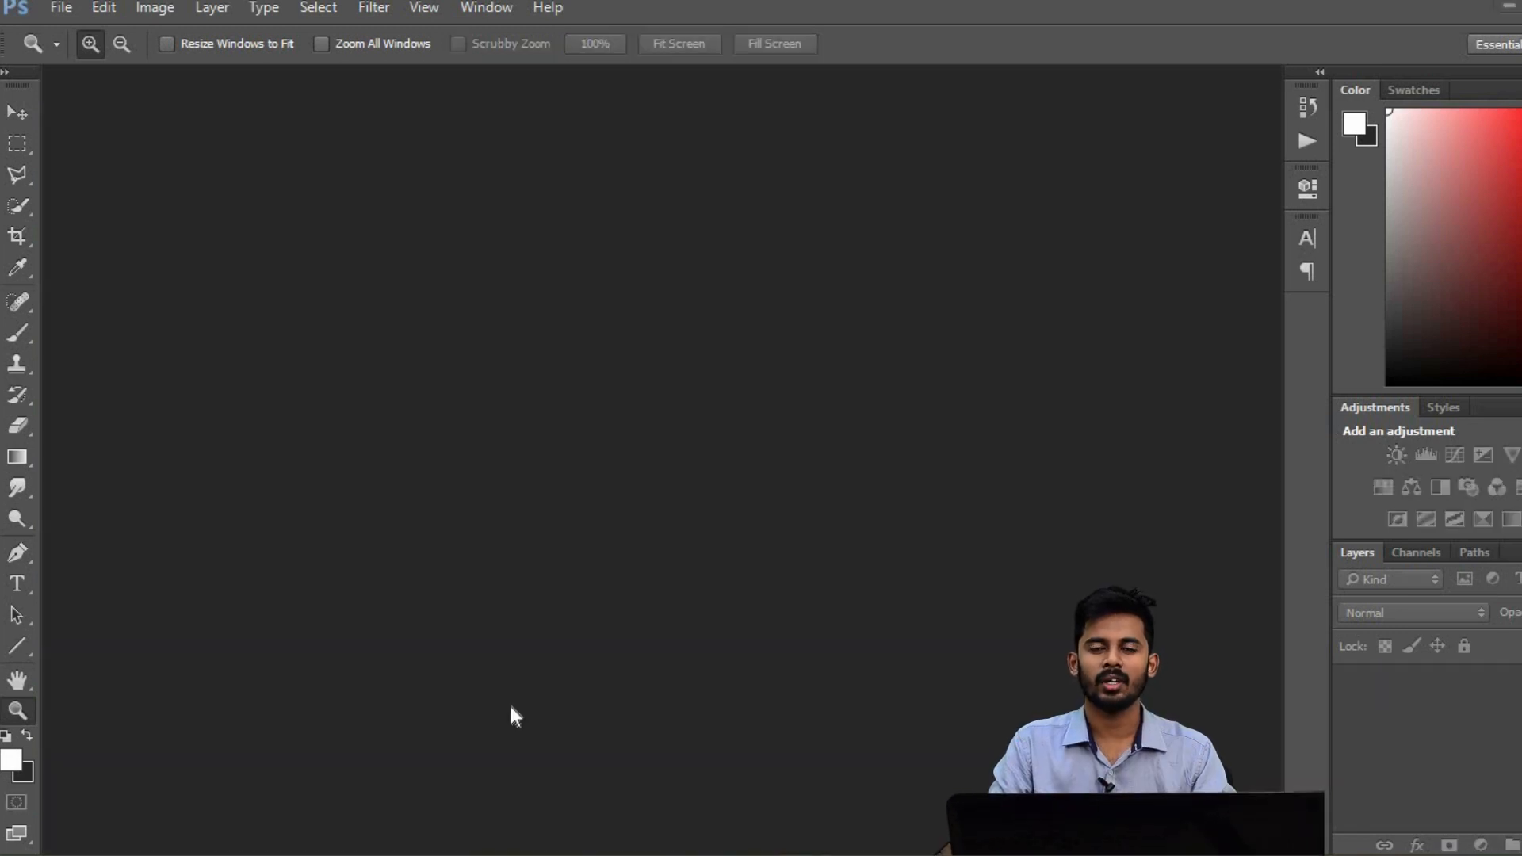
Open the photo 6I0A4029.JPG from the photoshop objects folder
left_click(61, 9)
left_click(73, 65)
left_click(325, 246)
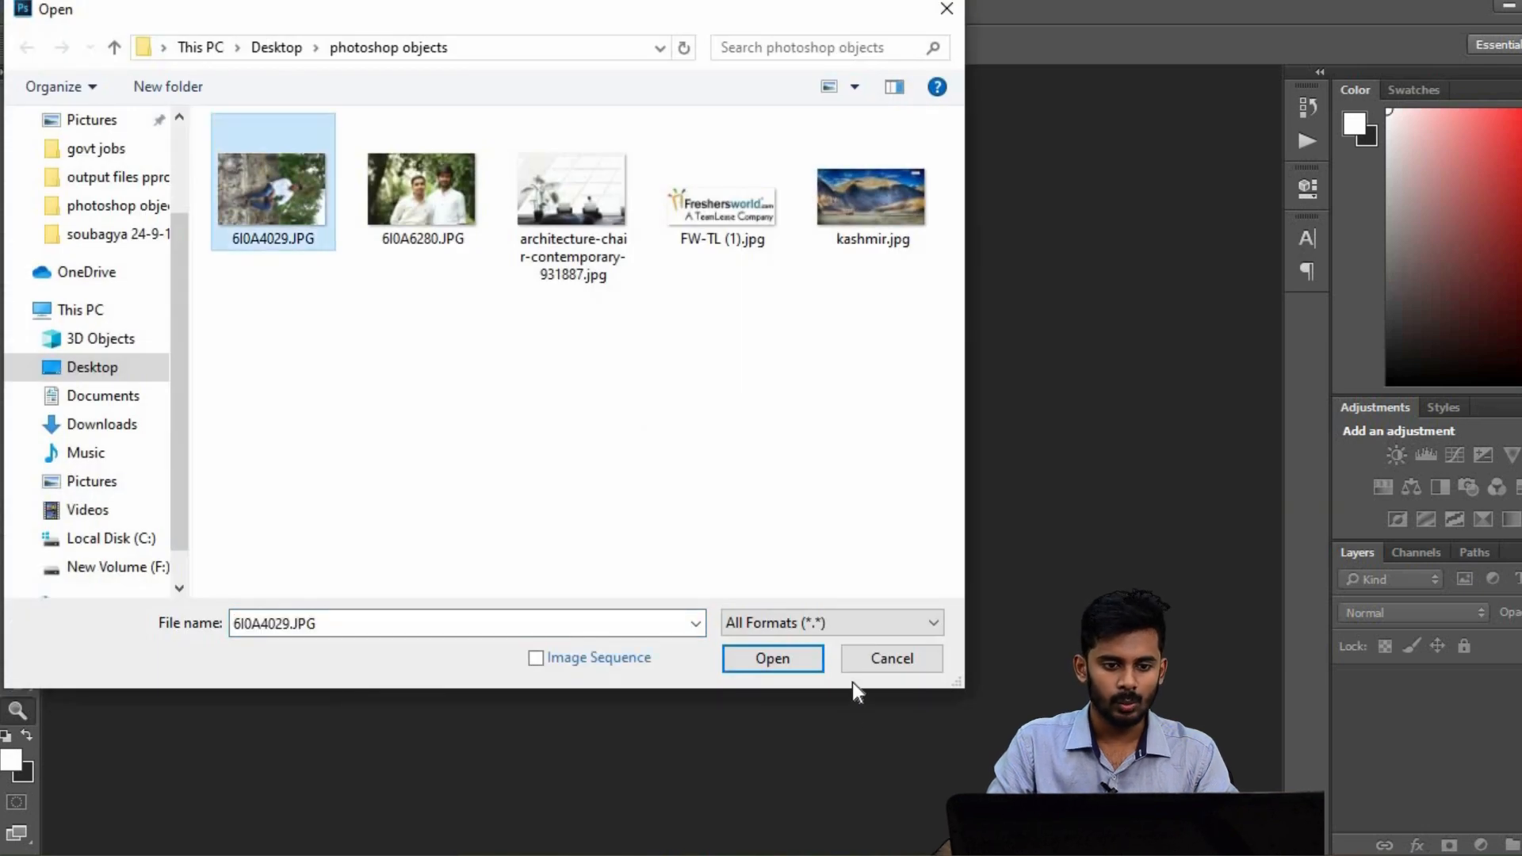
left_click(772, 658)
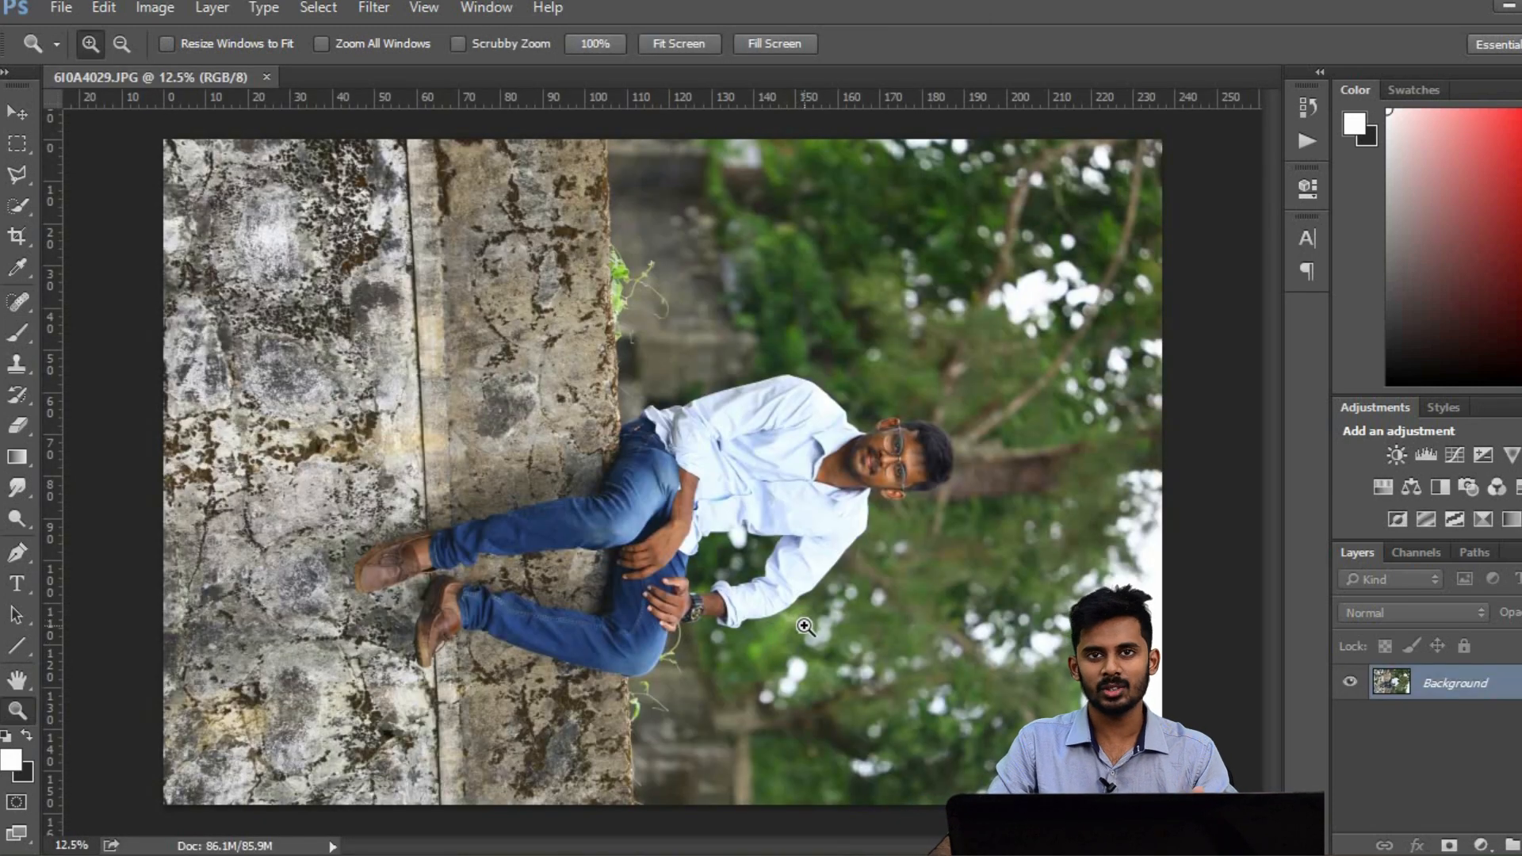
Rotate the whole image 90° counter clockwise so the seated man is upright
left_click(164, 8)
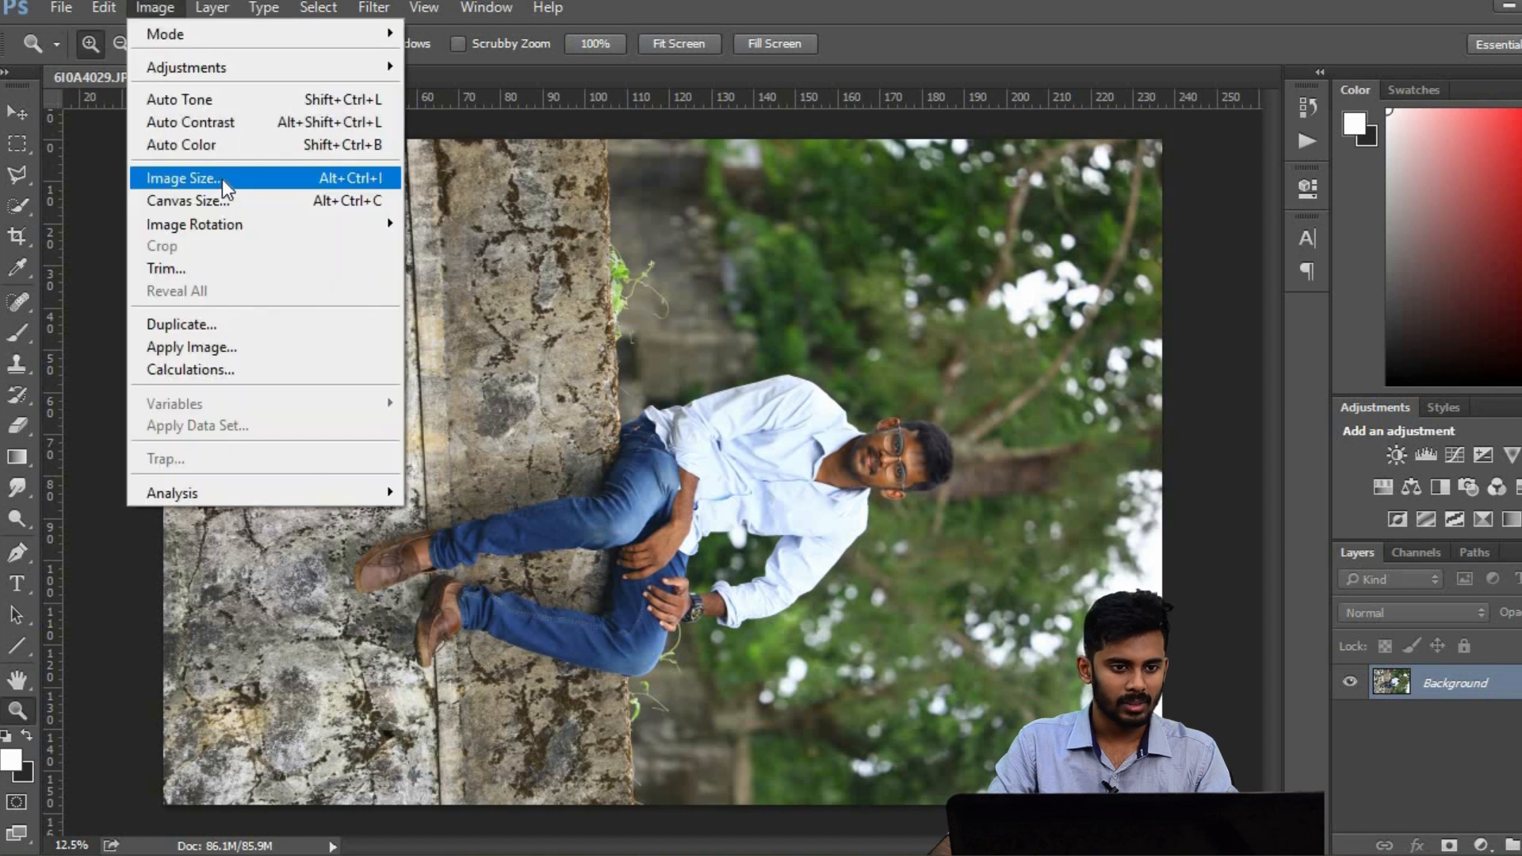
mouse_move(239, 225)
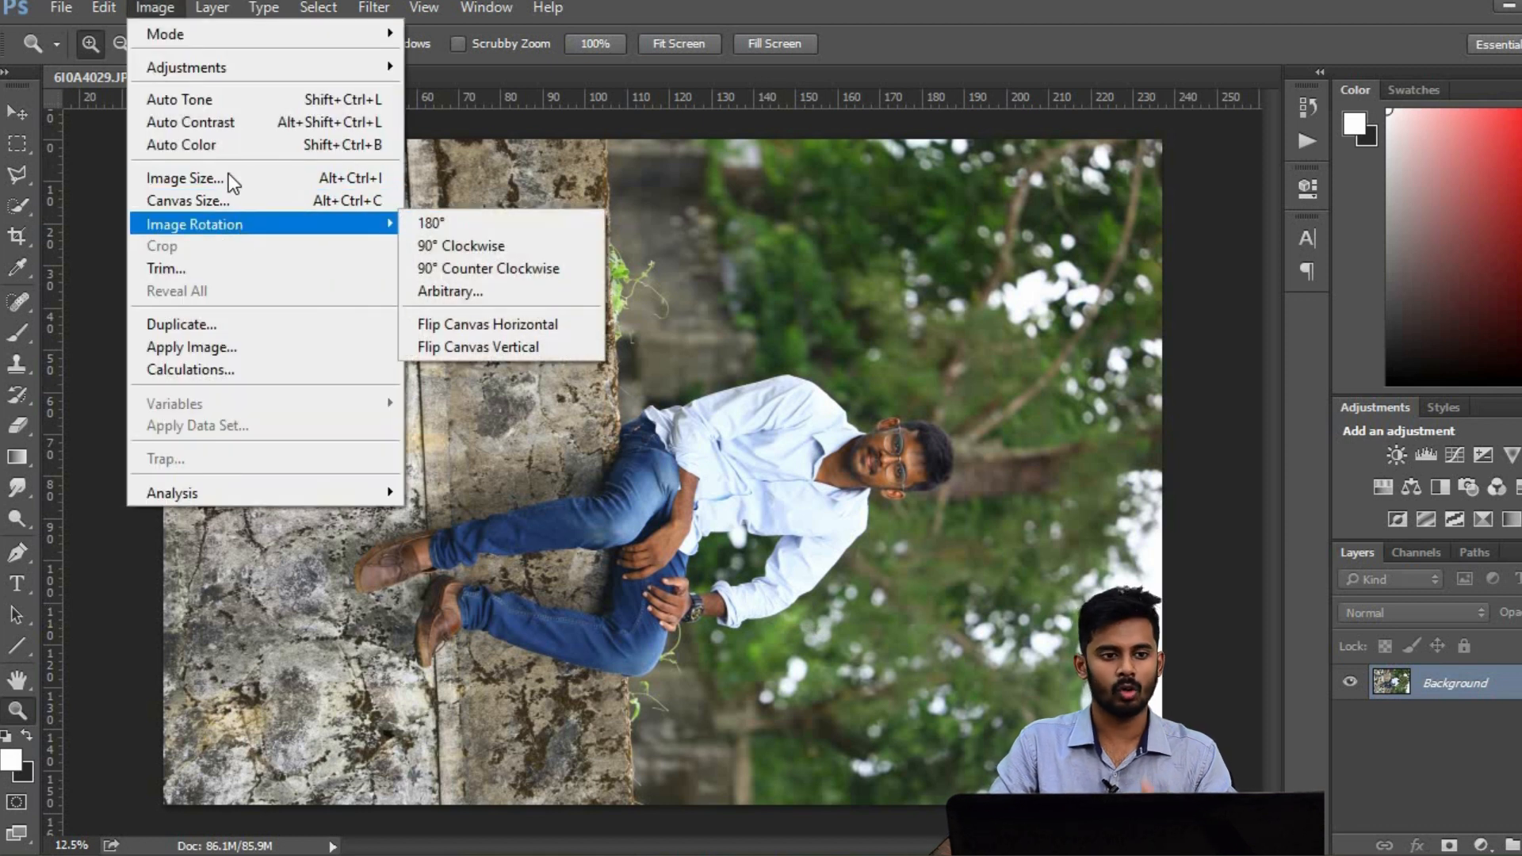
left_click(154, 10)
left_click(155, 11)
mouse_move(202, 230)
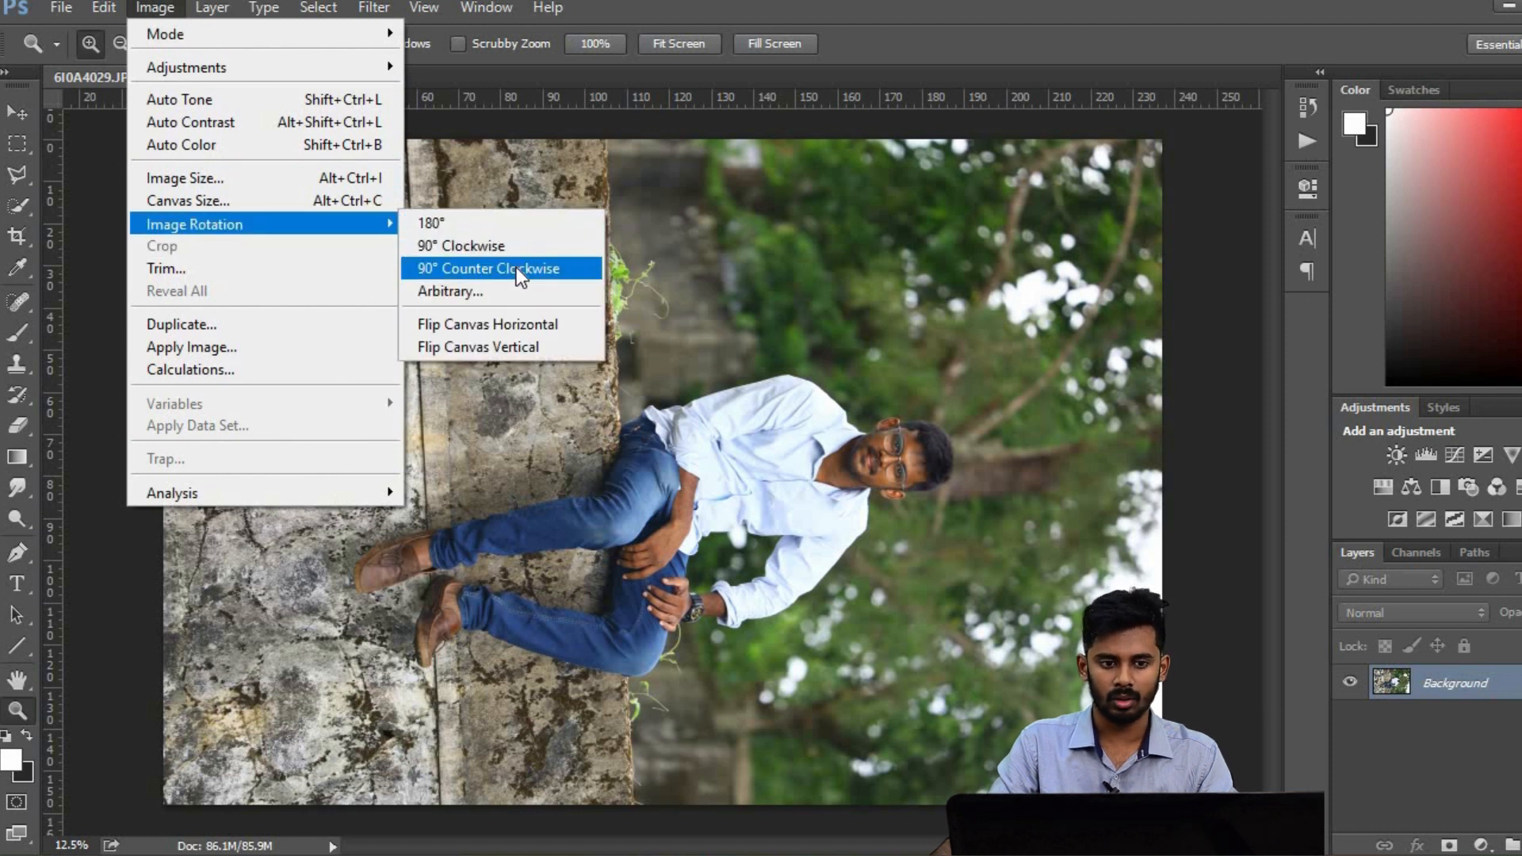
left_click(520, 272)
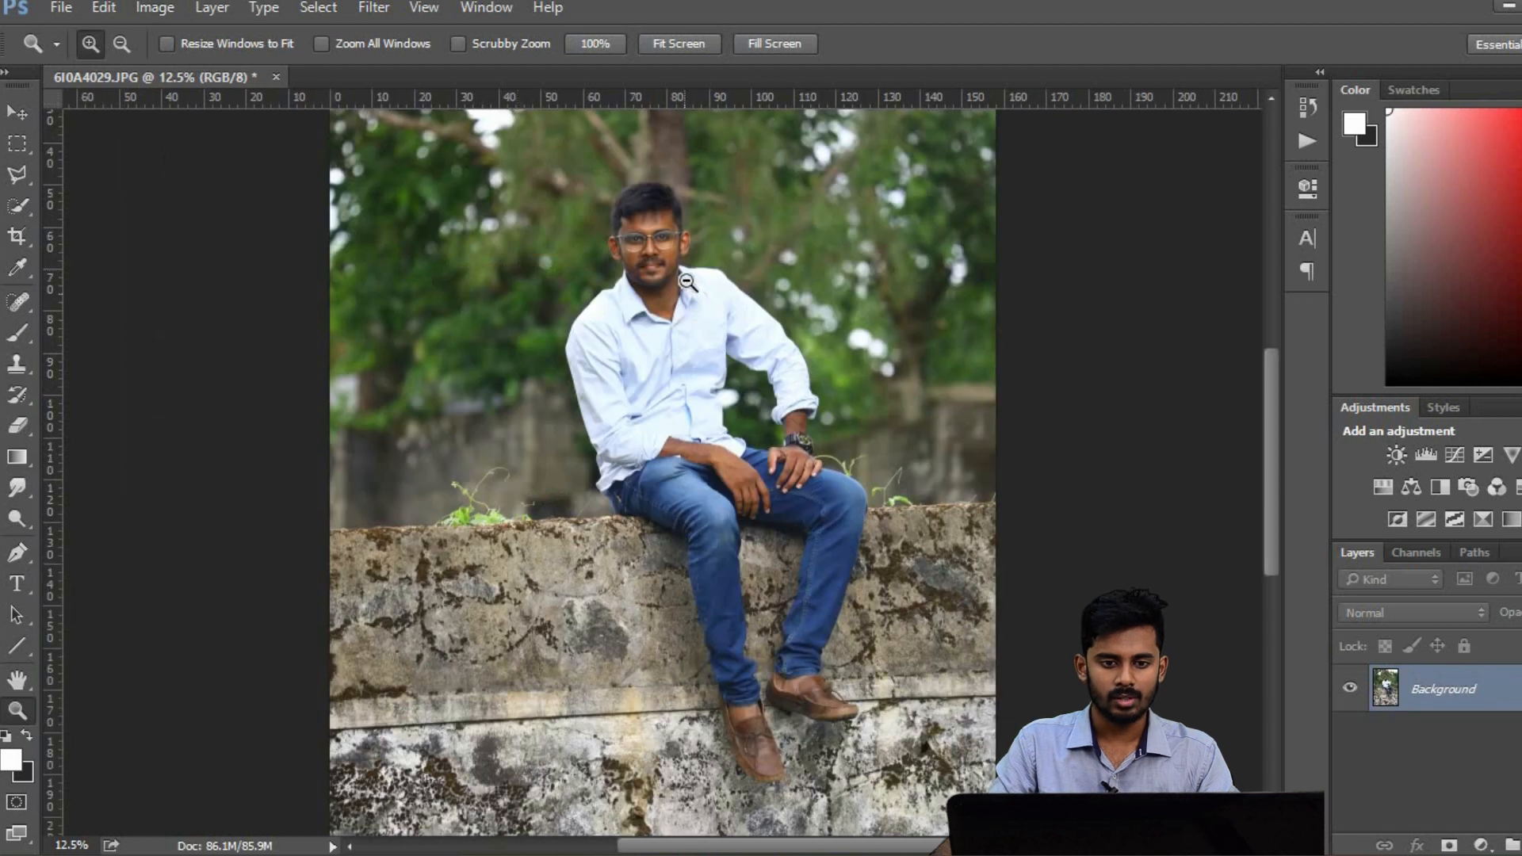
scroll(687, 281, "up", 5)
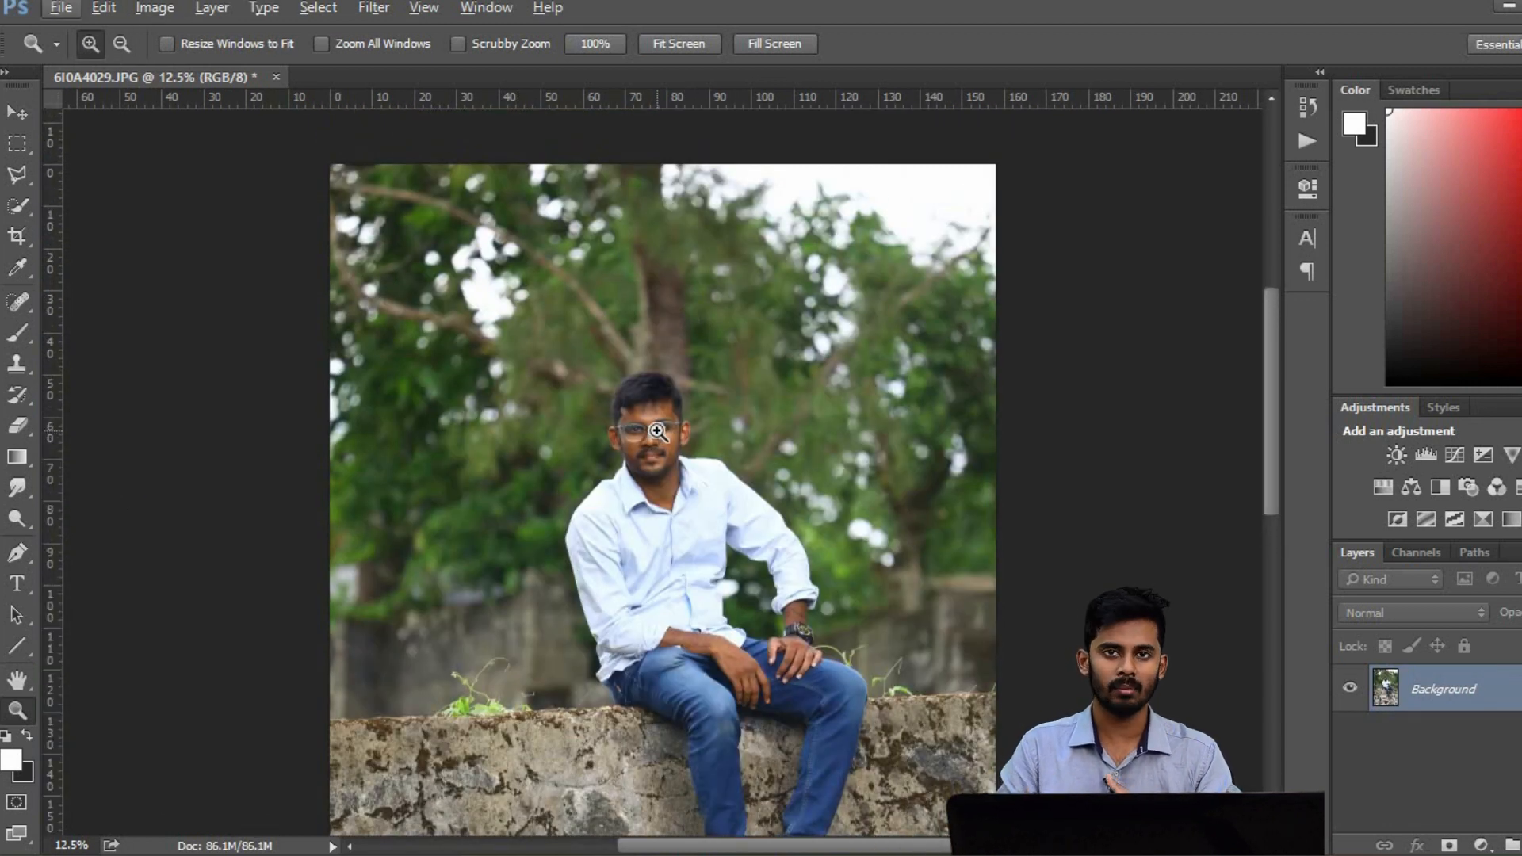
Add a text layer reading "text" in the upper part of the photo with the Type Tool
key("t")
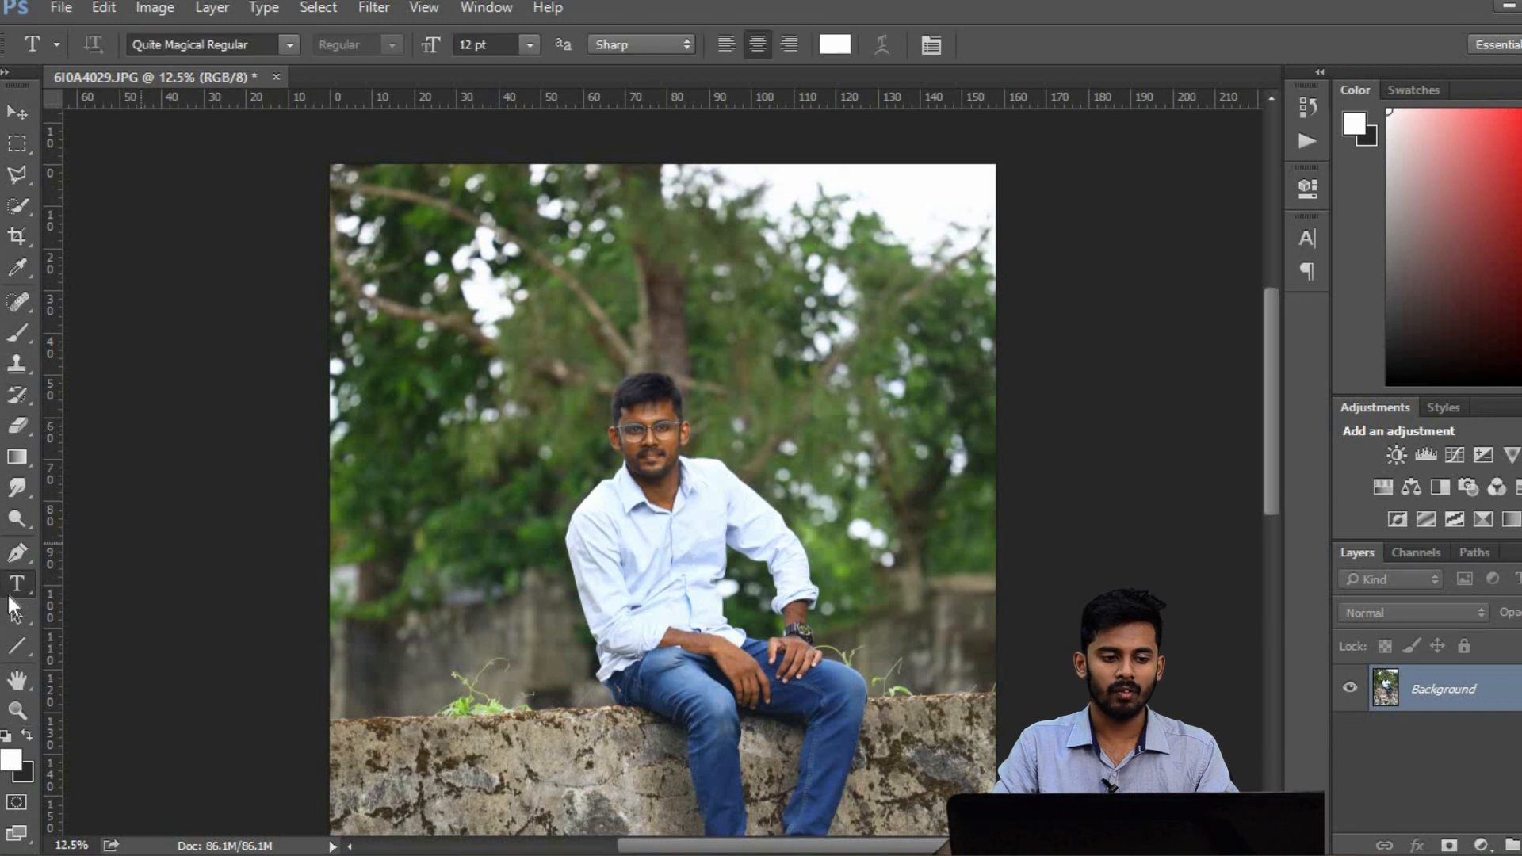
left_click(1072, 325)
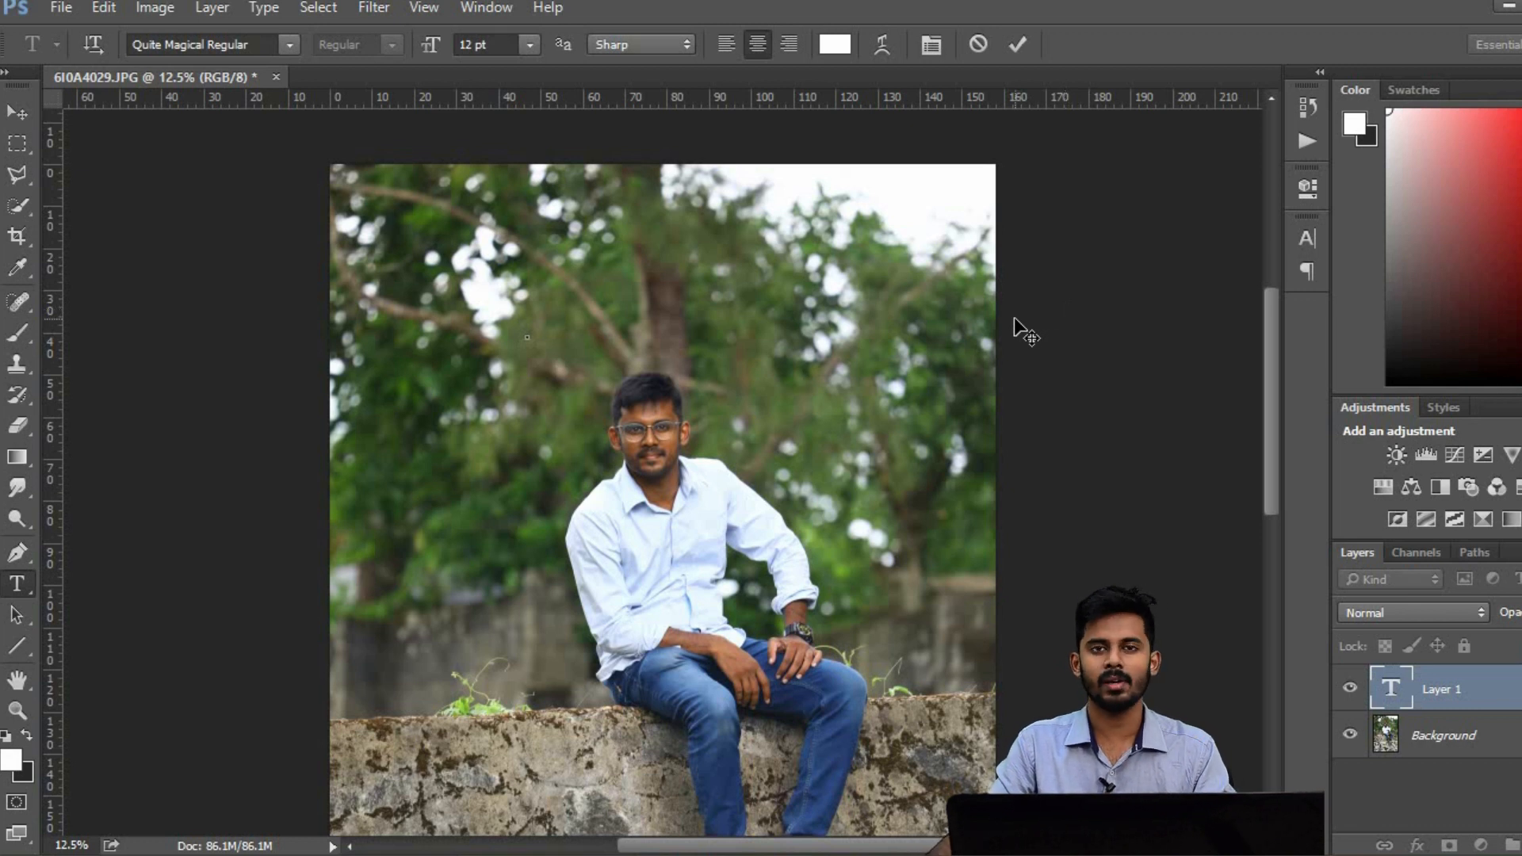
left_click(26, 113)
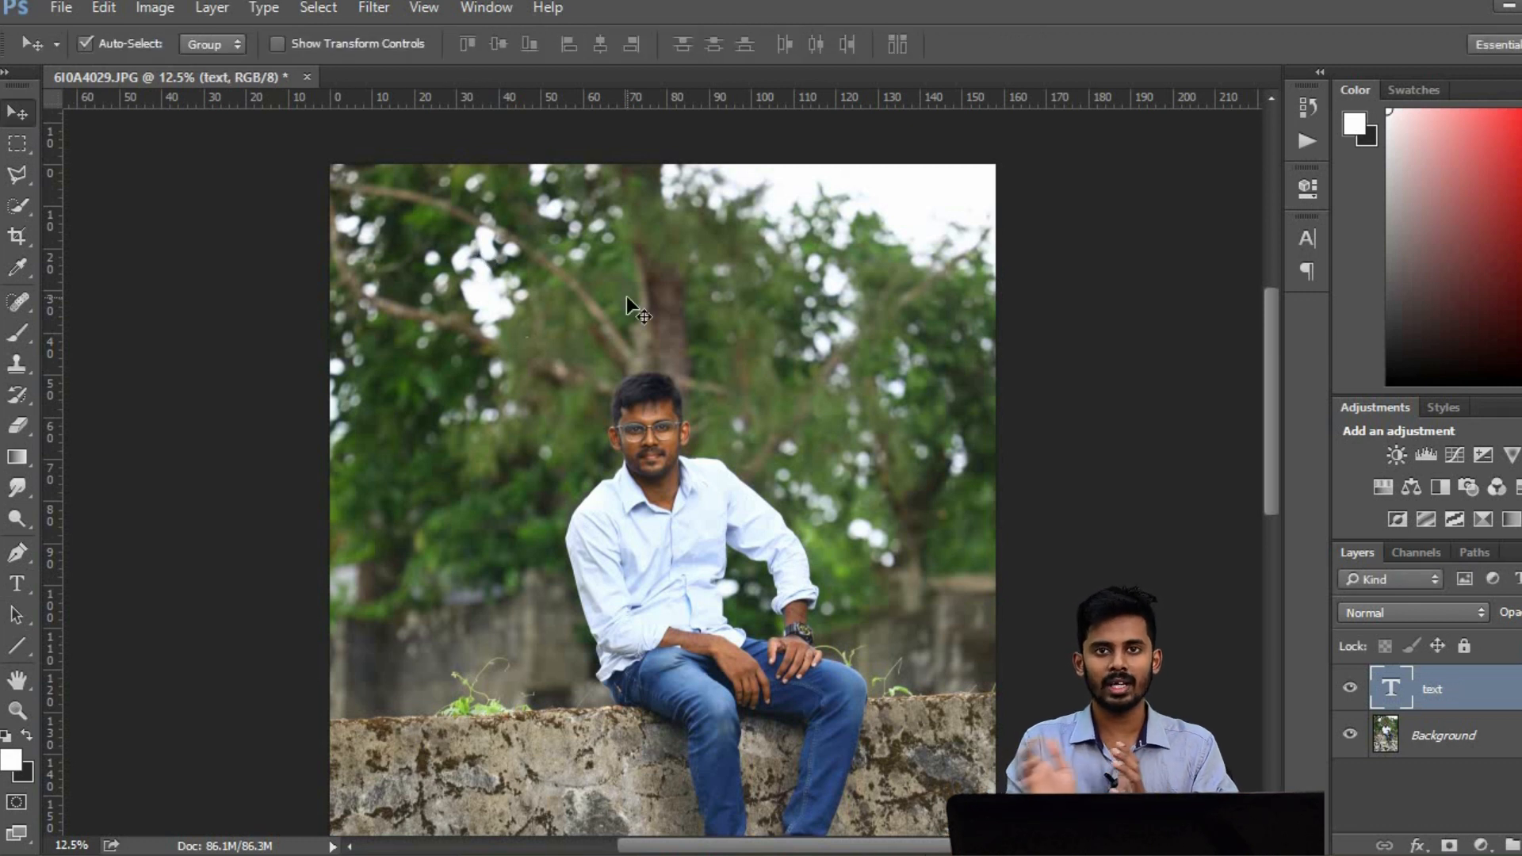
Free Transform the tiny text to about 11173% of its size and place it just above the man's head
key("ctrl+t")
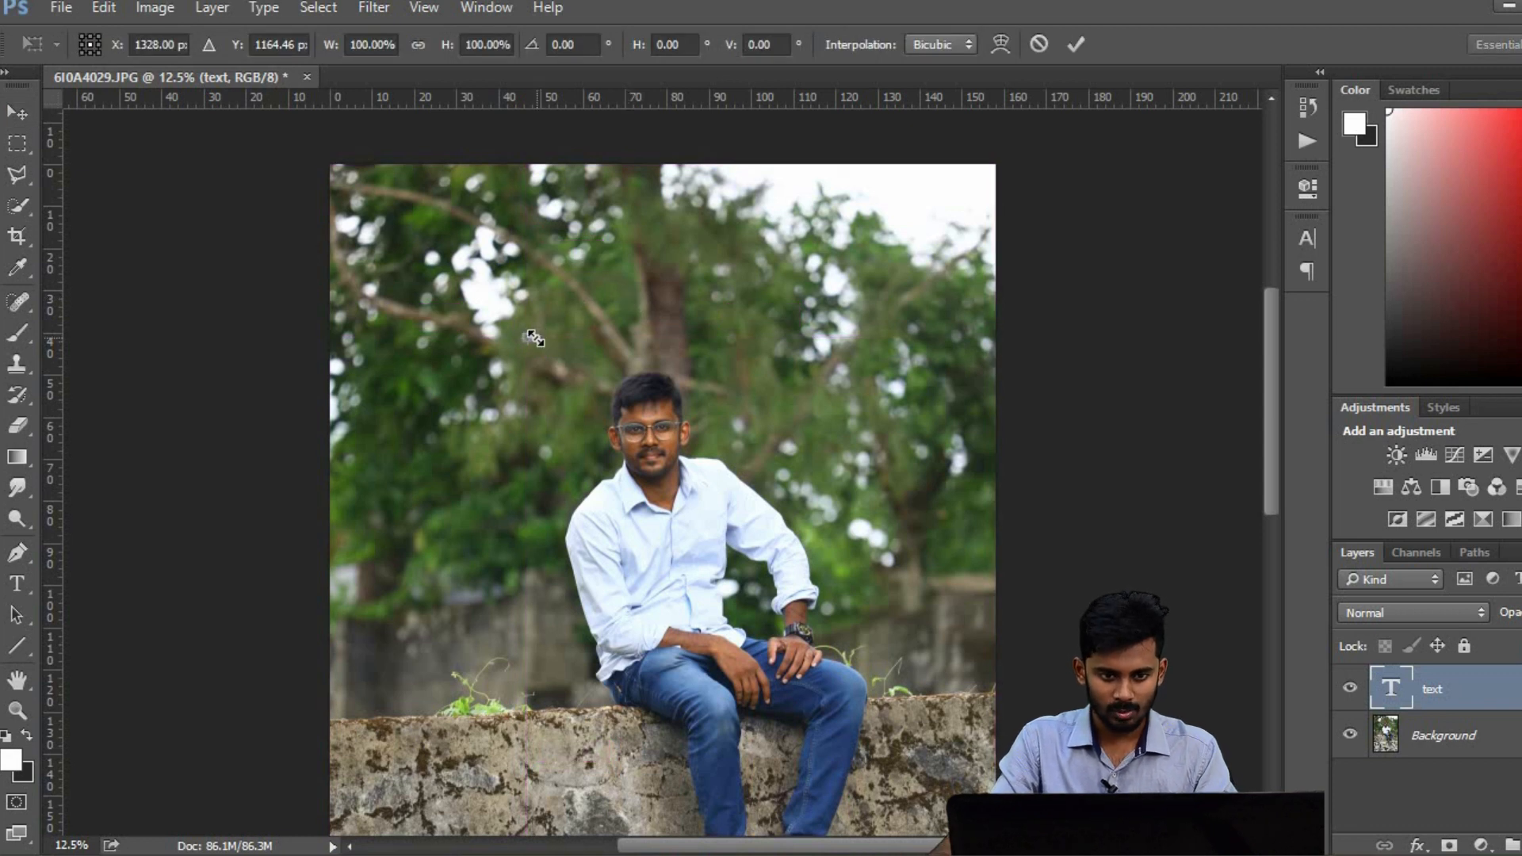
left_click_drag(558, 330, 868, 200)
left_click_drag(726, 277, 726, 341)
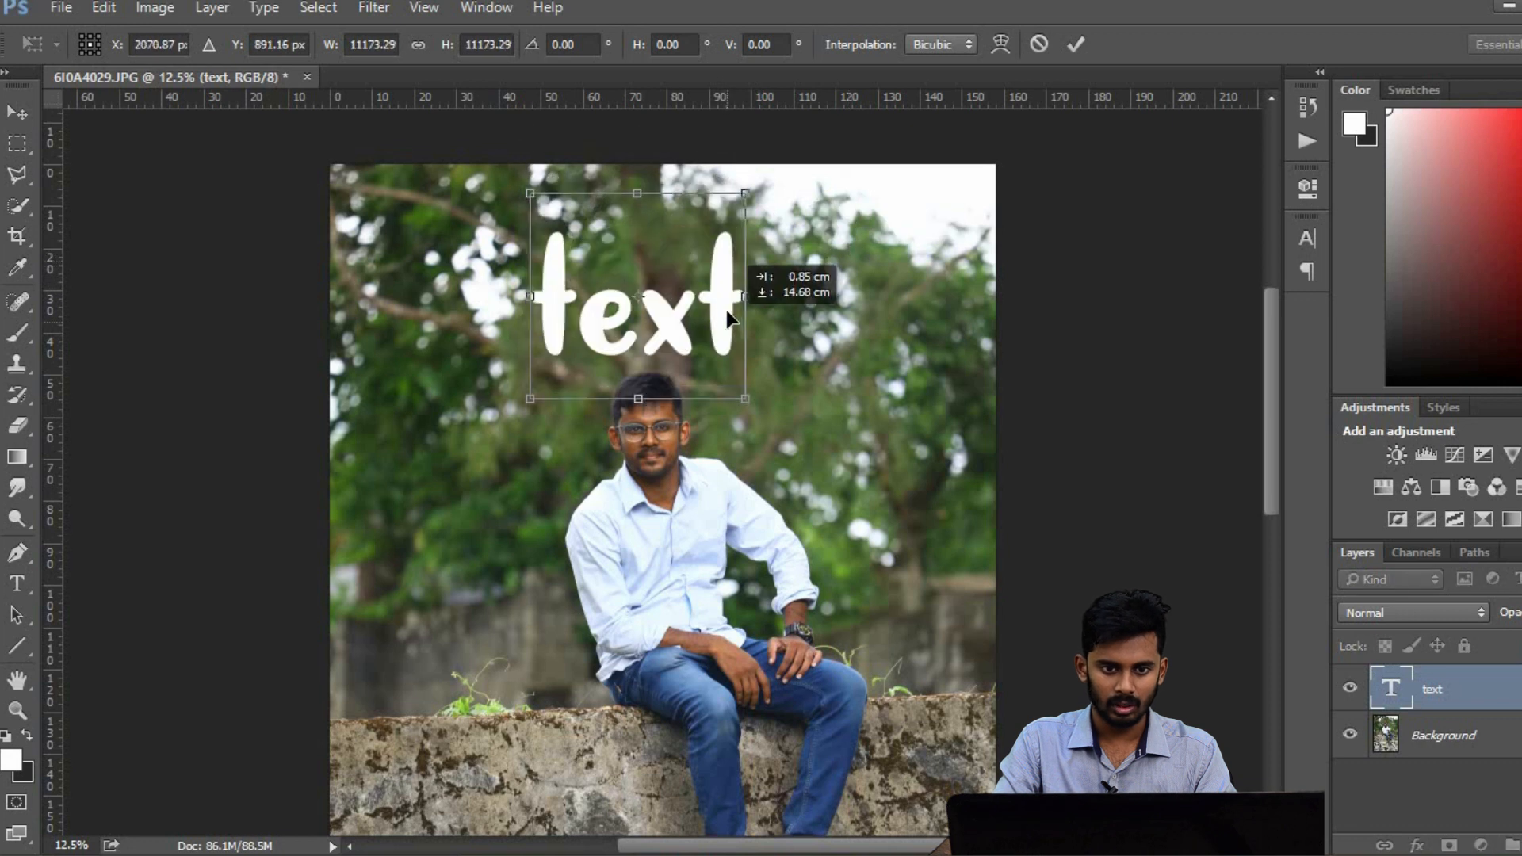
key("Return")
Change the font of the text above the man's head to Montserrat Bold
left_click(18, 583)
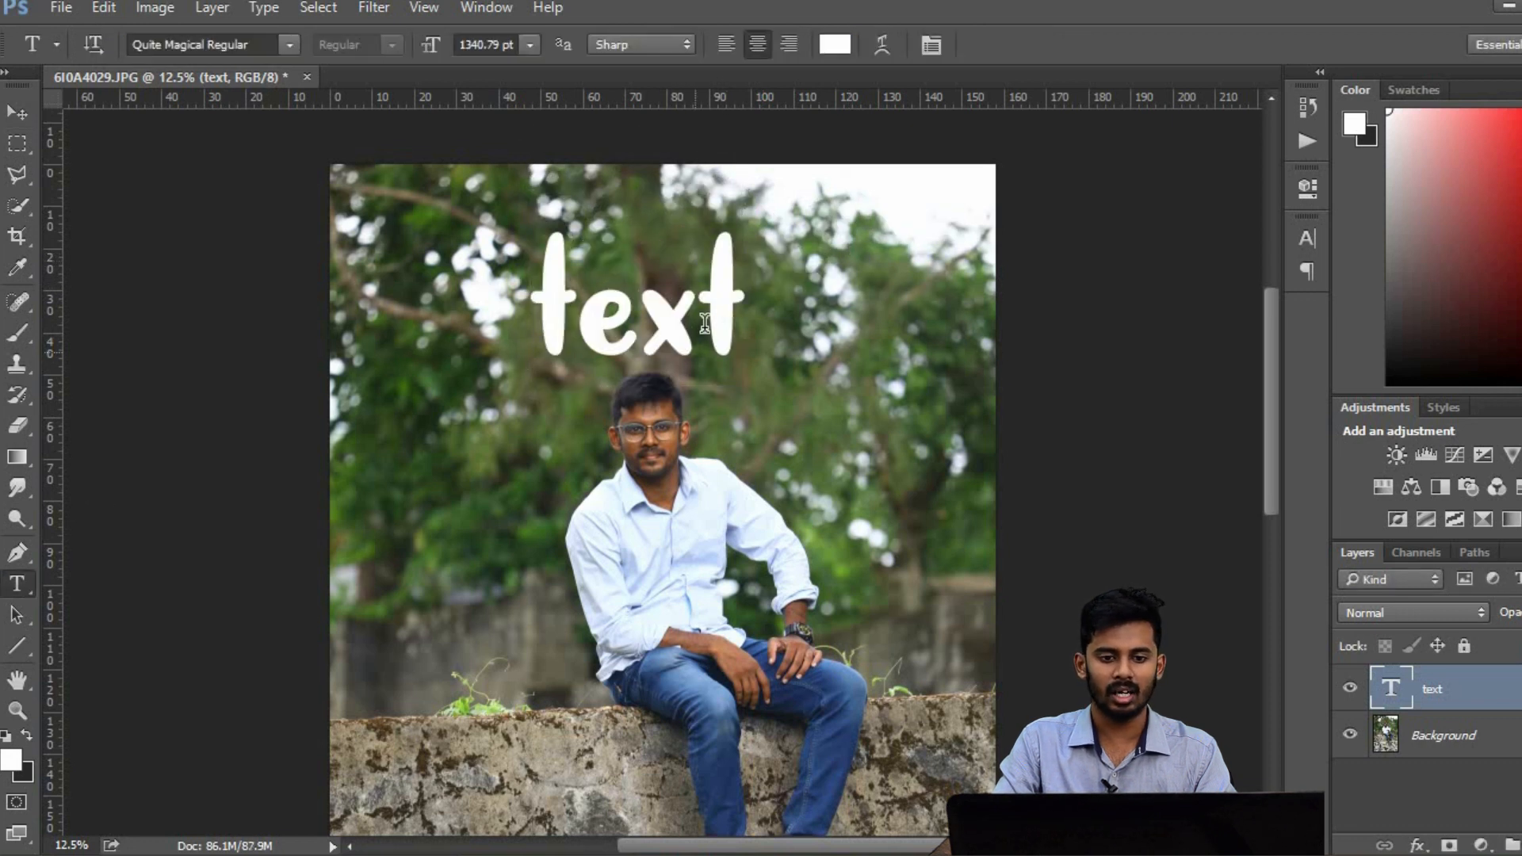
key("Return")
type("mont")
left_click(494, 117)
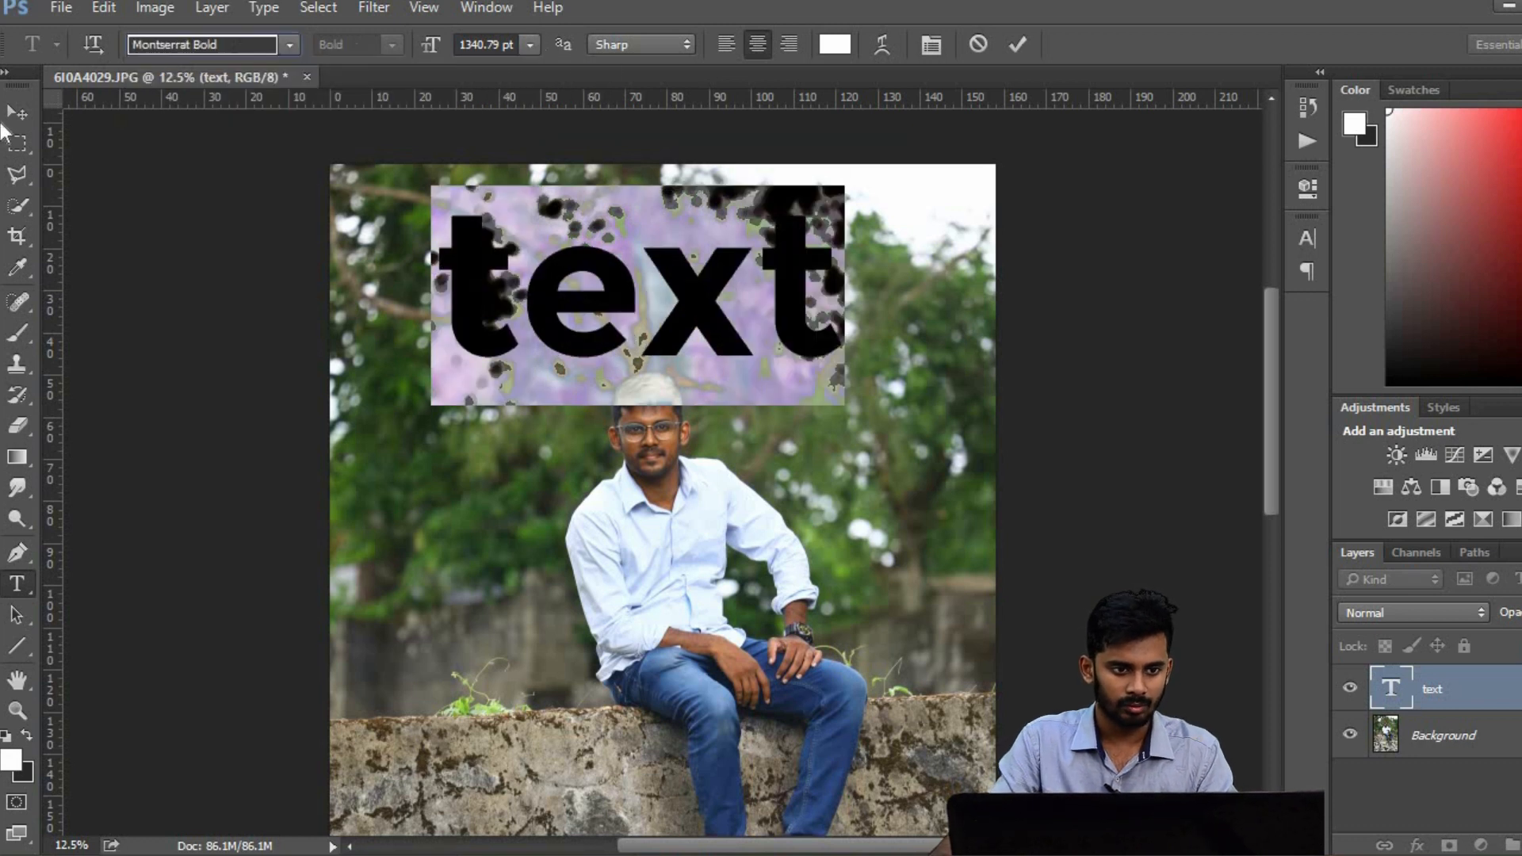
key("ctrl+Return")
key("v")
Select the whole word "text" and apply the All Caps character style to it
left_click(21, 596)
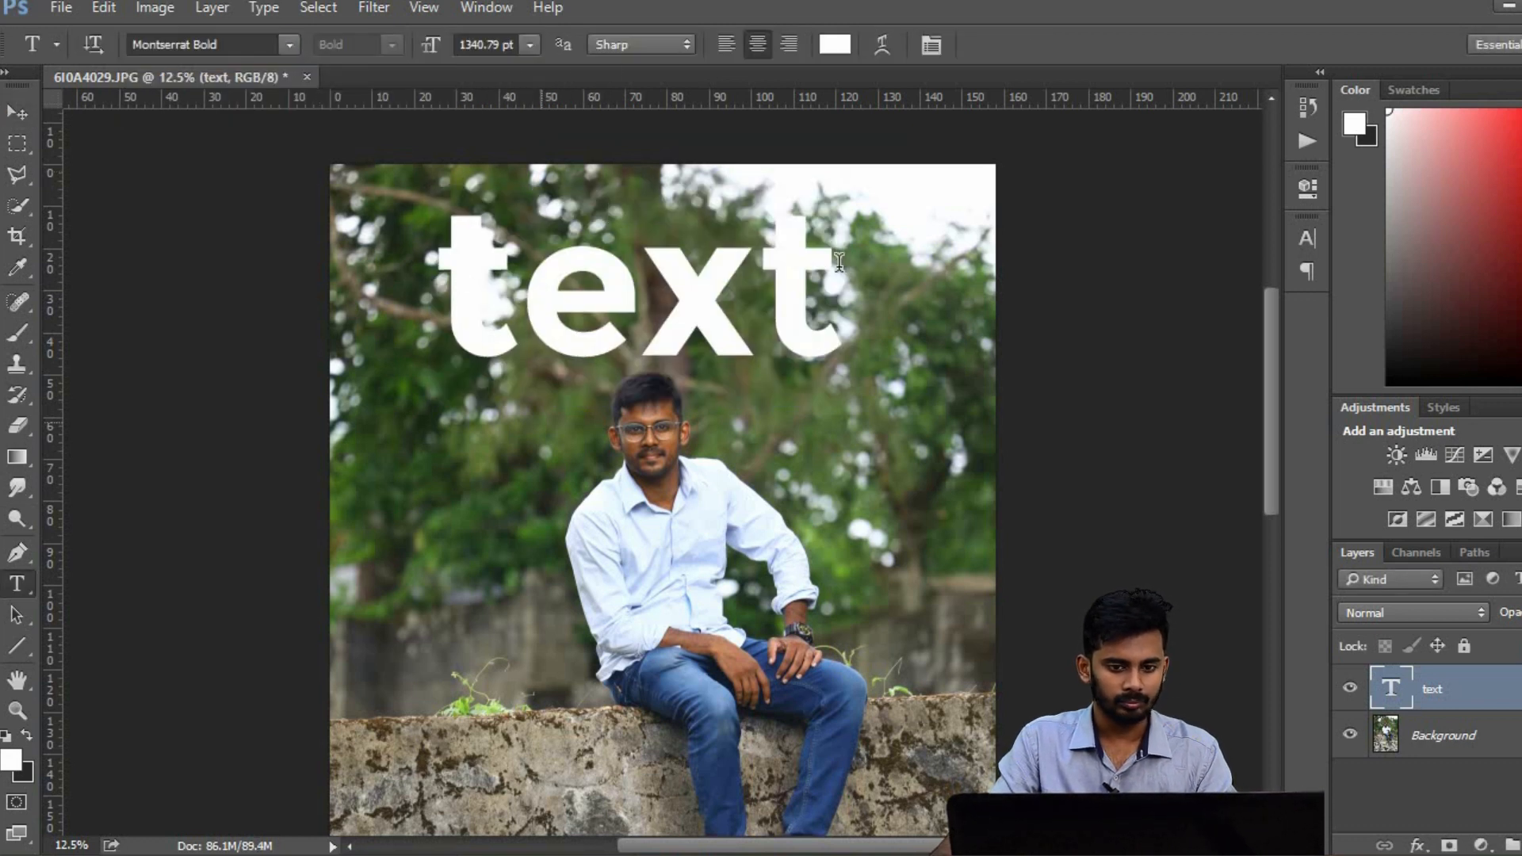
double_click(763, 293)
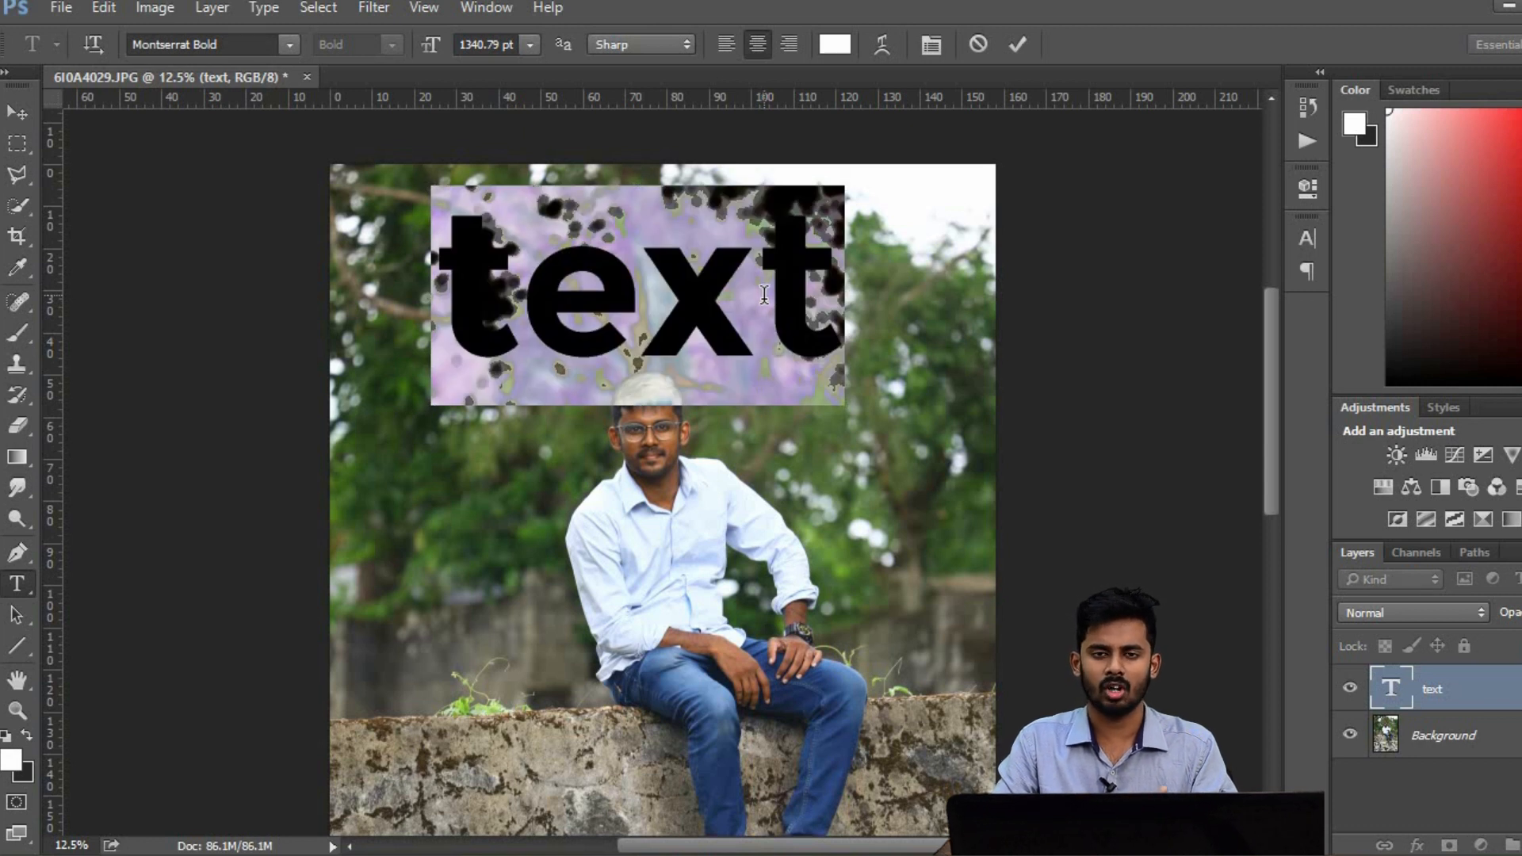
left_click(1300, 241)
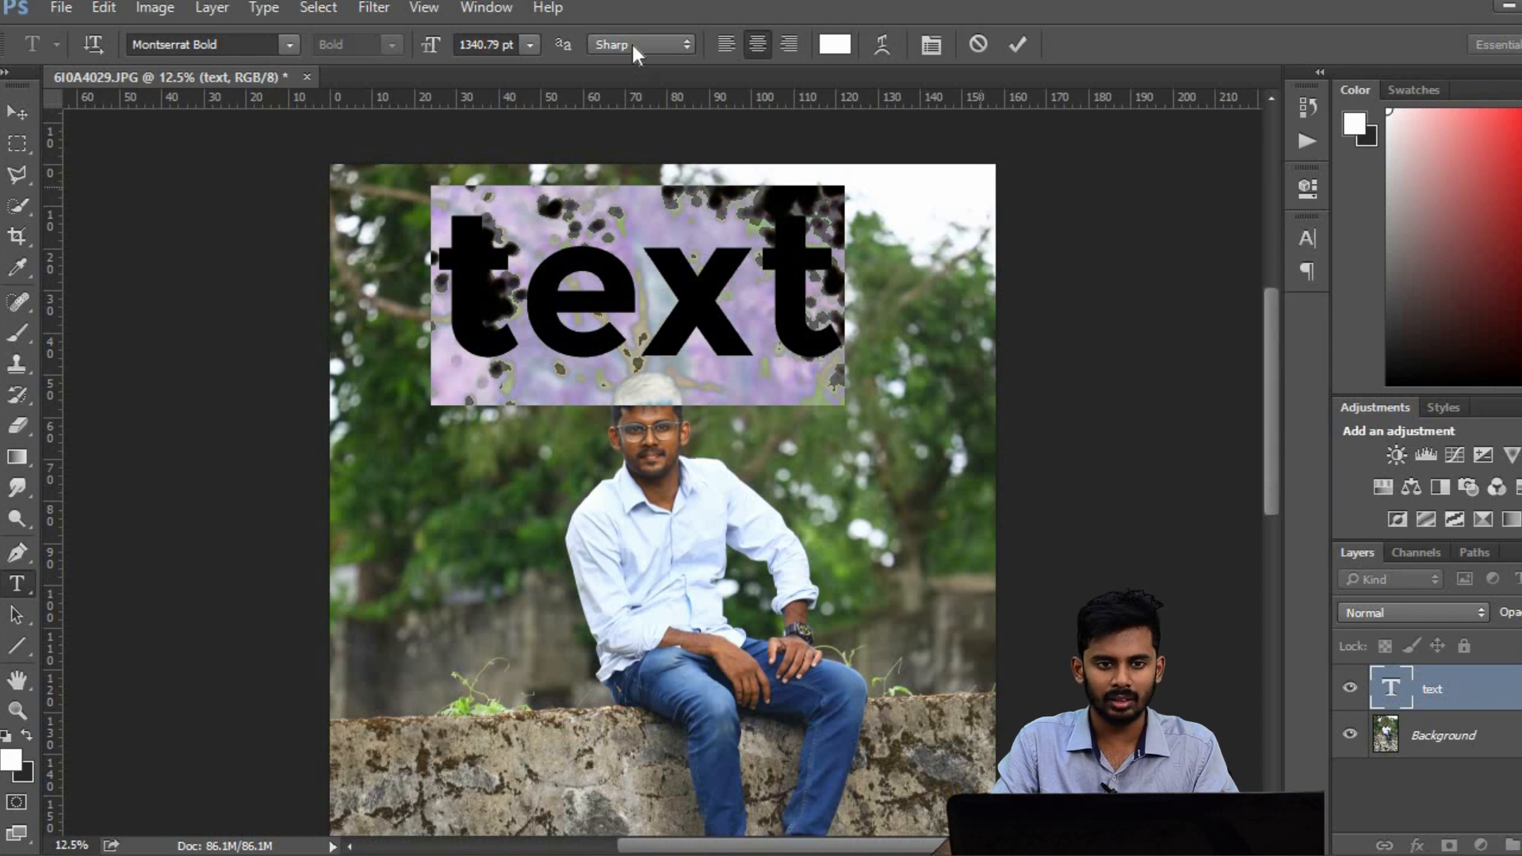
left_click(489, 10)
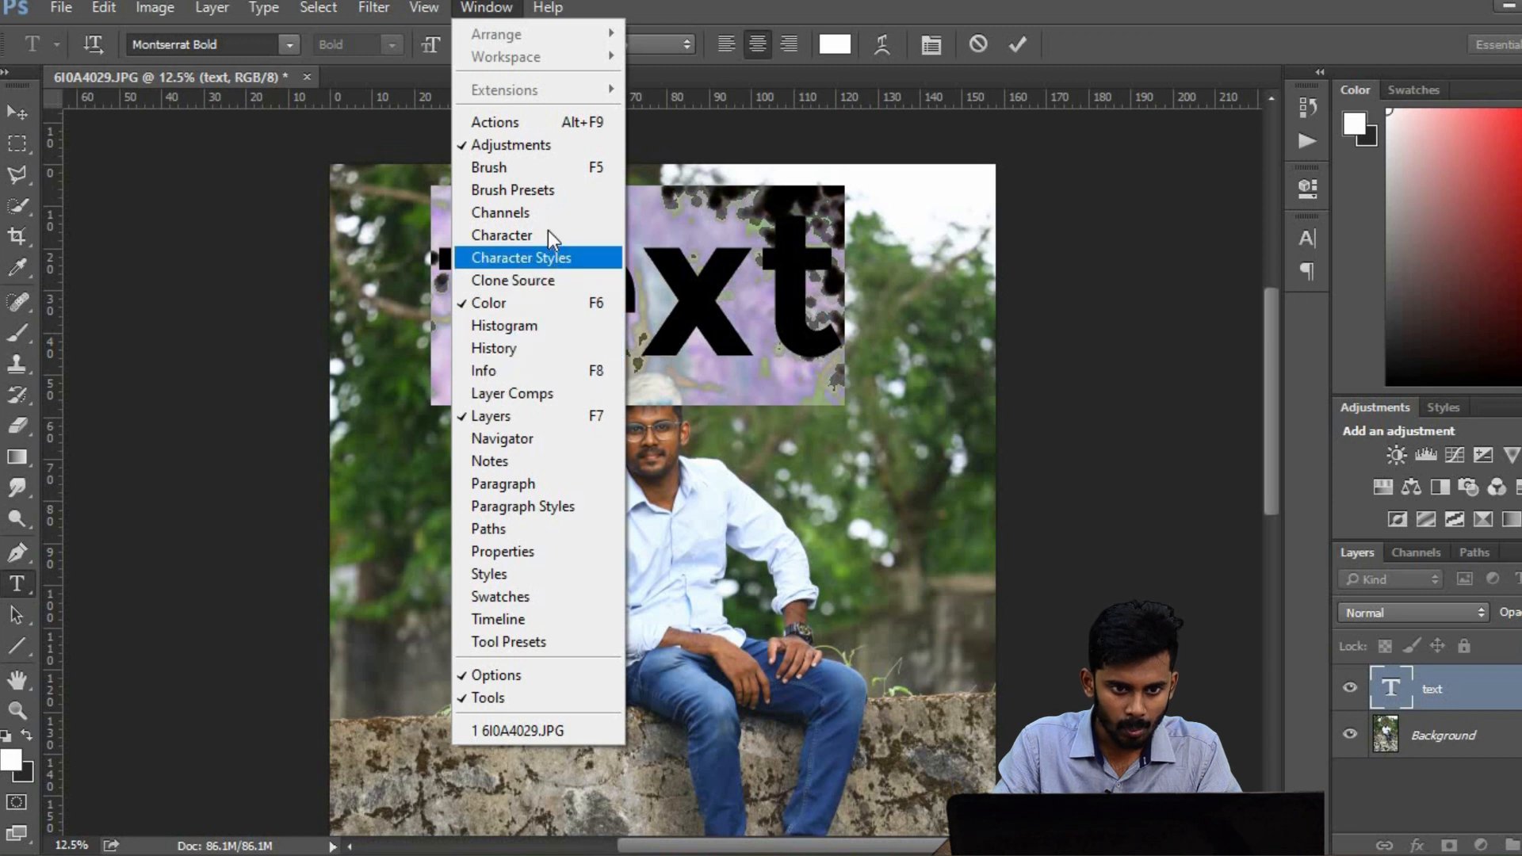
left_click(1306, 236)
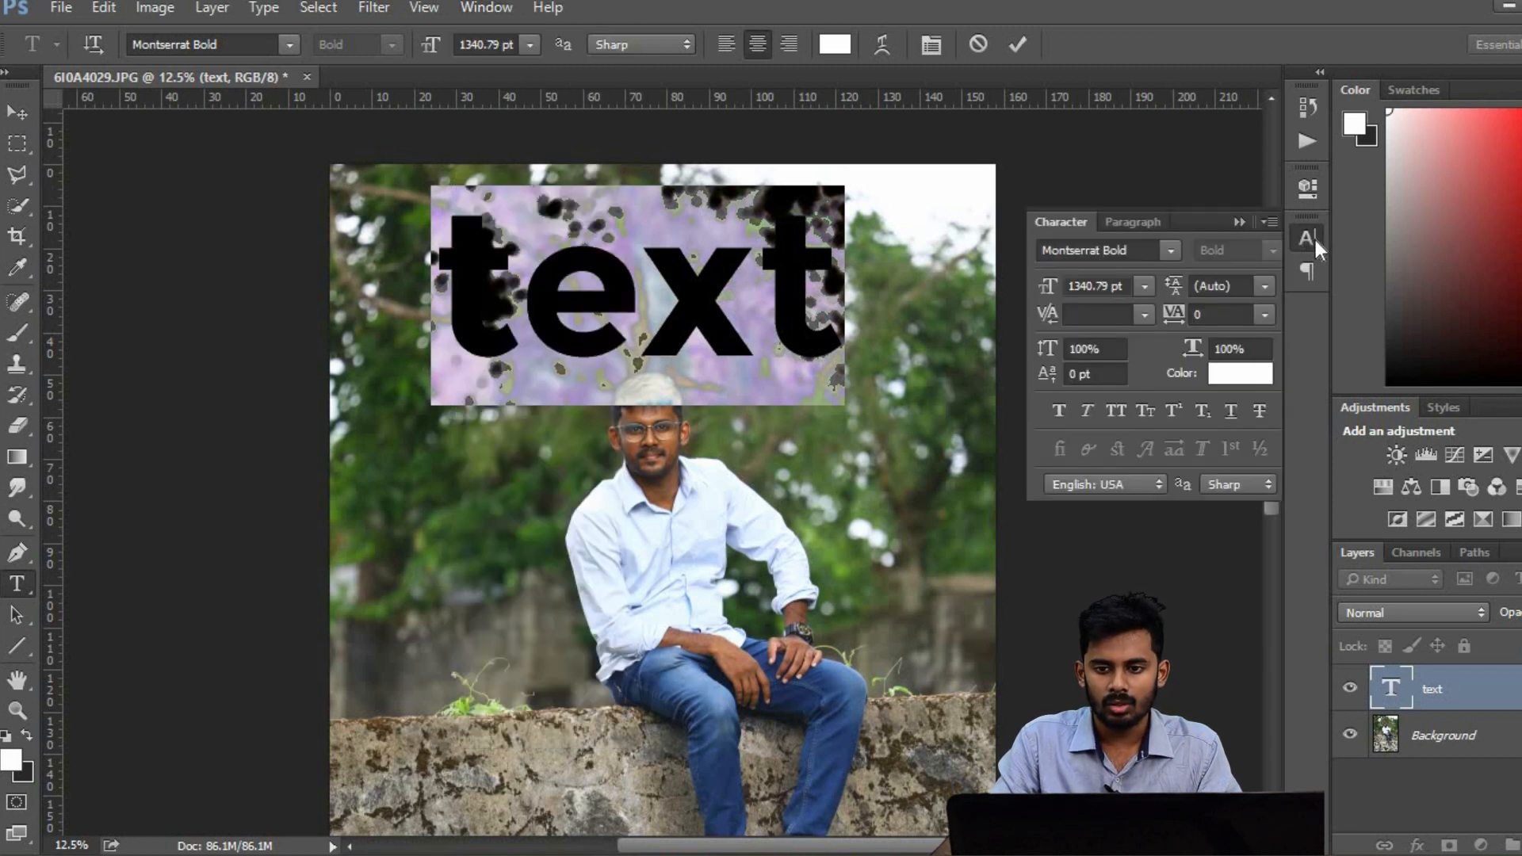
left_click(1115, 415)
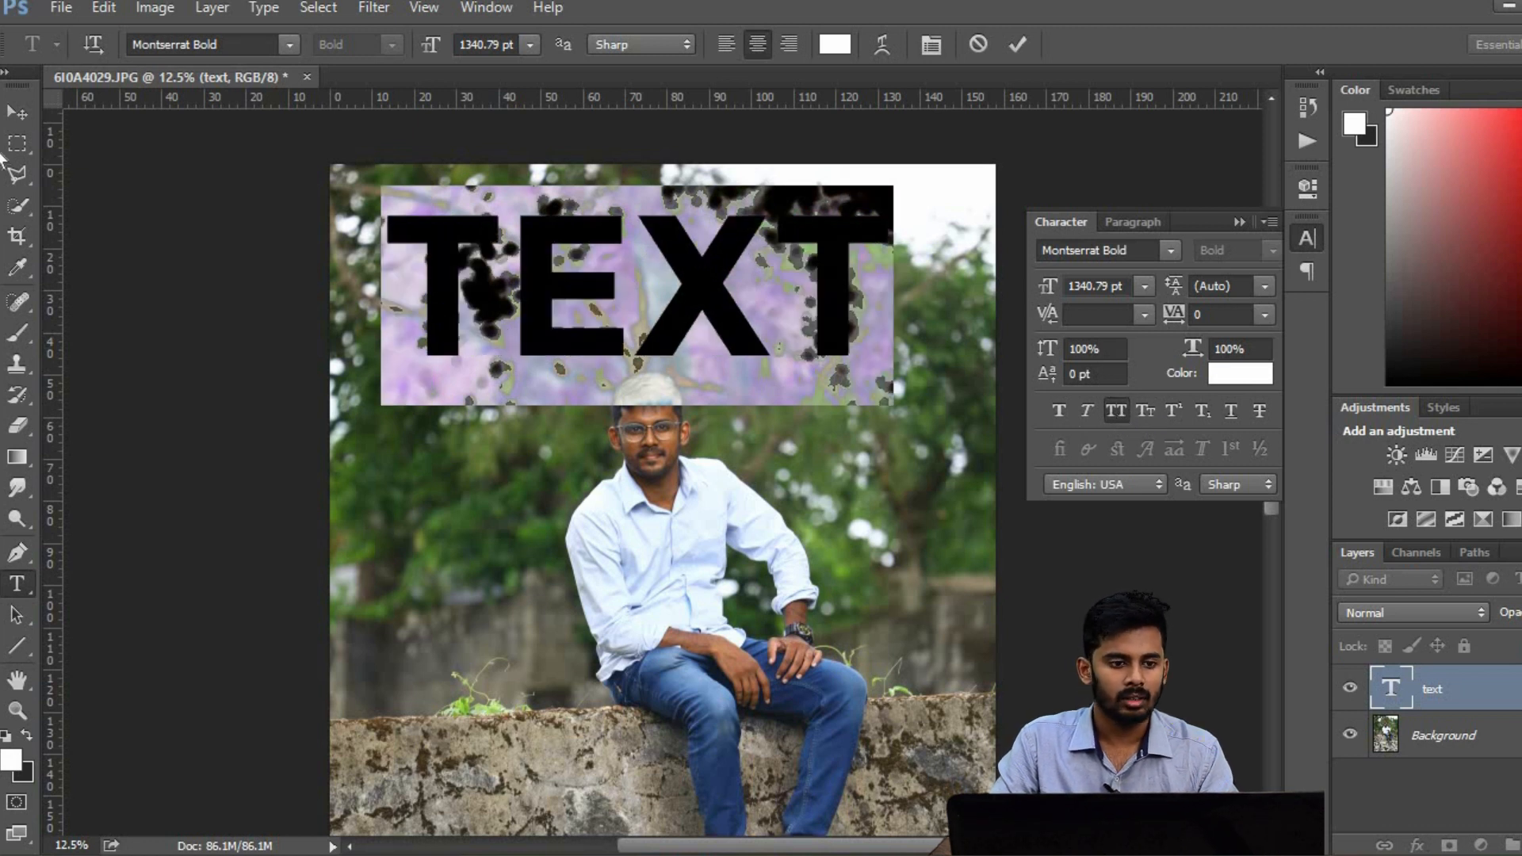
left_click(16, 113)
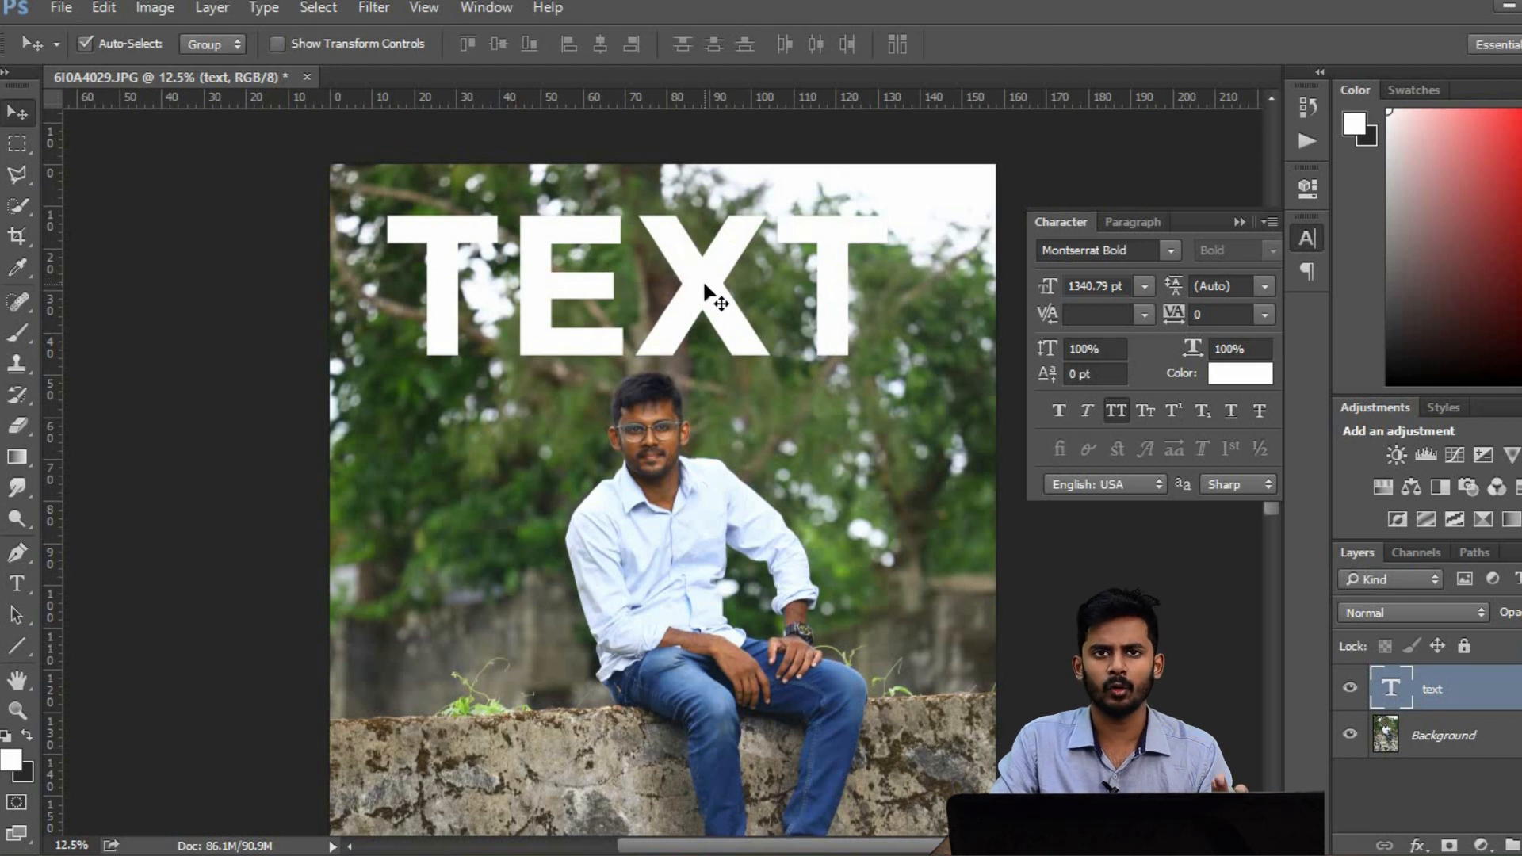
Move the text down across the man's chest and convert the Background into the regular layer Layer 0
left_click_drag(704, 284, 733, 507)
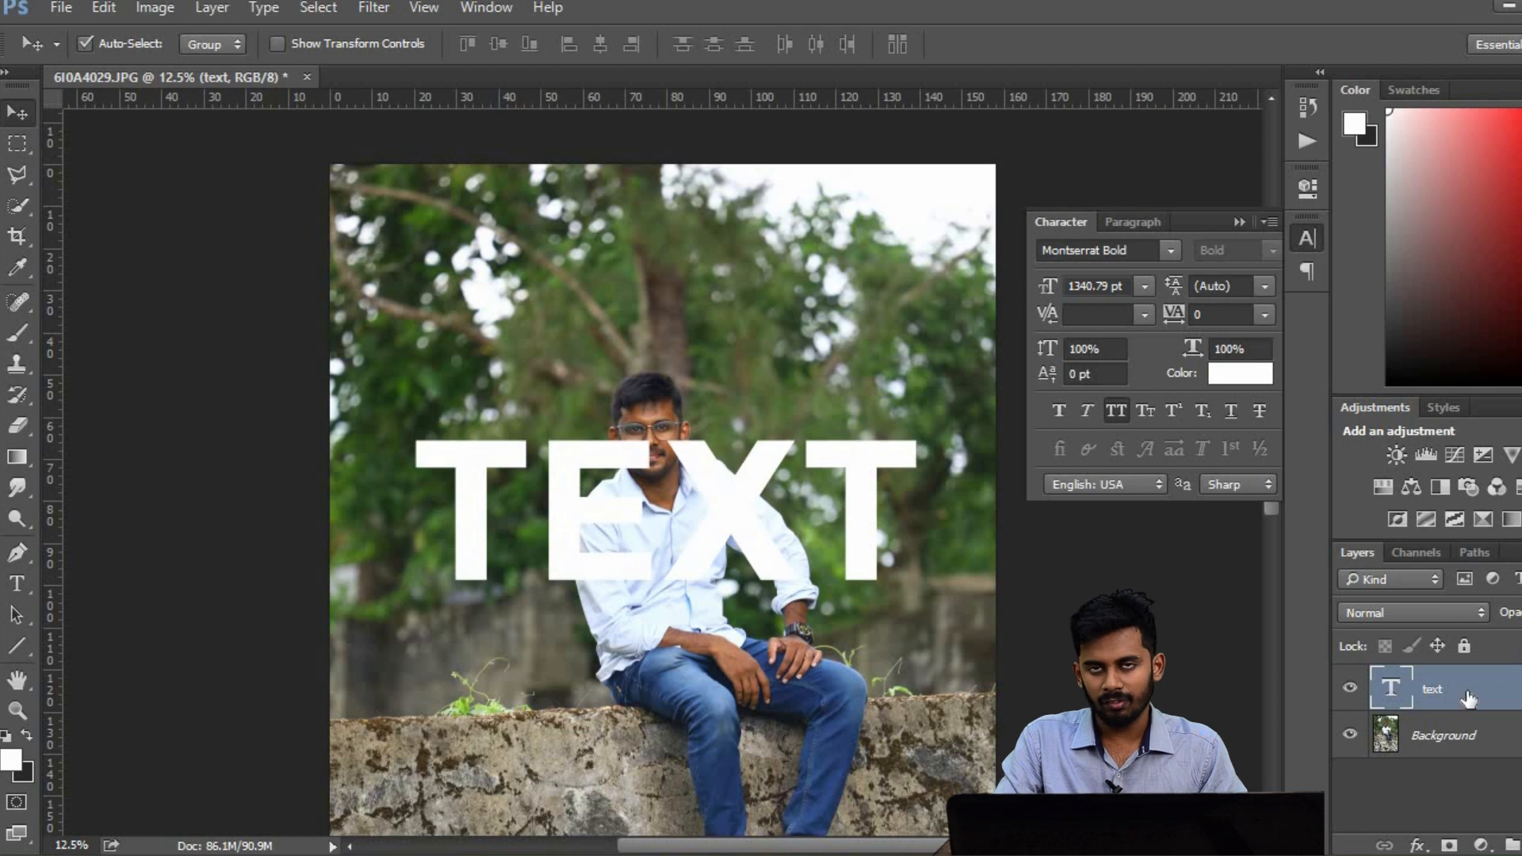
left_click(1469, 739)
left_click(1473, 683)
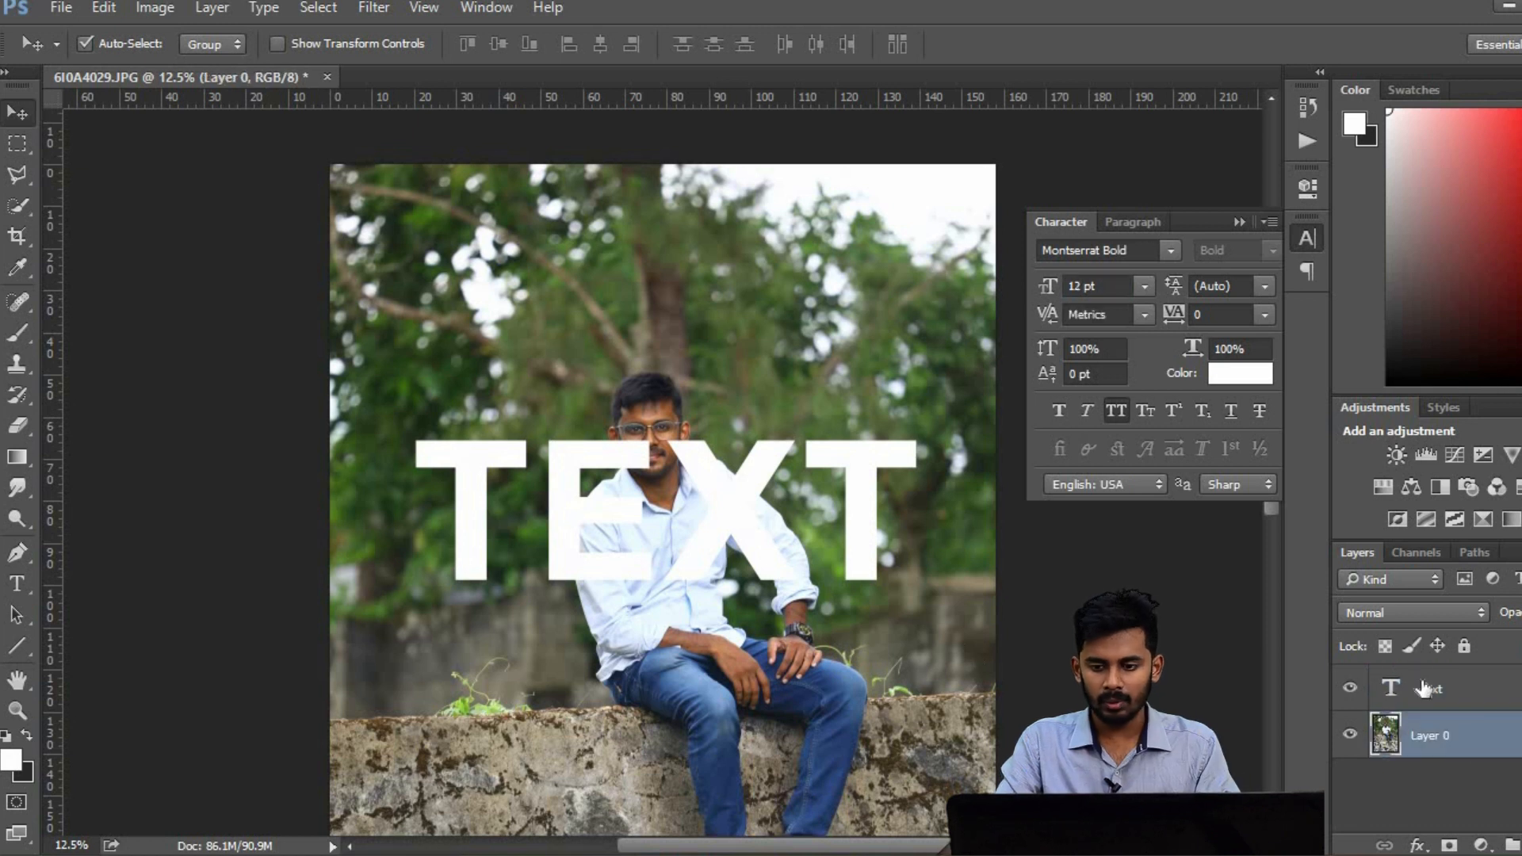
Place the text layer beneath Layer 0 and bring it back to the top of the layer stack
left_click(1473, 689)
left_click_drag(1473, 688, 1475, 762)
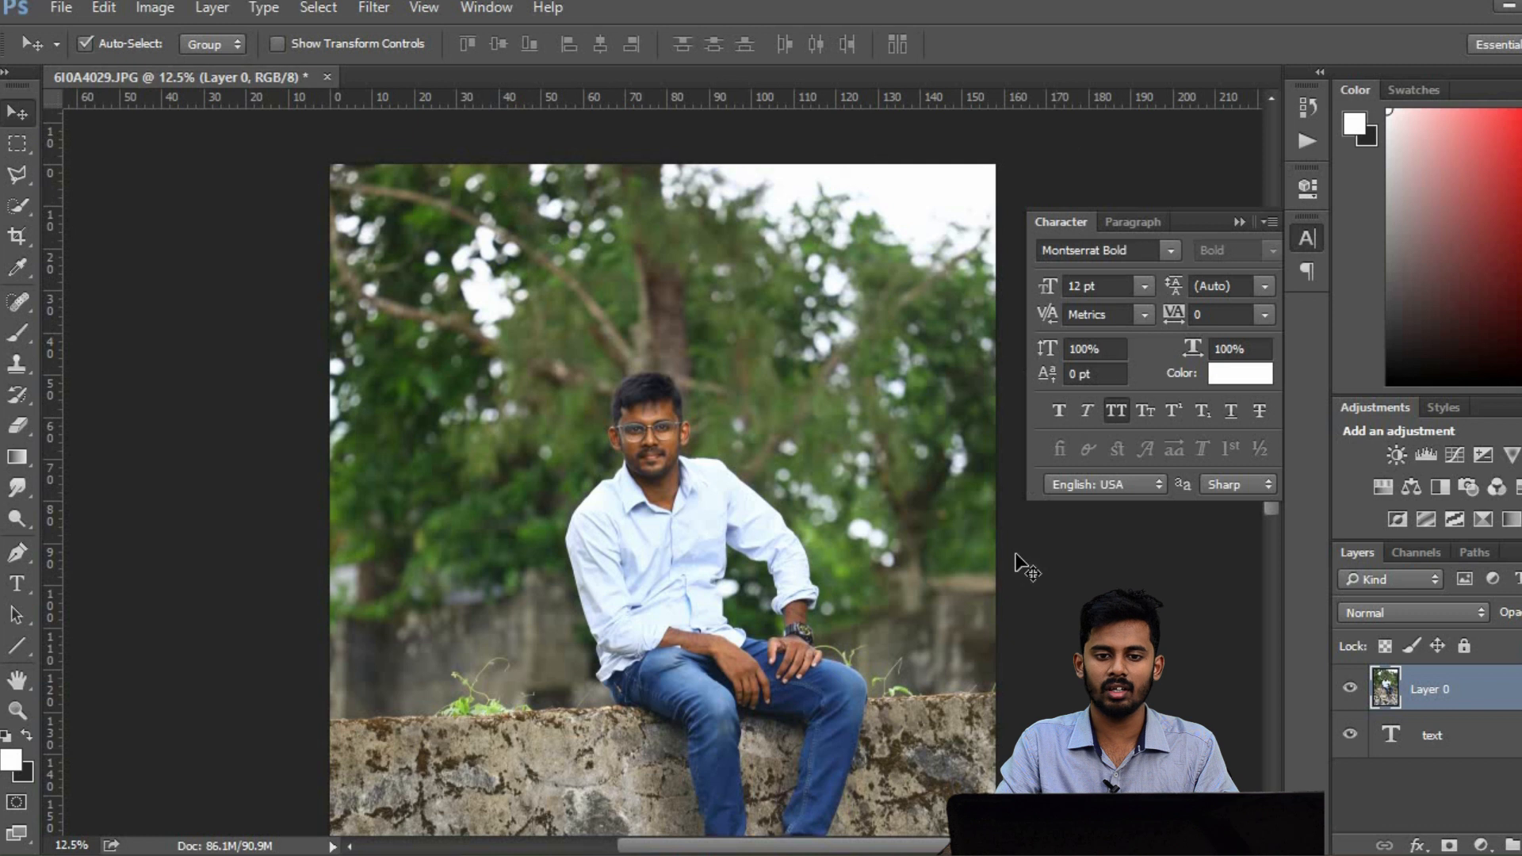
left_click(1433, 737)
left_click_drag(1466, 747, 1467, 674)
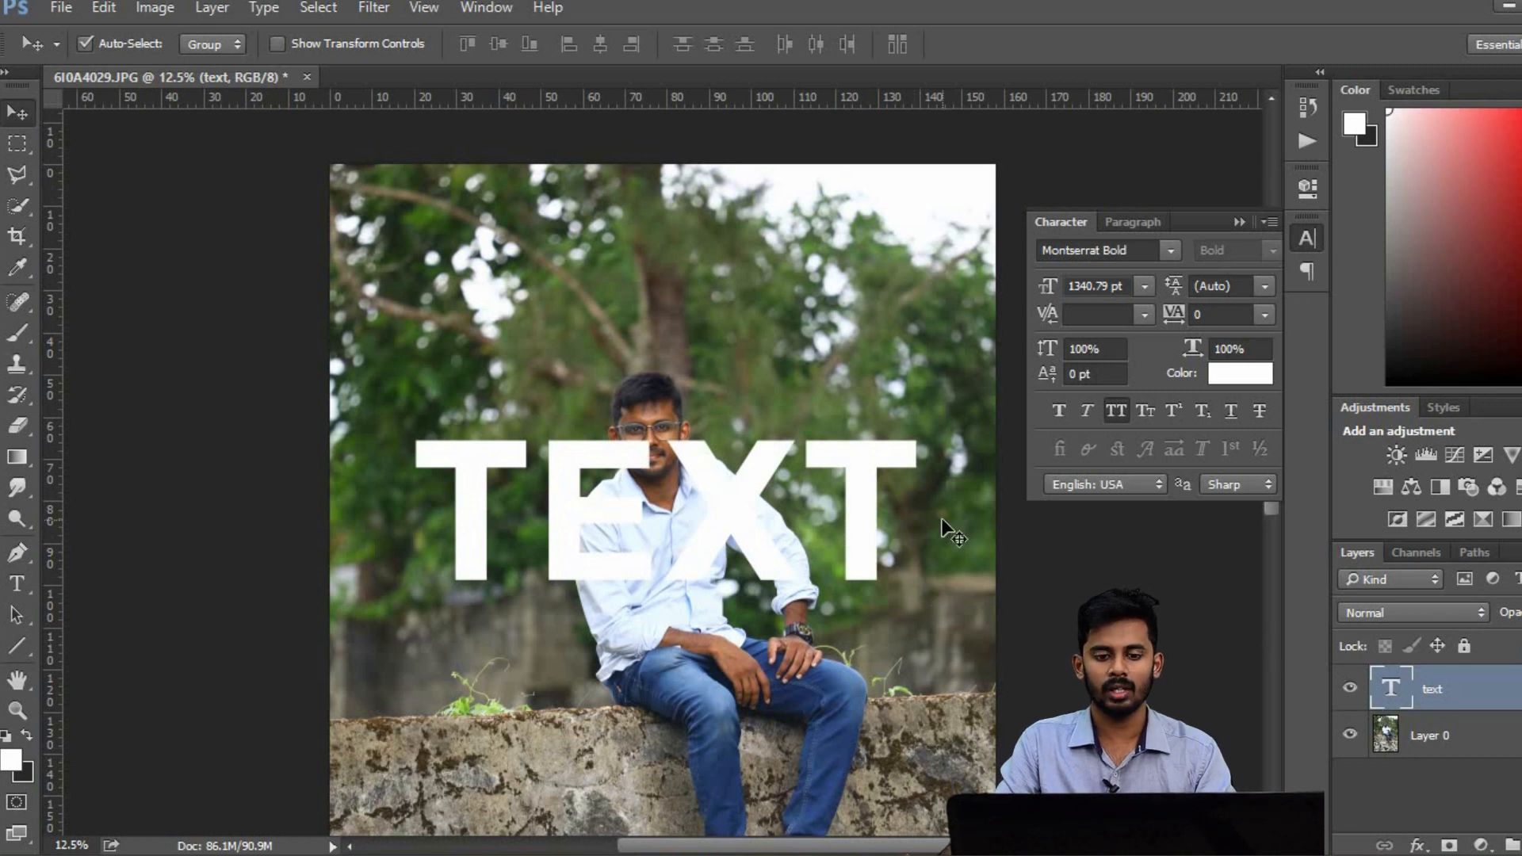
Hide the text layer and select the man's shirt, face and hair on Layer 0 with the Quick Selection Tool
left_click(1350, 688)
left_click(1439, 738)
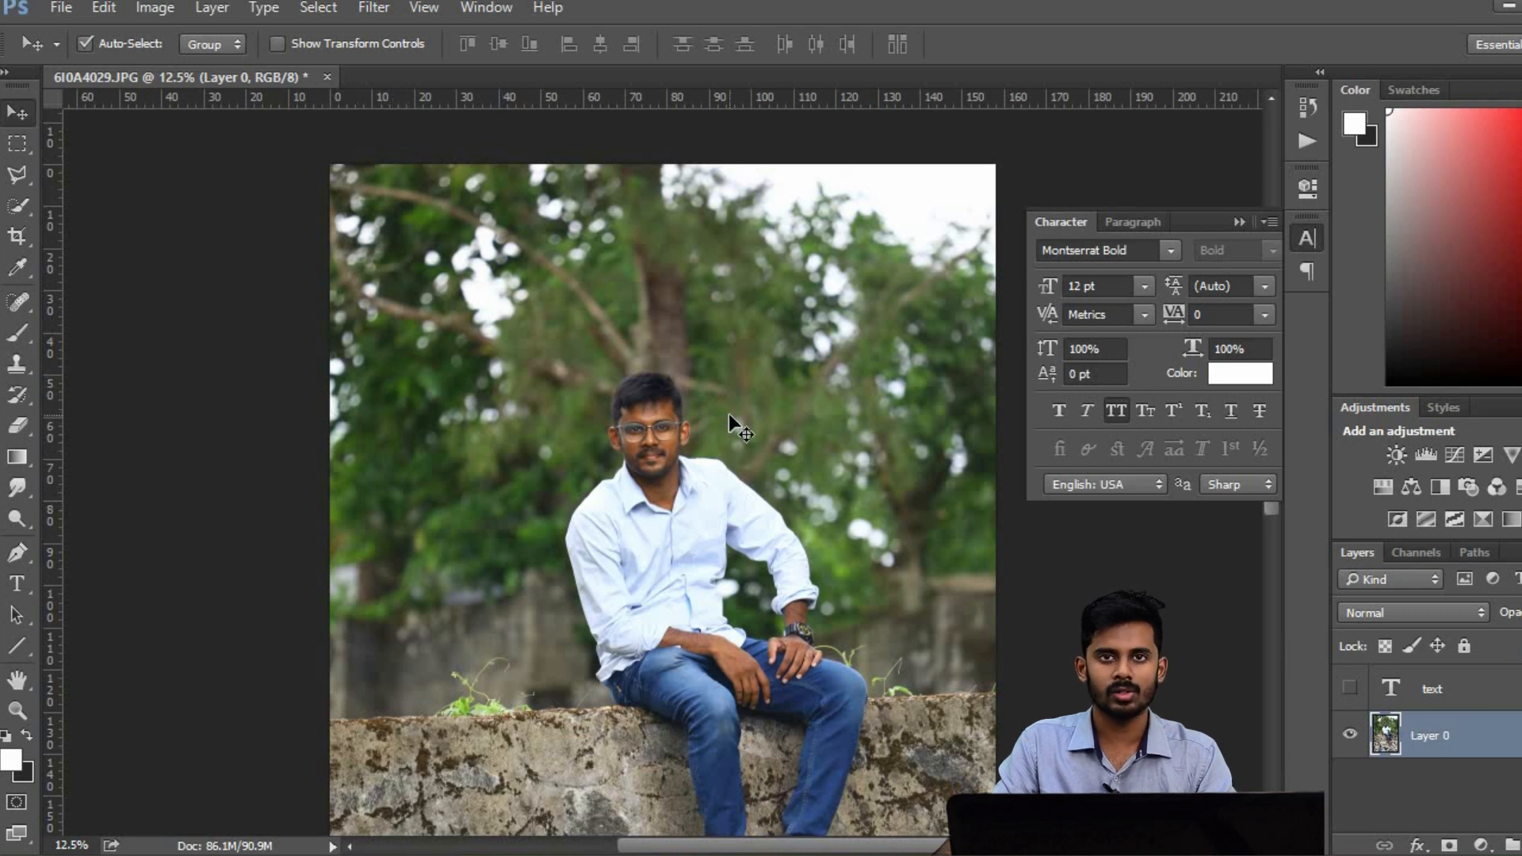
key("w")
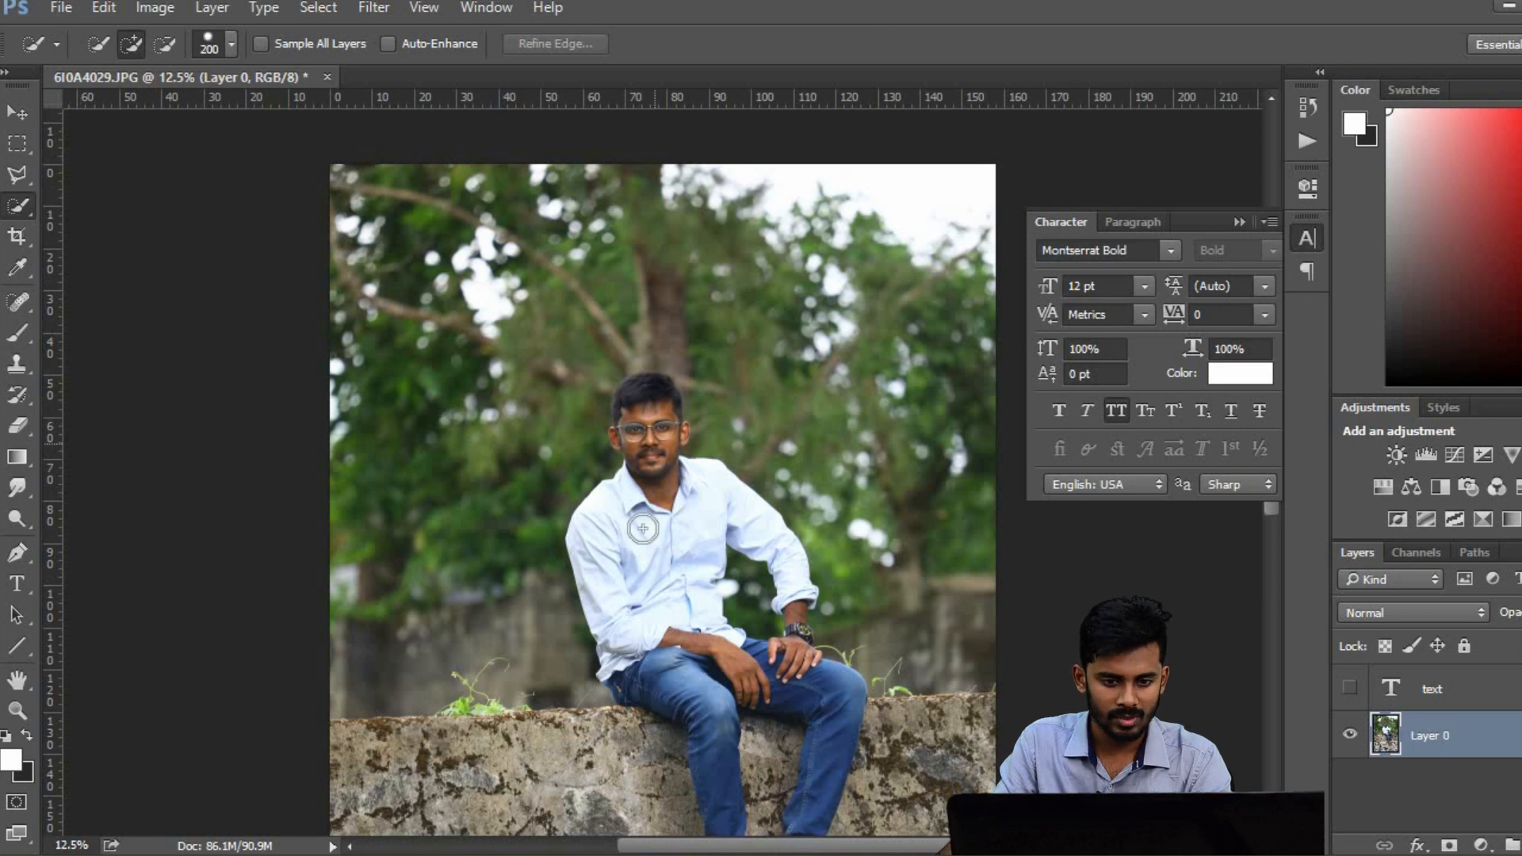
mouse_move(641, 454)
left_mouse_down()
mouse_move(611, 544)
mouse_move(672, 535)
mouse_move(693, 510)
mouse_move(645, 611)
mouse_move(690, 664)
left_mouse_up()
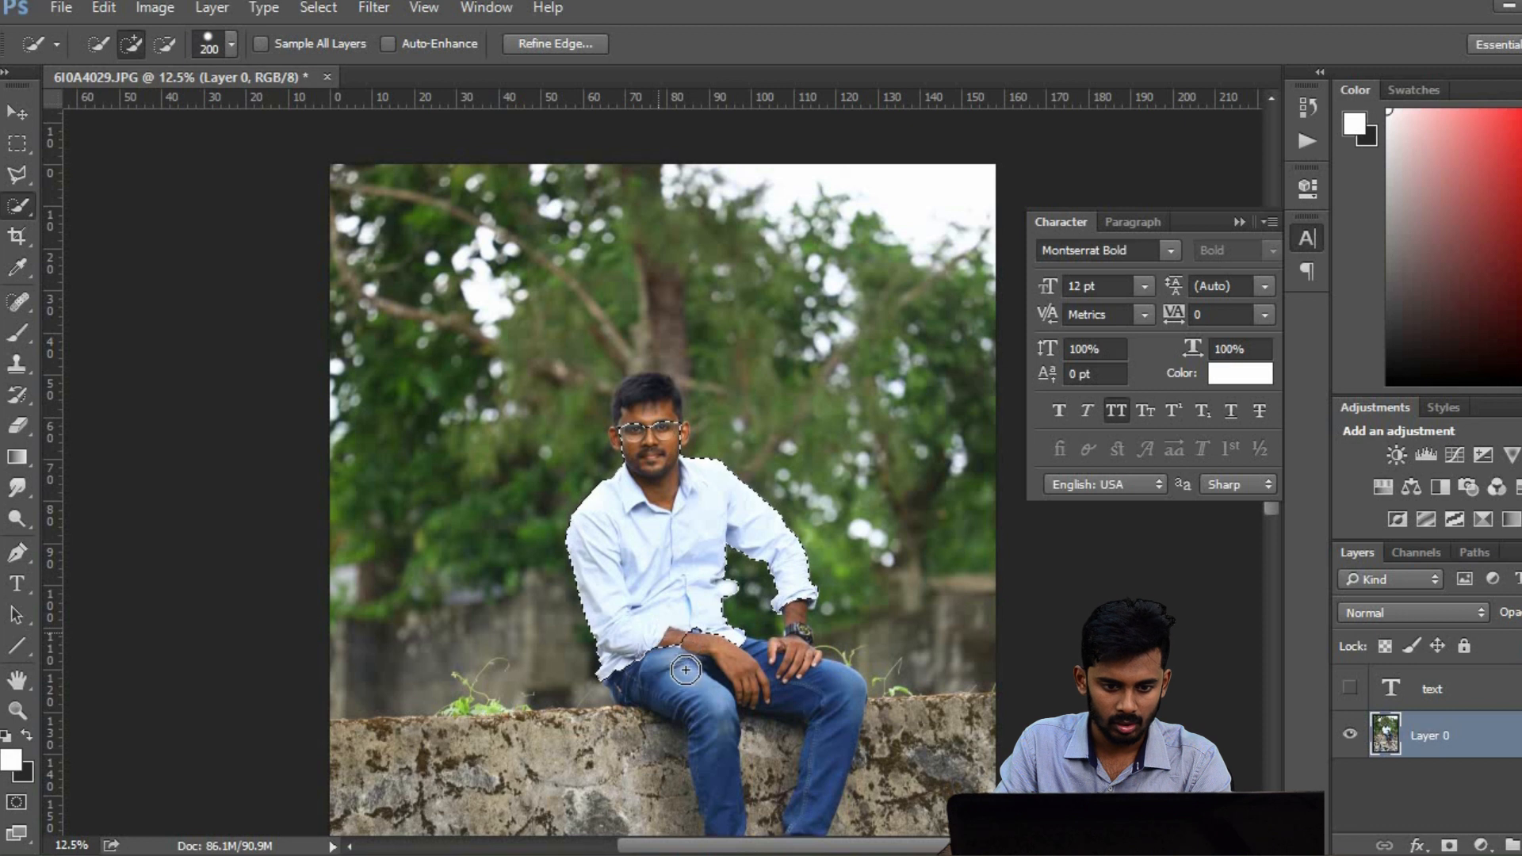
mouse_move(639, 411)
left_mouse_down()
mouse_move(653, 438)
mouse_move(629, 432)
left_mouse_up()
left_click(673, 433)
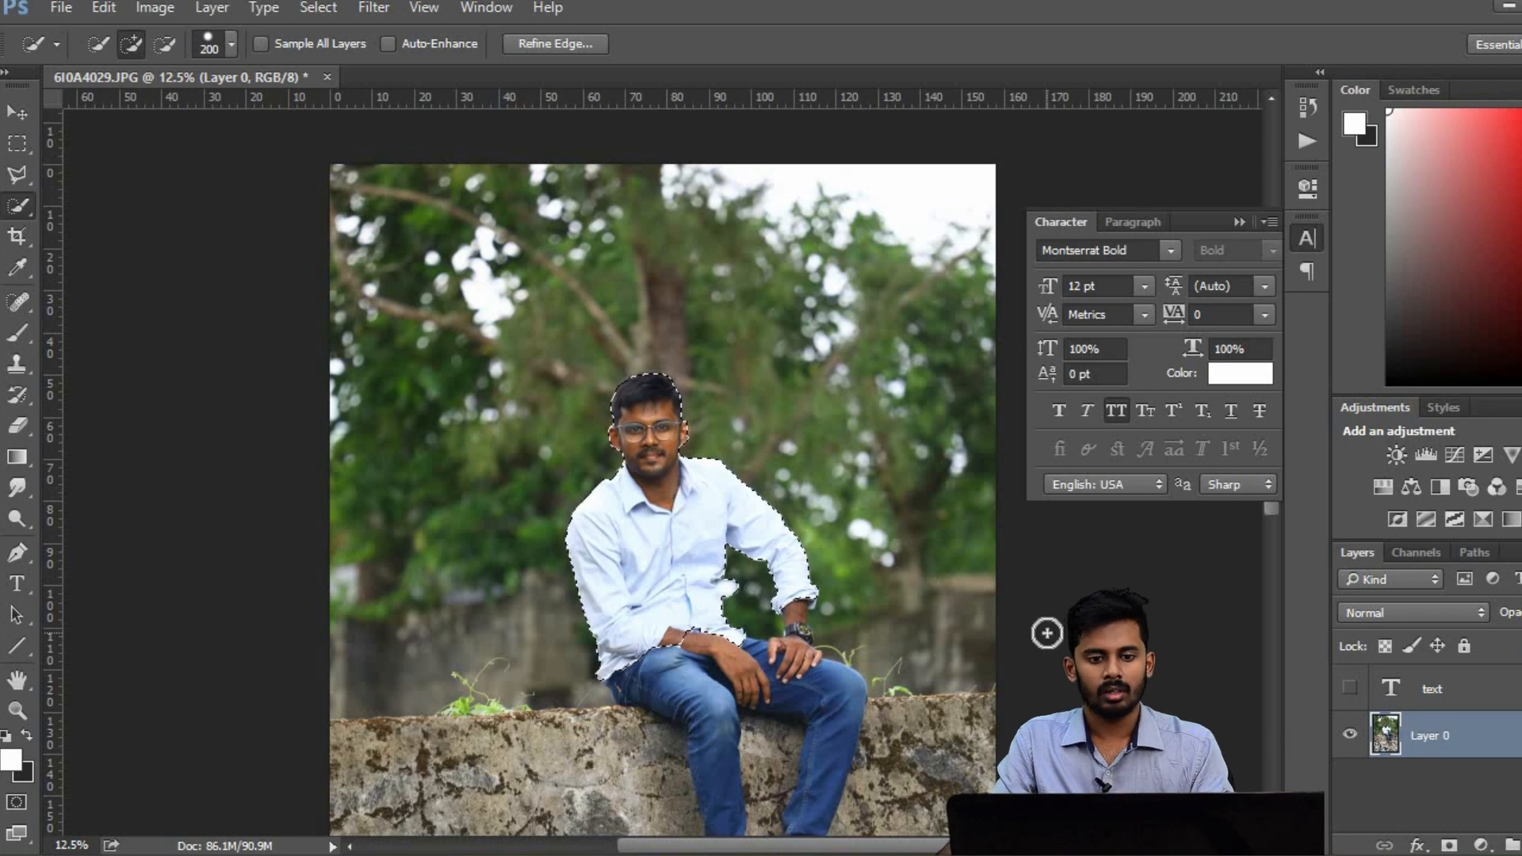
Rasterize the redisplayed text layer and delete the letter parts inside the man's selection so TEXT sits behind him
left_click(1357, 688)
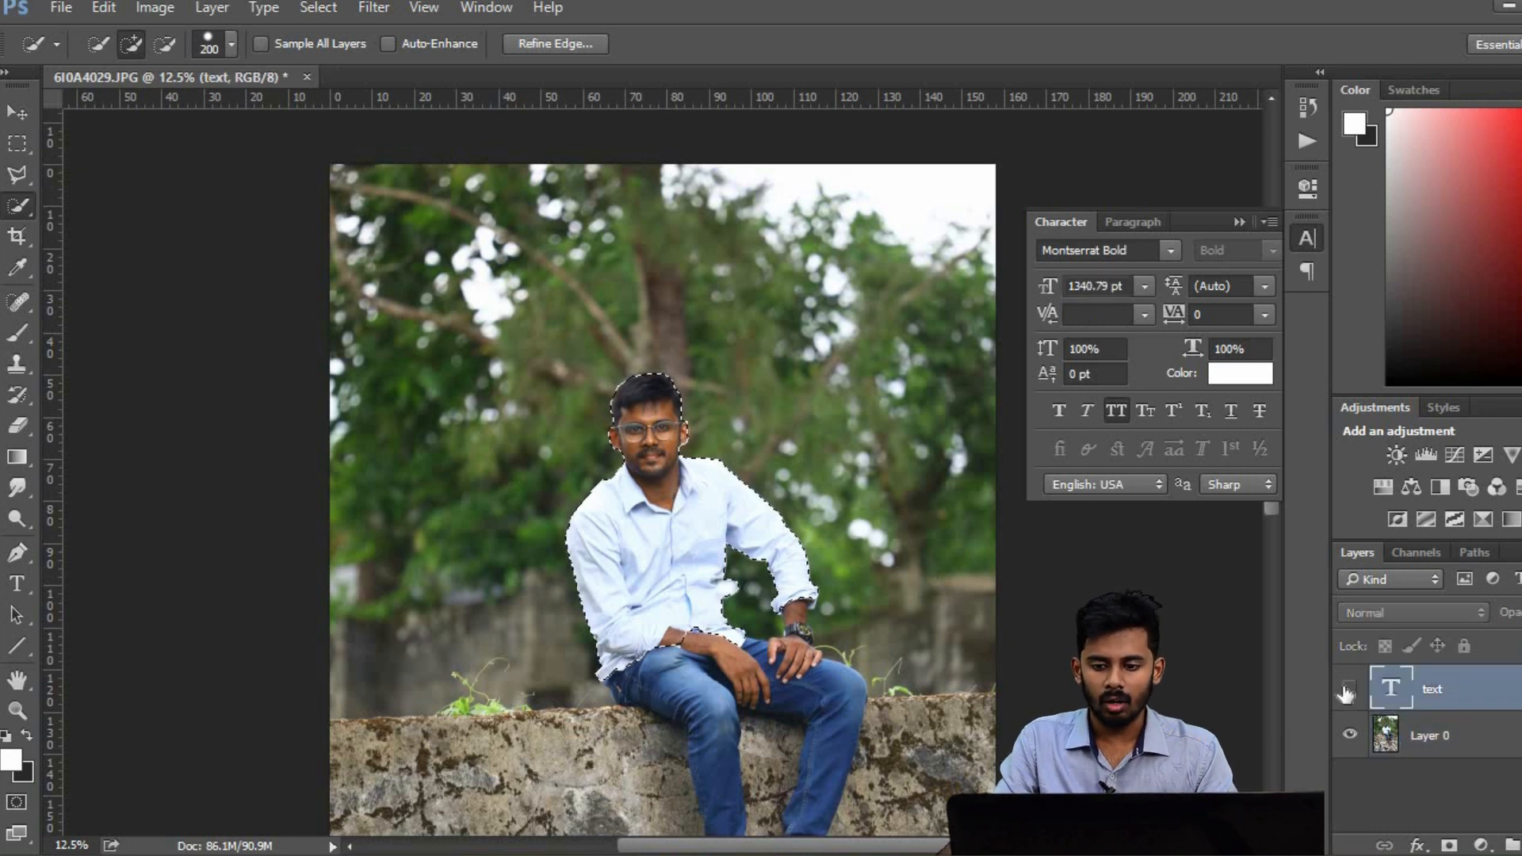
left_click(1351, 690)
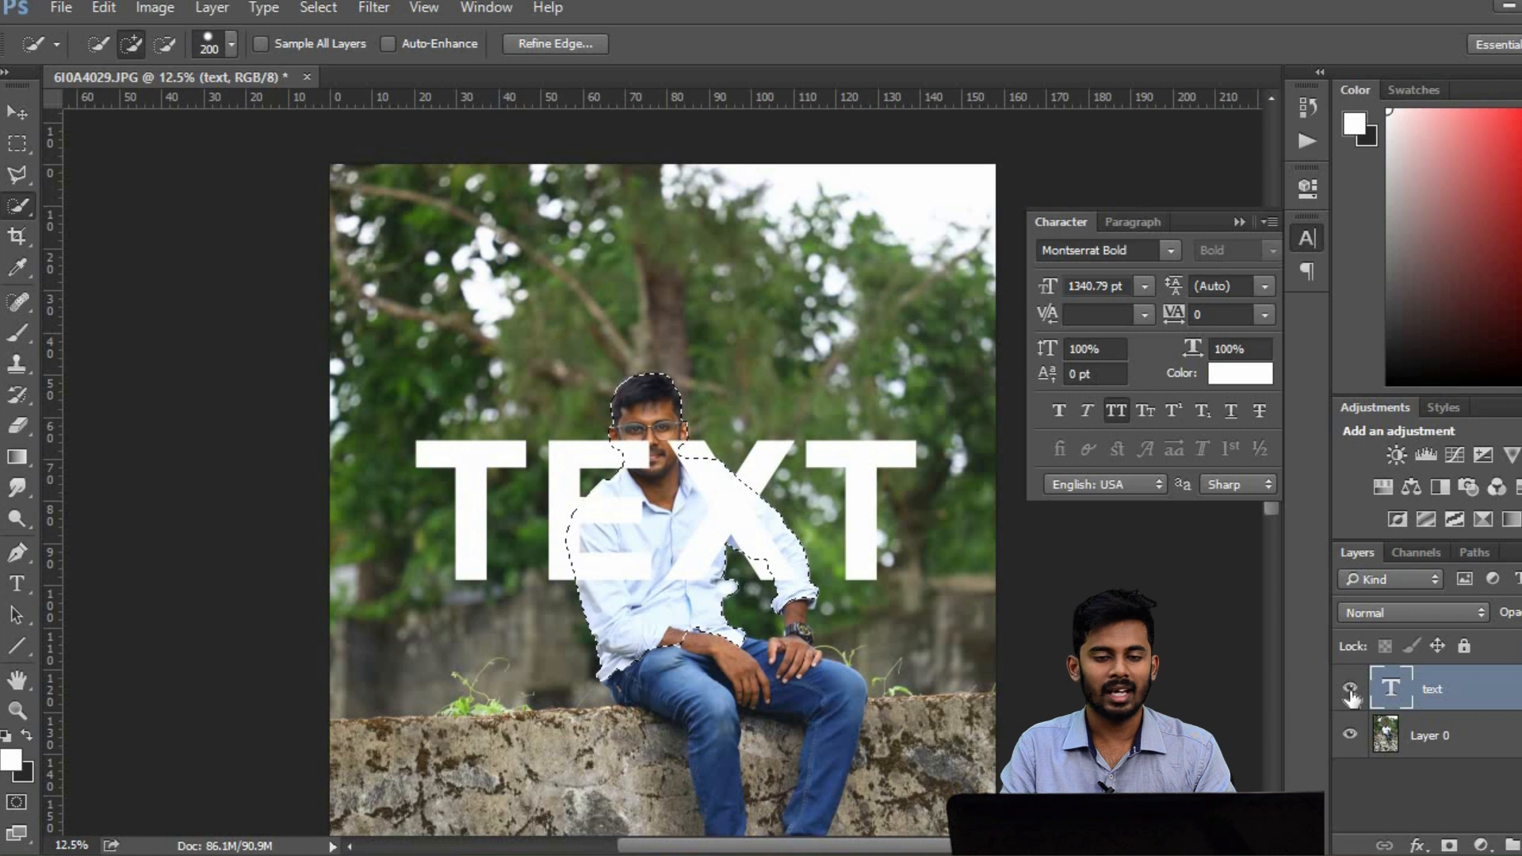
right_click(1458, 694)
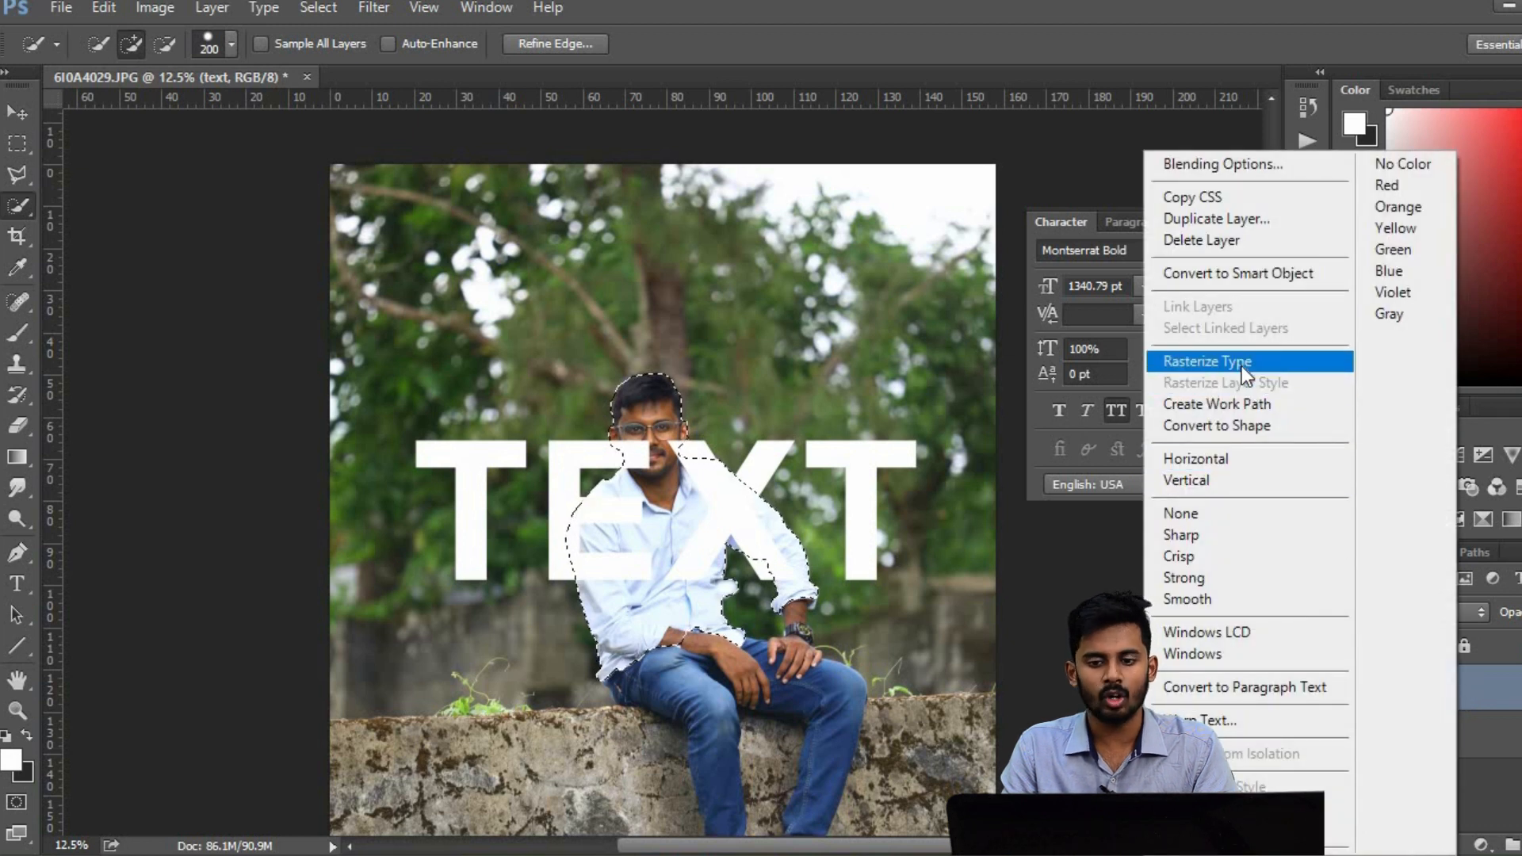
left_click(1280, 367)
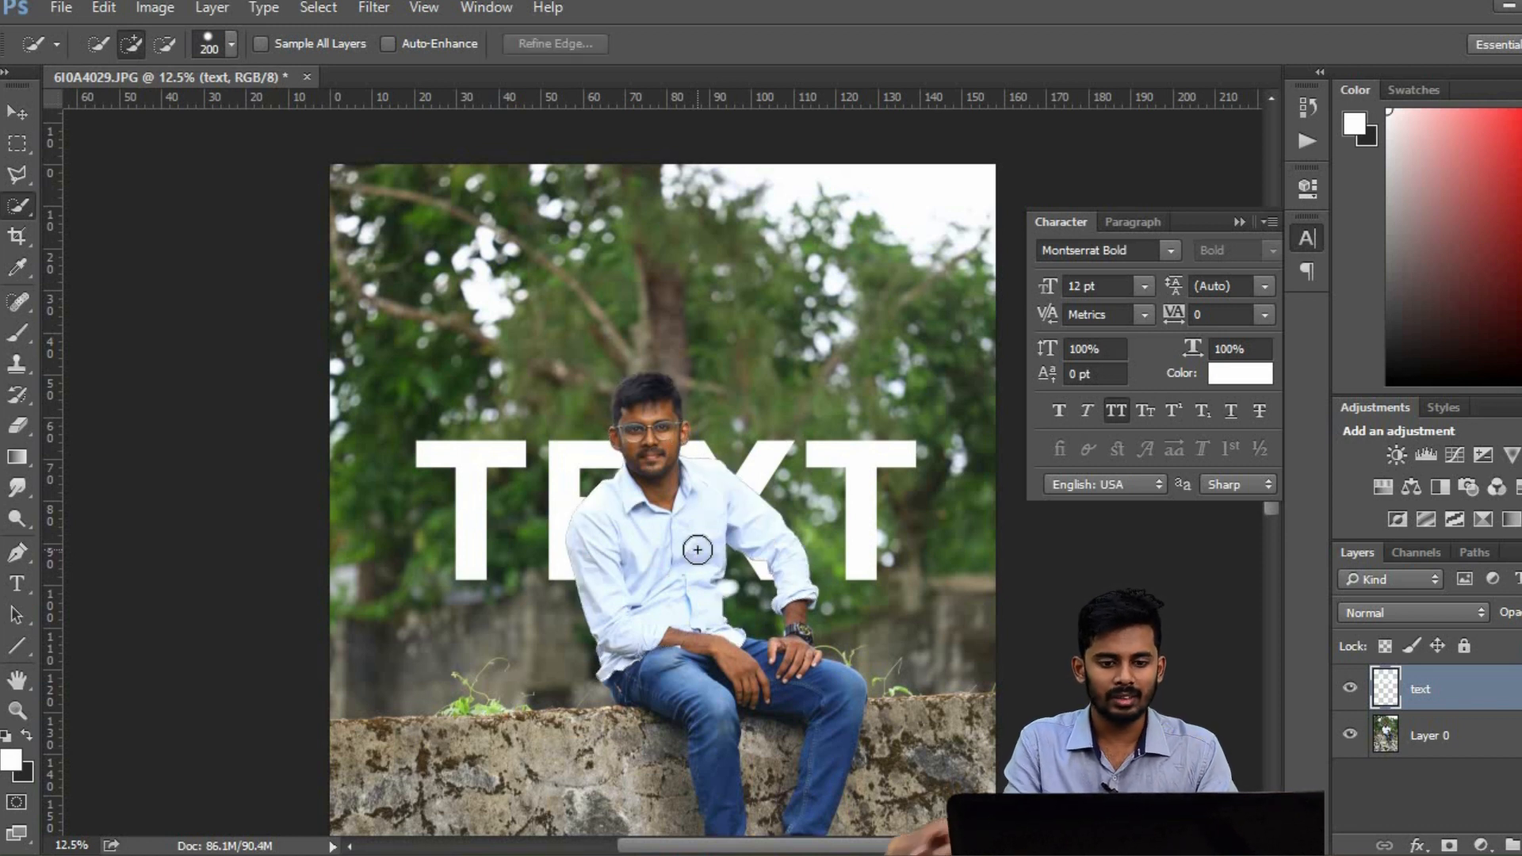
key("ctrl+d")
key("z")
left_click(703, 554, "alt")
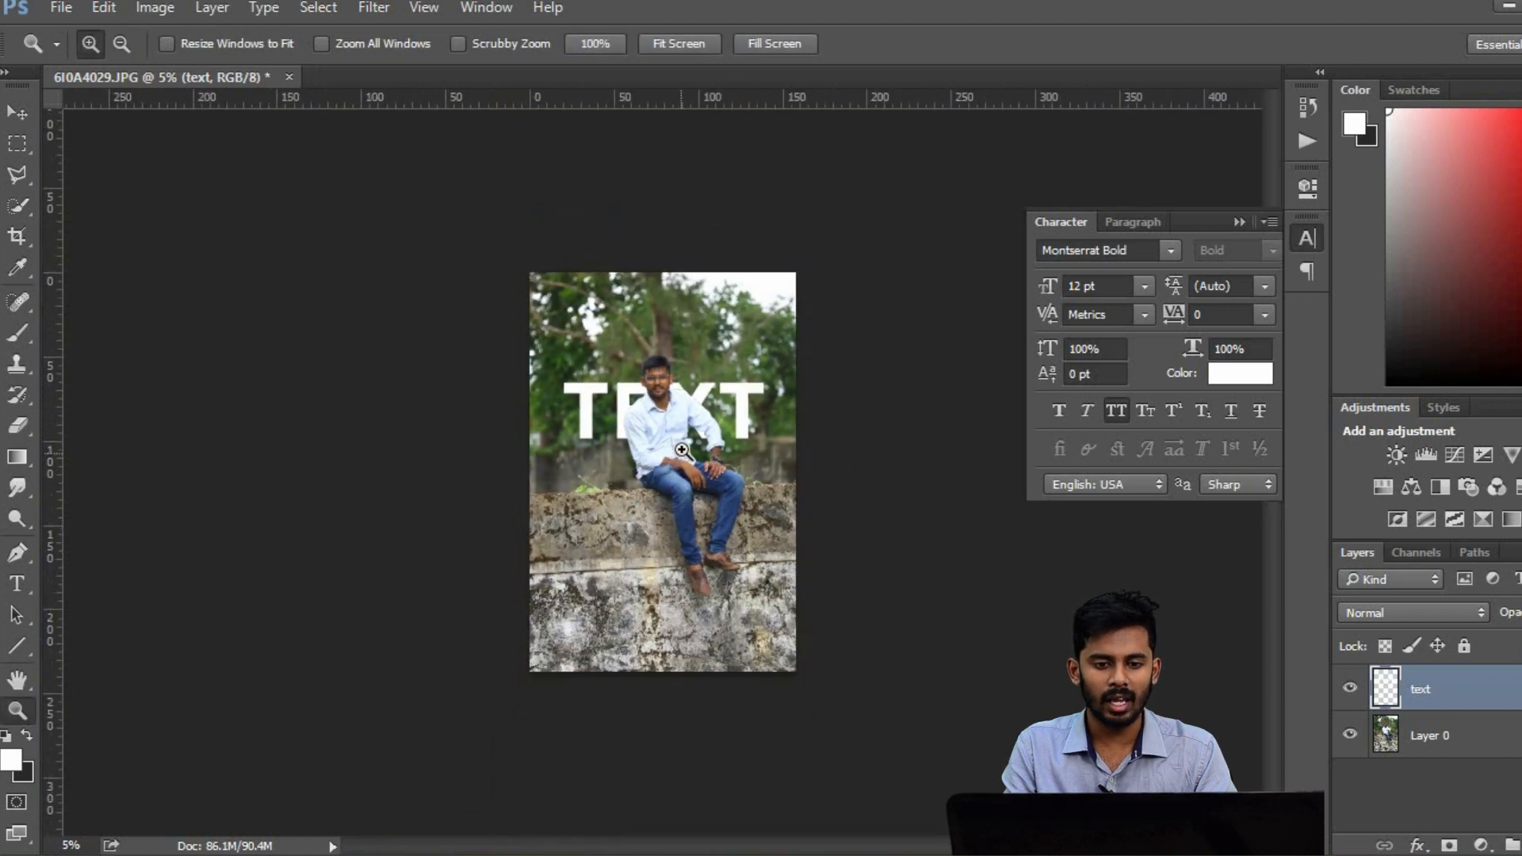
left_click(686, 443)
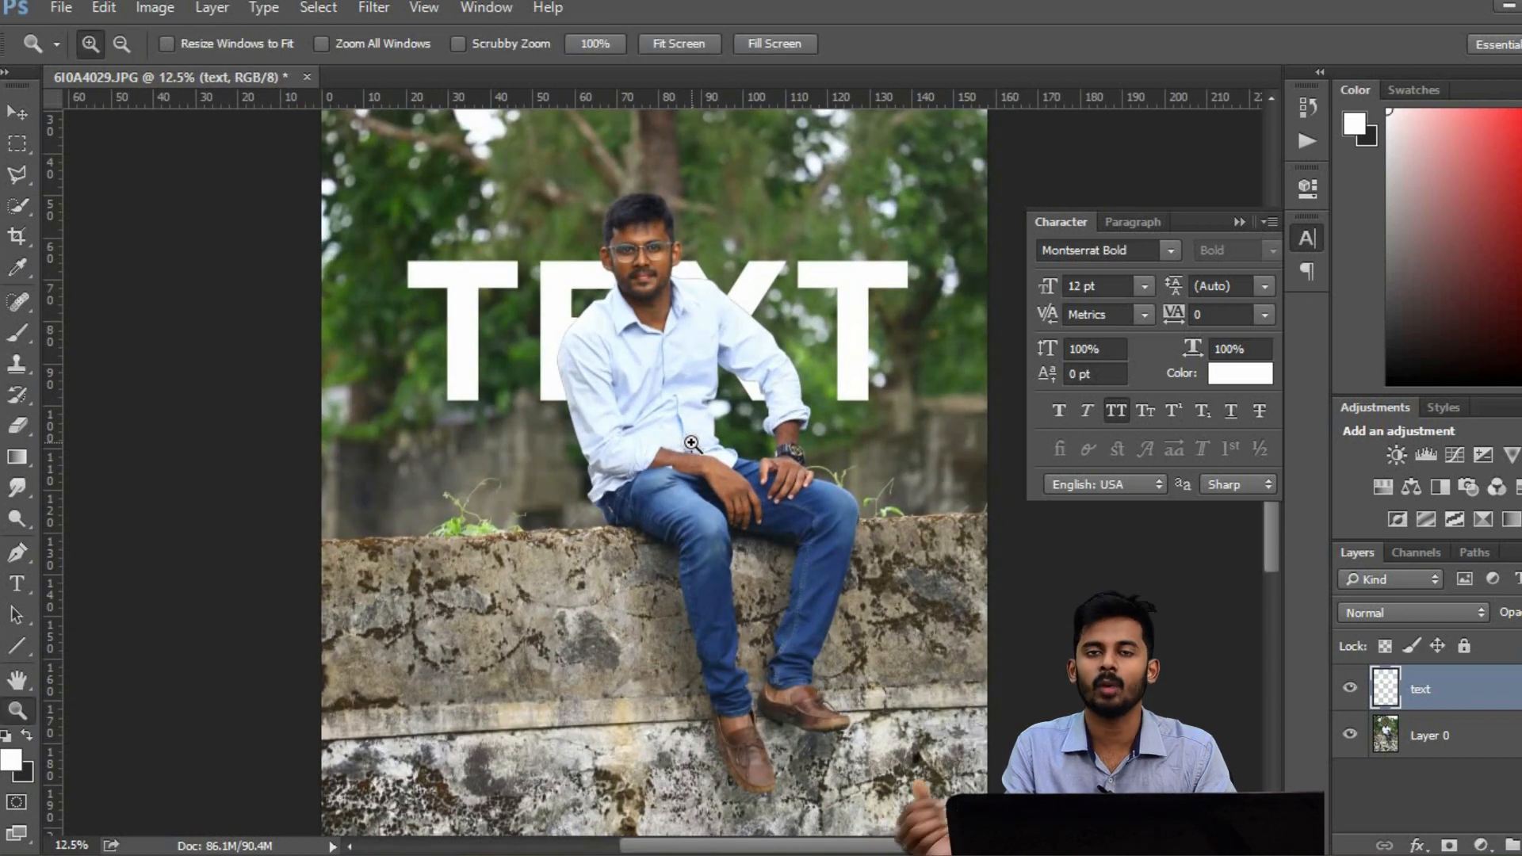
scroll(691, 442, "up", 2)
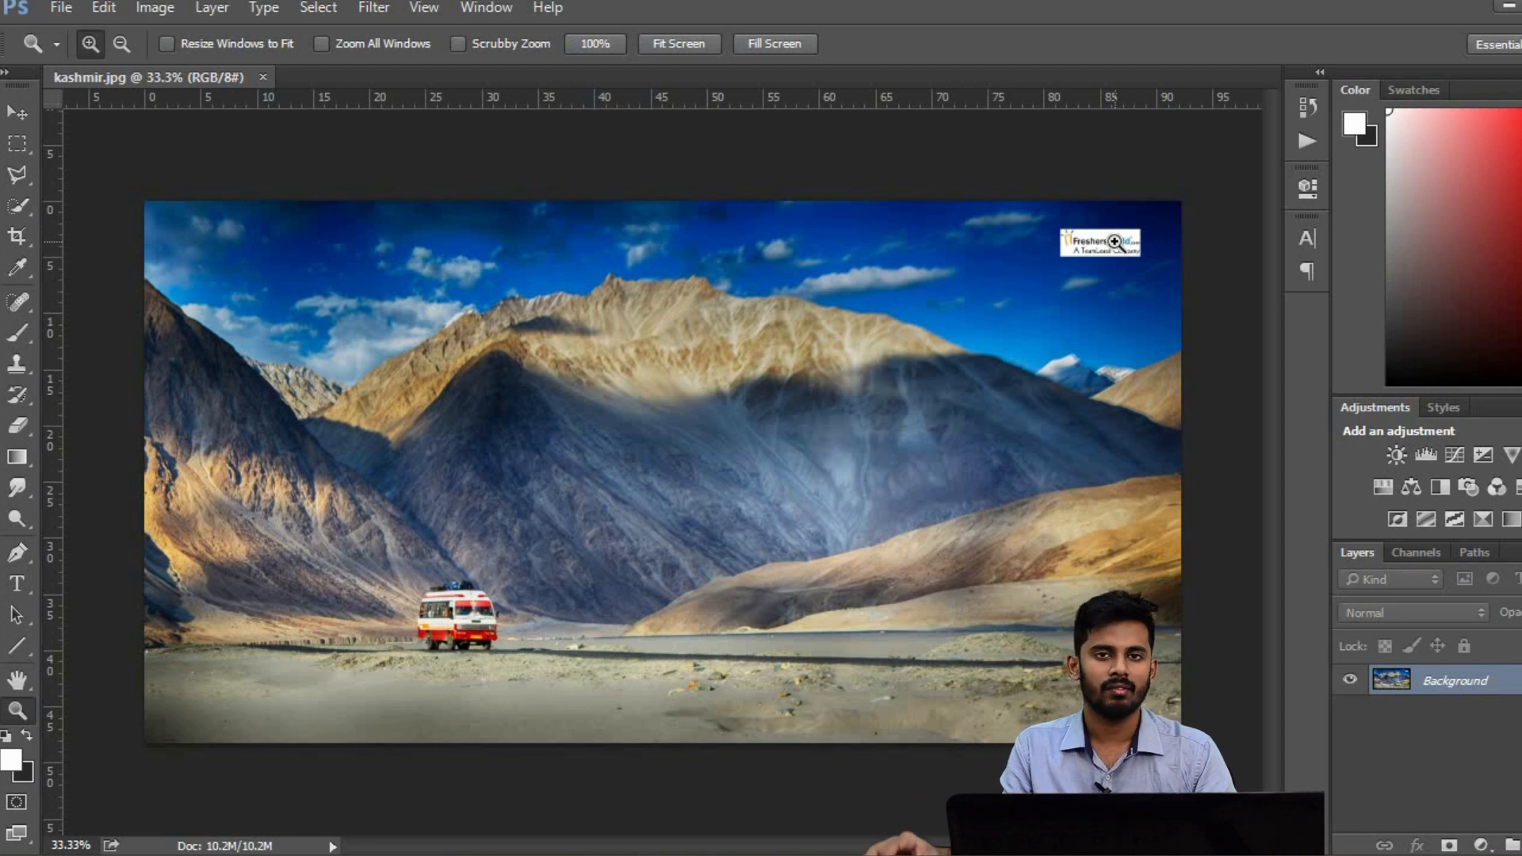
Remove the Freshersworld logo from the sky of kashmir.jpg with a Content-Aware Fill of a rectangular selection around it
left_click(18, 144)
left_click_drag(1039, 212, 1161, 267)
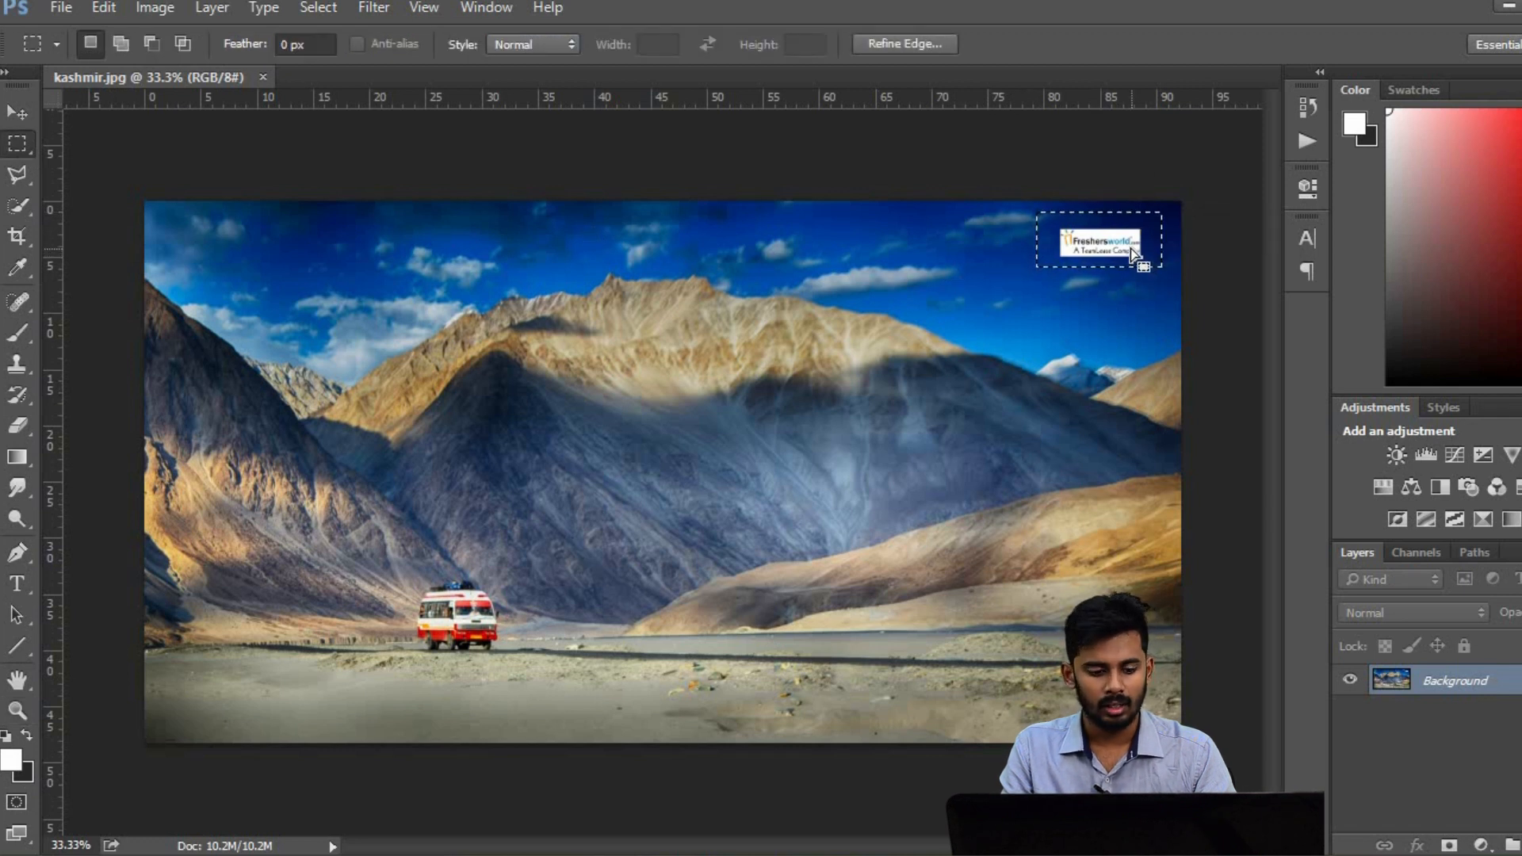
right_click(1126, 236)
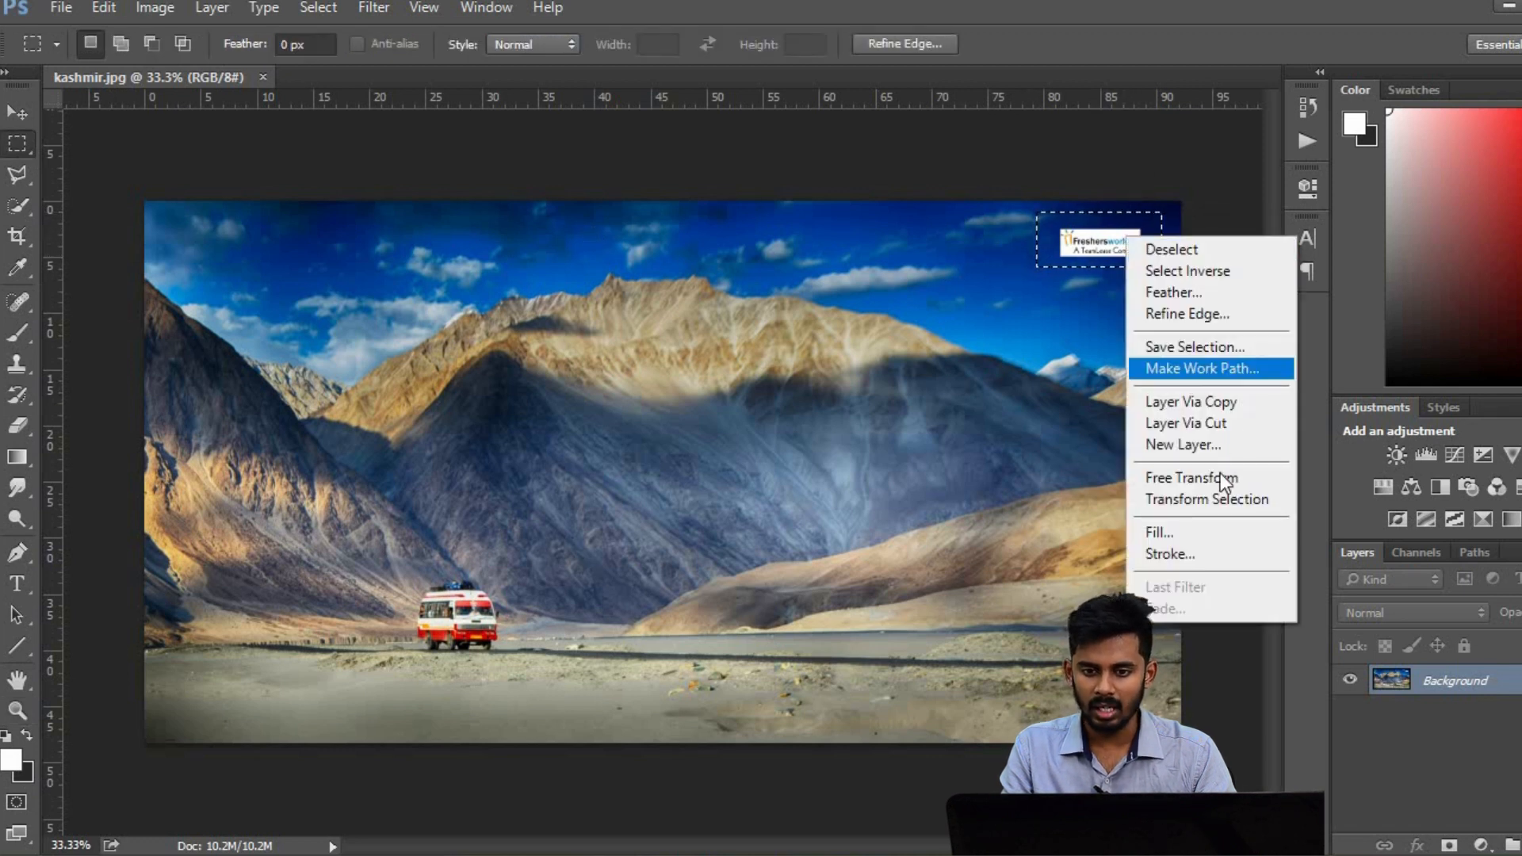
left_click(1208, 532)
left_click(1423, 234)
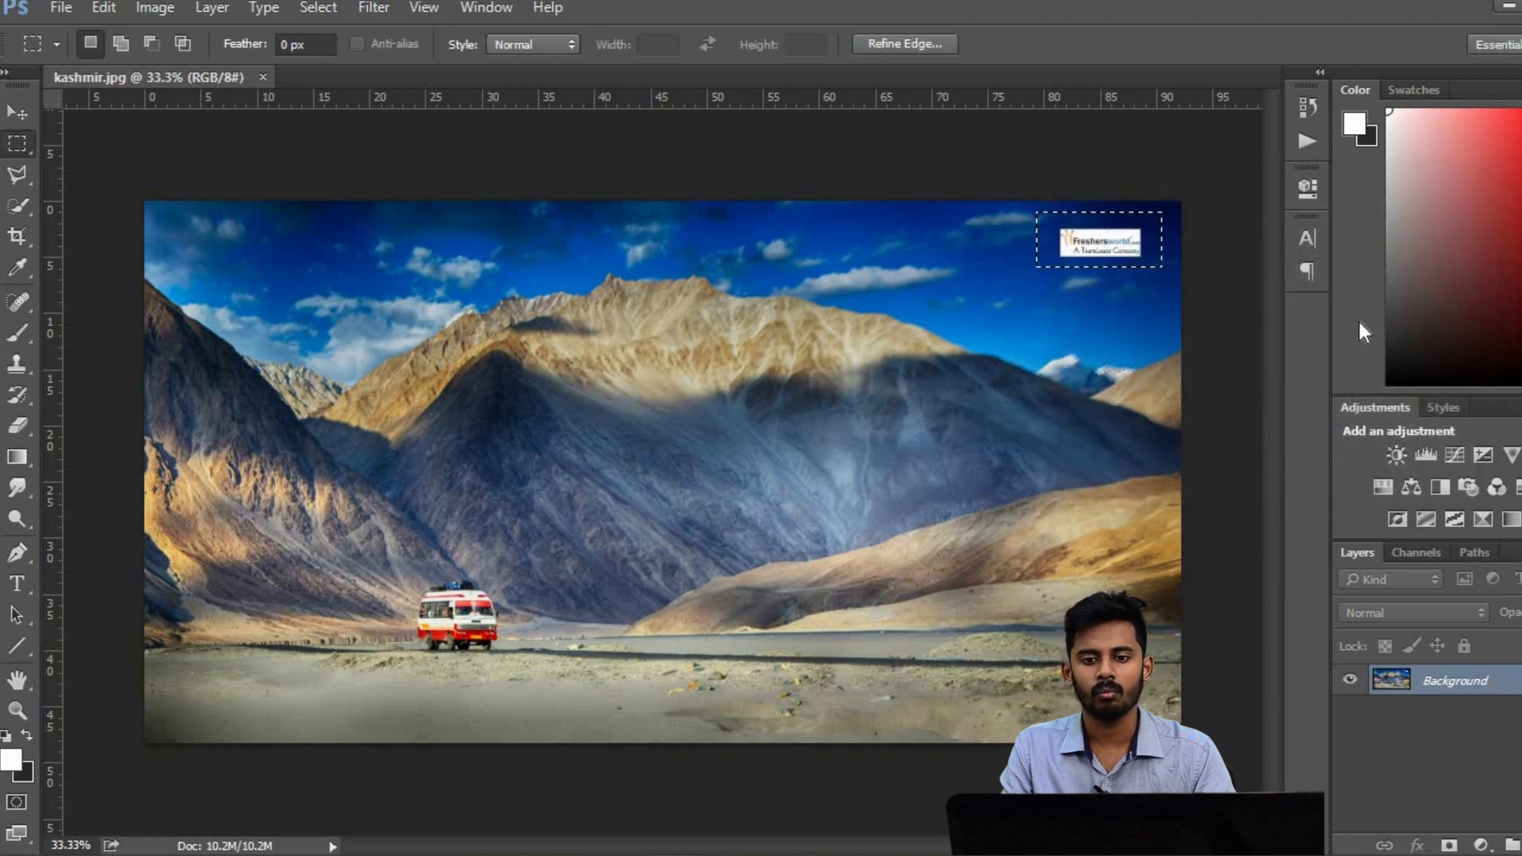
key("ctrl+d")
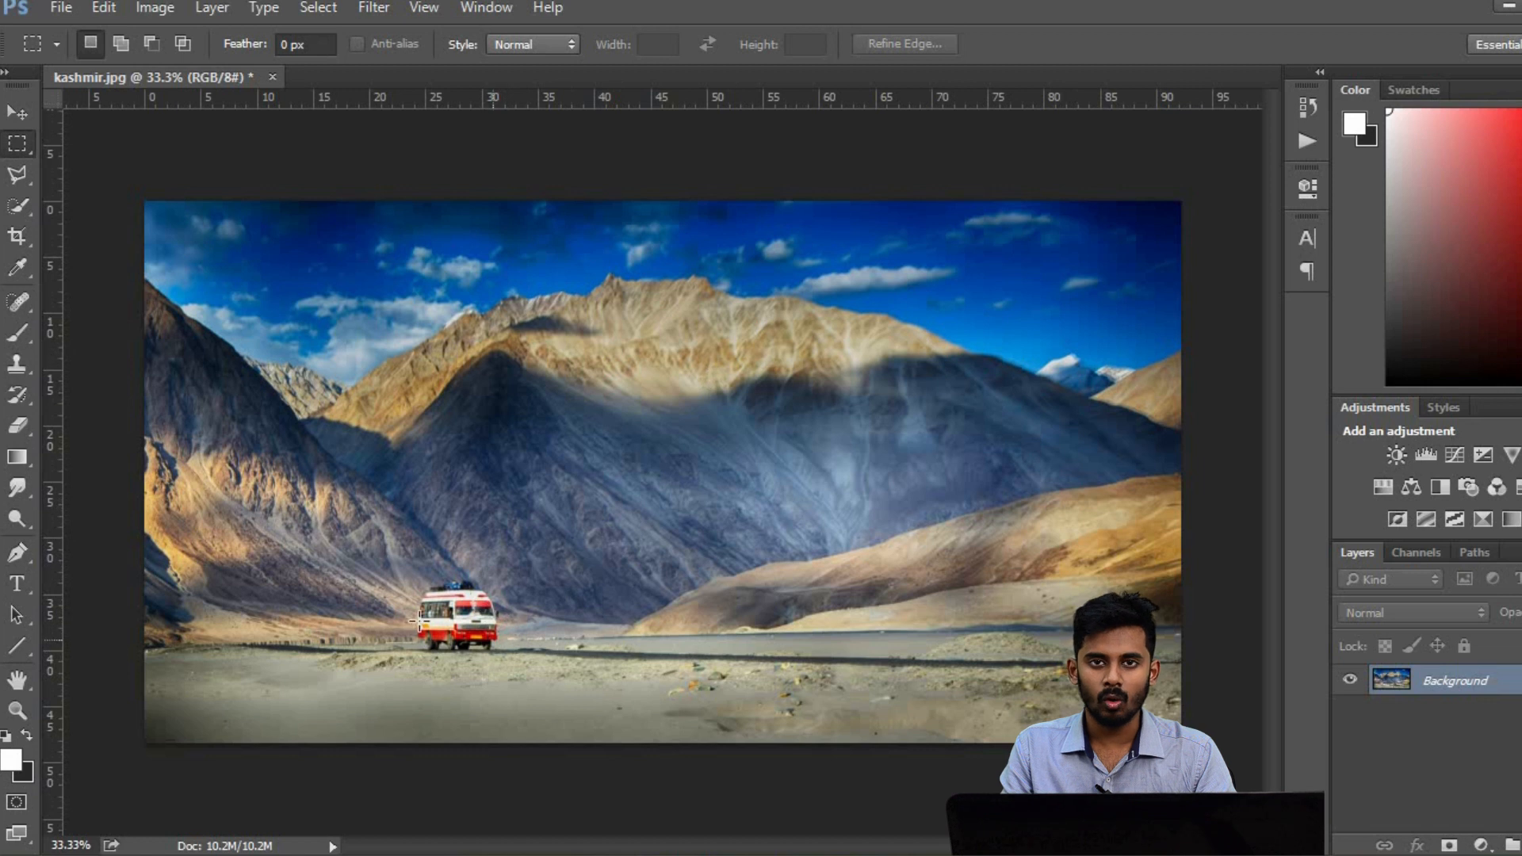
Add a new empty layer above the Background in kashmir.jpg and enlarge the Clone Stamp Tool brush to 600 px
left_click(17, 366)
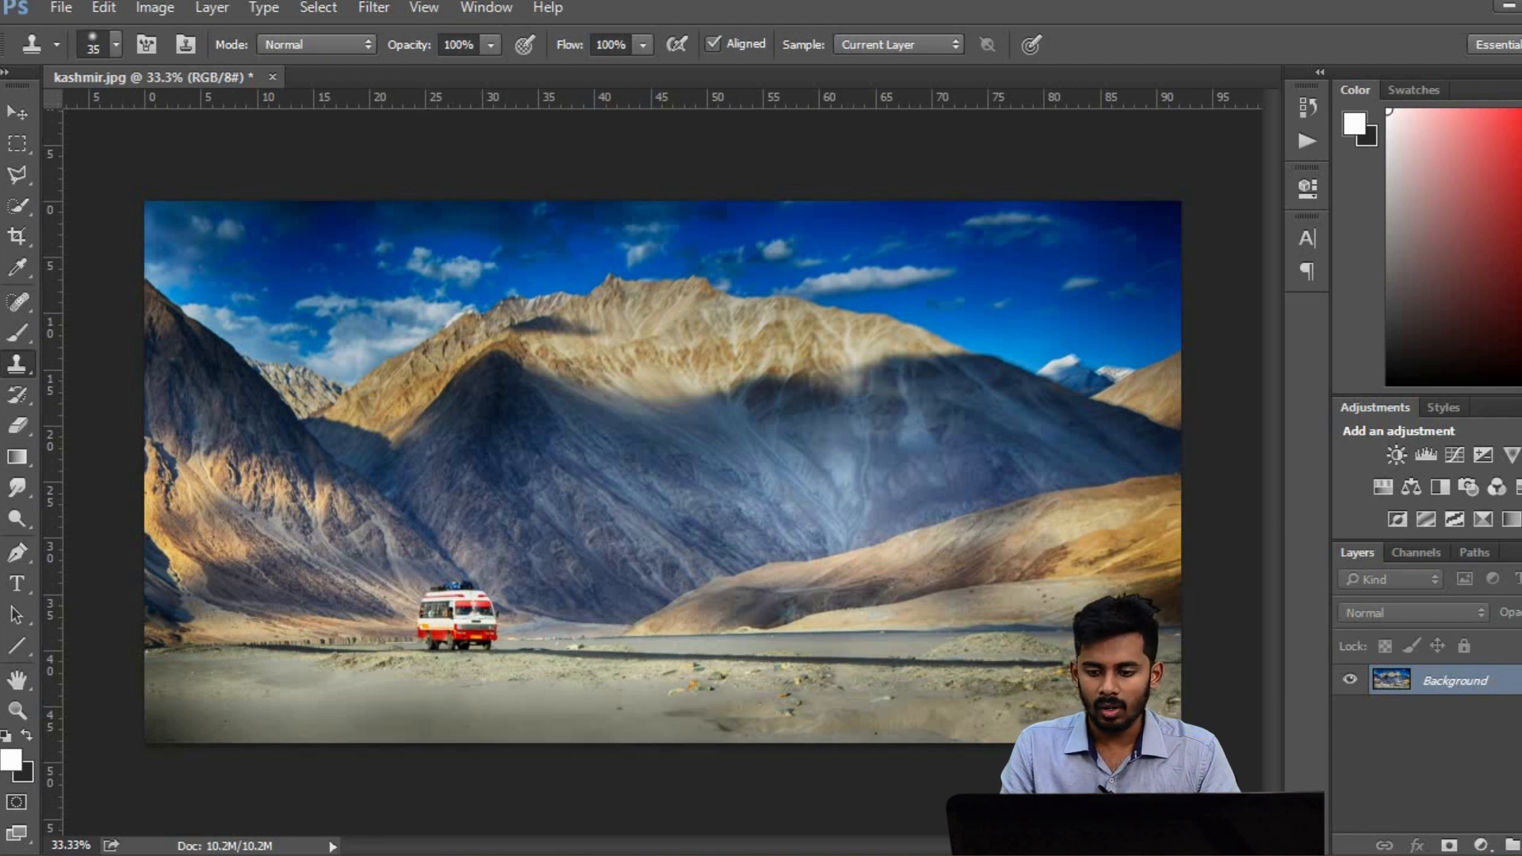
key("ctrl+shift+alt+n")
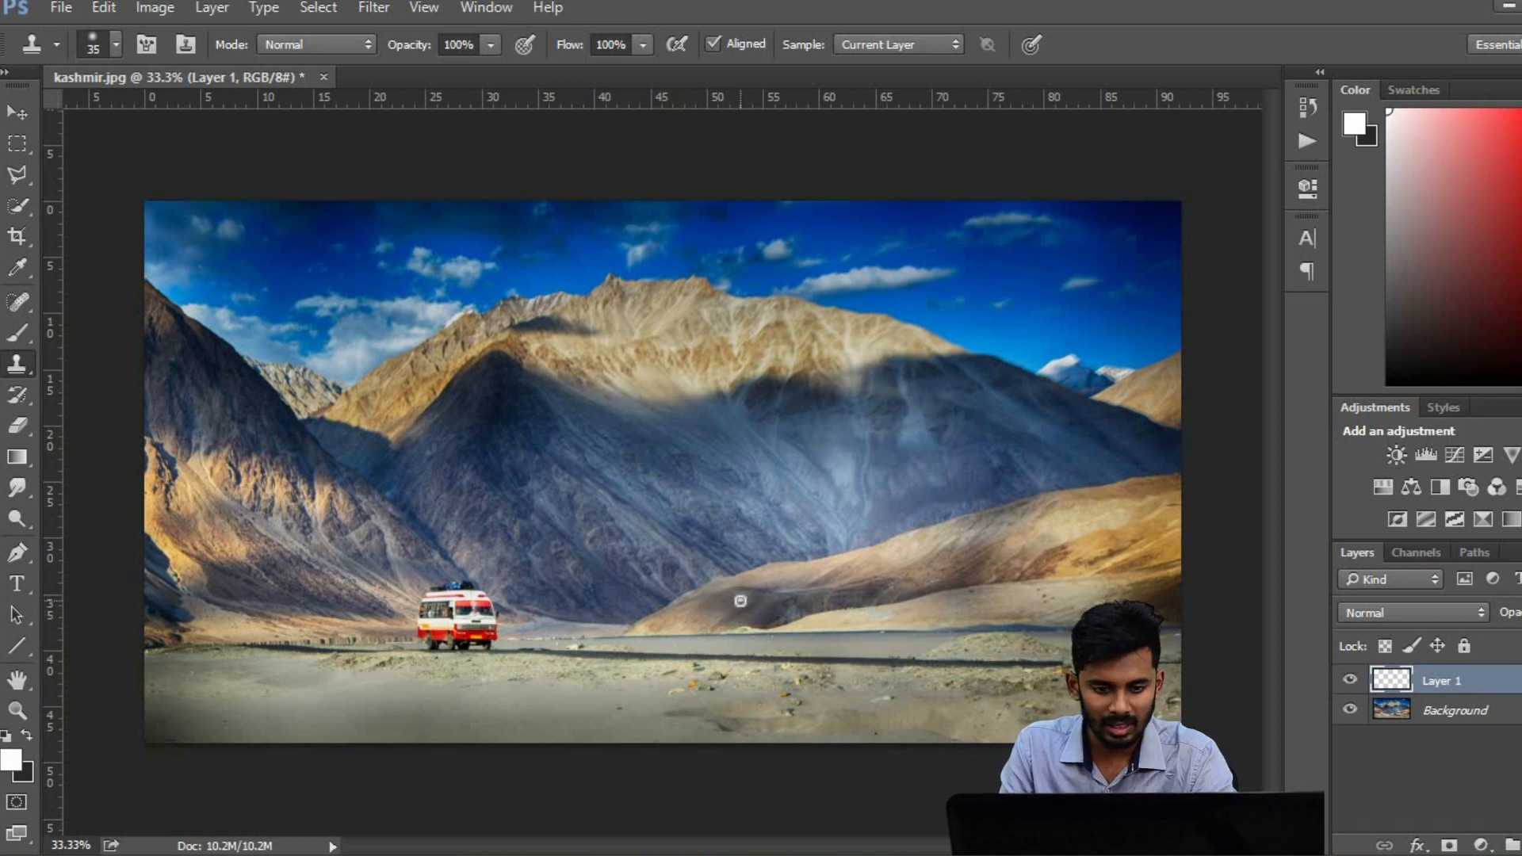
key("bracketright")
key("bracketright")
key("bracketright")
key("bracketright")
key("bracketright")
key("bracketright")
key("bracketright")
key("bracketright")
key("bracketright")
key("bracketright")
key("bracketright")
key("bracketright")
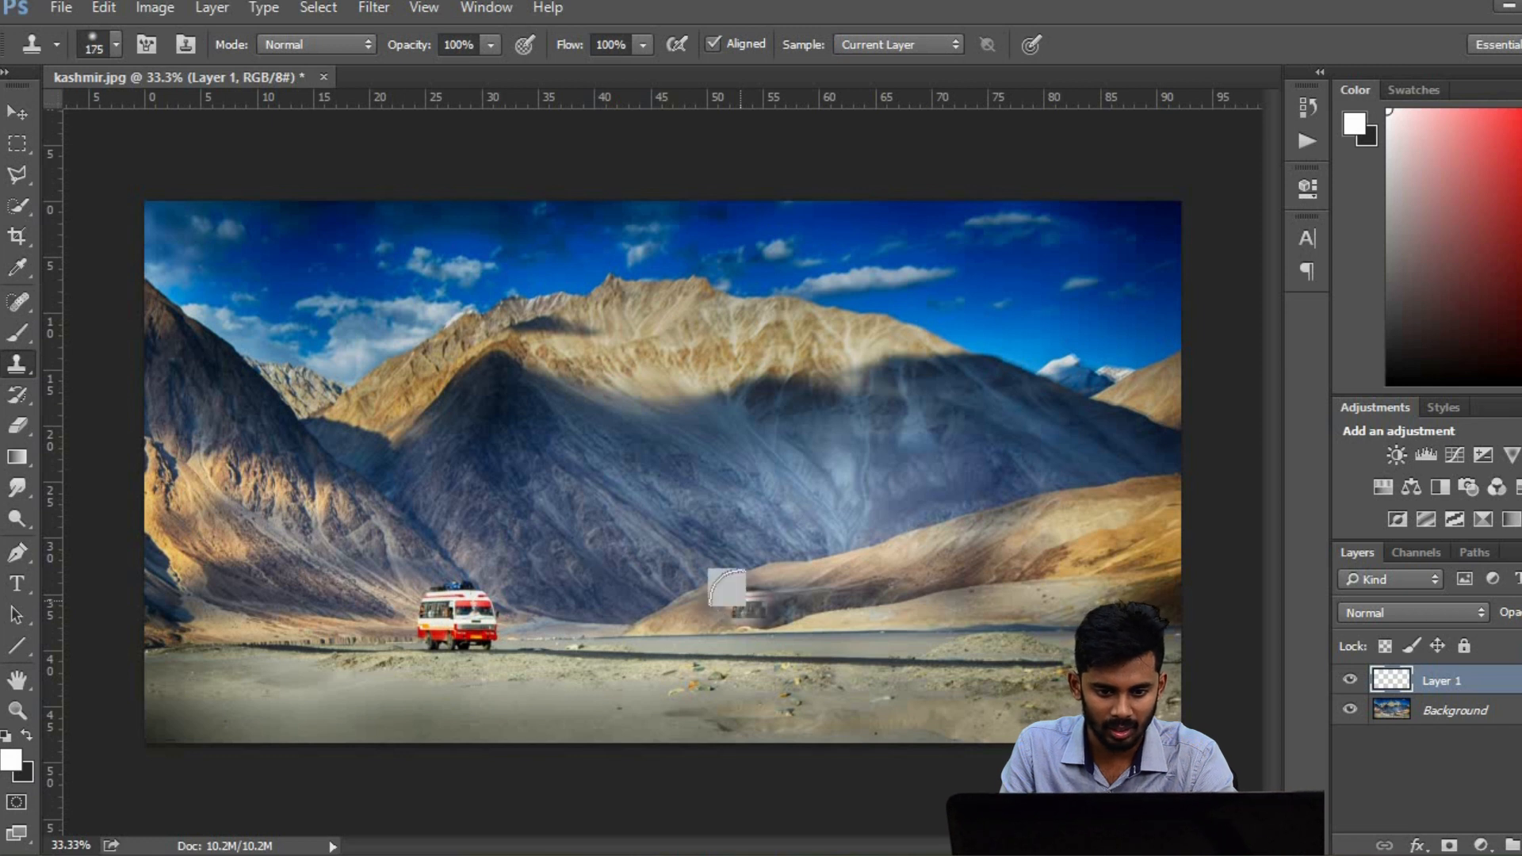
key("bracketright")
key("bracketright")
key("bracketright")
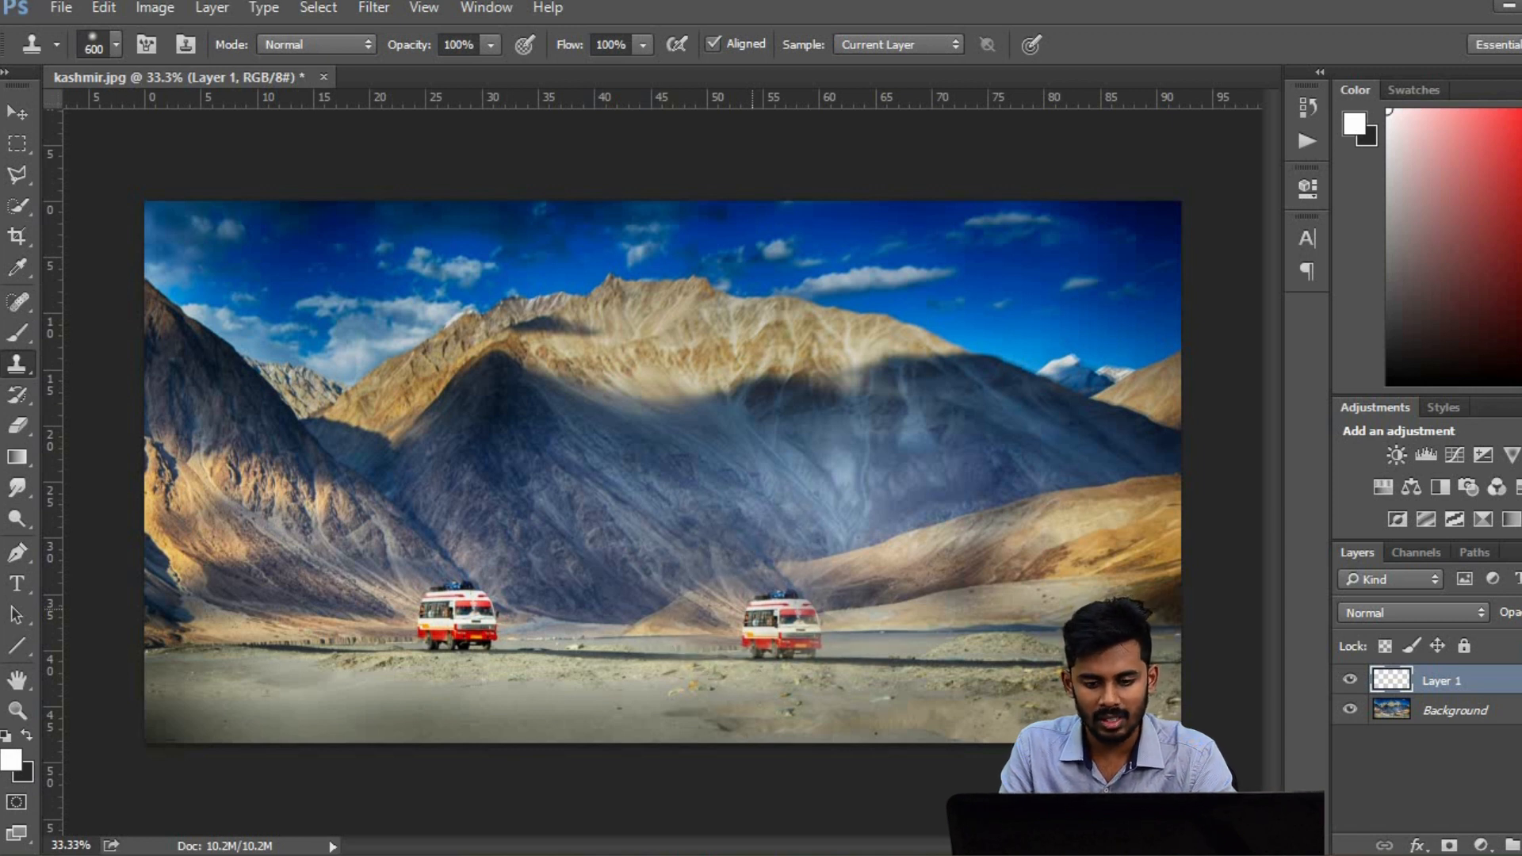
Reduce the clone brush to 90 px and paint a copy of the bus farther along the road on Layer 1
key("bracketleft")
key("bracketleft")
key("bracketleft")
key("bracketleft")
key("bracketleft")
key("bracketleft")
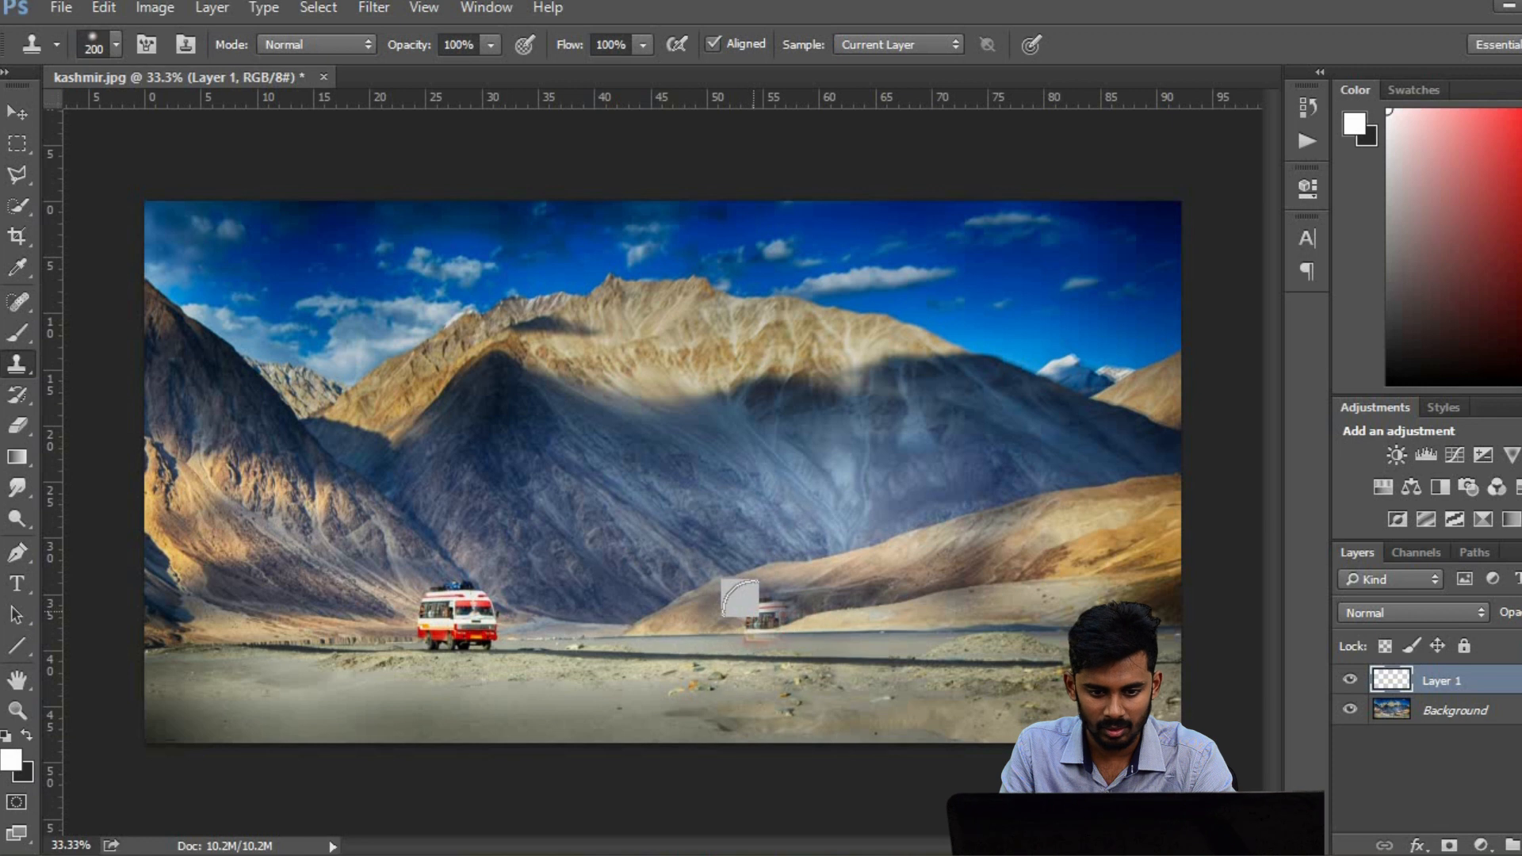
key("bracketleft")
key("bracketleft")
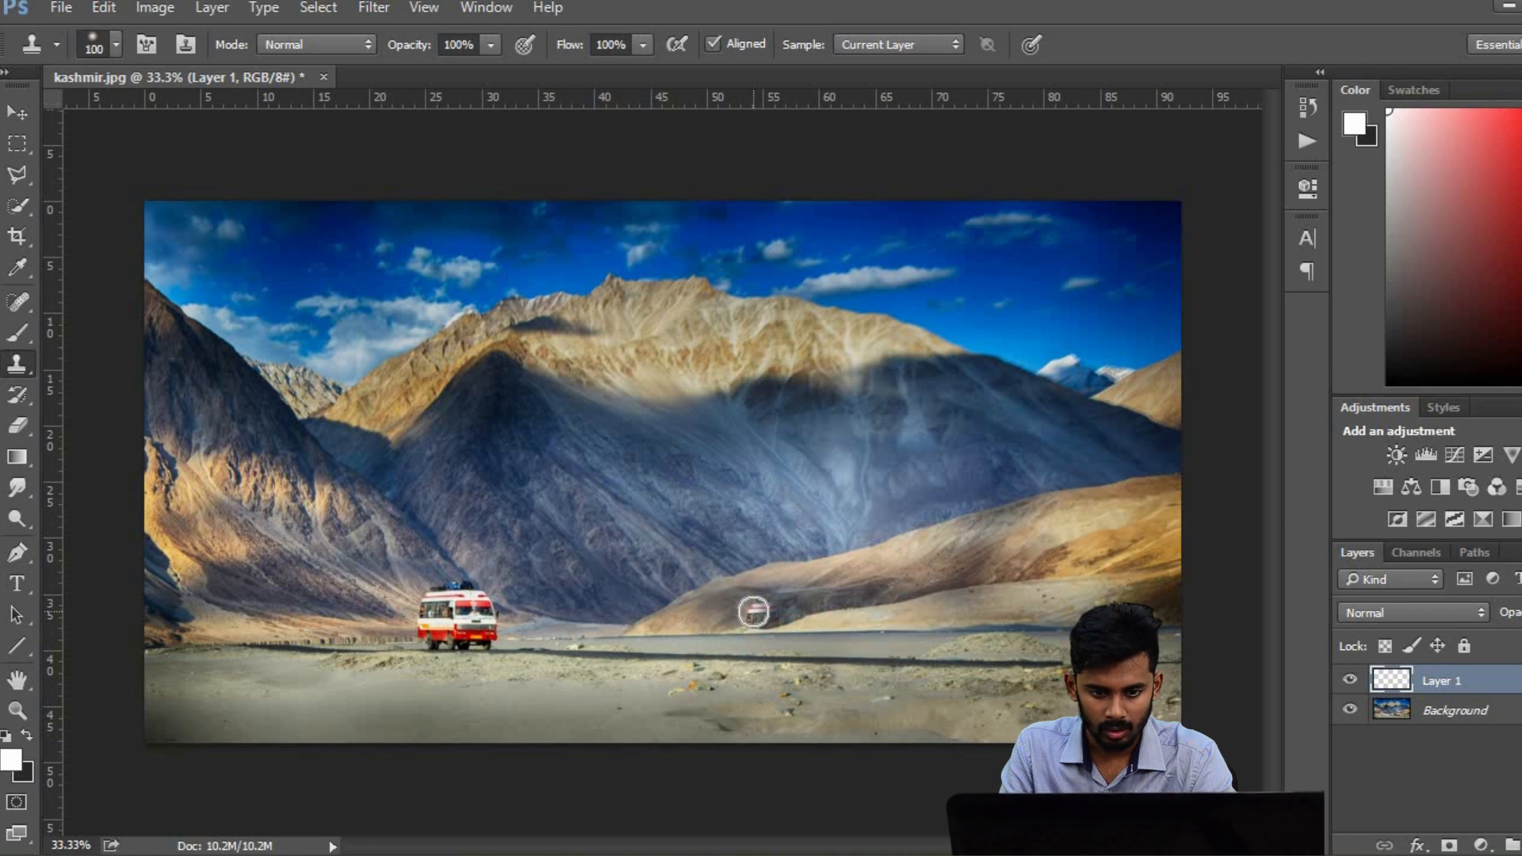
key("bracketleft")
mouse_move(788, 612)
left_mouse_down()
mouse_move(757, 624)
mouse_move(755, 654)
mouse_move(807, 647)
mouse_move(805, 623)
mouse_move(817, 645)
mouse_move(817, 626)
mouse_move(760, 608)
mouse_move(747, 639)
mouse_move(750, 609)
mouse_move(808, 599)
mouse_move(763, 594)
mouse_move(753, 608)
mouse_move(794, 661)
left_mouse_up()
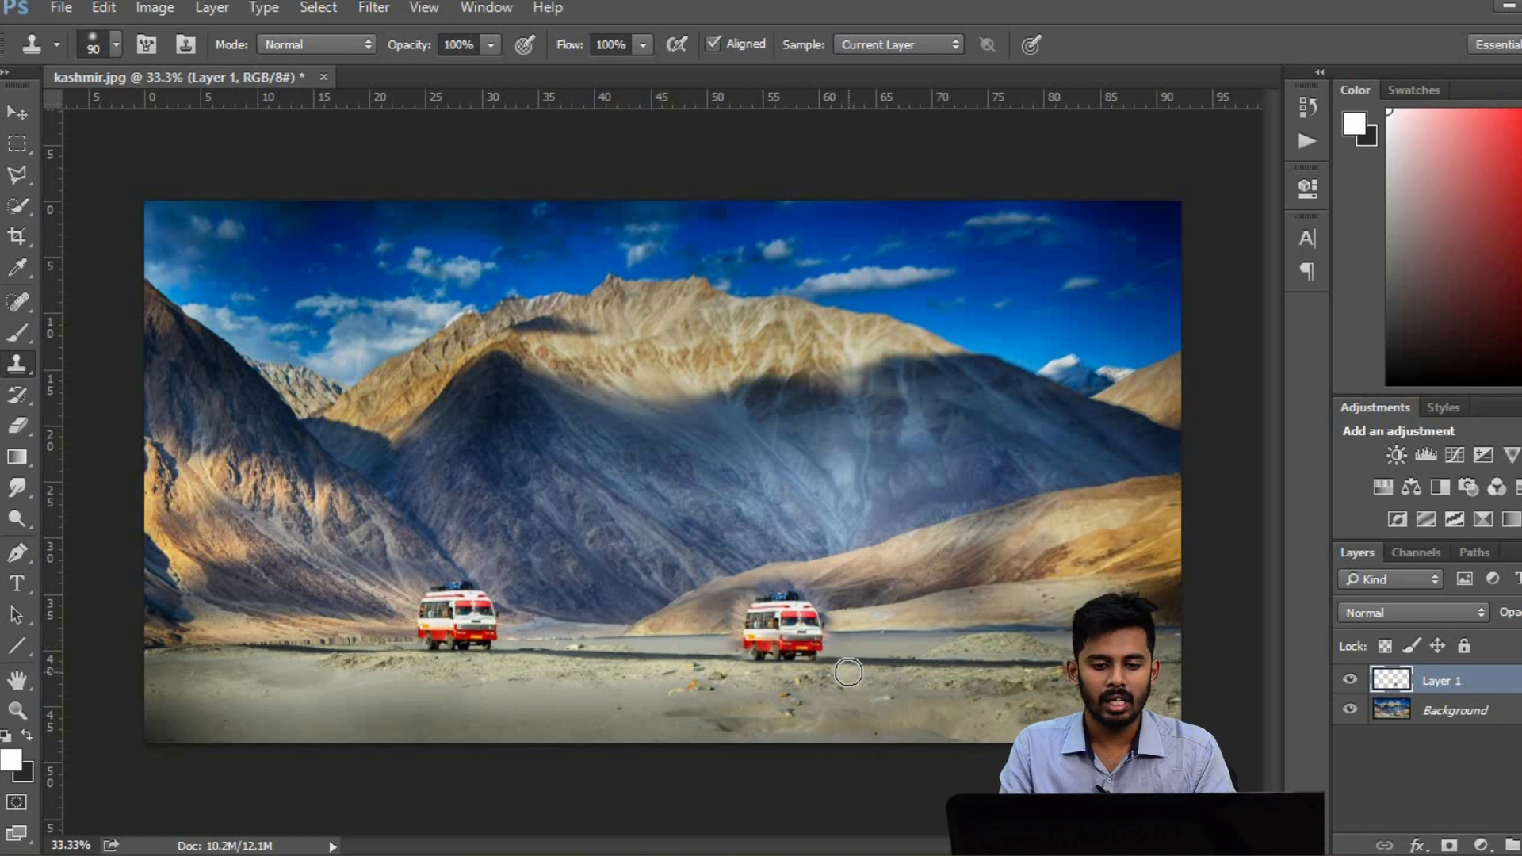
Outline the smudged surroundings of the cloned bus with the Polygonal Lasso Tool, delete them from Layer 1 and deselect
key("z")
left_click(822, 652)
left_click(821, 643)
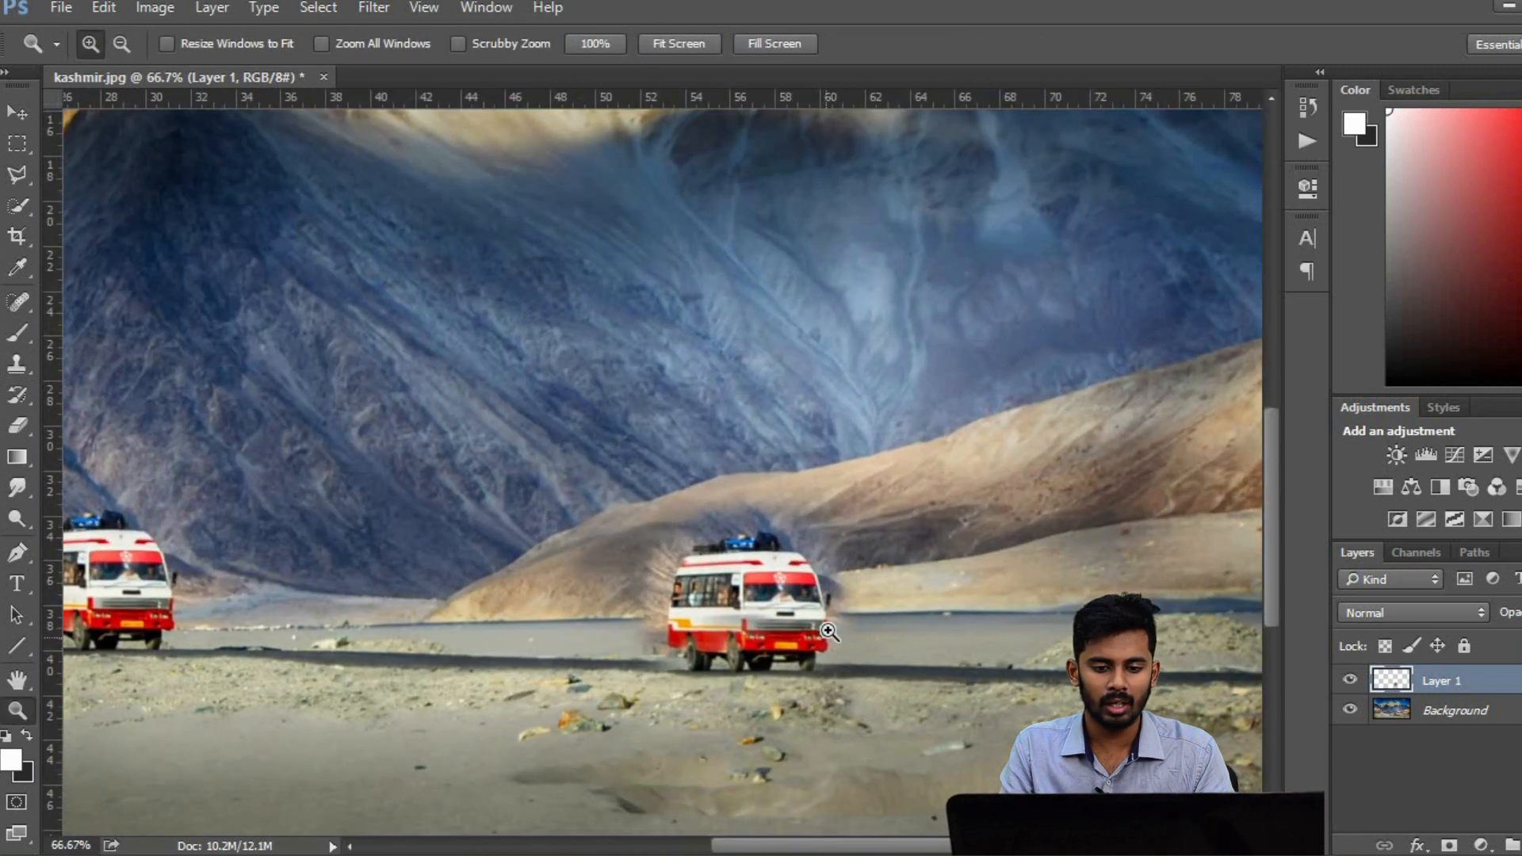
left_click(816, 630)
left_click(813, 616)
scroll(813, 616, "up", 2)
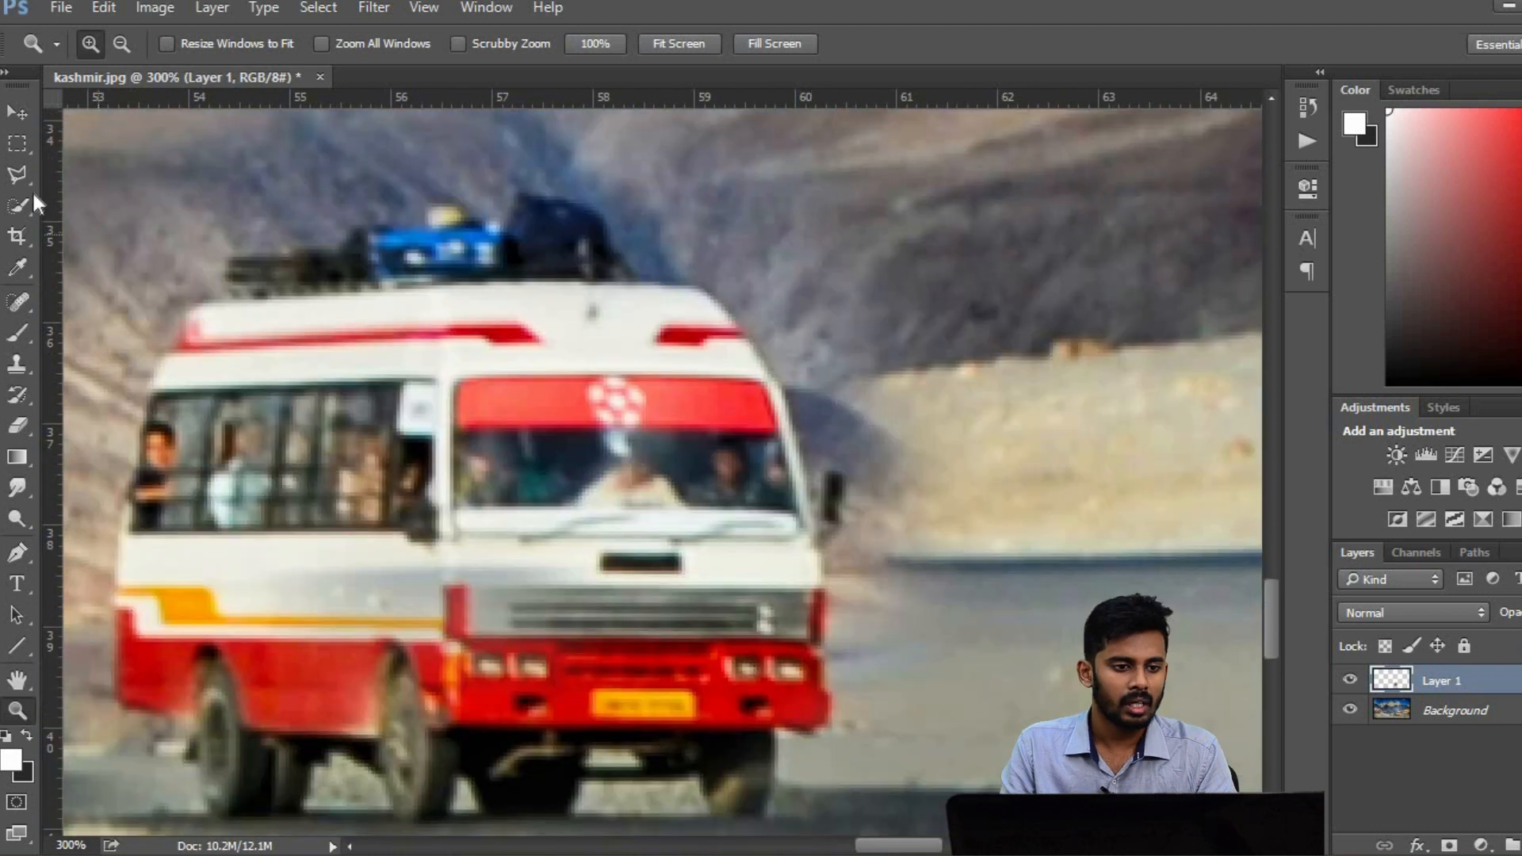
left_click(18, 174)
left_click(815, 514)
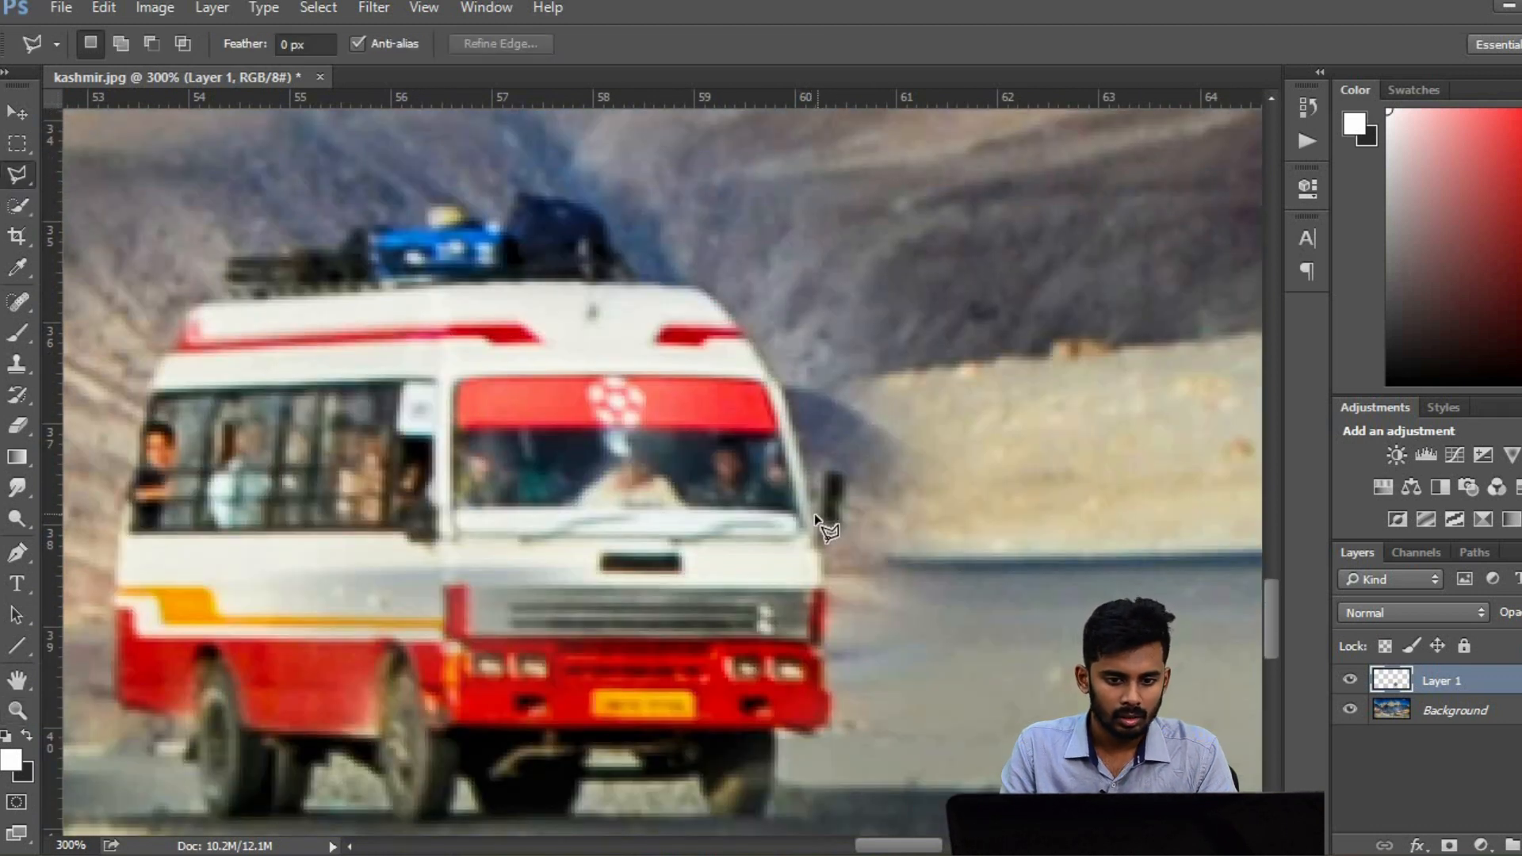
left_click(775, 371)
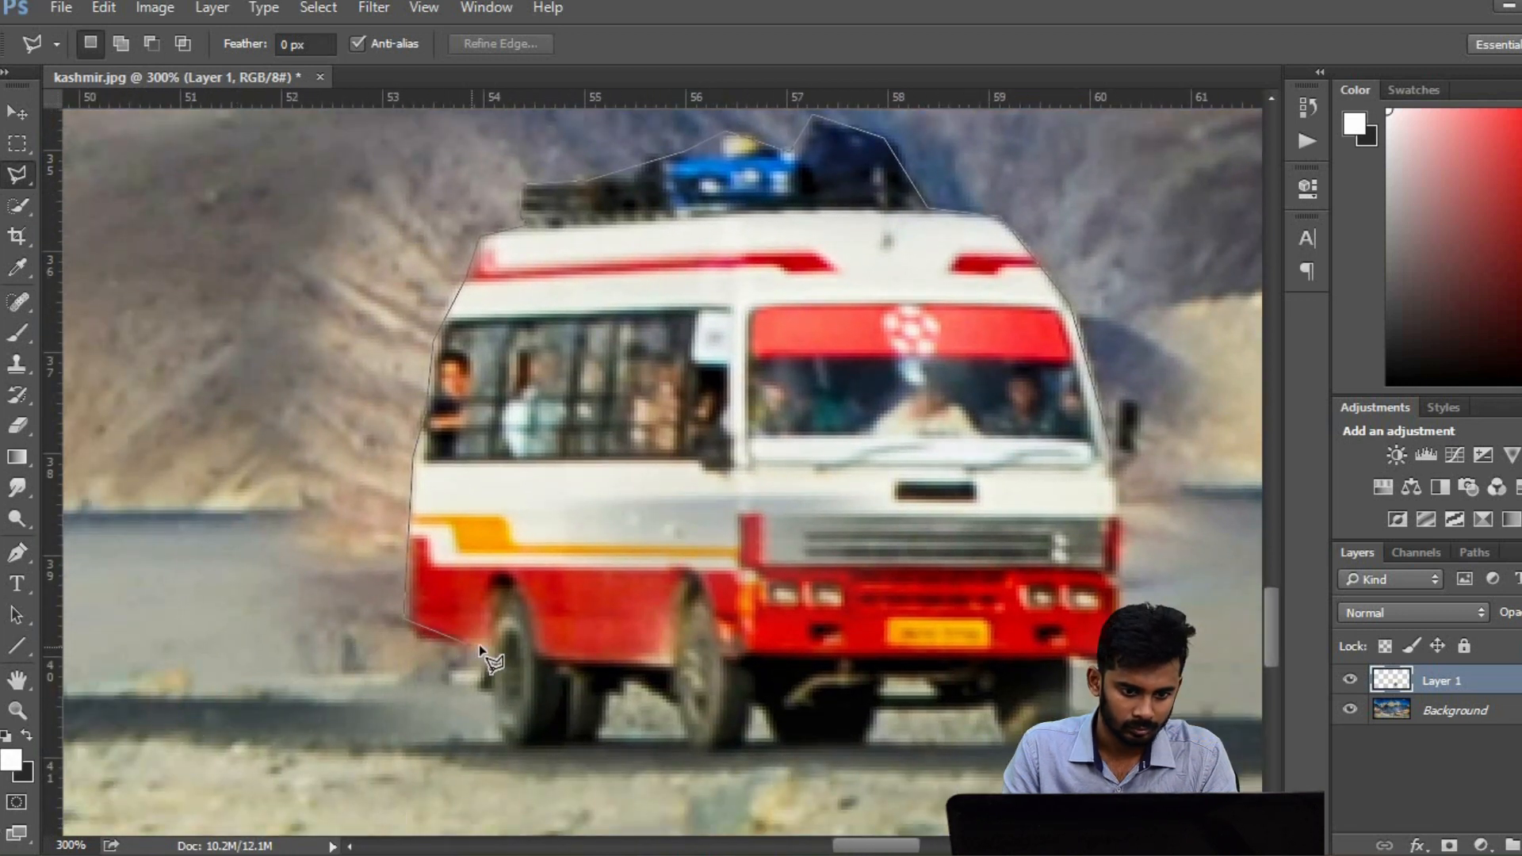
left_click(419, 637)
left_click(489, 649)
left_click(488, 698)
left_click(448, 725)
left_click(204, 147)
left_click(575, 159)
left_click(986, 194)
left_click(959, 479)
left_click(960, 661)
left_click(704, 614)
left_click(675, 564)
left_click(653, 511)
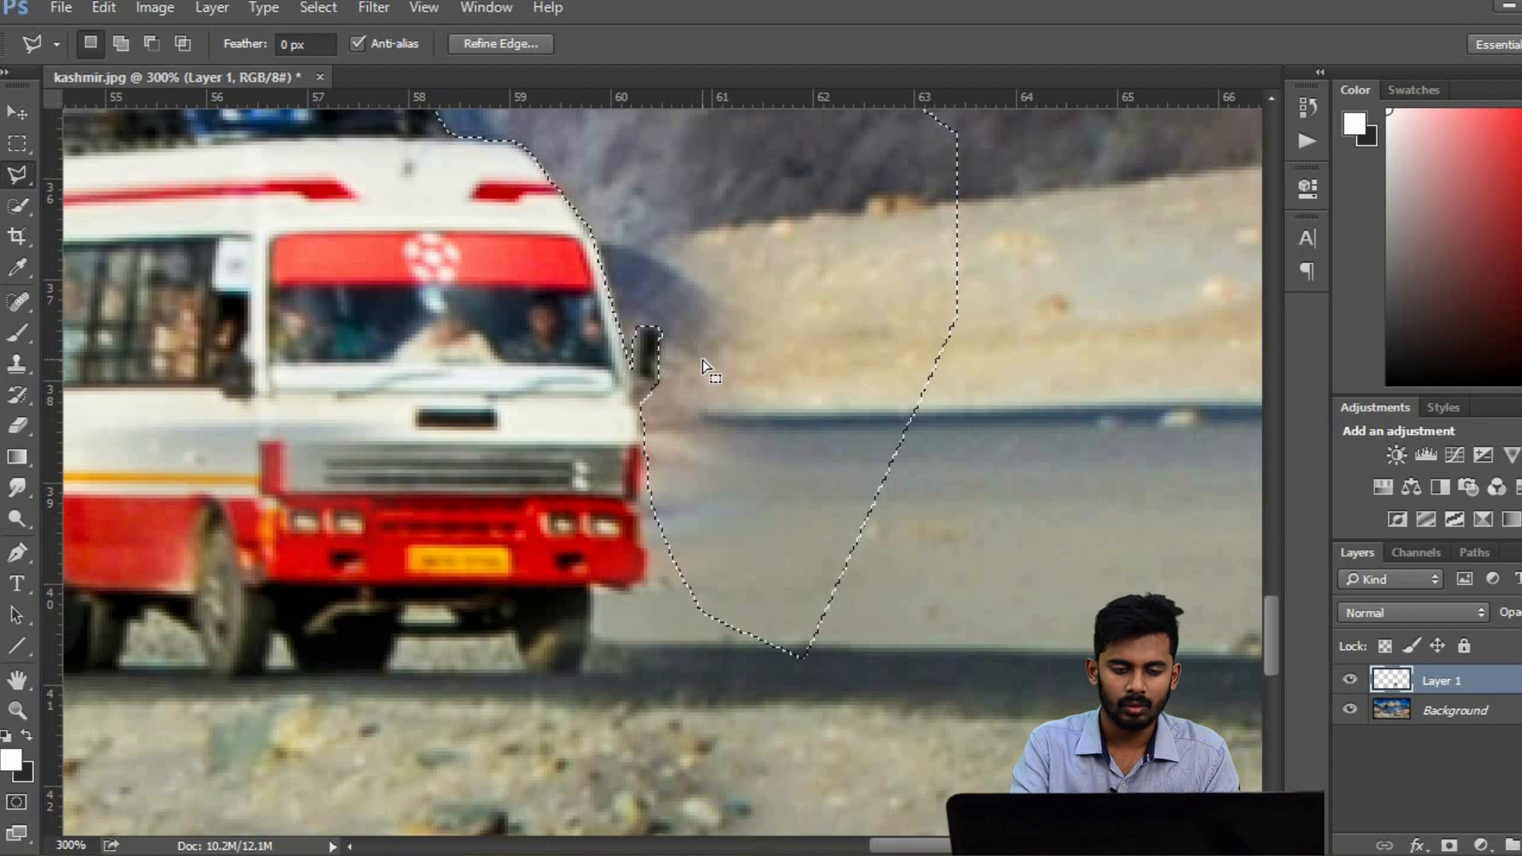
key("Delete")
key("z")
left_click(695, 336, "alt")
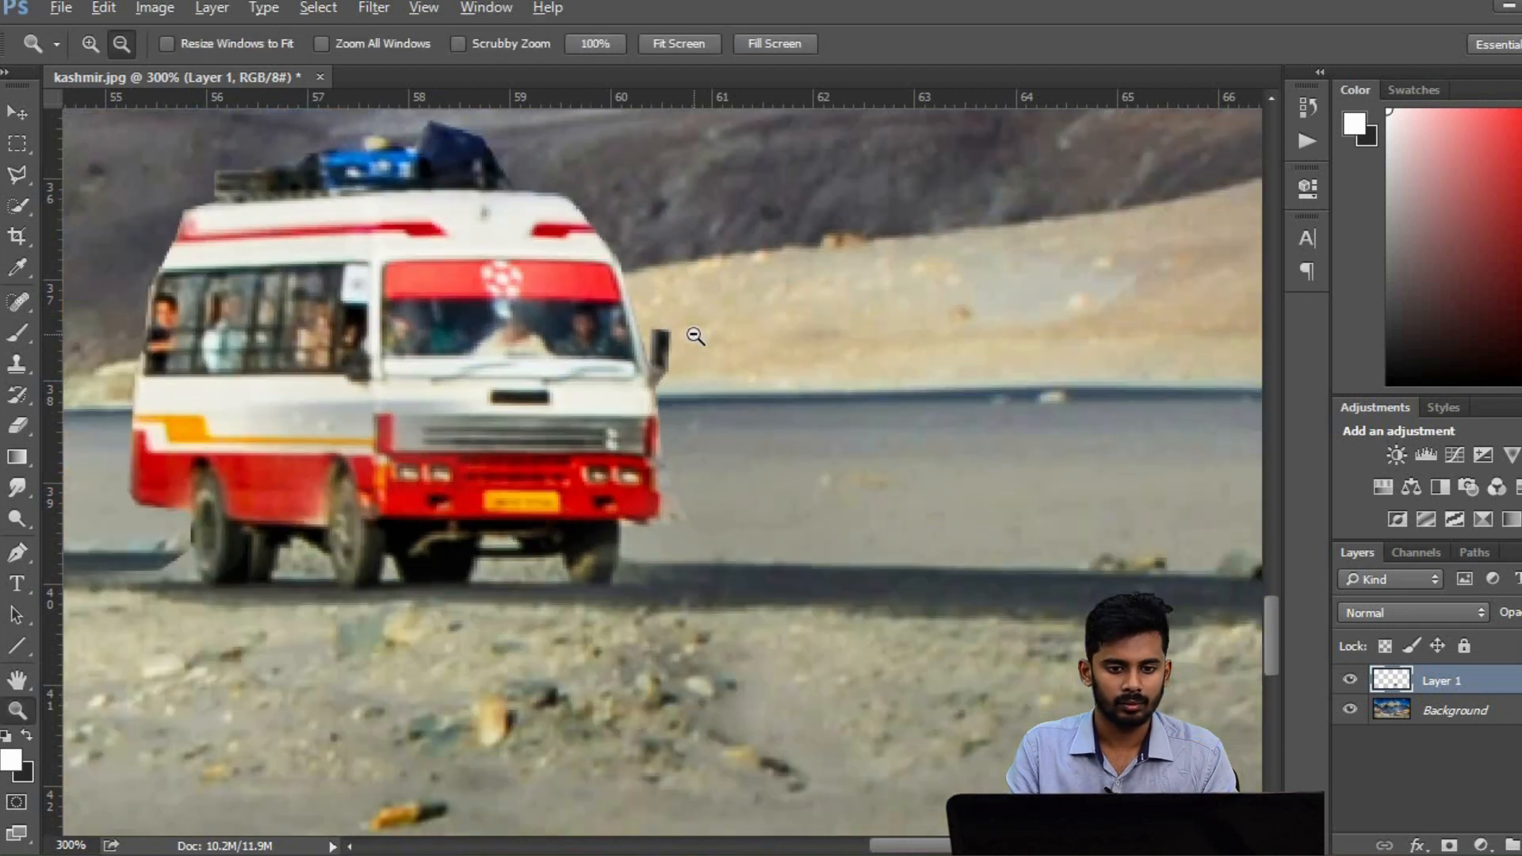
left_click(695, 336, "alt")
left_click(695, 336, "alt")
left_click(695, 336, "alt")
left_click(695, 336, "alt")
key("ctrl+d")
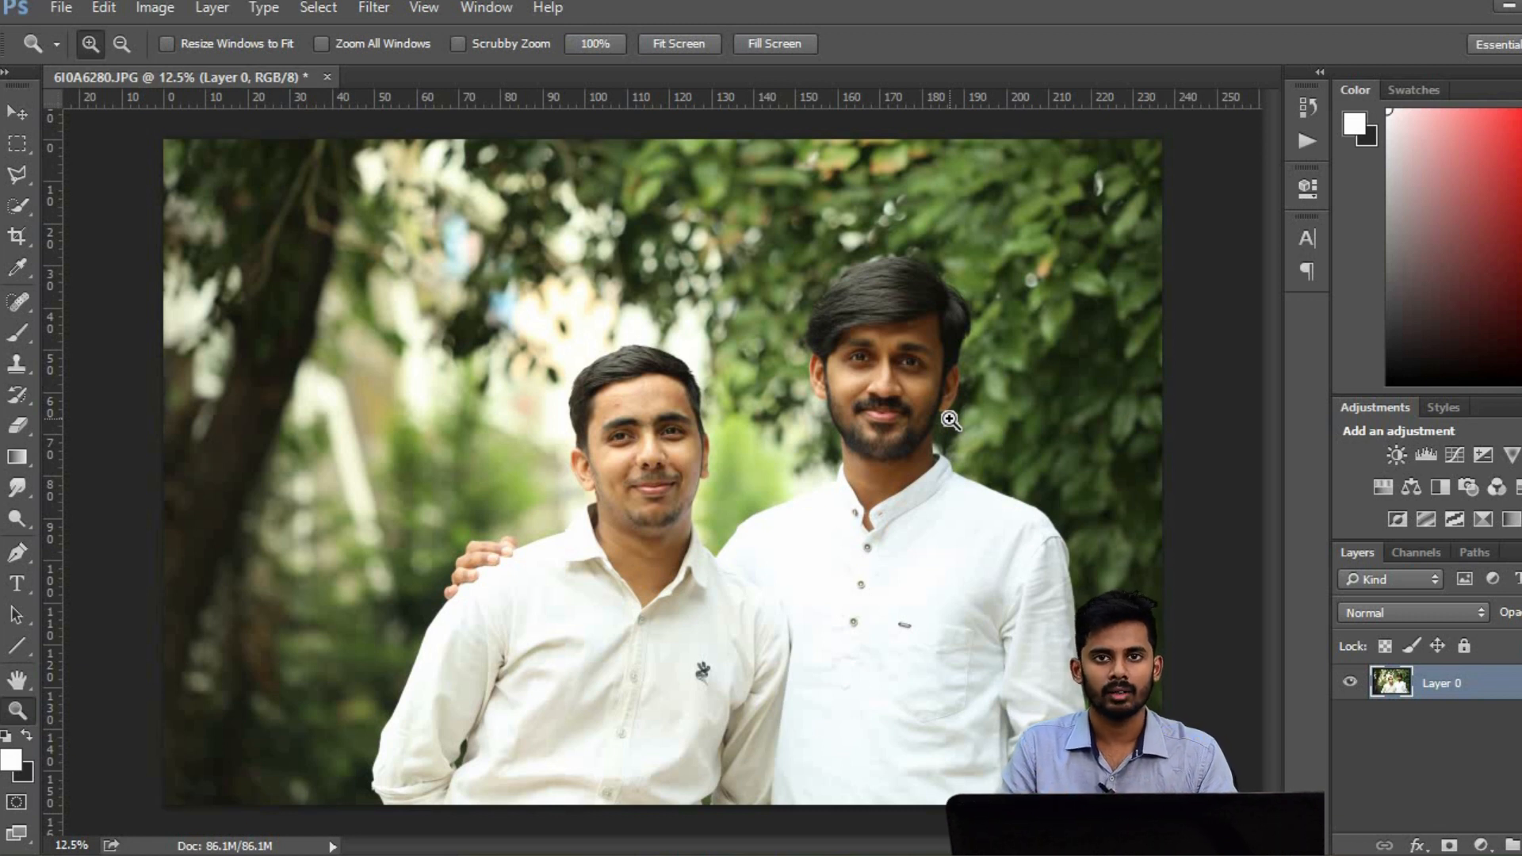
Shift the Greens hue of 6I0A6280.JPG to +100 with the Camera Raw Filter and add a new empty layer above Layer 0
left_click(368, 11)
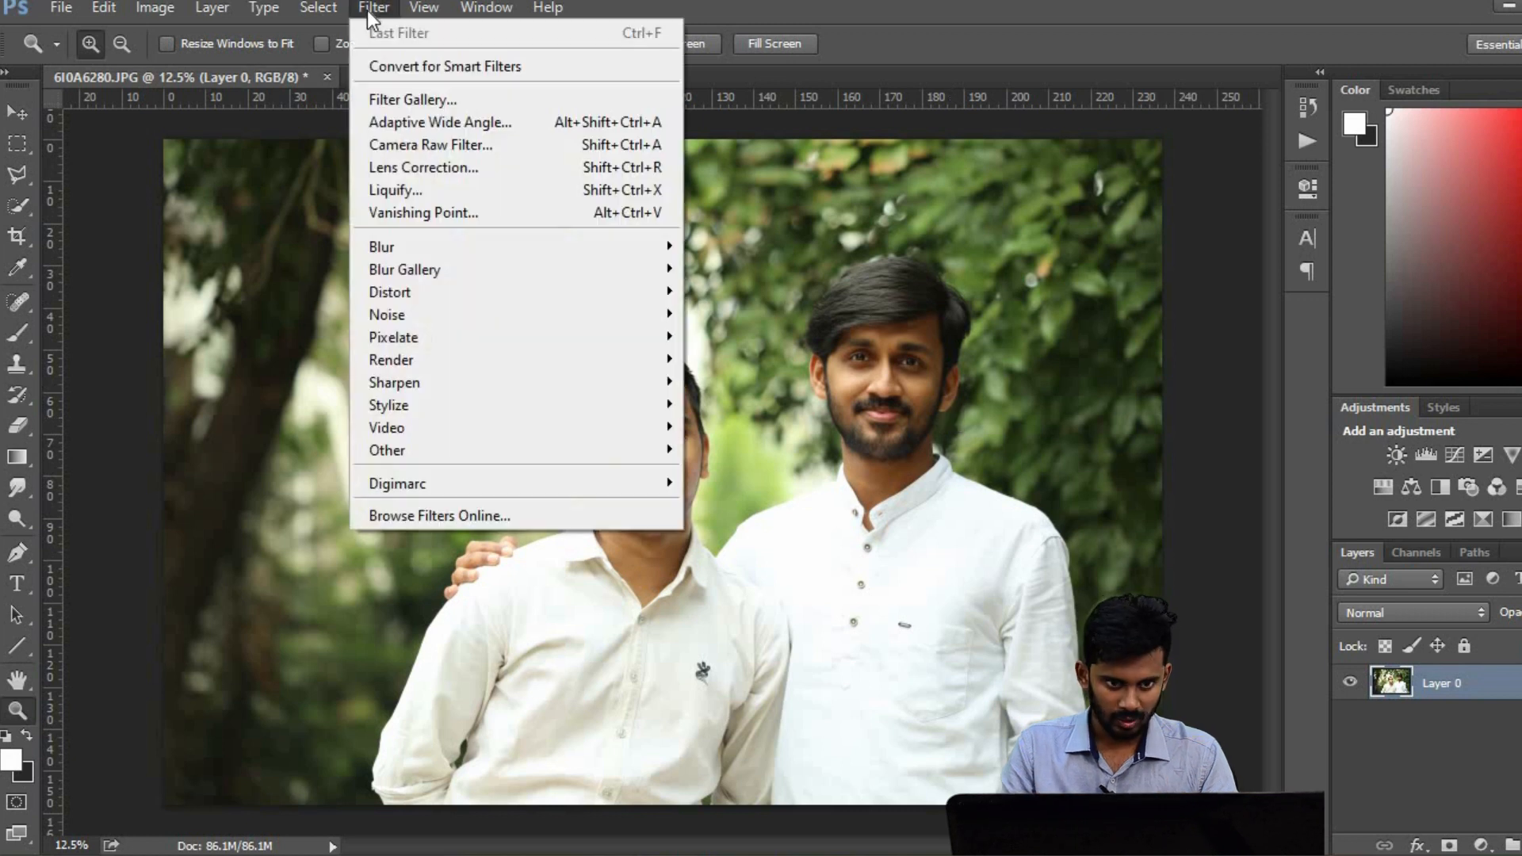
left_click(467, 147)
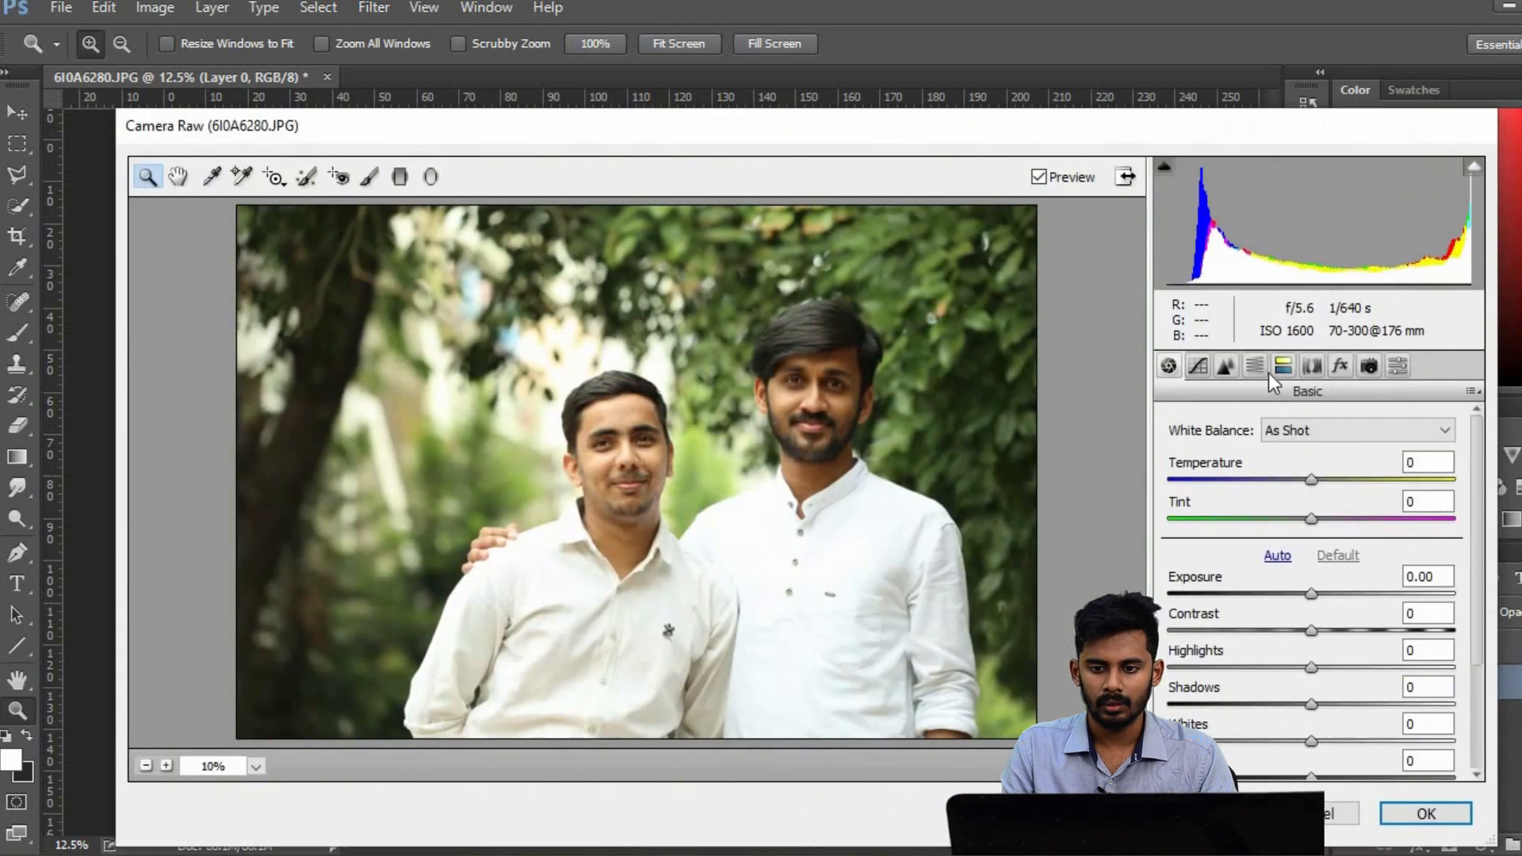
left_click(1259, 373)
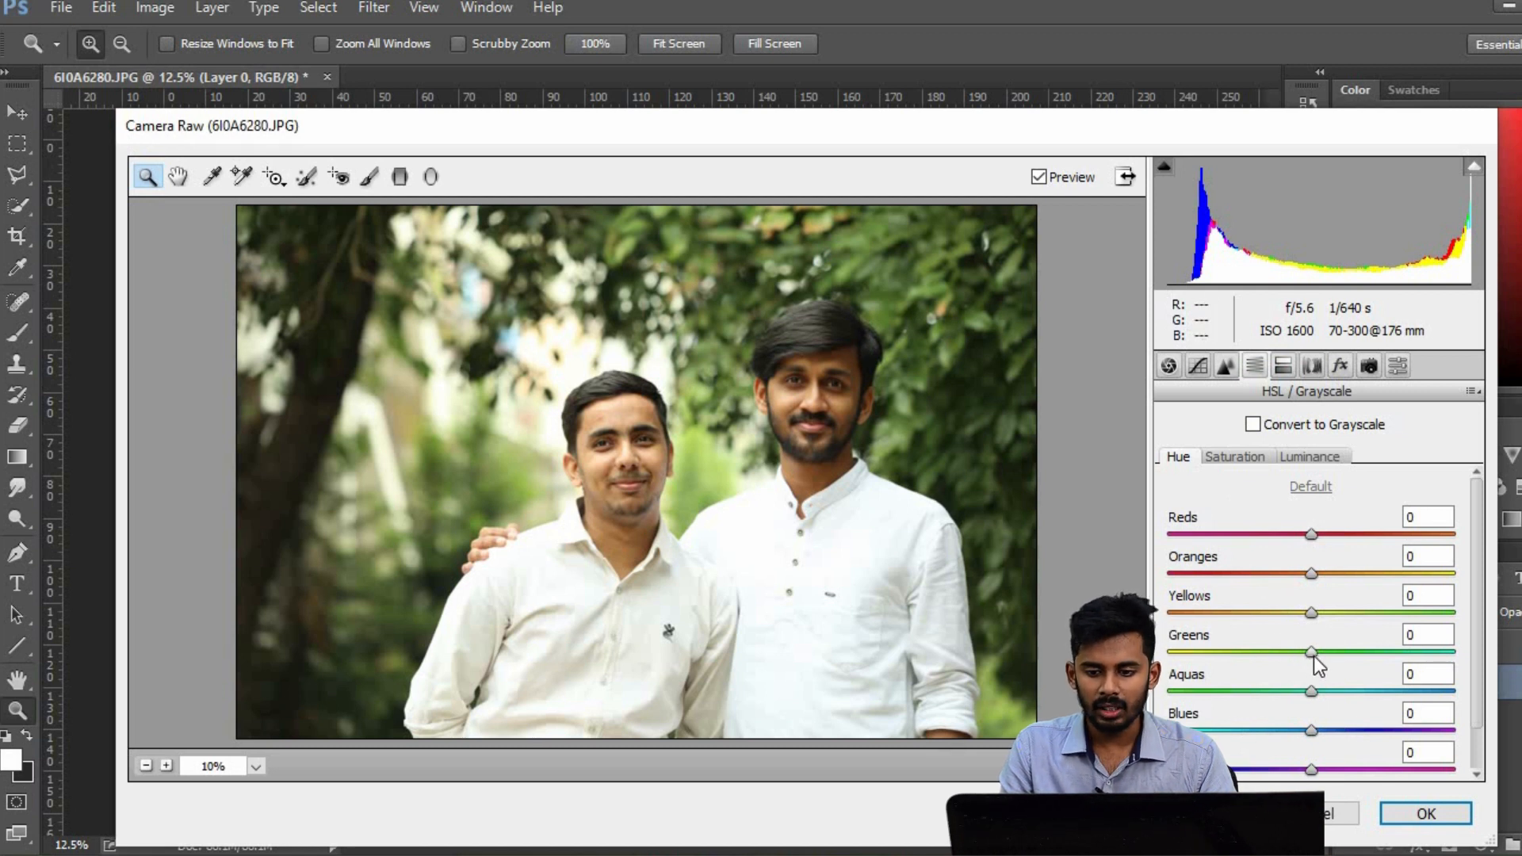
left_click_drag(1315, 655, 1464, 663)
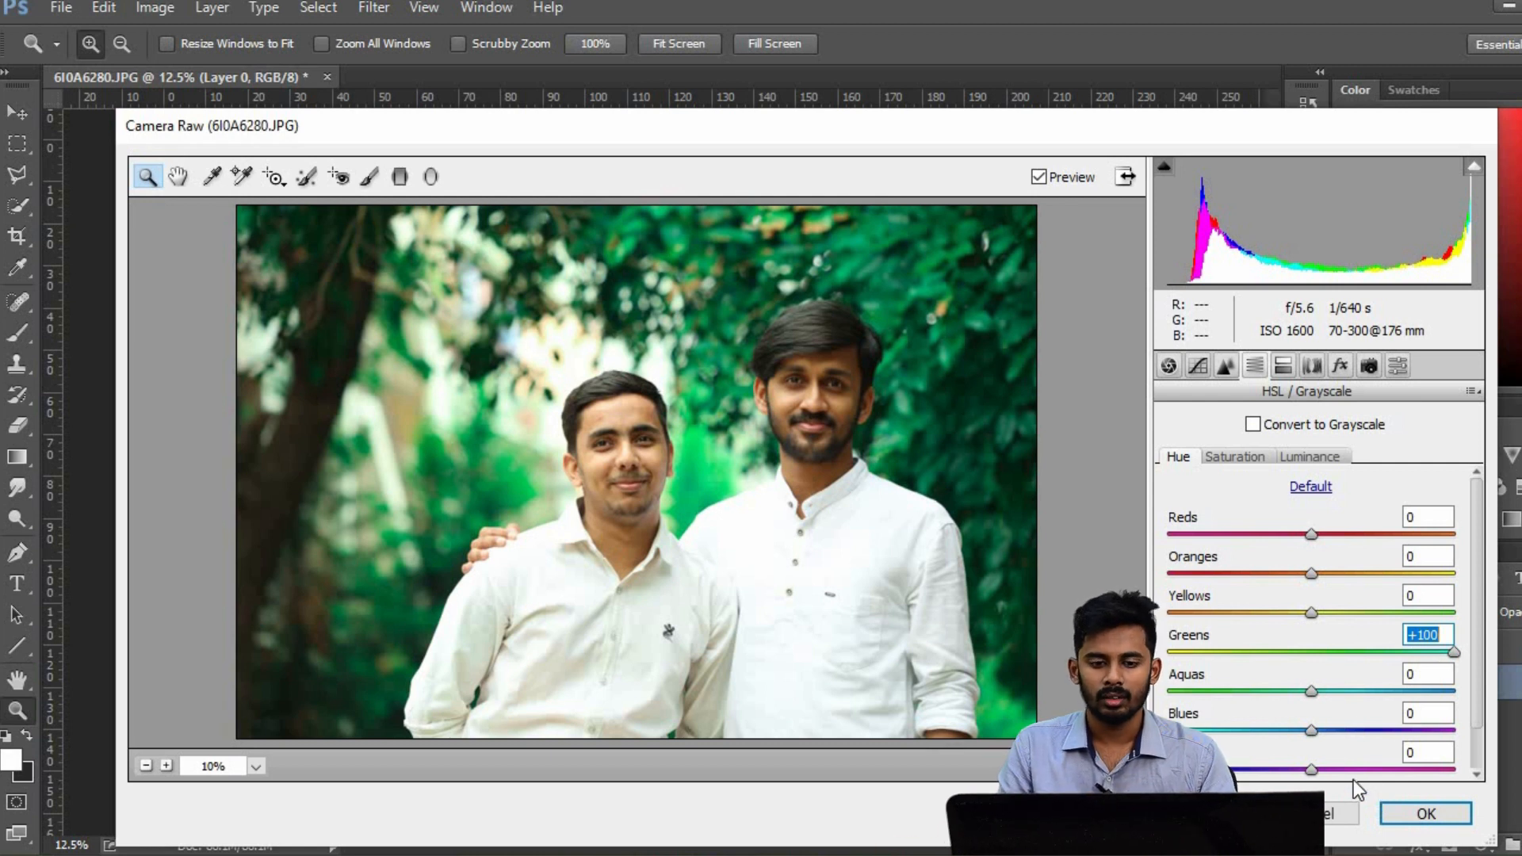
left_click(1419, 817)
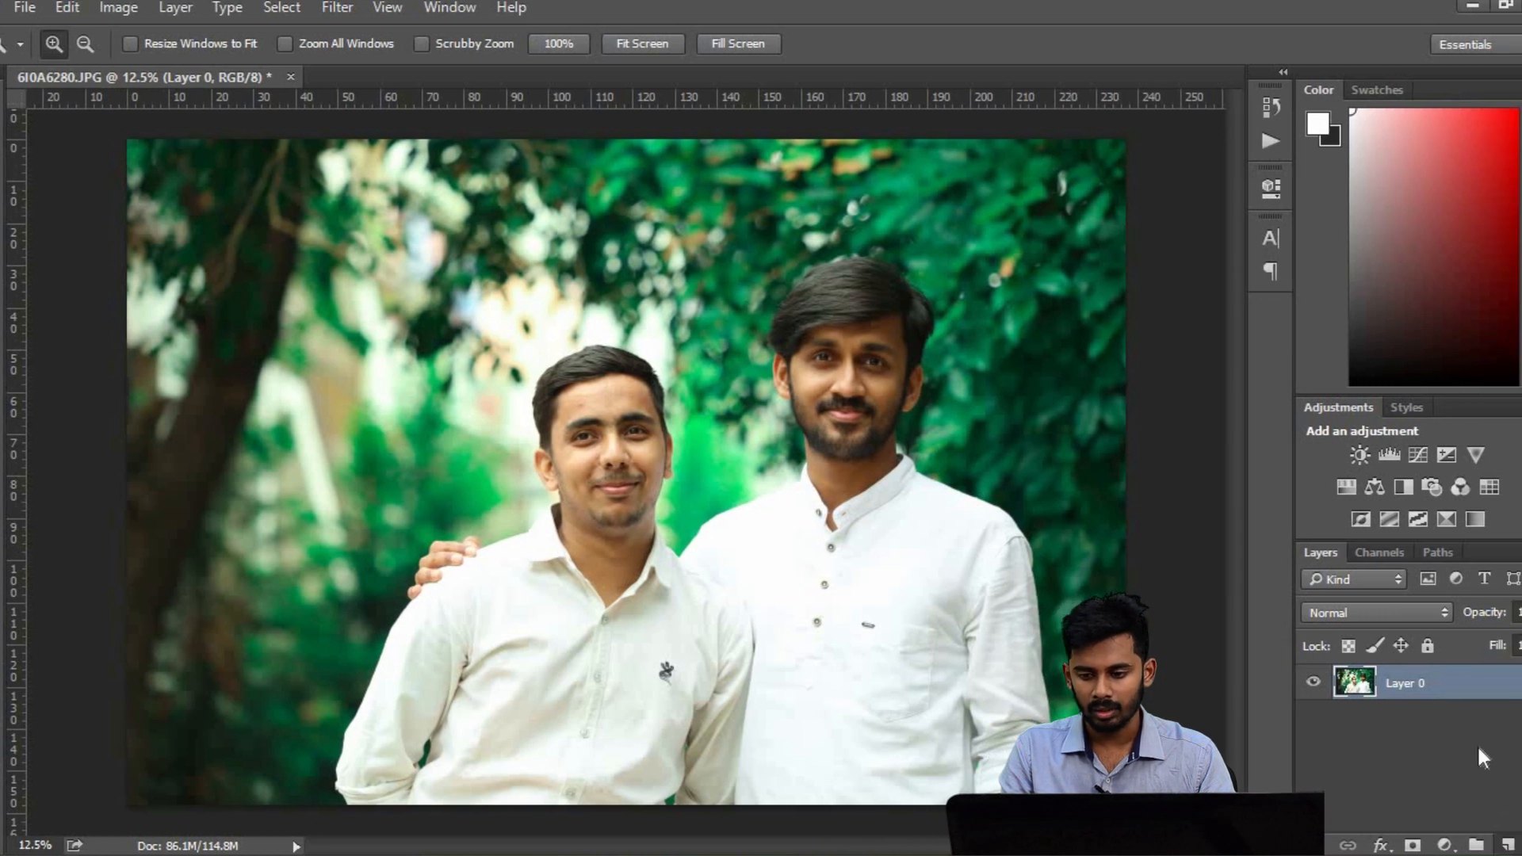
key("ctrl+shift+alt+n")
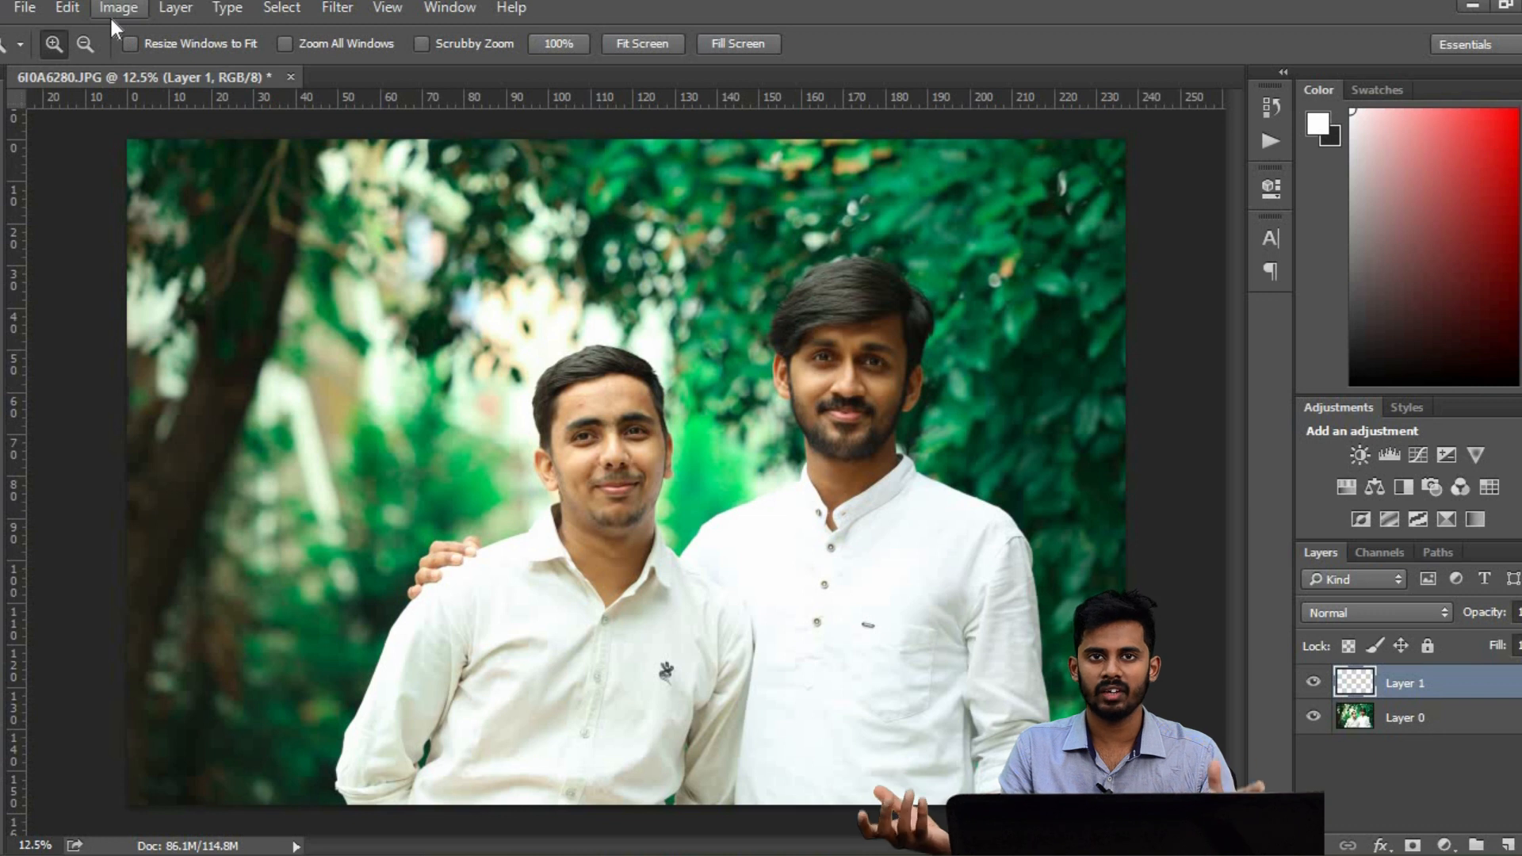
left_click(22, 144)
left_click_drag(134, 122, 1324, 793)
right_click(637, 318)
left_click(694, 612)
left_click(1284, 254)
left_click(1233, 309)
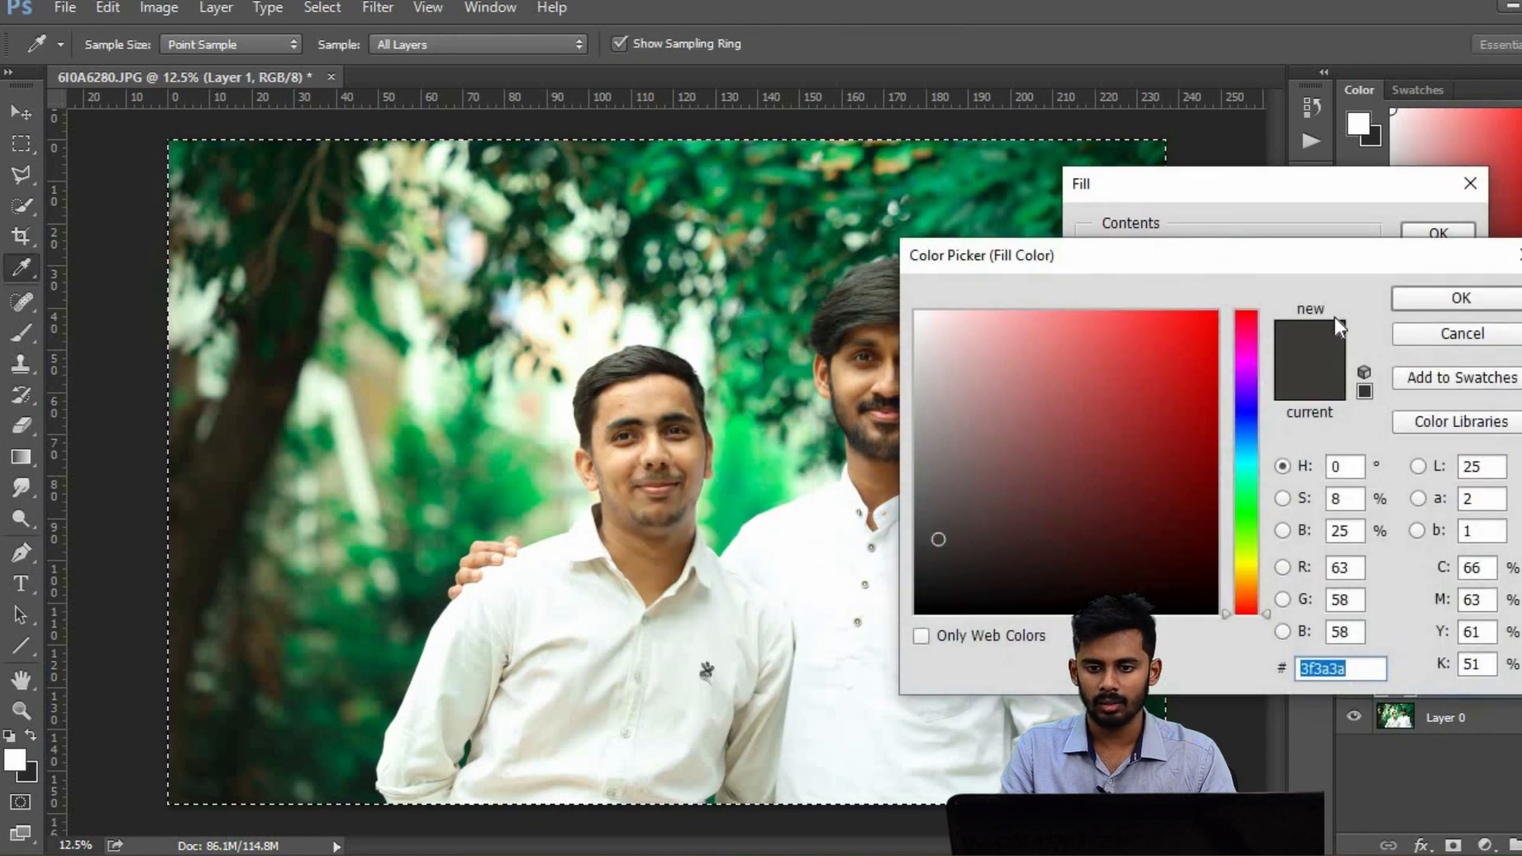
key("Escape")
left_click(1347, 254)
left_click(1305, 330)
left_click(1300, 259)
left_click(1290, 309)
left_click_drag(1244, 539, 1243, 573)
left_click_drag(1197, 396, 1304, 286)
left_click_drag(1251, 562, 1258, 599)
double_click(1357, 668)
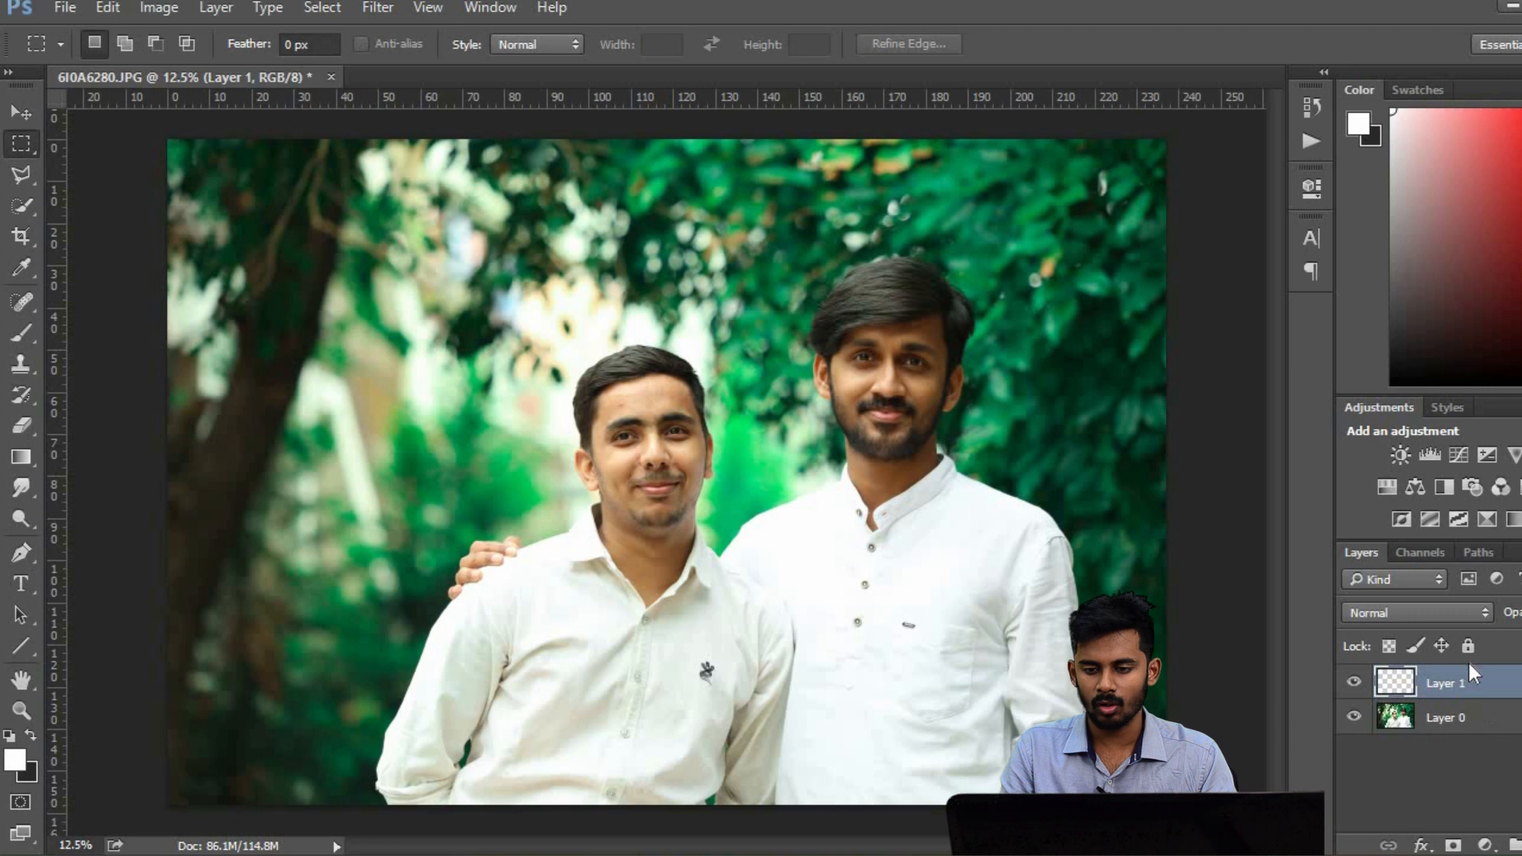
Fill Layer 1 with the orange color ffa200
left_click(108, 7)
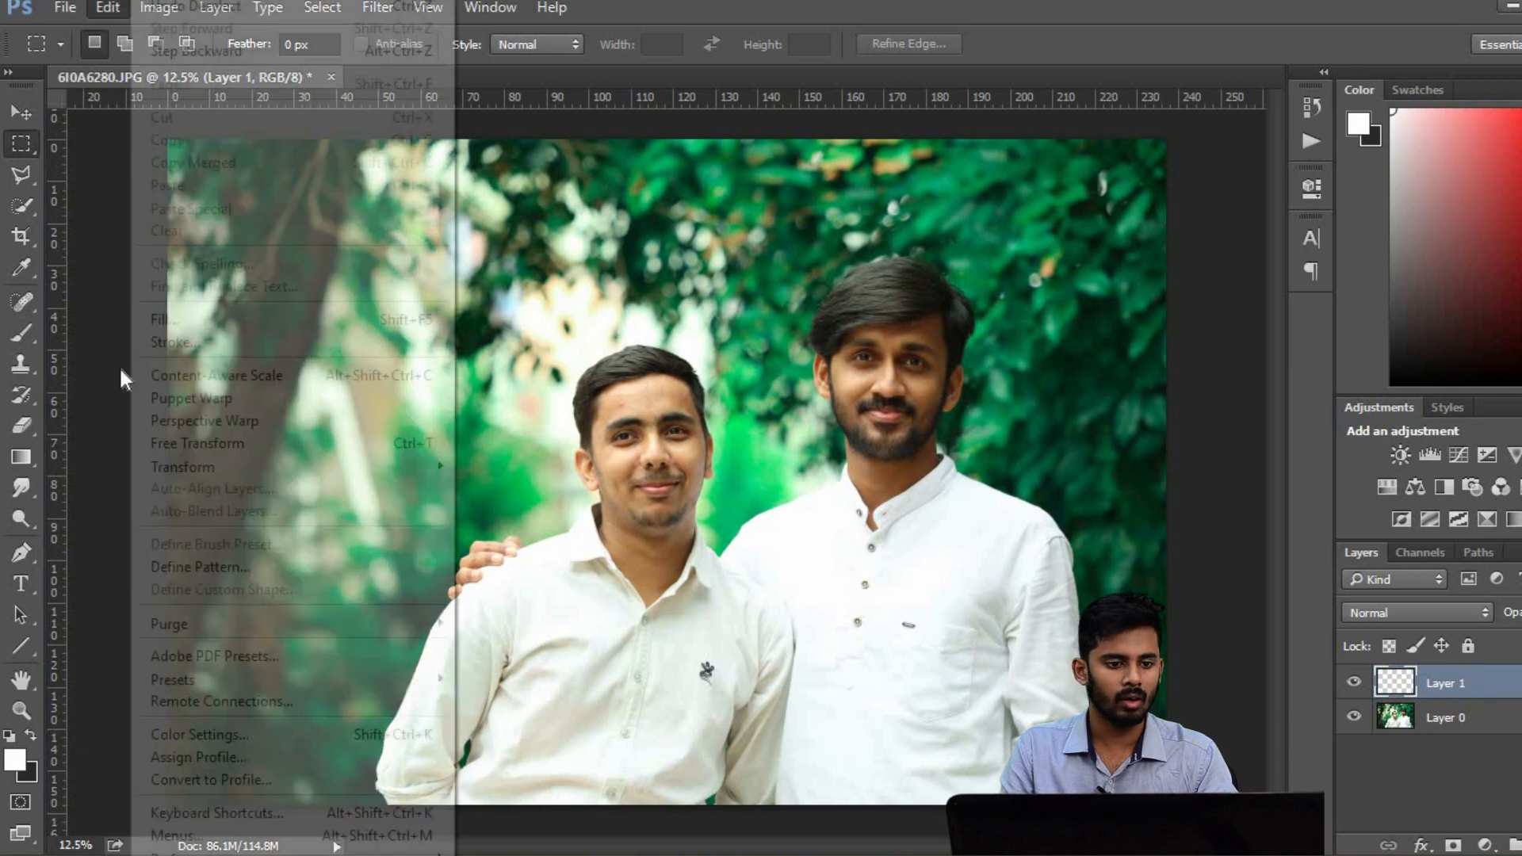
left_click(203, 319)
left_click(1278, 260)
left_click(1275, 304)
type("ffa200")
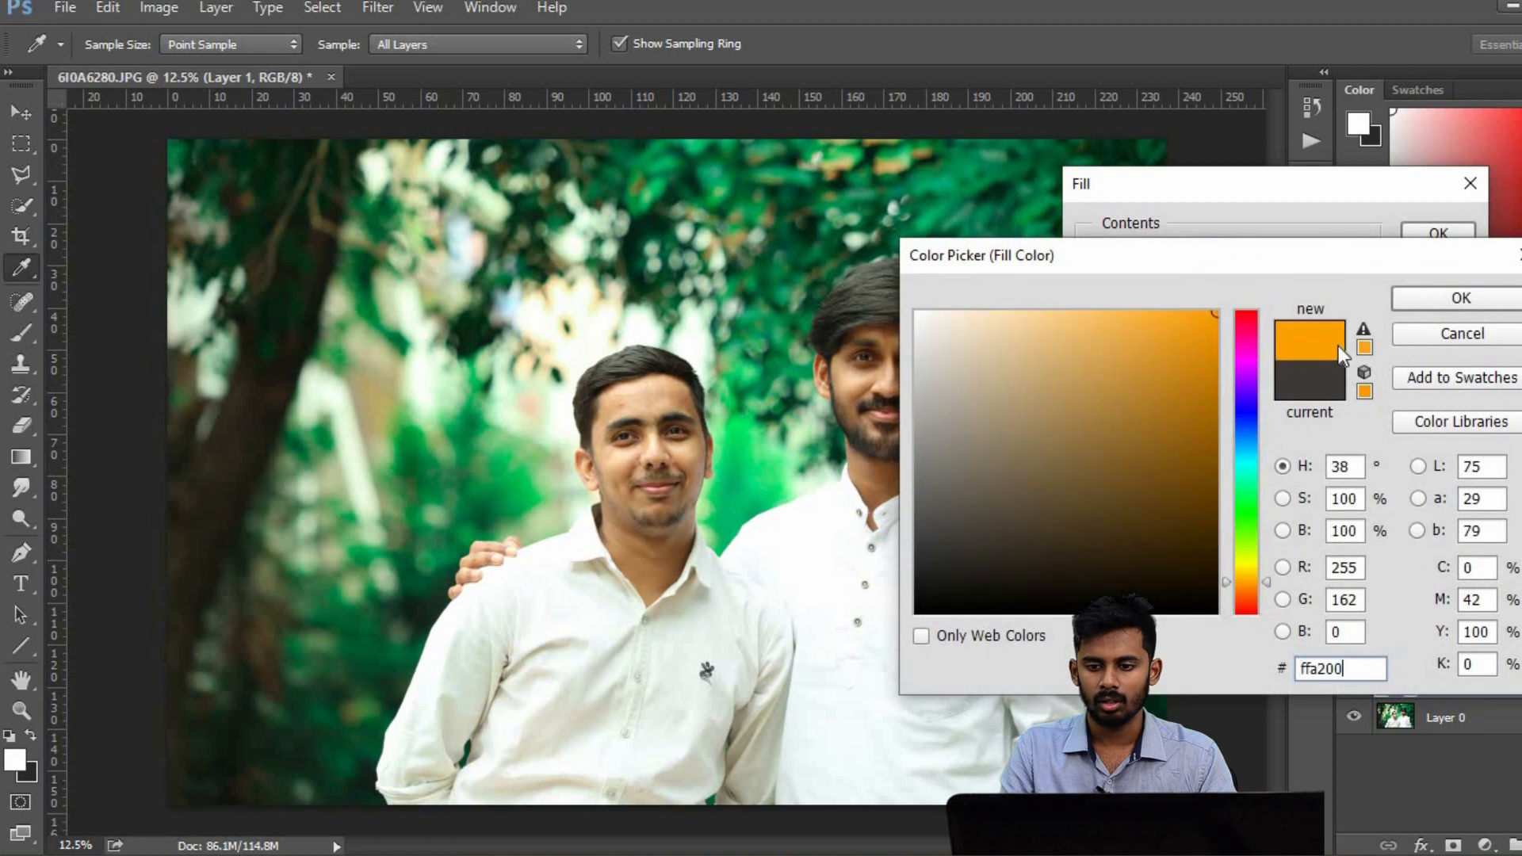
left_click(1443, 306)
left_click(1448, 235)
key("m")
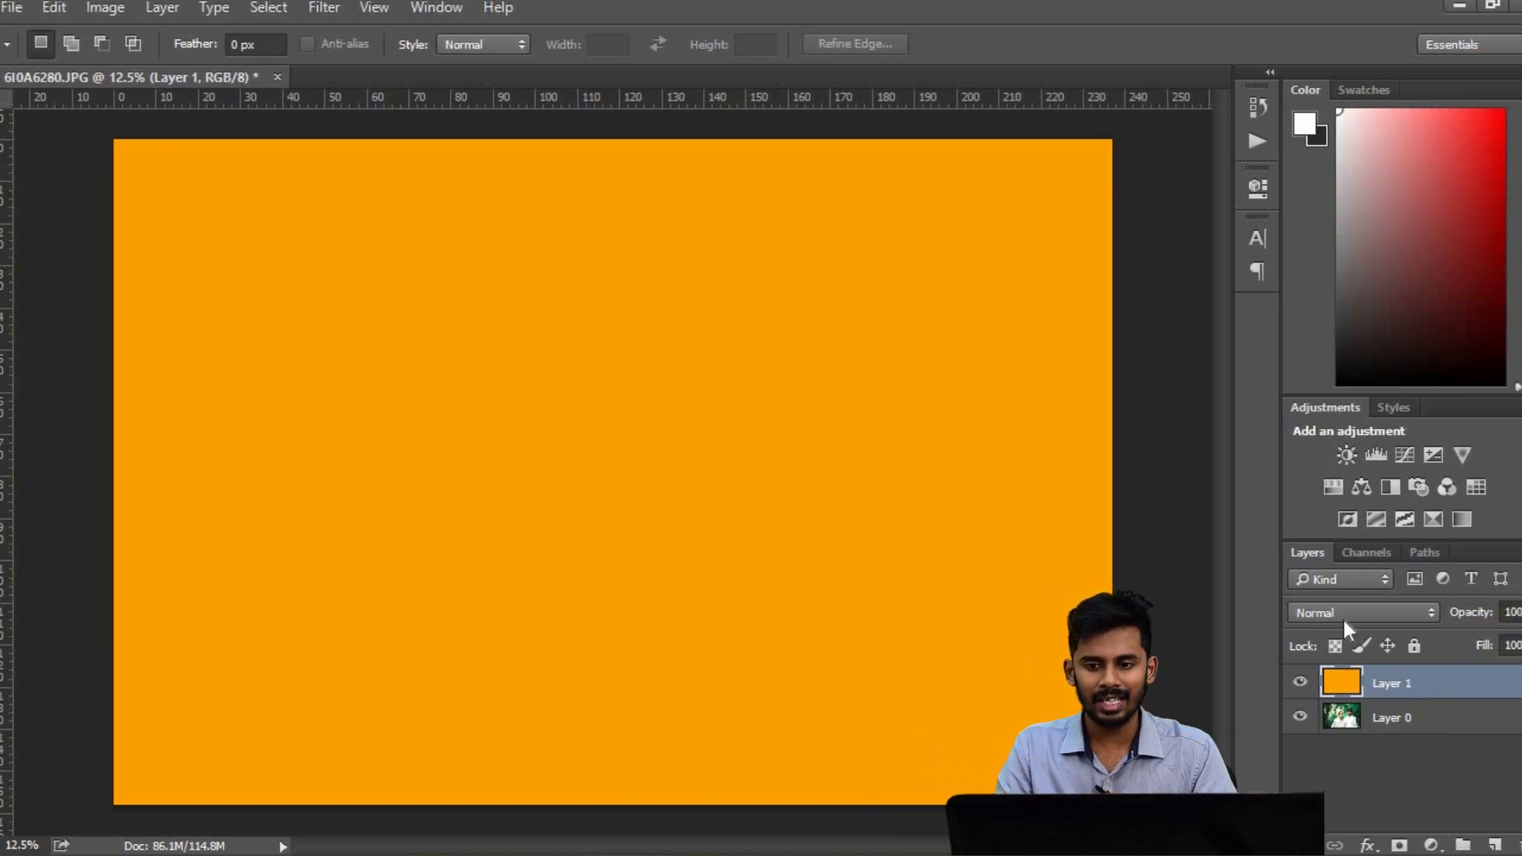
Set the orange Layer 1 to the Color Burn blend mode and lower its fill to about 13%
left_click(1400, 612)
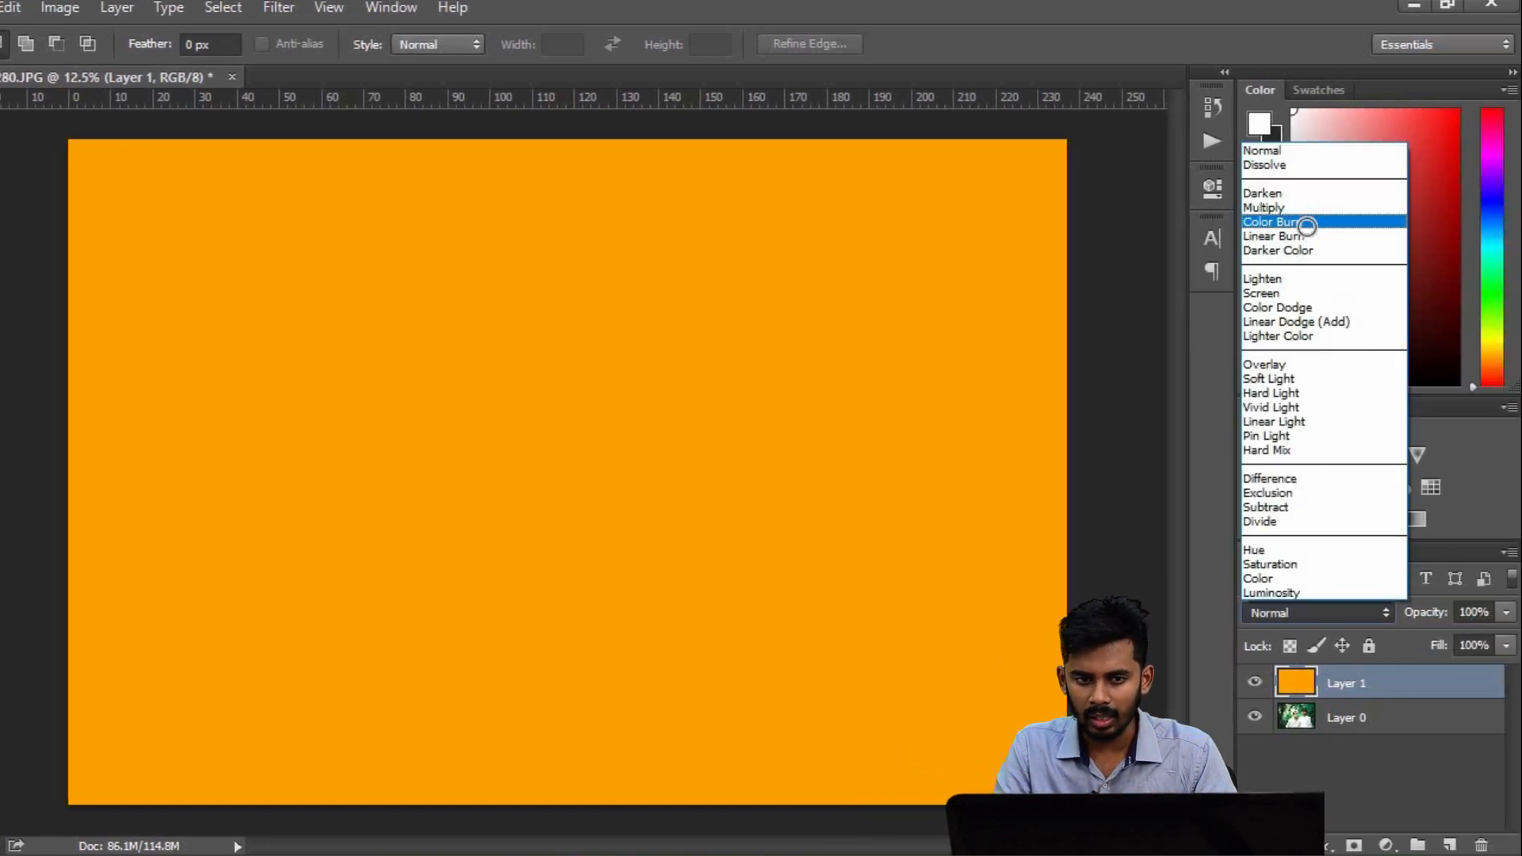
left_click(1307, 225)
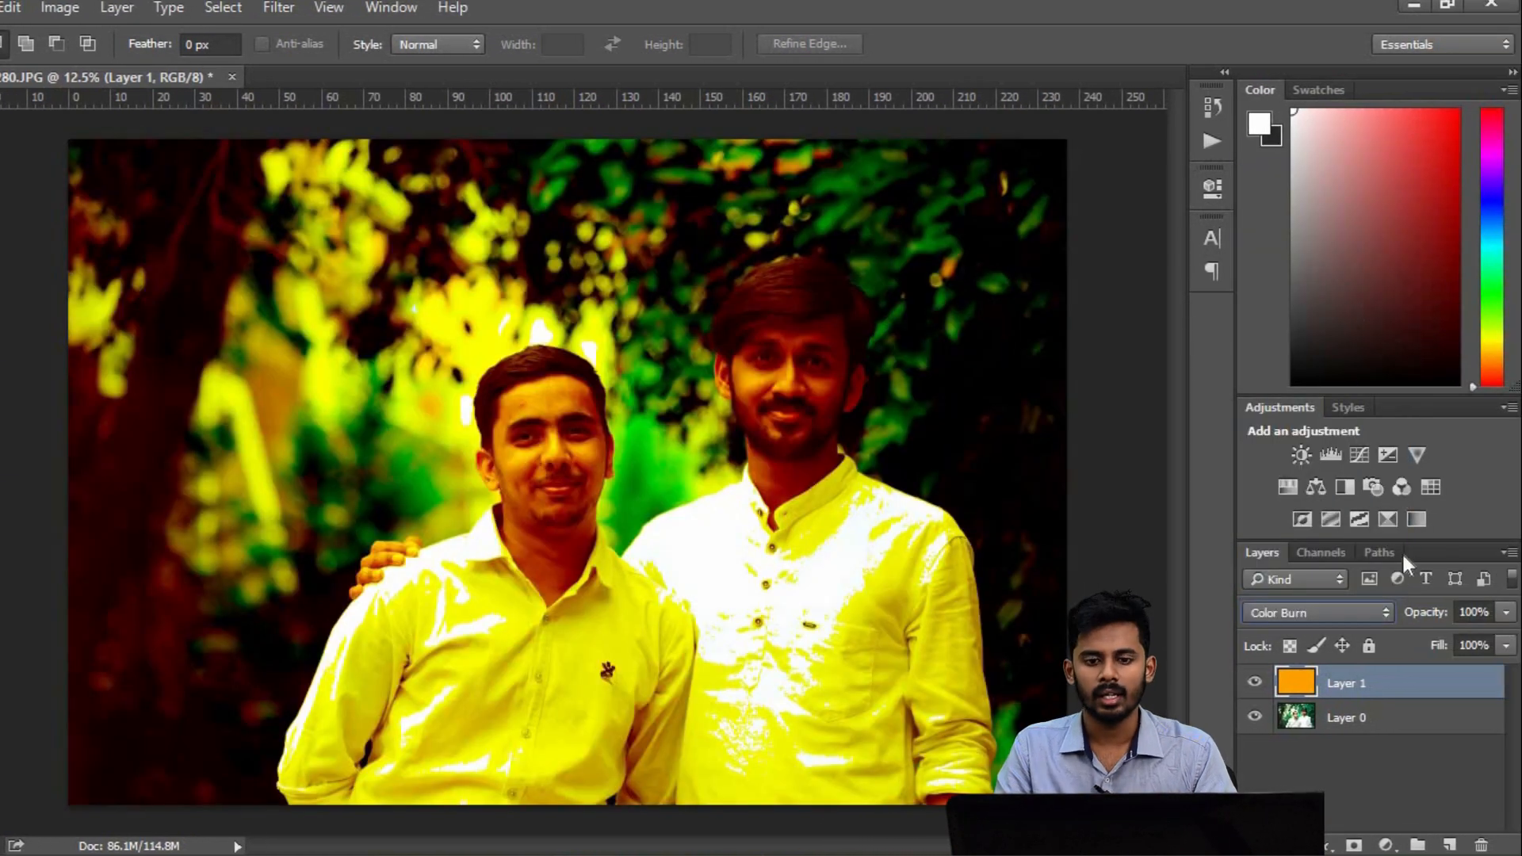
left_click(1506, 646)
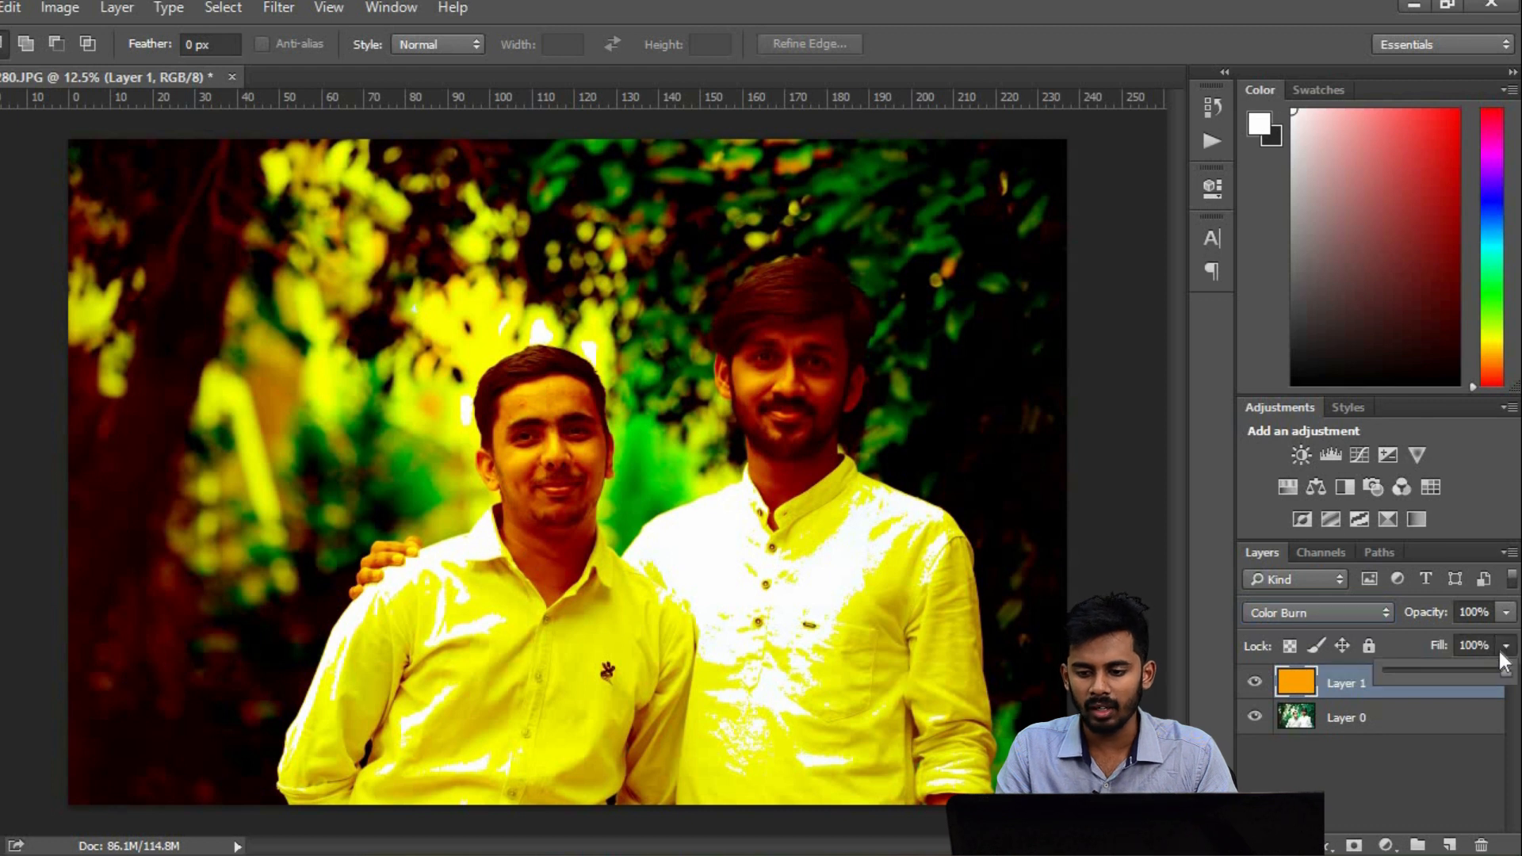
left_click(1401, 671)
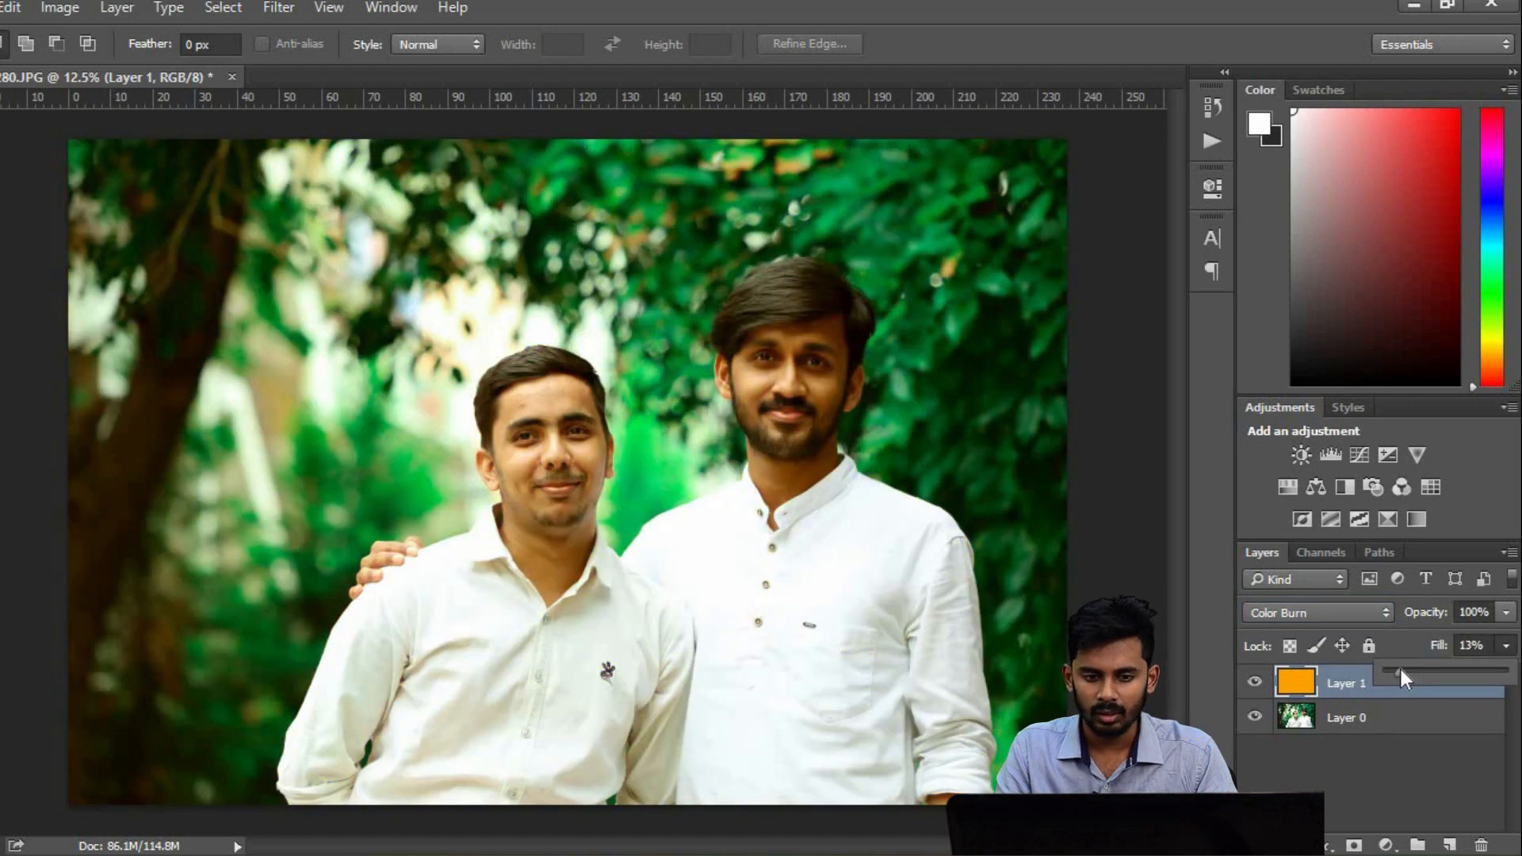
left_click_drag(1409, 672, 1408, 674)
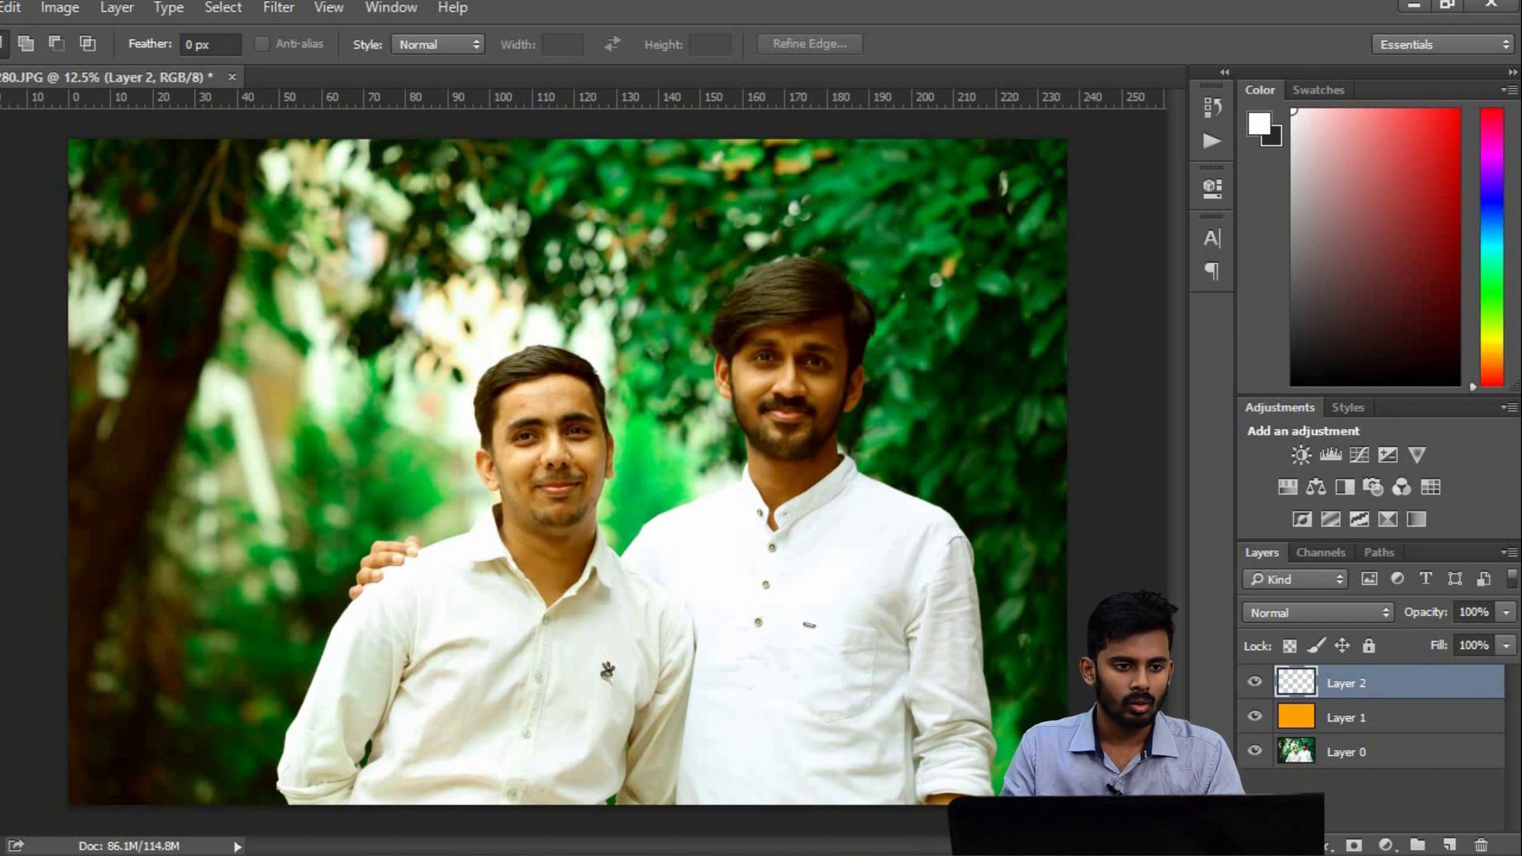
Fill the empty Layer 2 with 50% Gray in Normal mode at 100% opacity
left_click(11, 7)
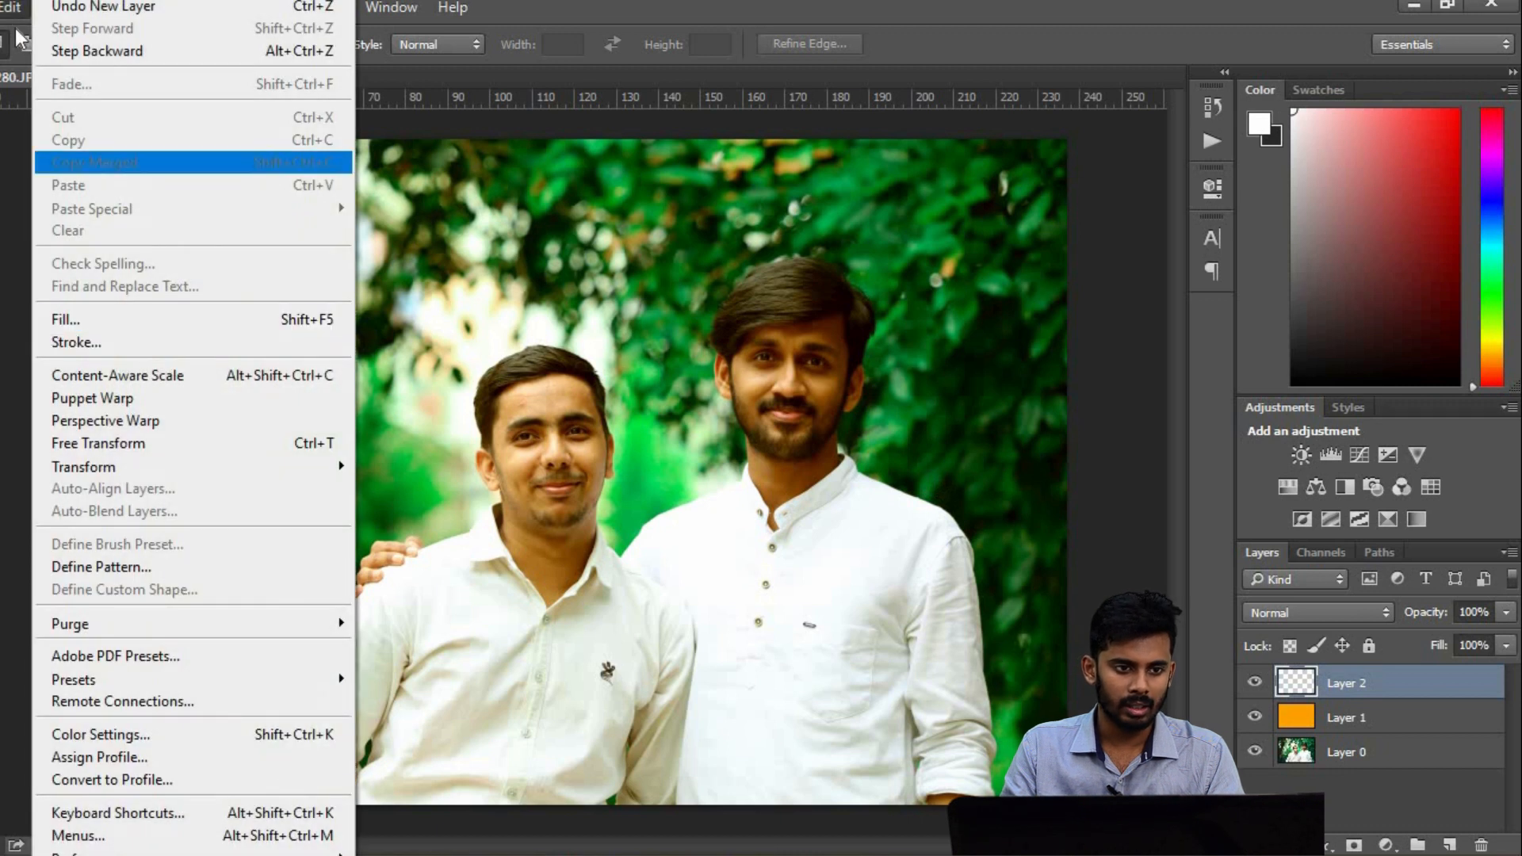
left_click(62, 320)
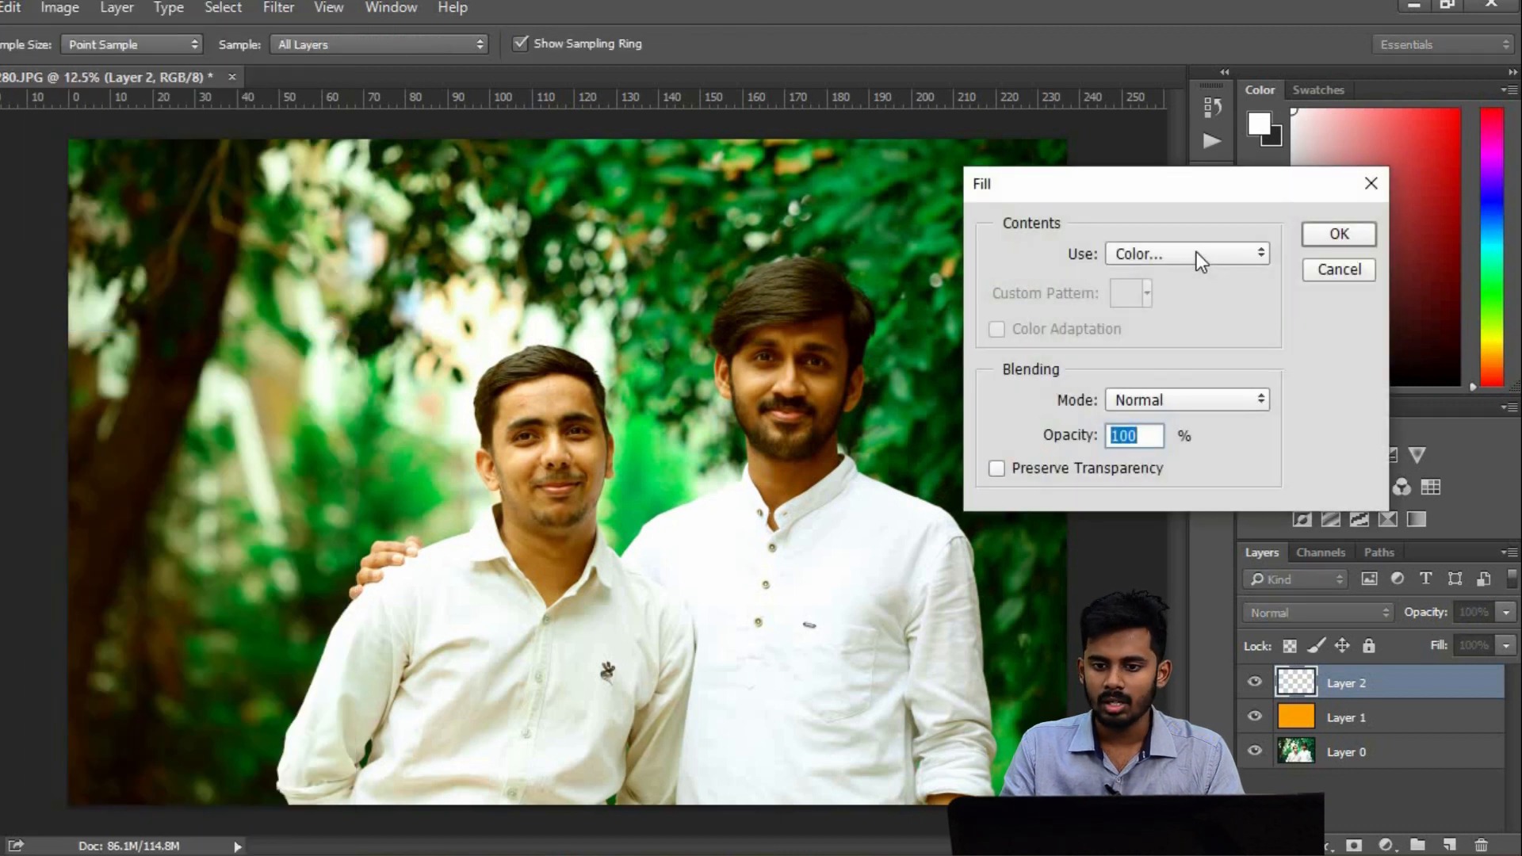
left_click(1197, 252)
left_click(1168, 426)
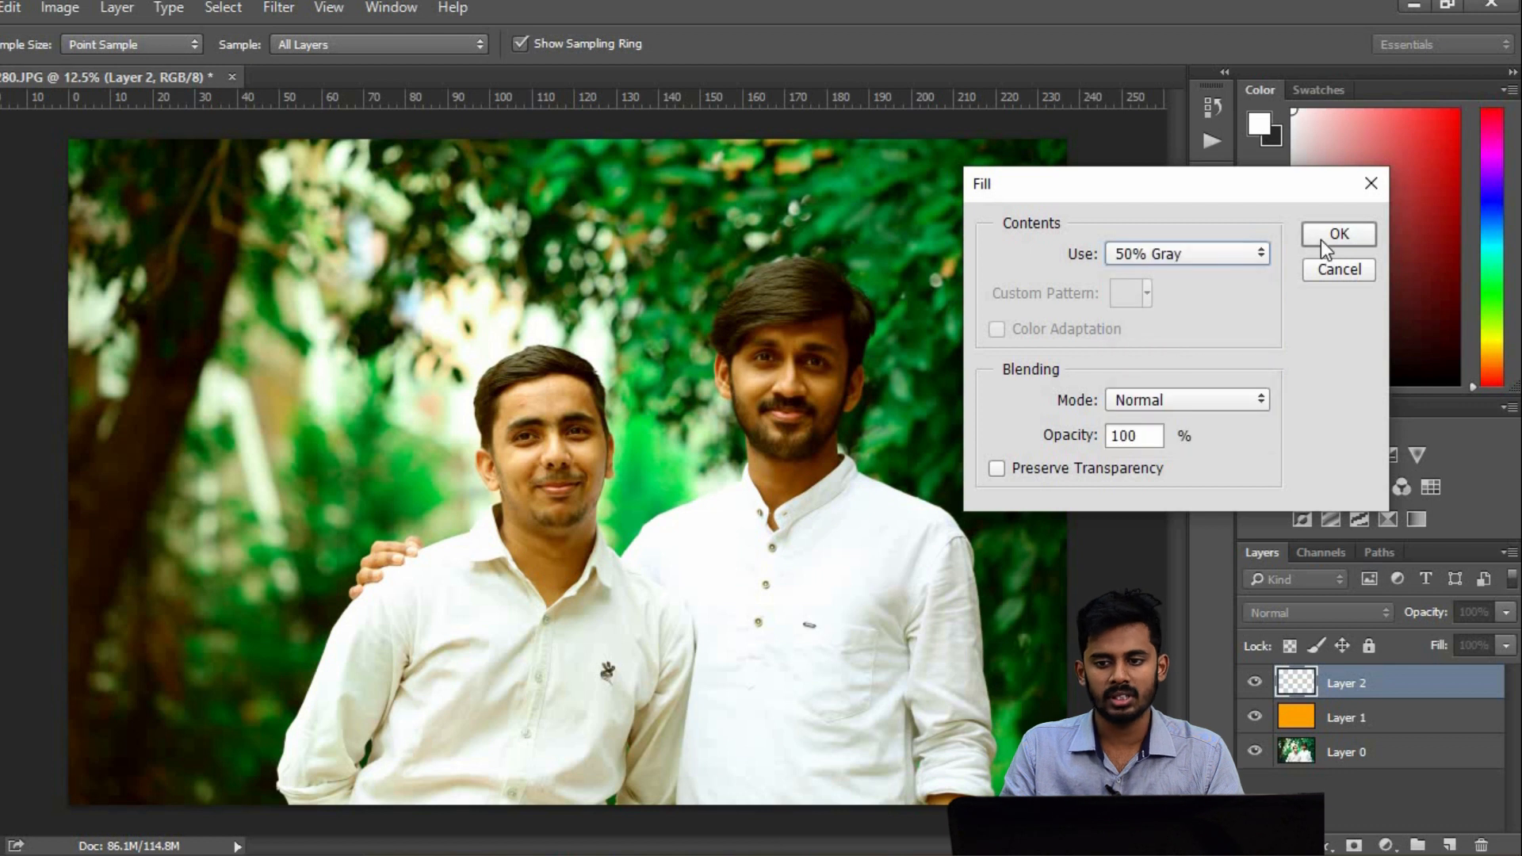
left_click(1328, 233)
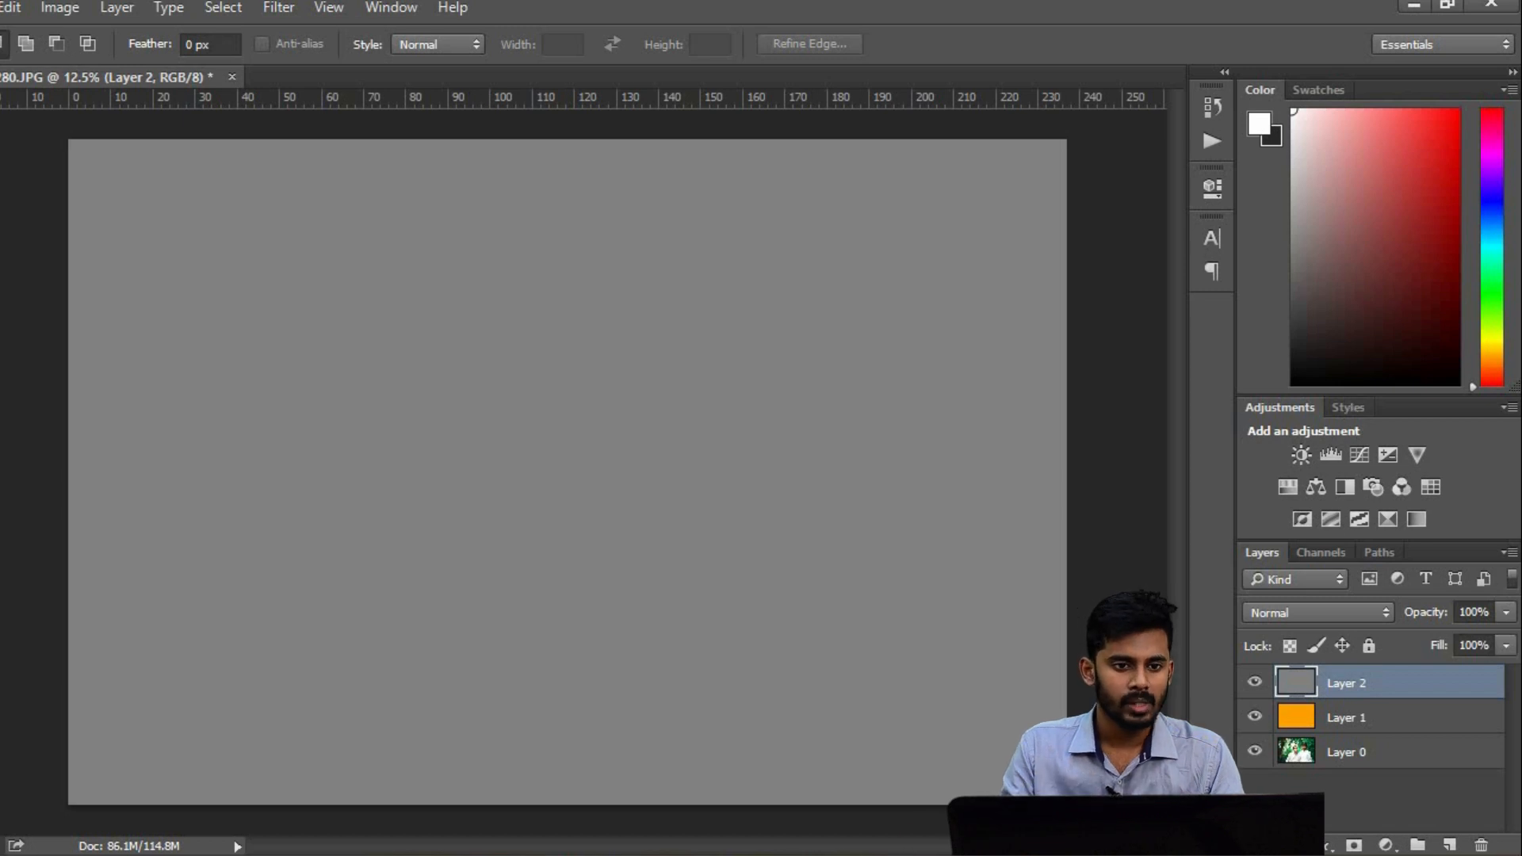
Add a dark vignette to the gray Layer 2 with the Lens Correction filter, using a custom vignette amount of -100
left_click(279, 9)
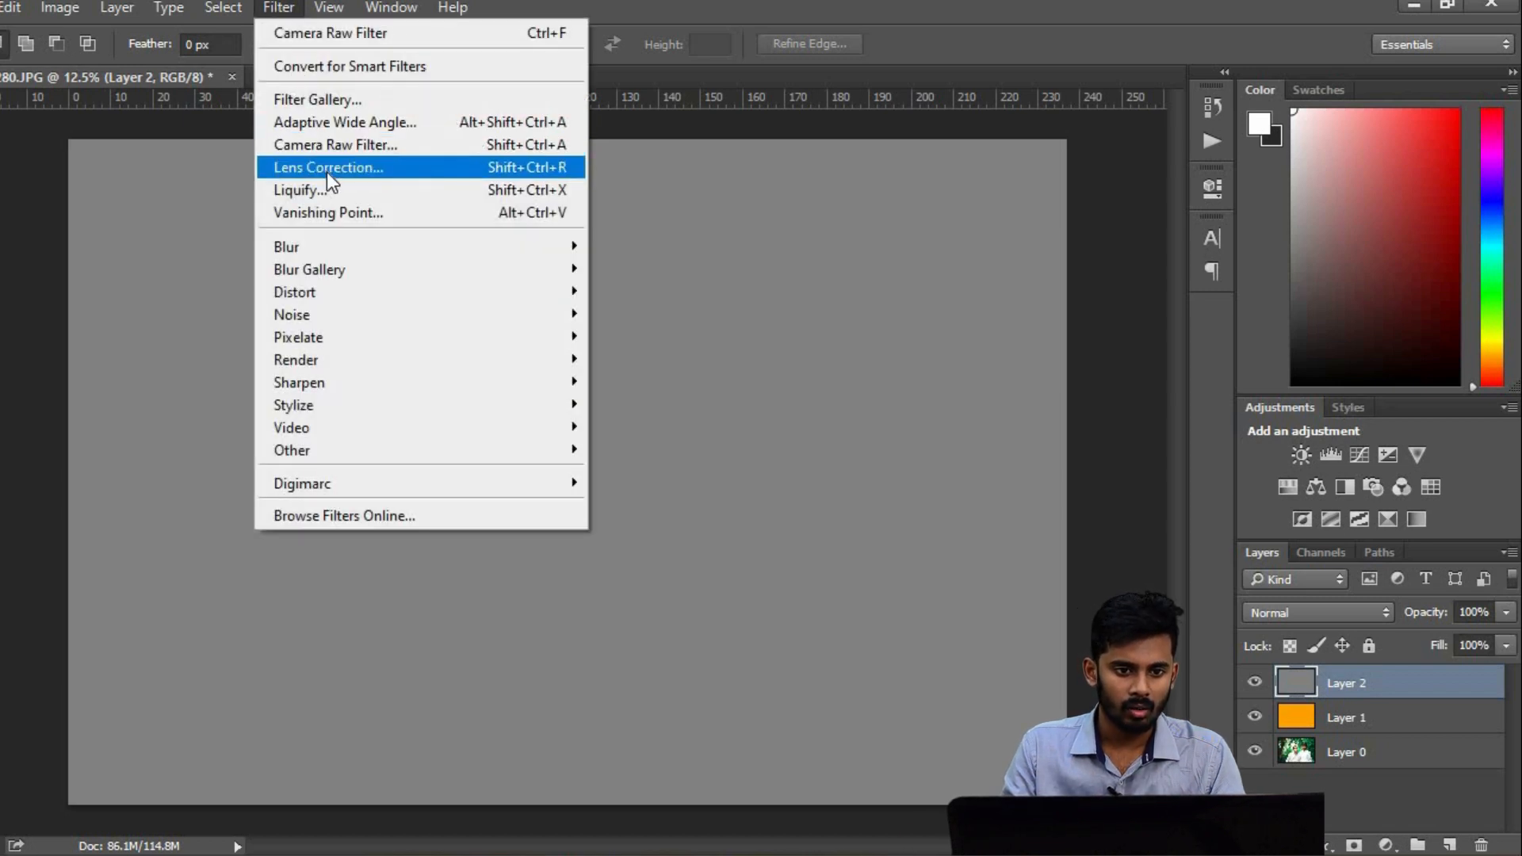
left_click(331, 168)
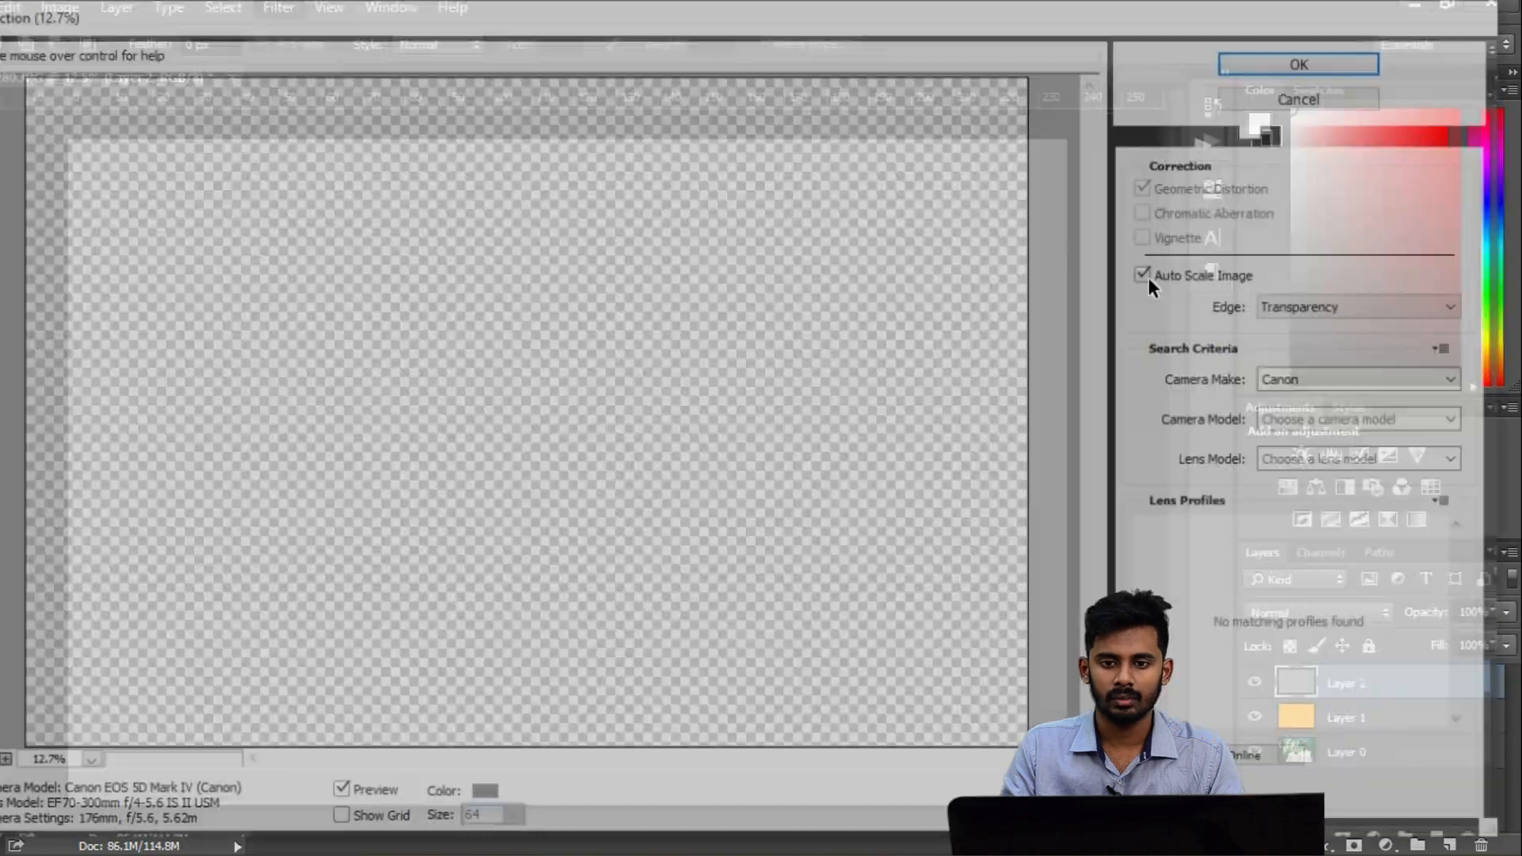
left_click(1286, 132)
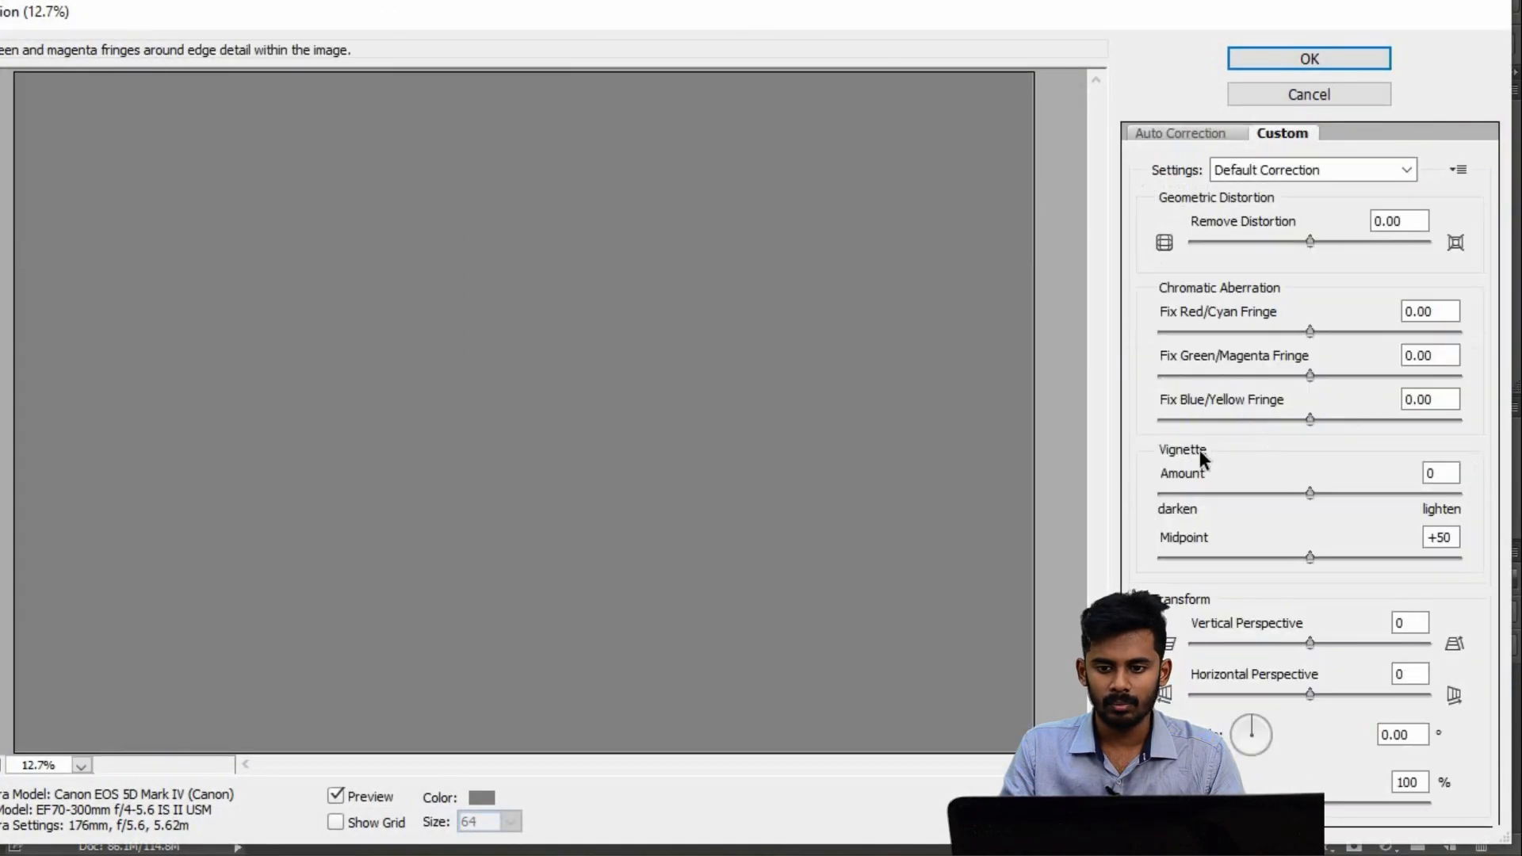
left_click_drag(1219, 493, 1126, 493)
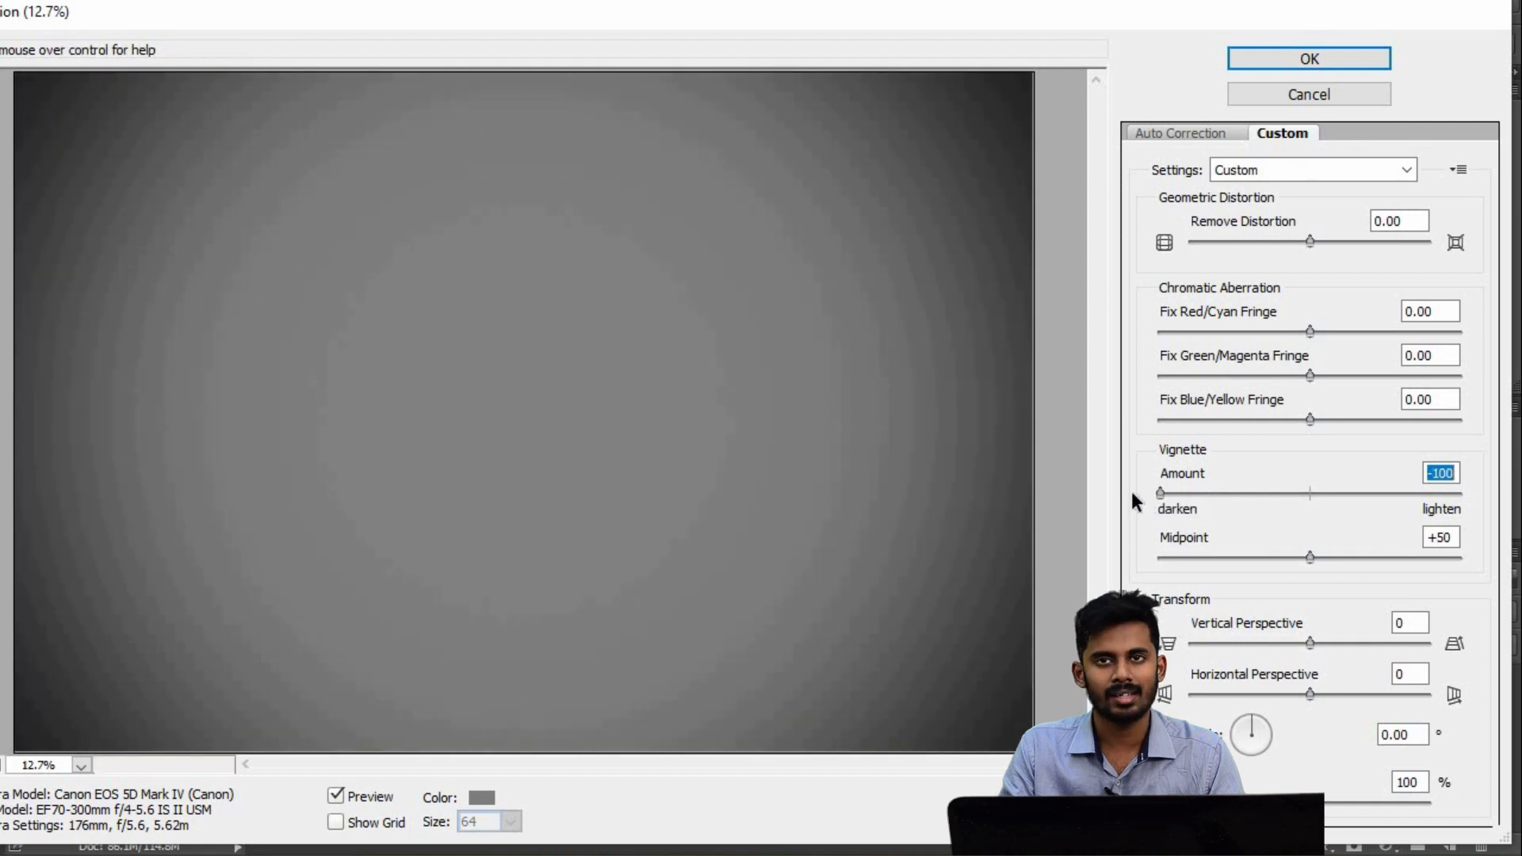
left_click(1308, 60)
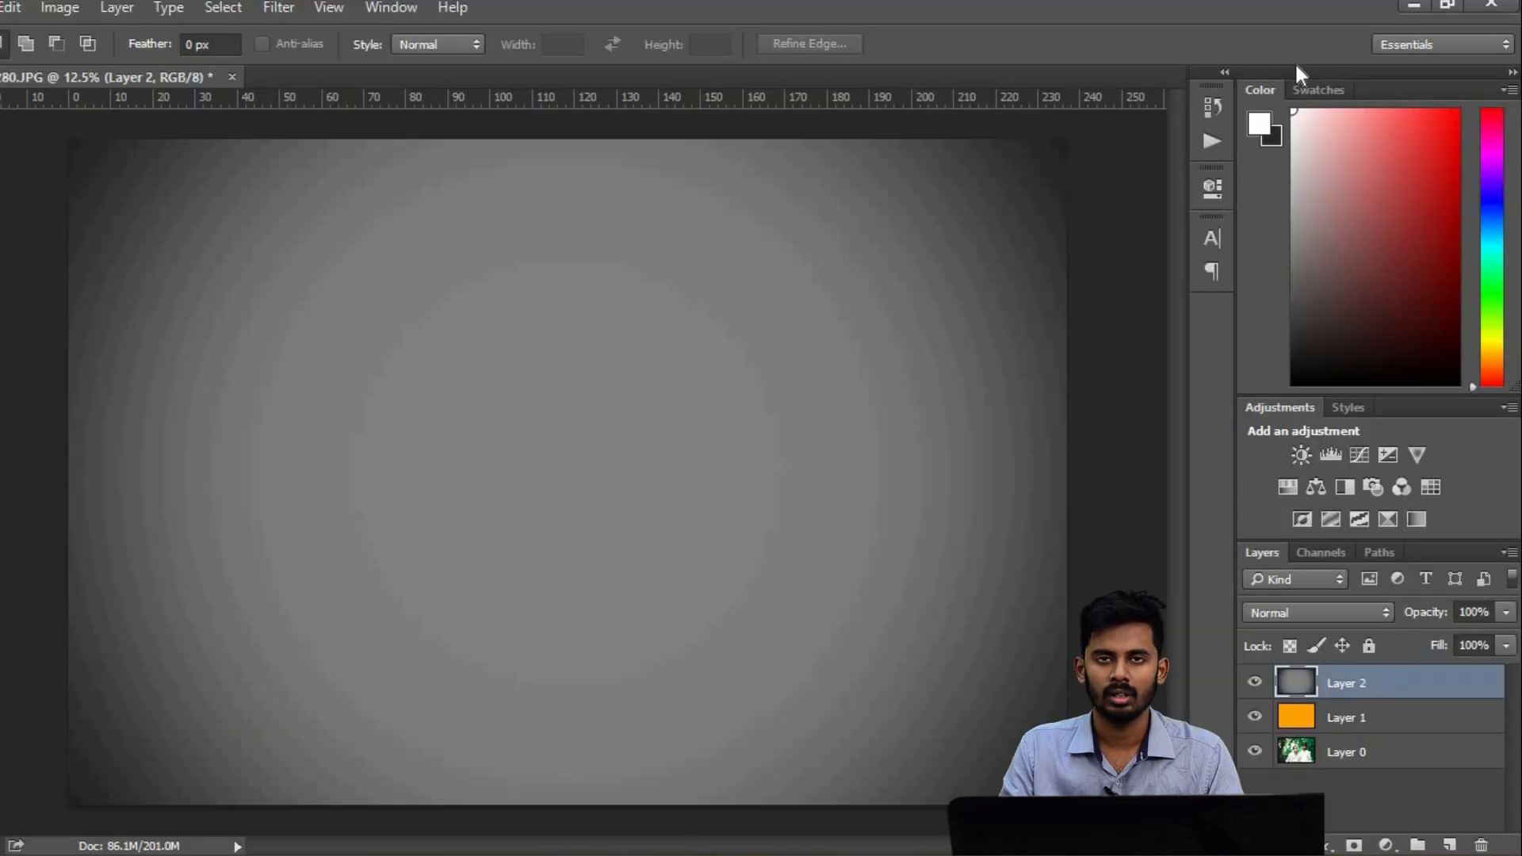
Set Layer 2 to the Overlay blend mode and toggle its visibility to compare the photo with and without the vignette
left_click(1325, 612)
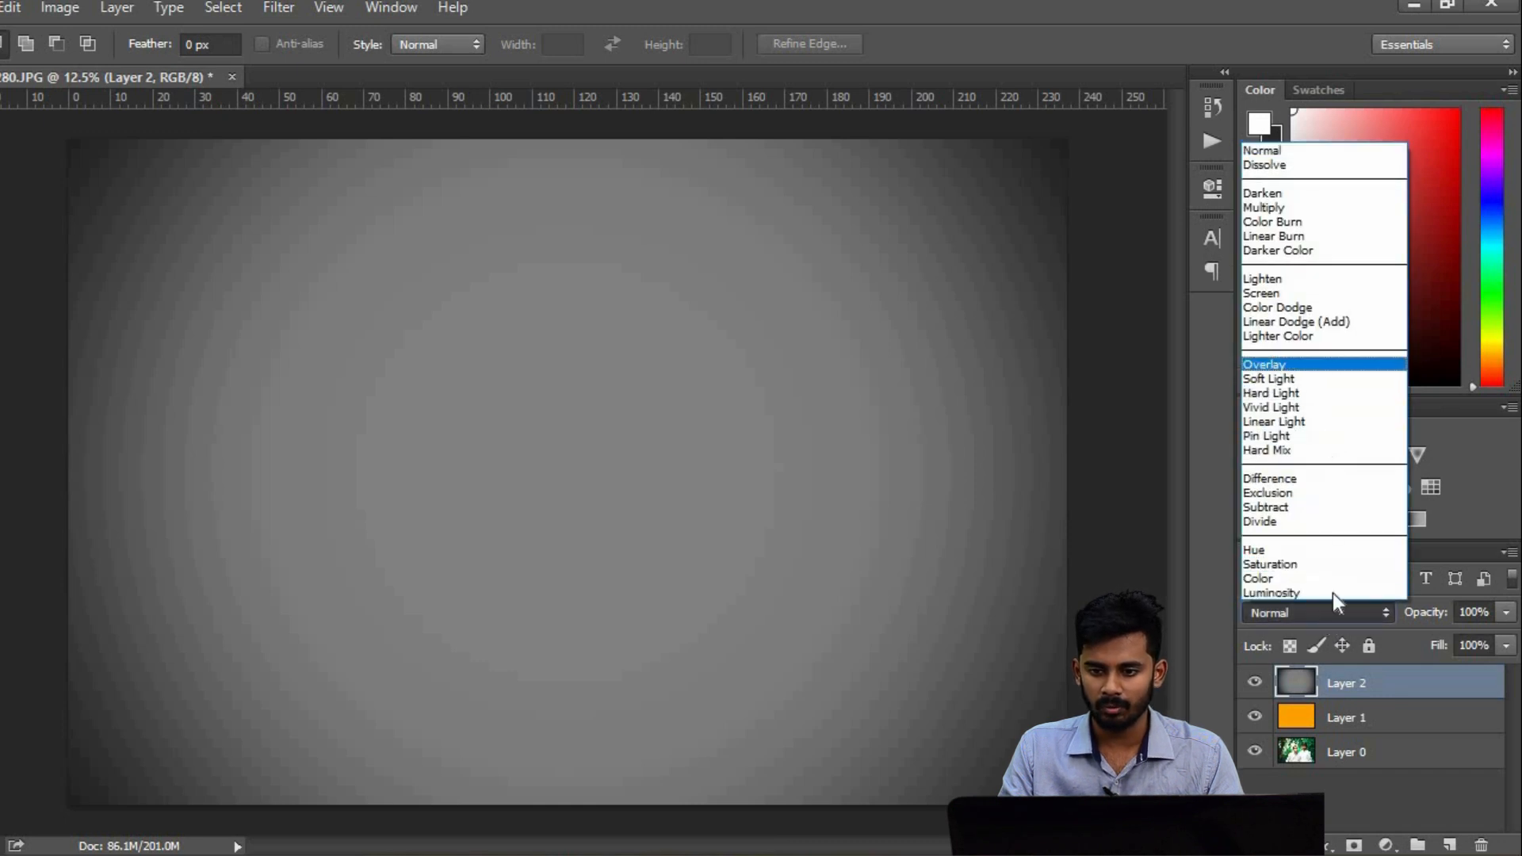
left_click(1300, 364)
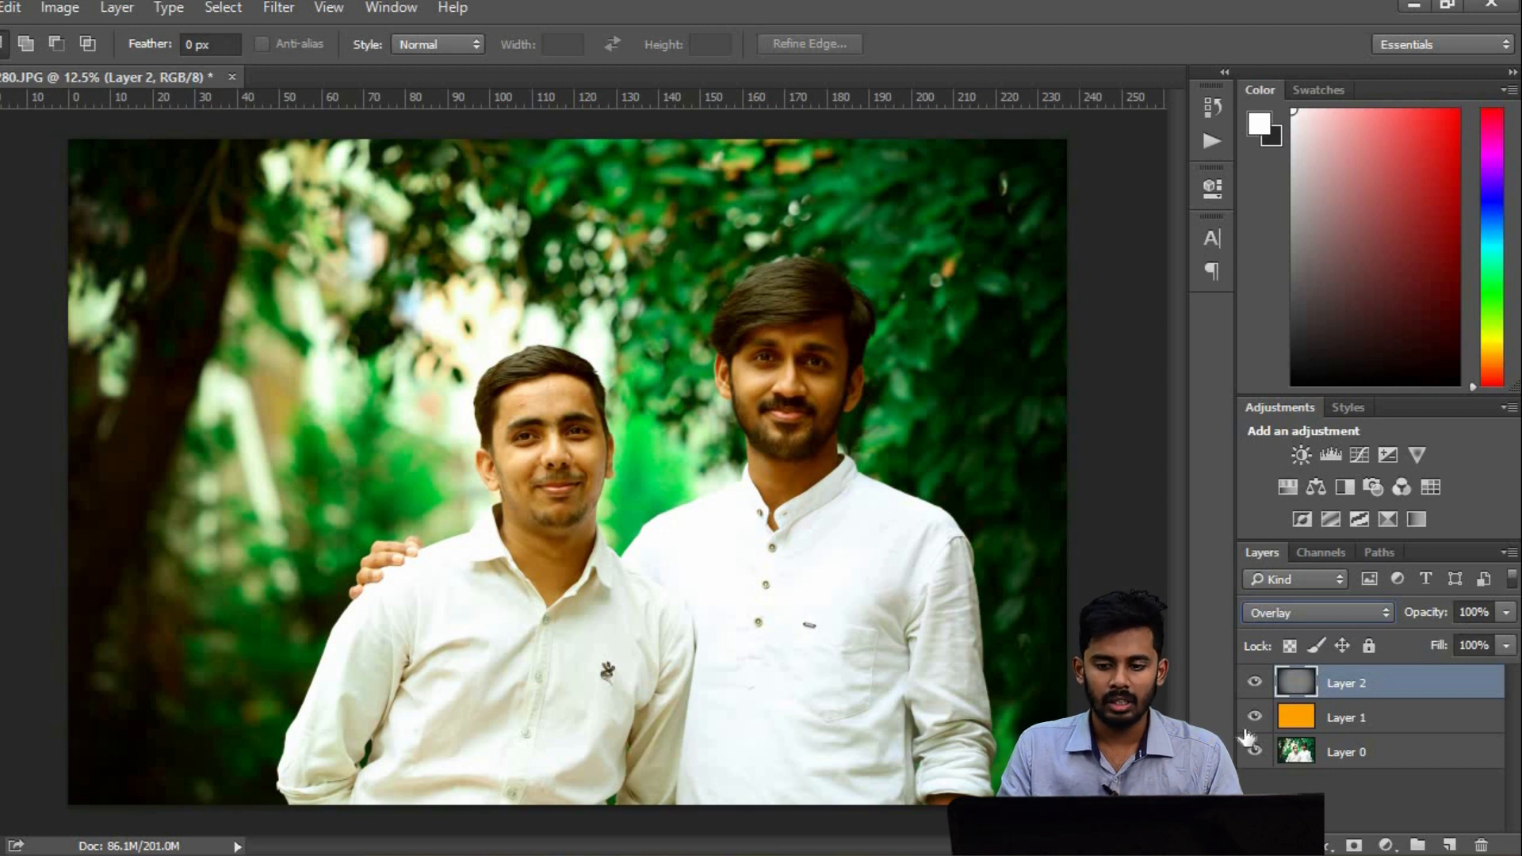
left_click(1255, 683)
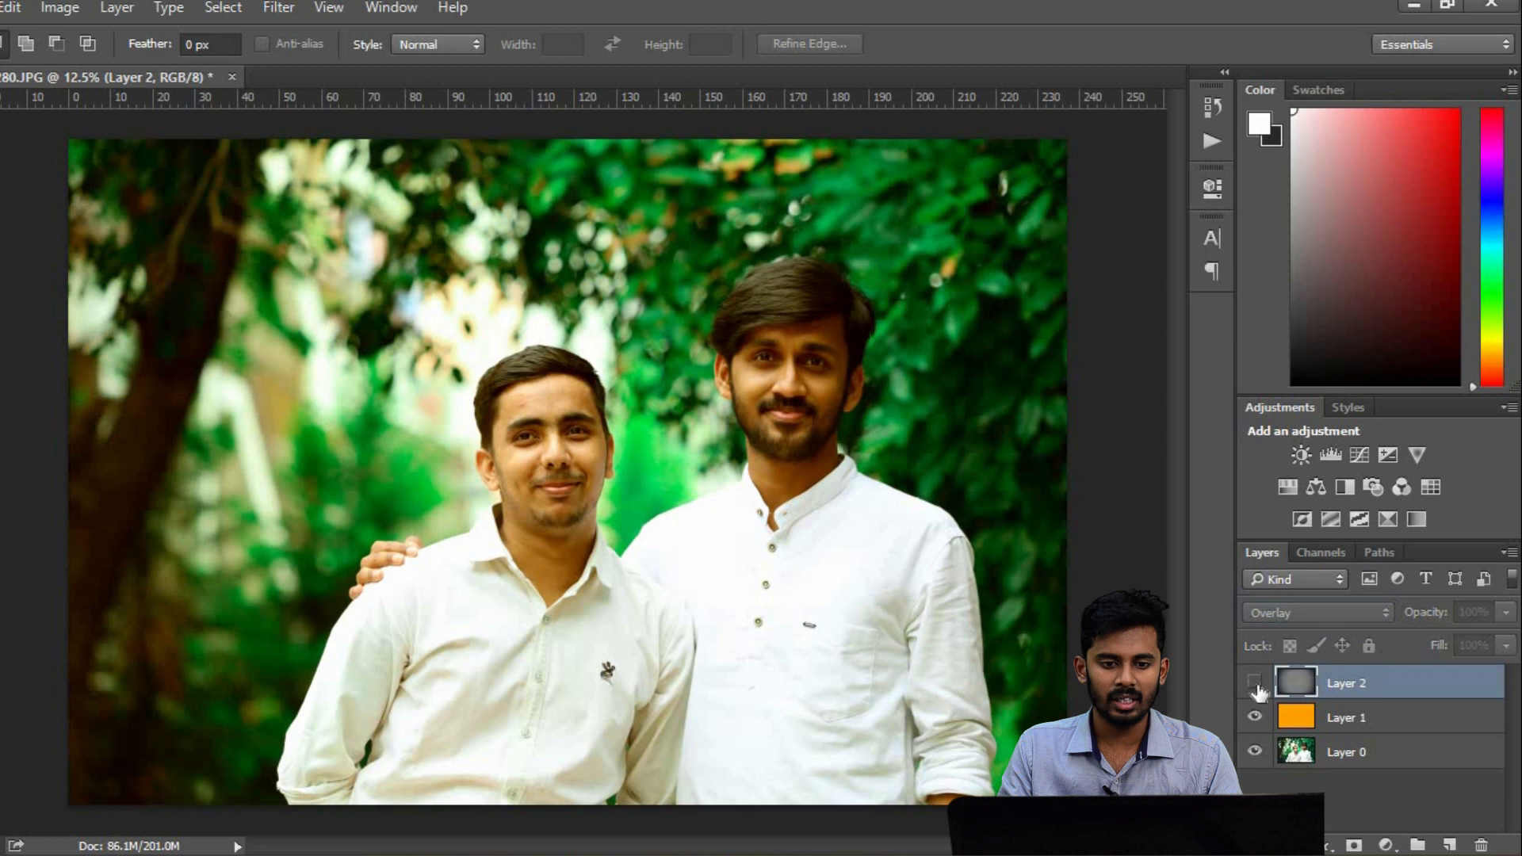
left_click(1255, 683)
left_click(1255, 684)
left_click(1255, 684)
left_click(1255, 683)
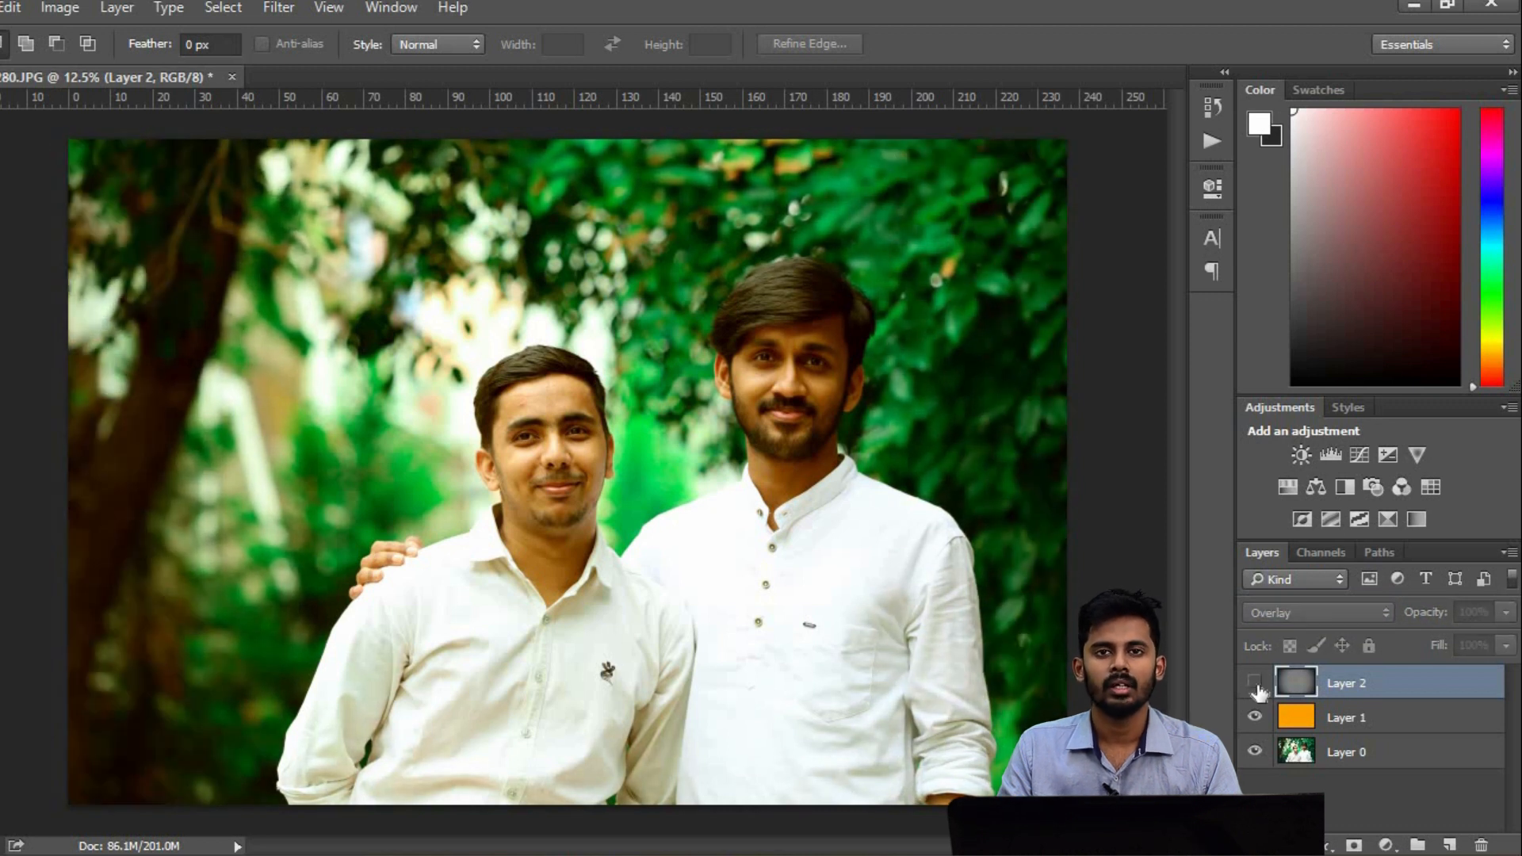